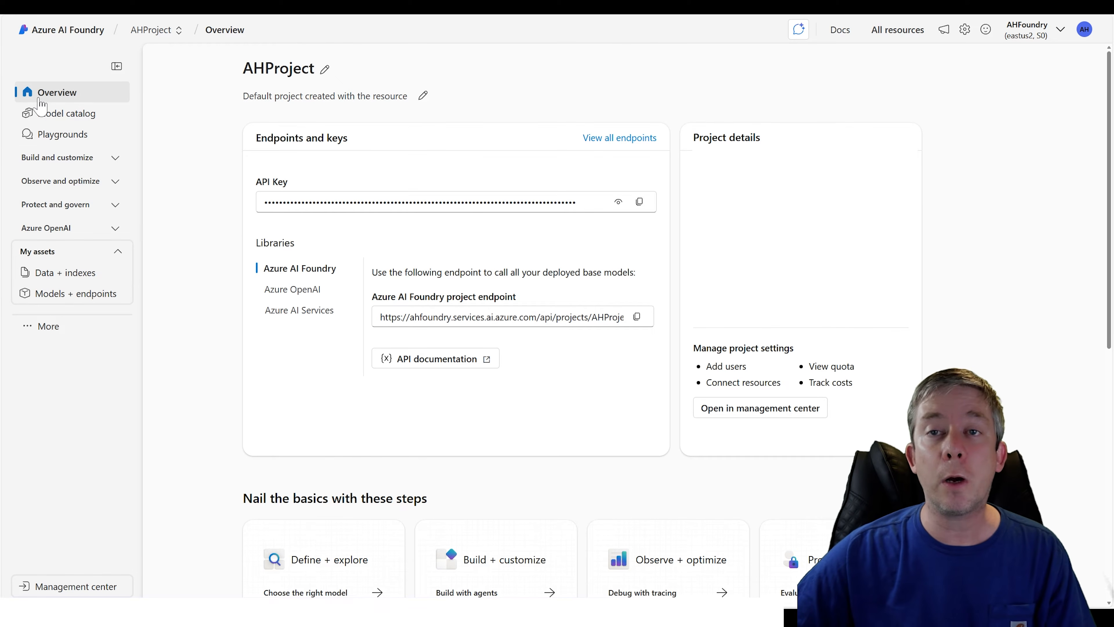
Look through the Build and customize, Observe and optimize, Protect and govern, and Azure OpenAI navigation groups
click(115, 159)
click(115, 159)
click(114, 181)
click(115, 181)
click(115, 204)
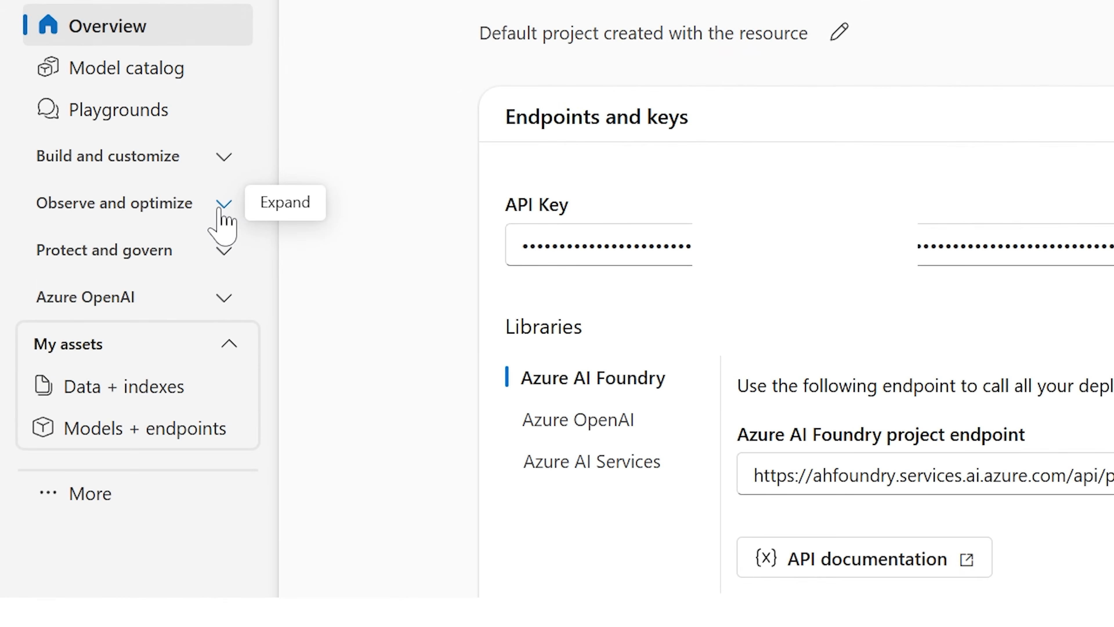
click(217, 254)
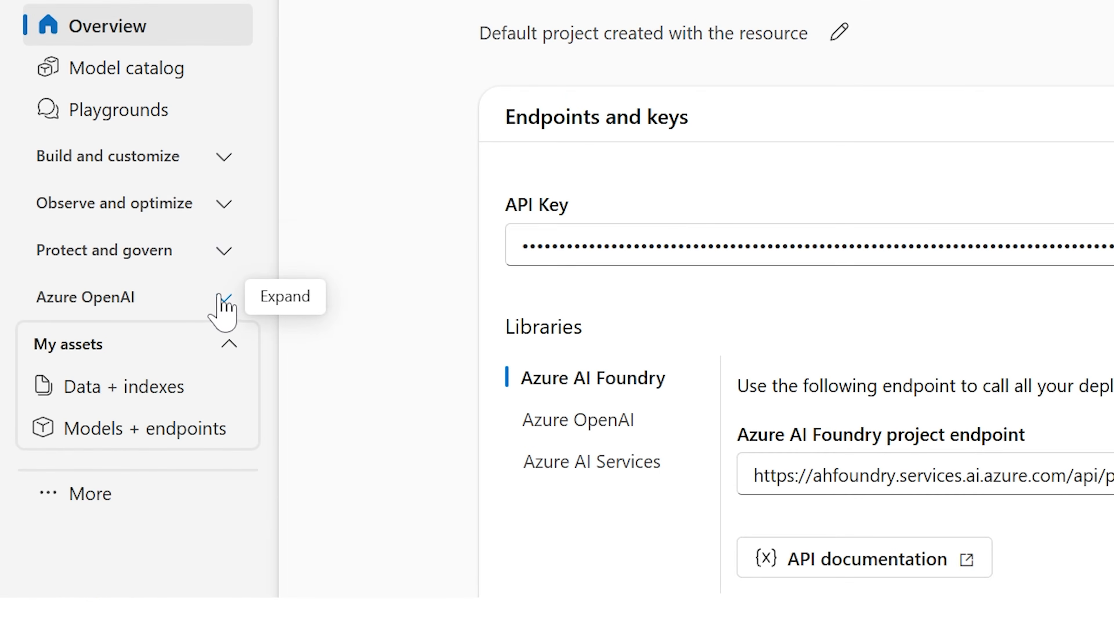
click(223, 299)
click(223, 299)
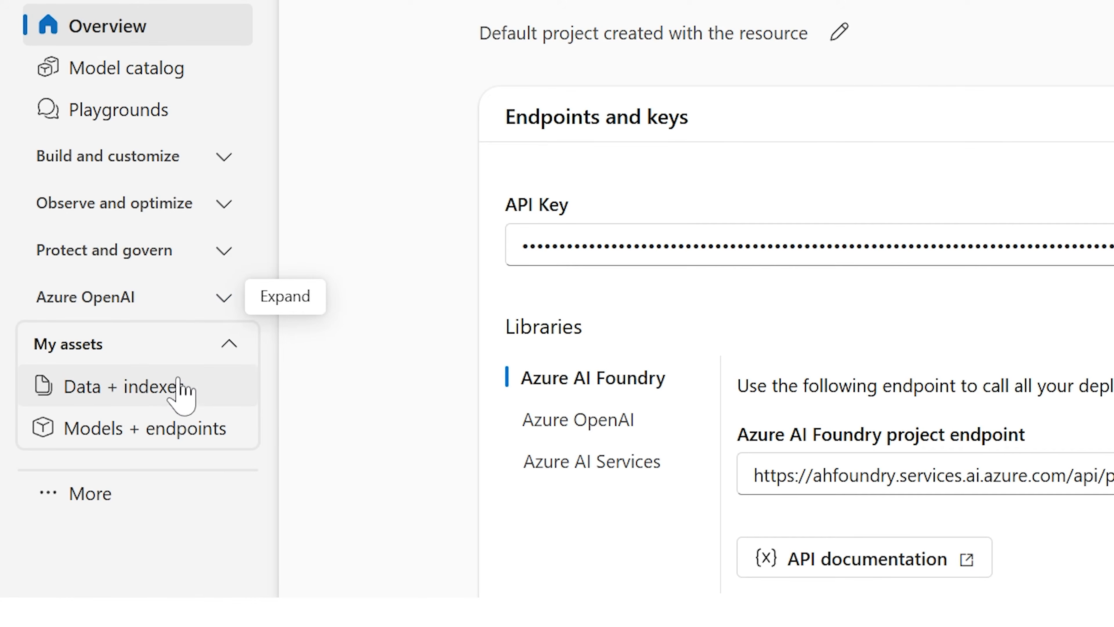
View the project's model deployments page and browse the model catalog
click(115, 452)
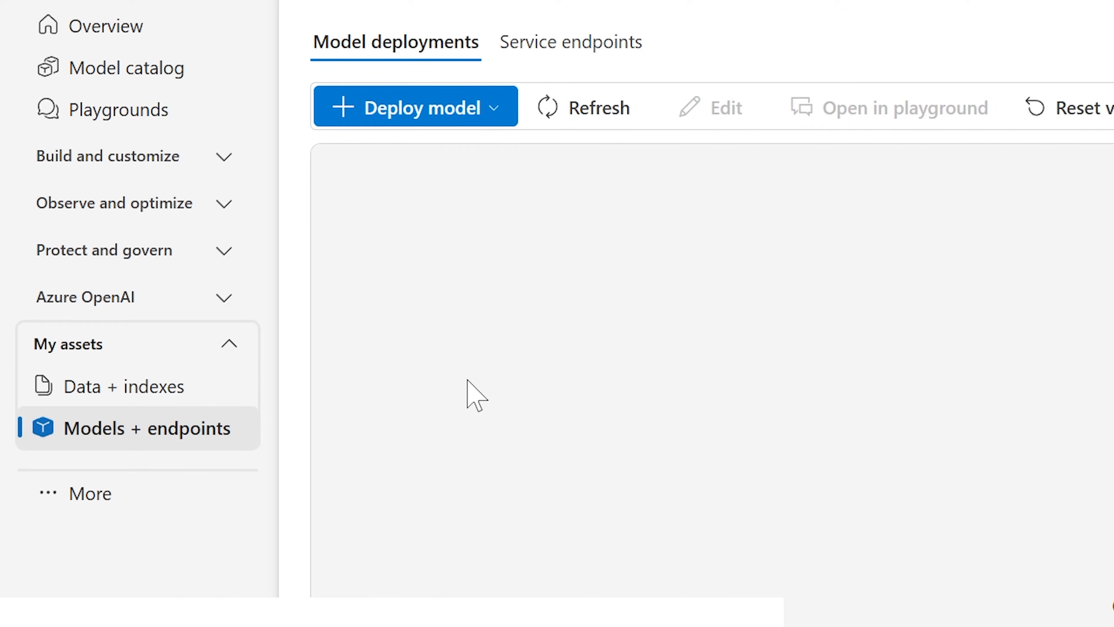
click(160, 81)
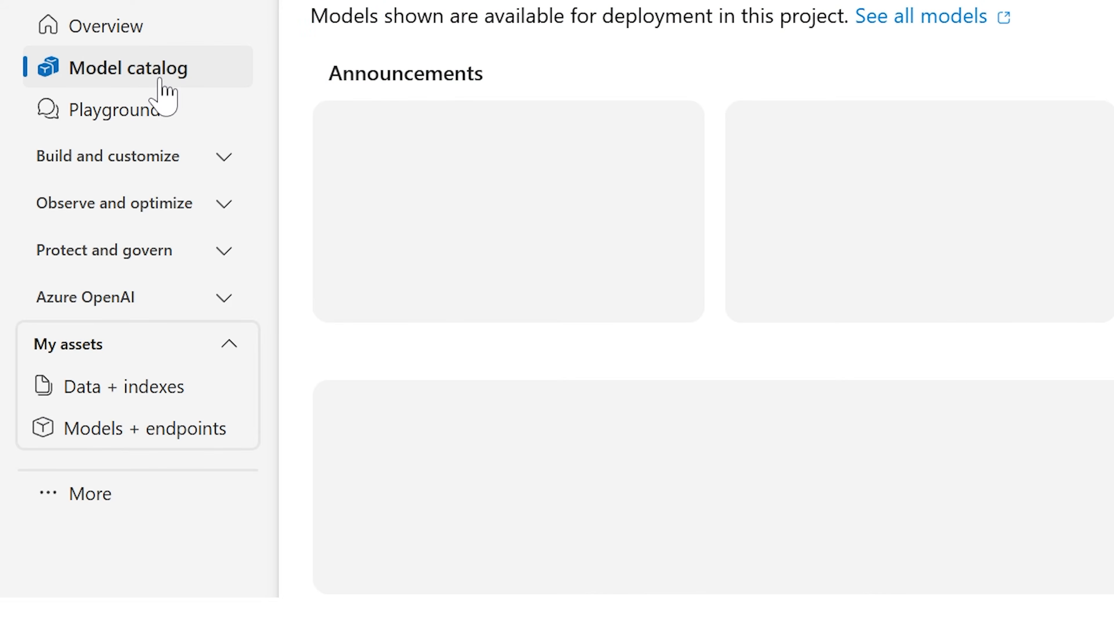
scroll(779, 440, down, 5)
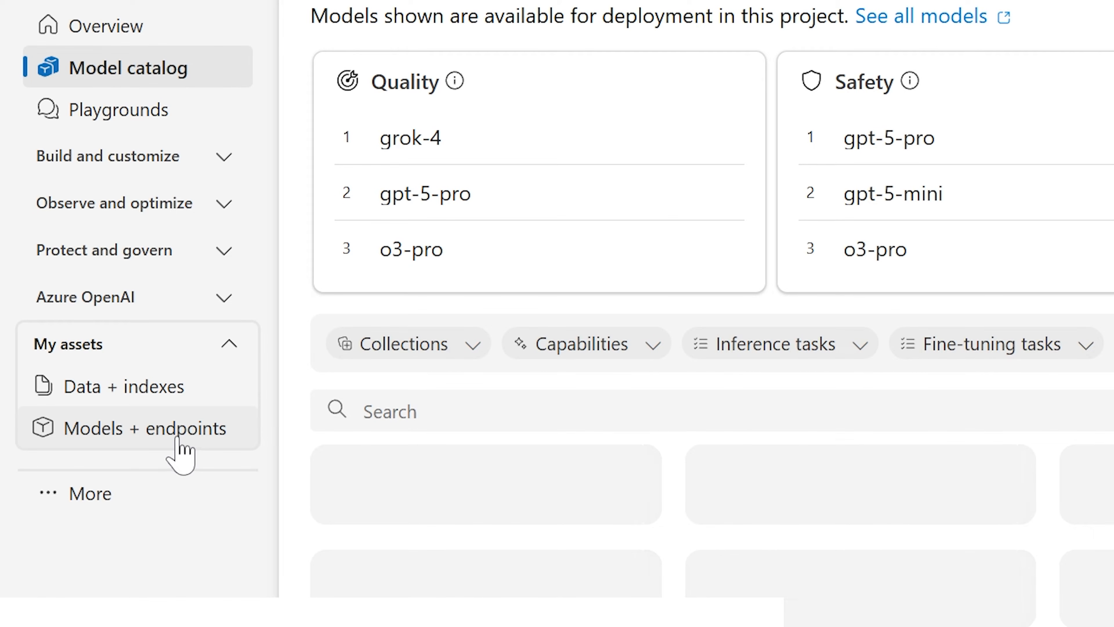
Go to Models + endpoints and start deploying a base model
click(147, 434)
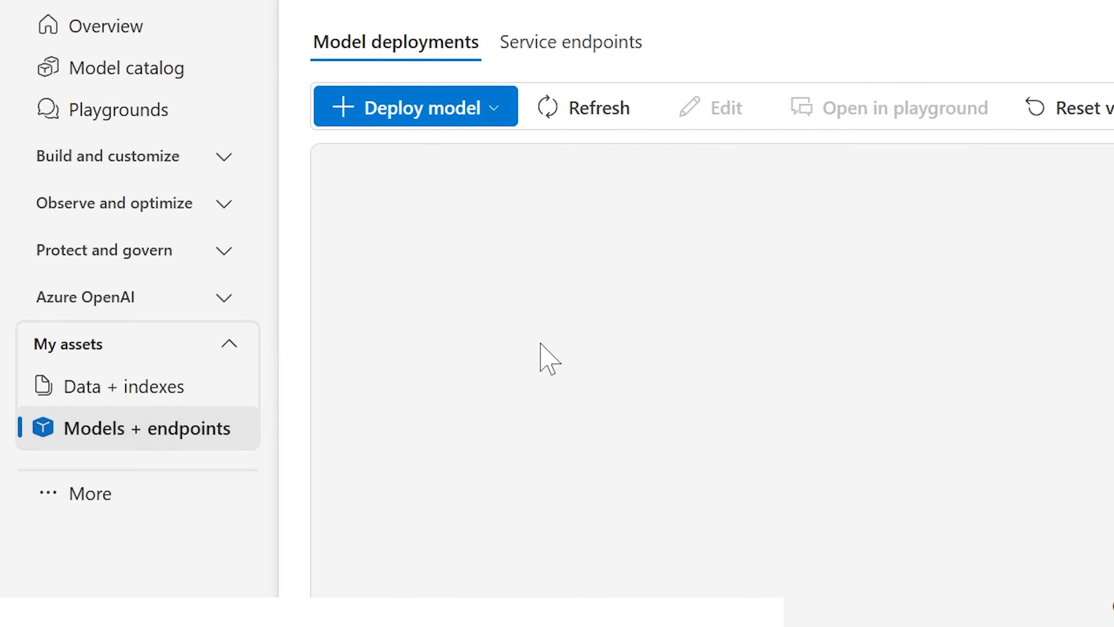
click(483, 110)
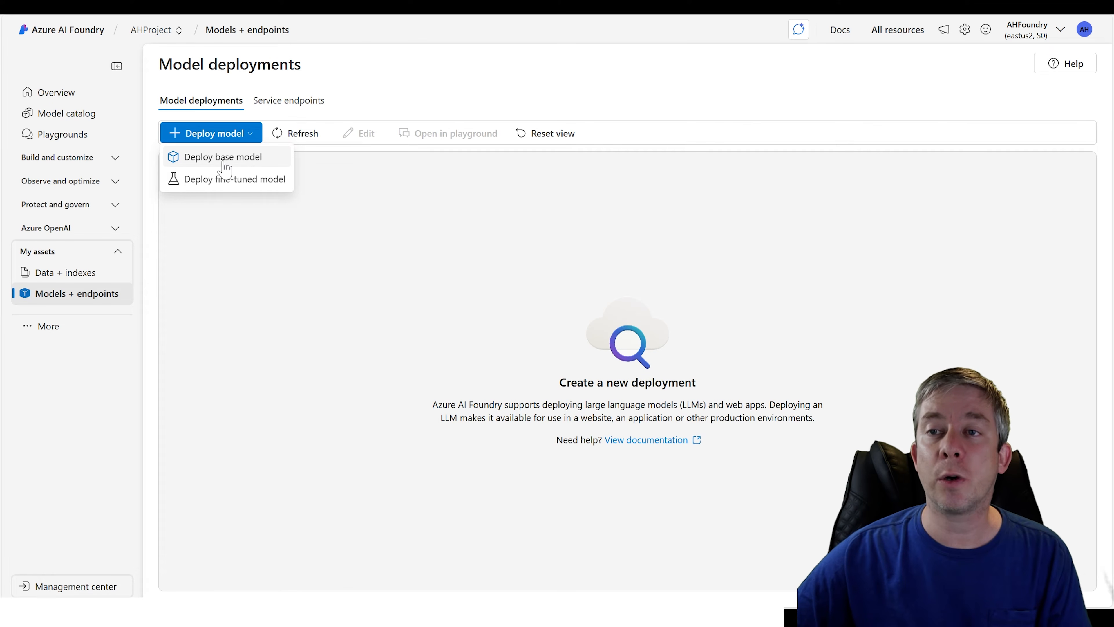
click(223, 159)
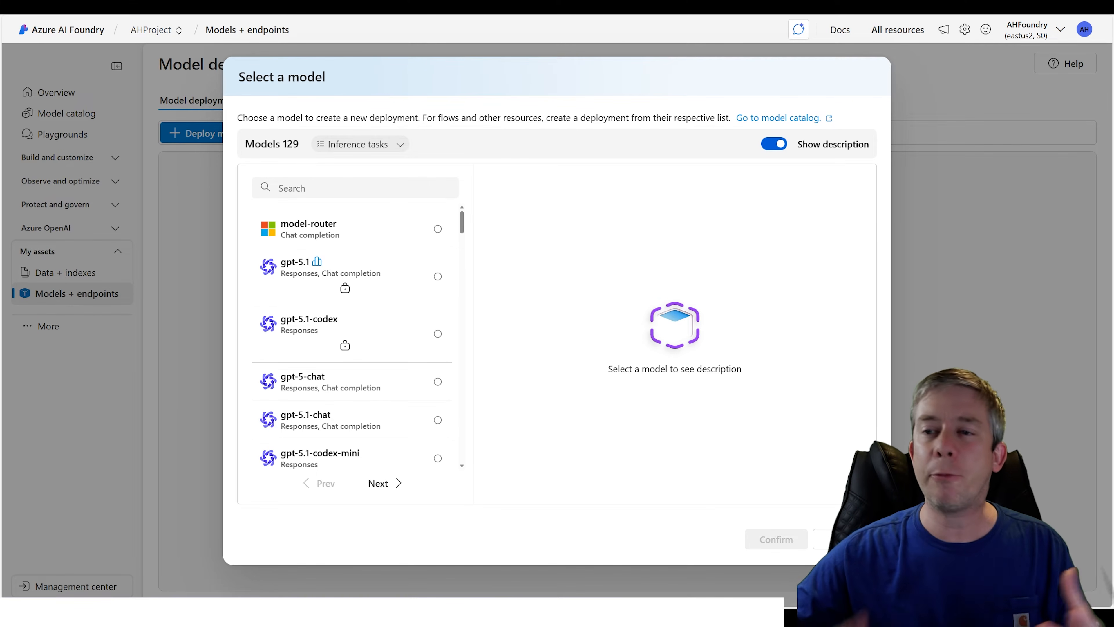
Browse the available base models and search them for "o3-"
scroll(353, 208, down, 2)
scroll(353, 245, up, 2)
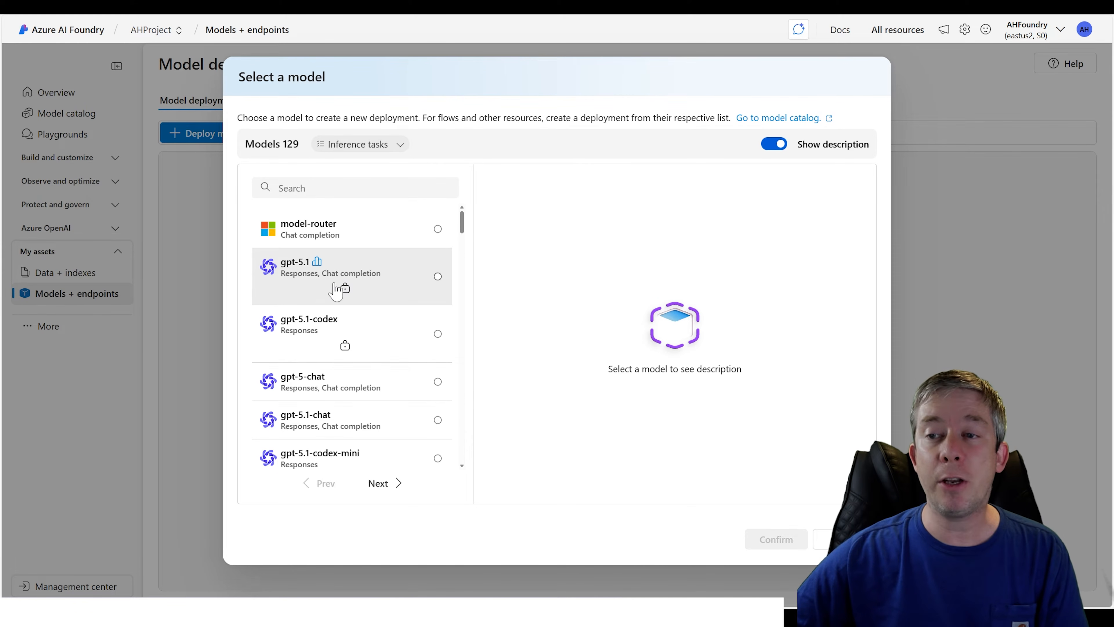
scroll(335, 267, down, 2)
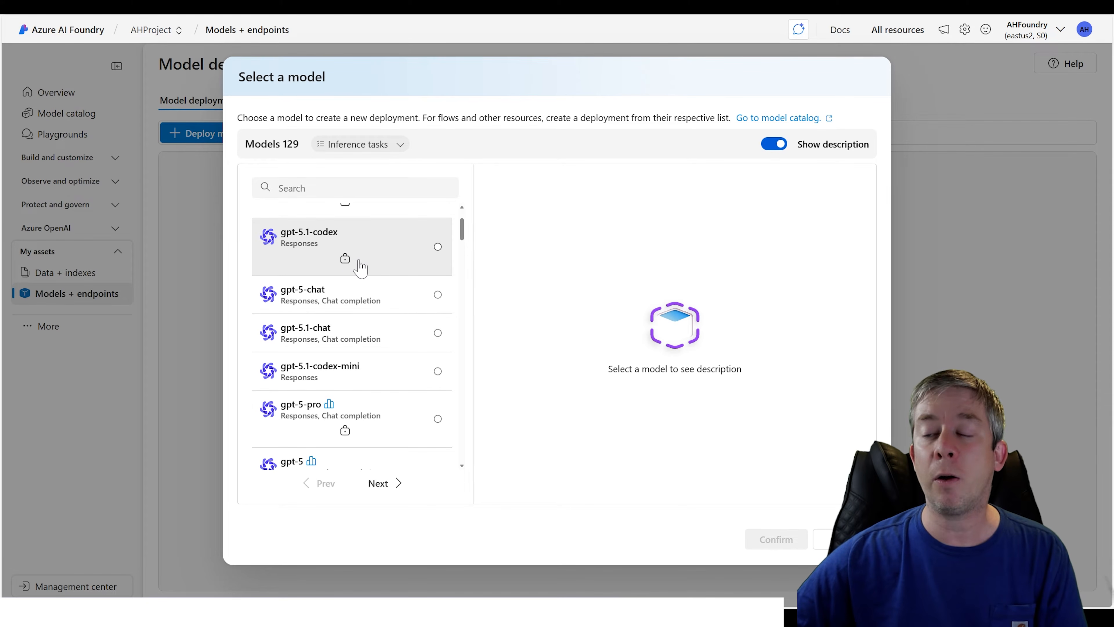
click(356, 188)
text(oo)
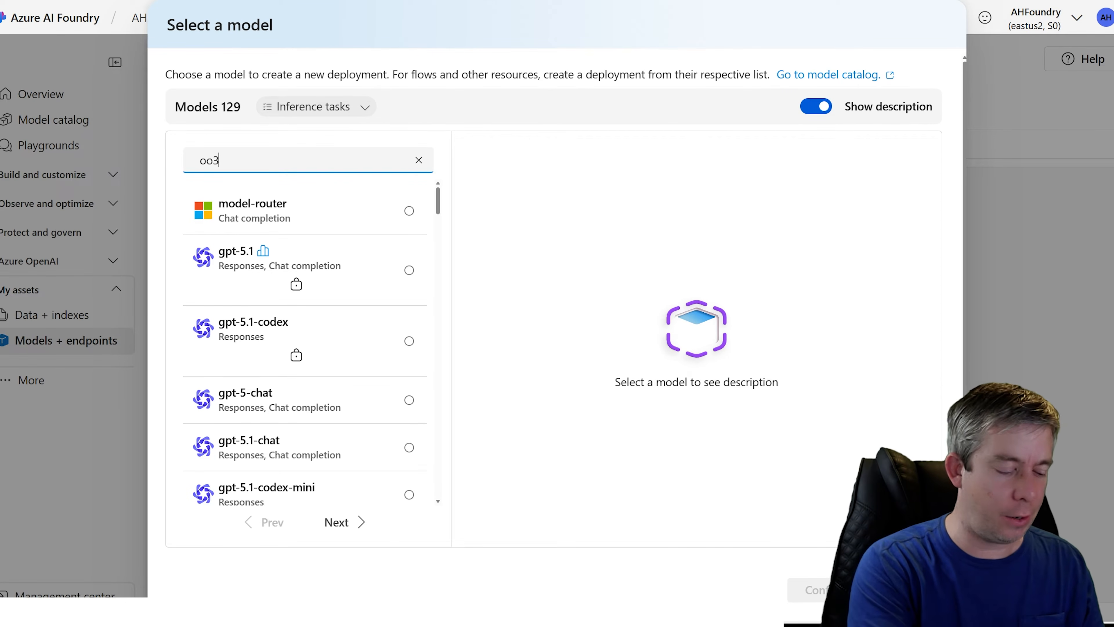
text(3)
key(BackSpace)
key(BackSpace)
text(3)
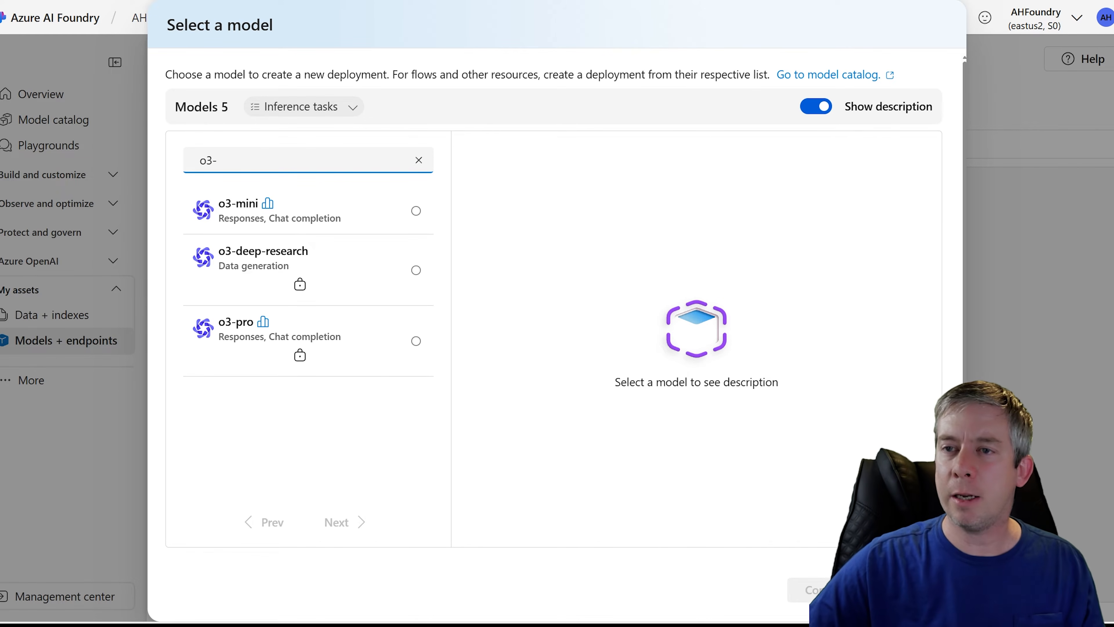
Select the o3-mini model, read its description, and confirm it for deployment
click(415, 213)
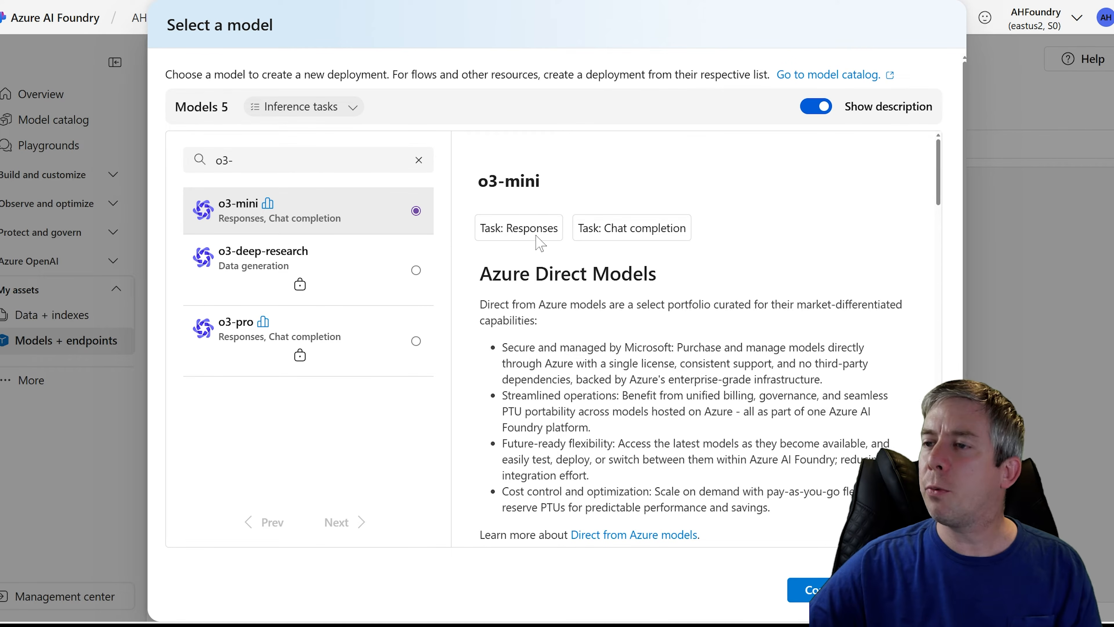
scroll(698, 338, down, 15)
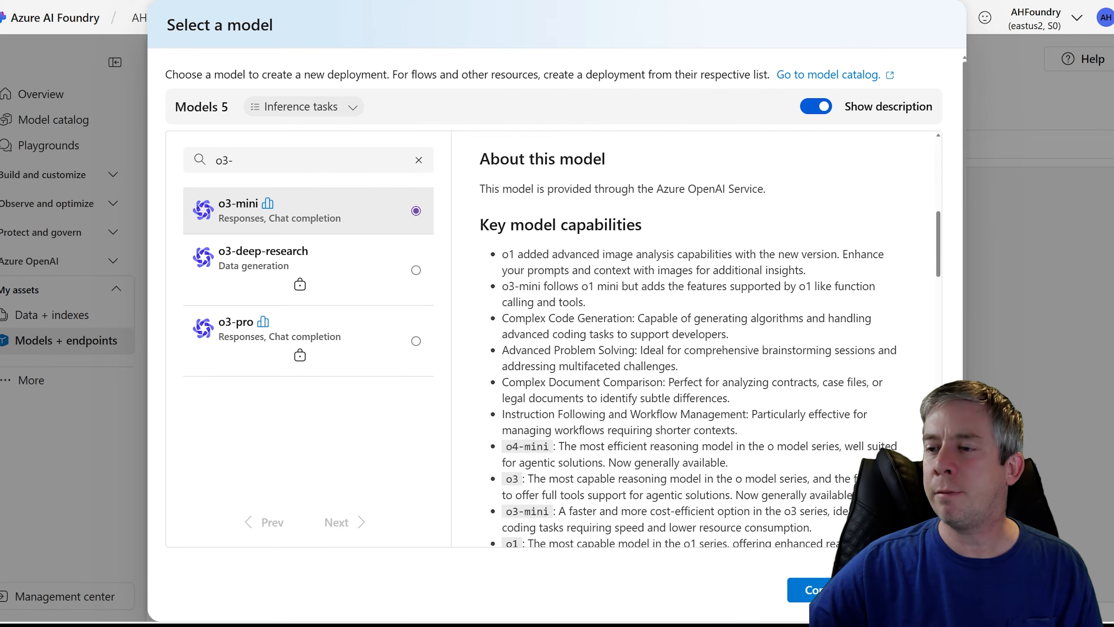
scroll(697, 338, down, 5)
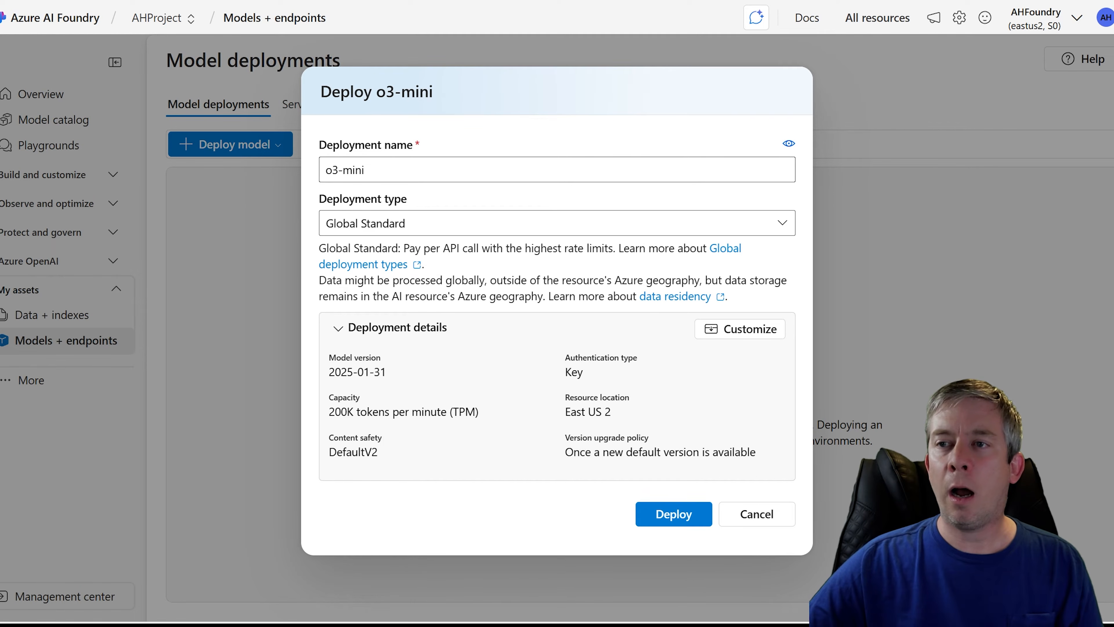
Keep Global Standard as the o3-mini deployment type and read its note on global data processing
drag(325, 169, 332, 170)
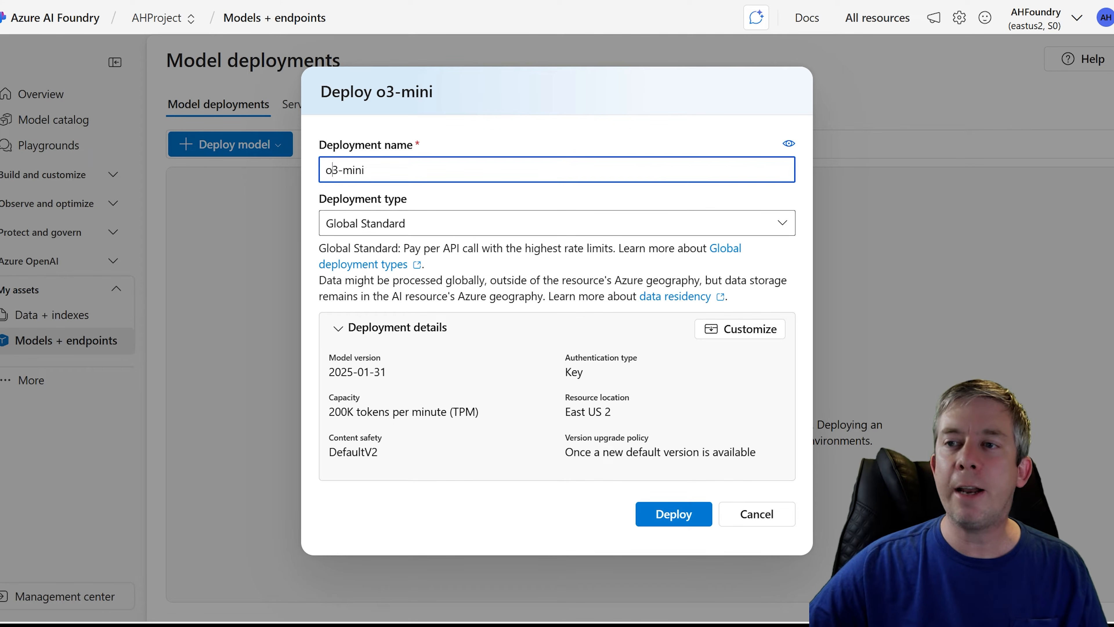
click(783, 223)
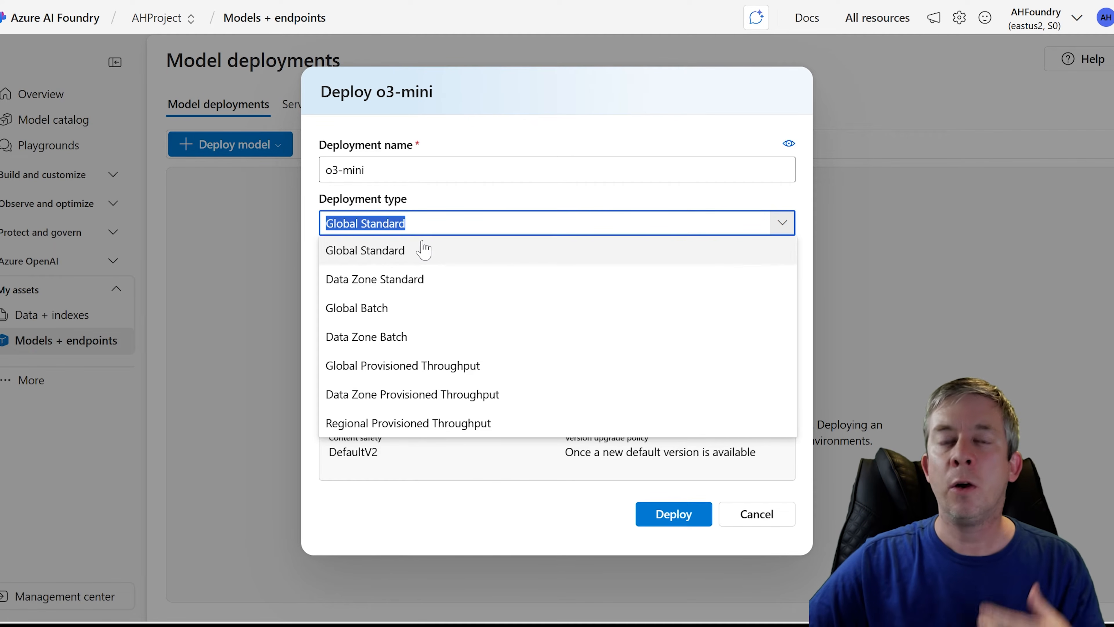
click(386, 251)
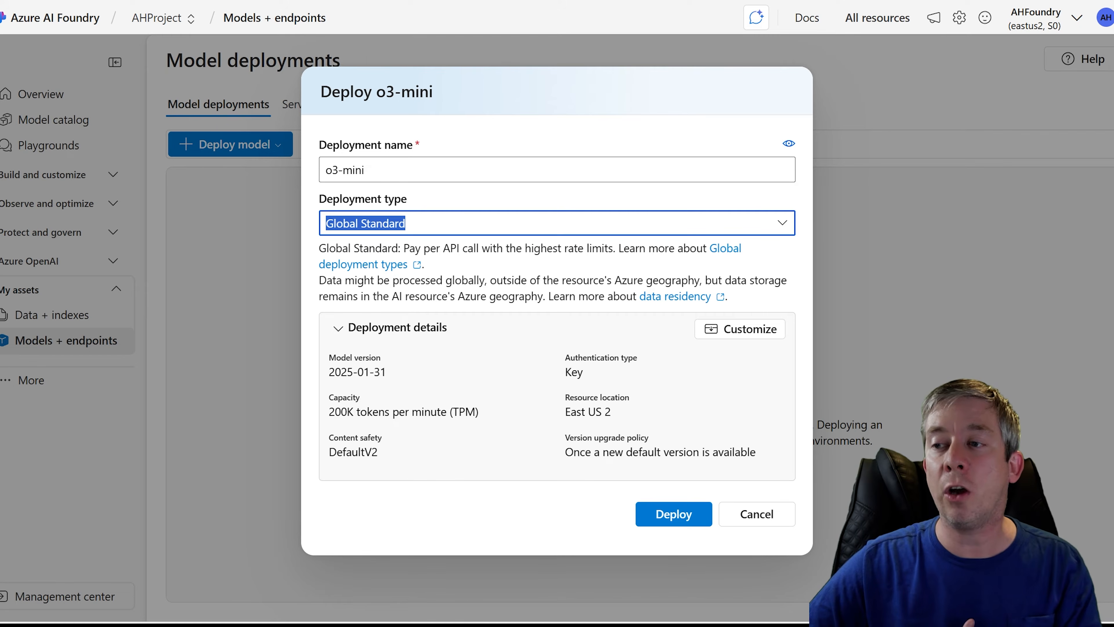
drag(345, 280, 452, 280)
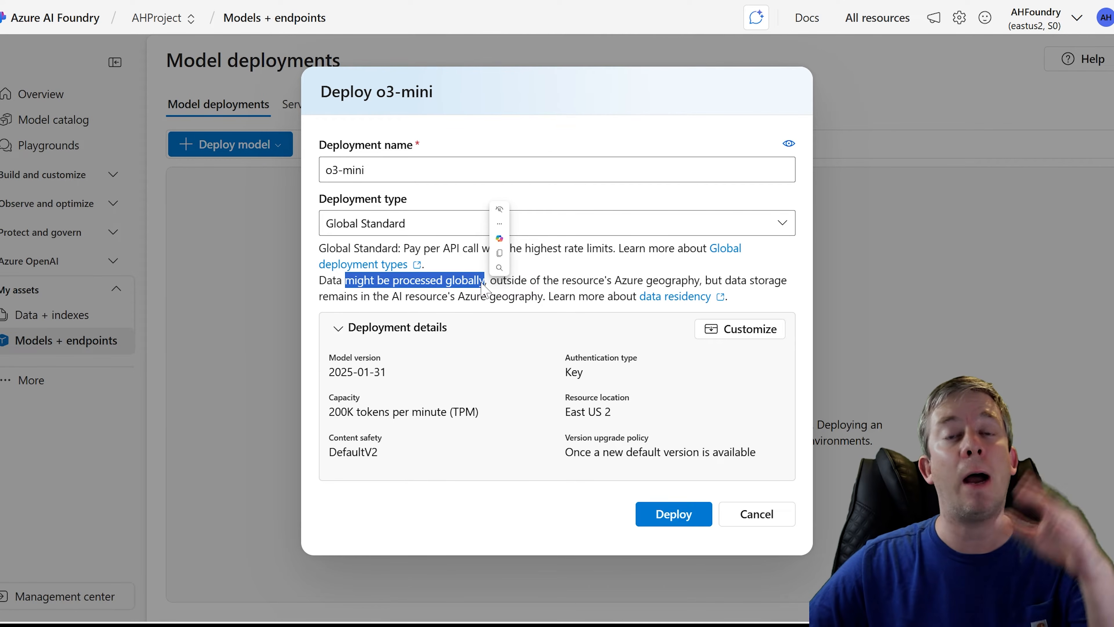
Try Data Zone Standard as the deployment type and read its note on data processing and storage geography
click(416, 226)
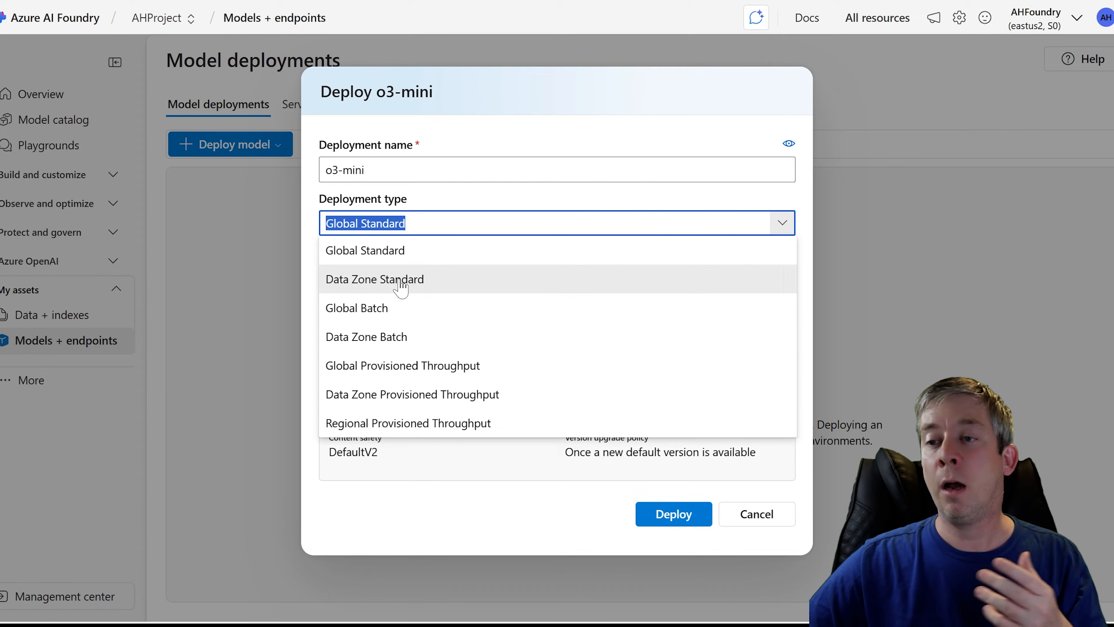
click(410, 279)
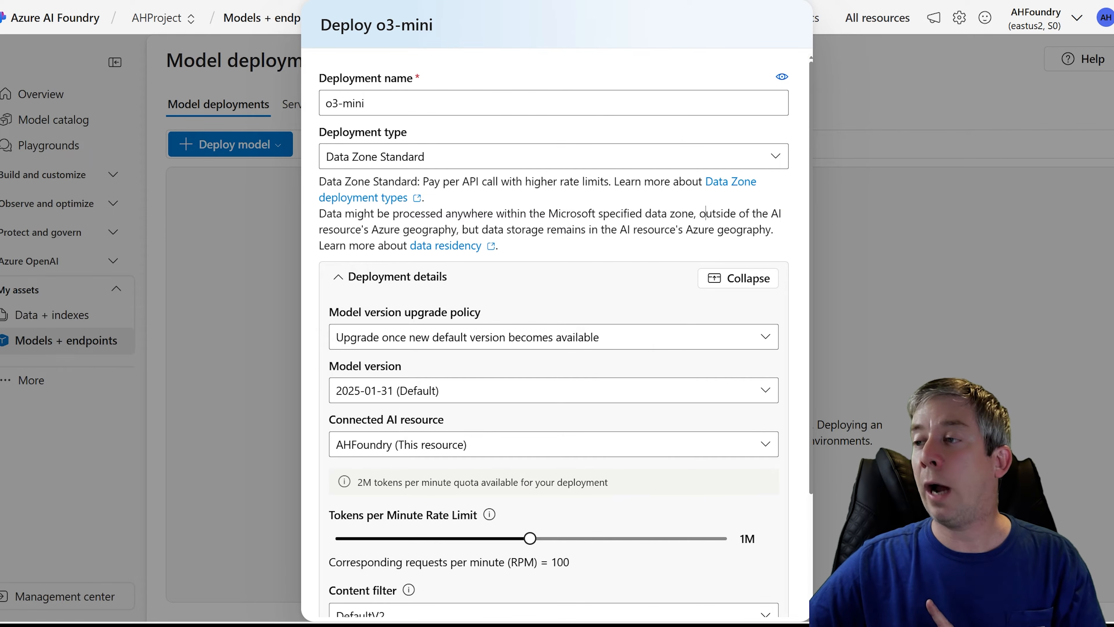
drag(372, 229, 451, 229)
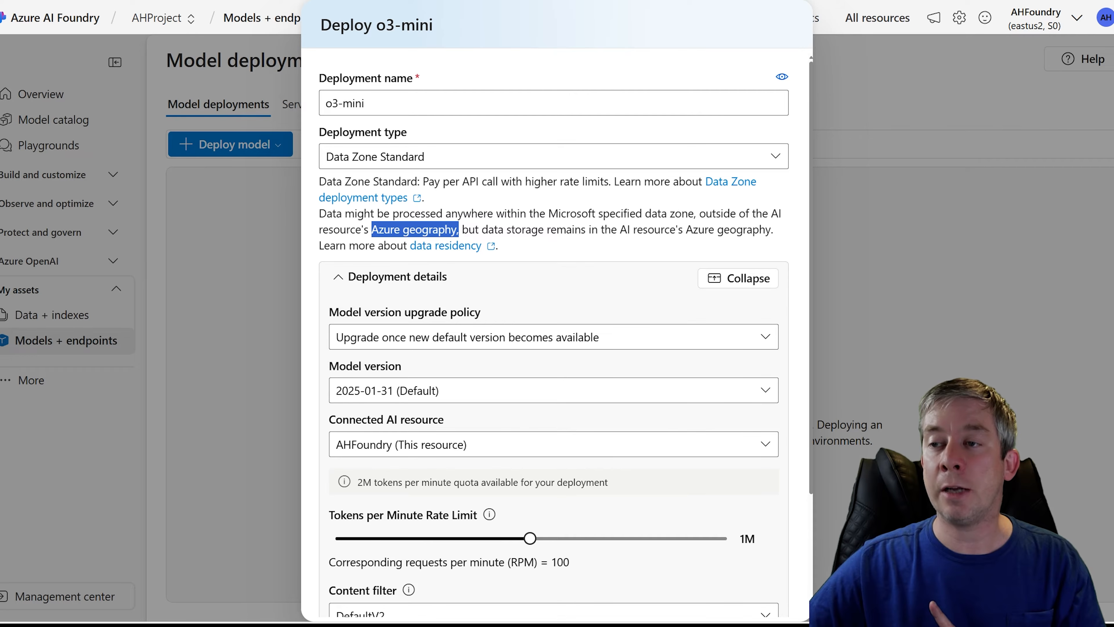
click(538, 229)
drag(551, 229, 746, 229)
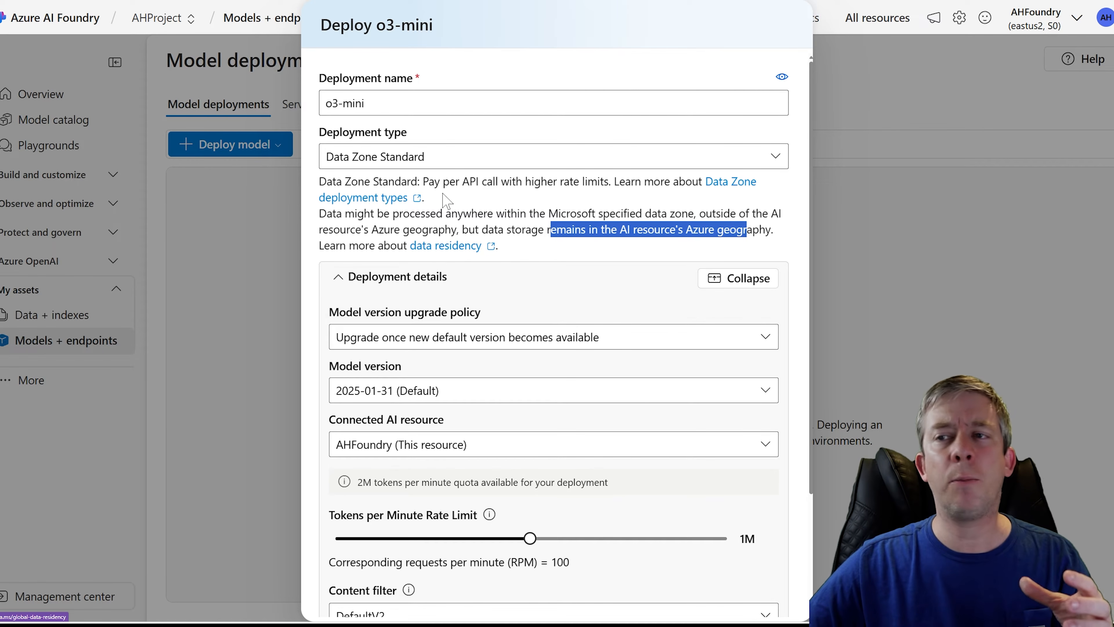
Set the deployment type to Global Standard and the tokens per minute rate limit to 30K
click(392, 159)
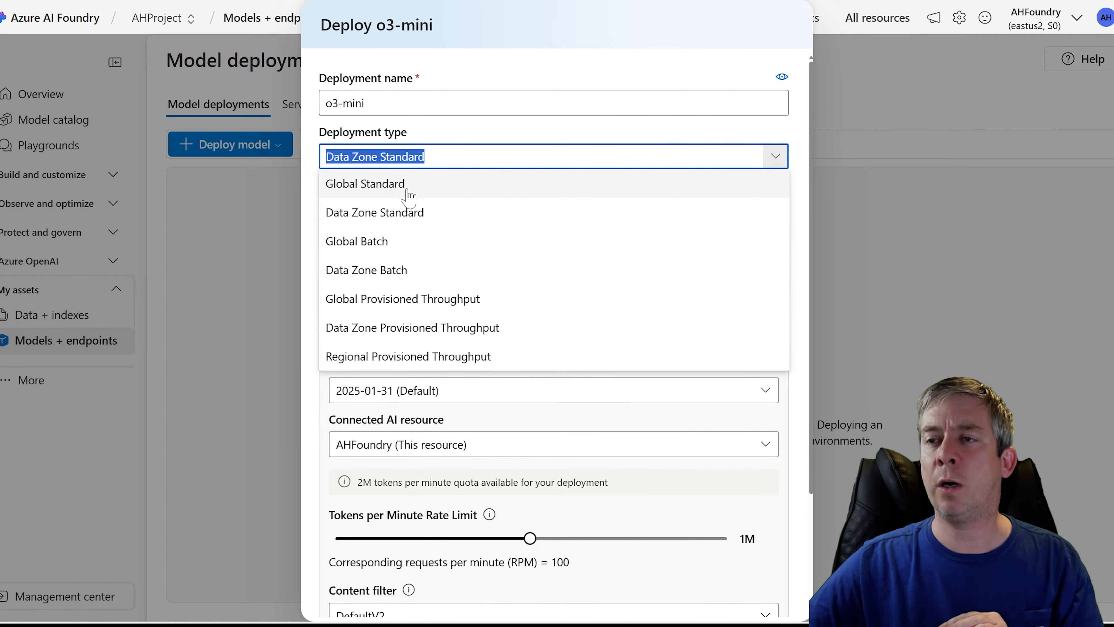
click(391, 189)
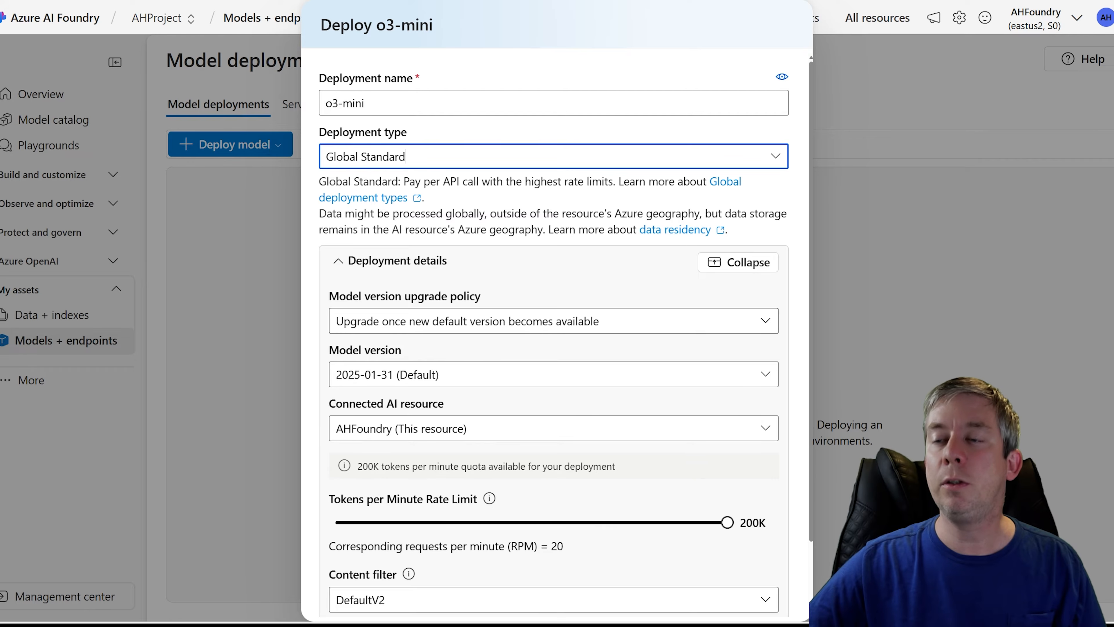
scroll(499, 285, down, 2)
drag(504, 443, 439, 443)
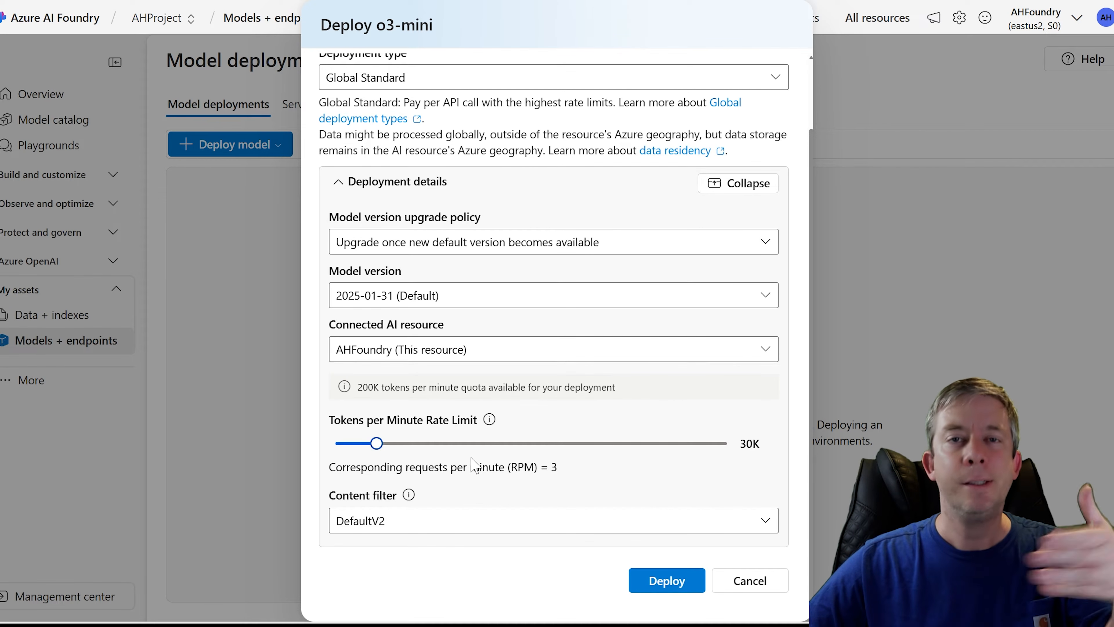
scroll(580, 498, up, 2)
scroll(583, 431, down, 2)
scroll(583, 431, up, 2)
scroll(554, 333, down, 2)
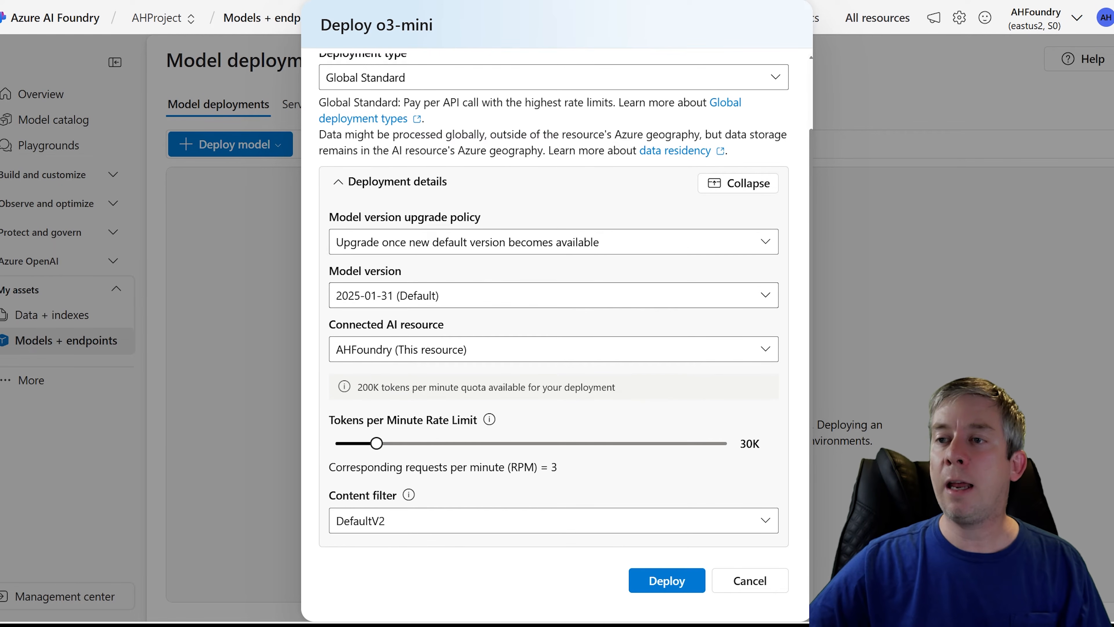
Review the o3-mini deployment details in both the summary and the expanded settings, and deploy the model
click(339, 182)
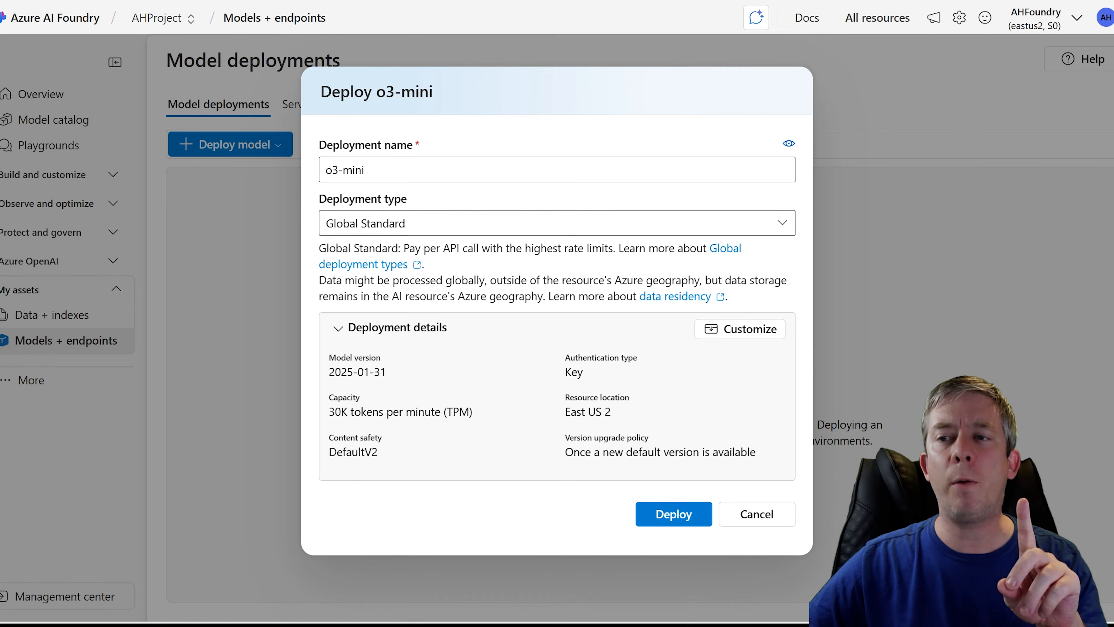
click(339, 330)
click(340, 266)
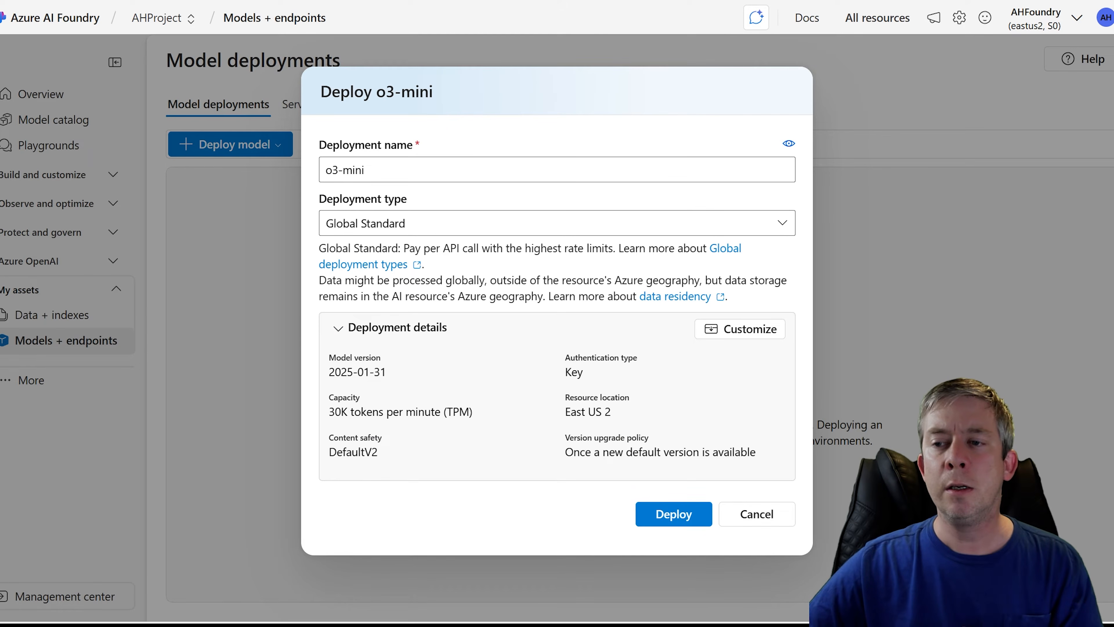
click(339, 331)
scroll(438, 325, down, 1)
scroll(436, 330, down, 1)
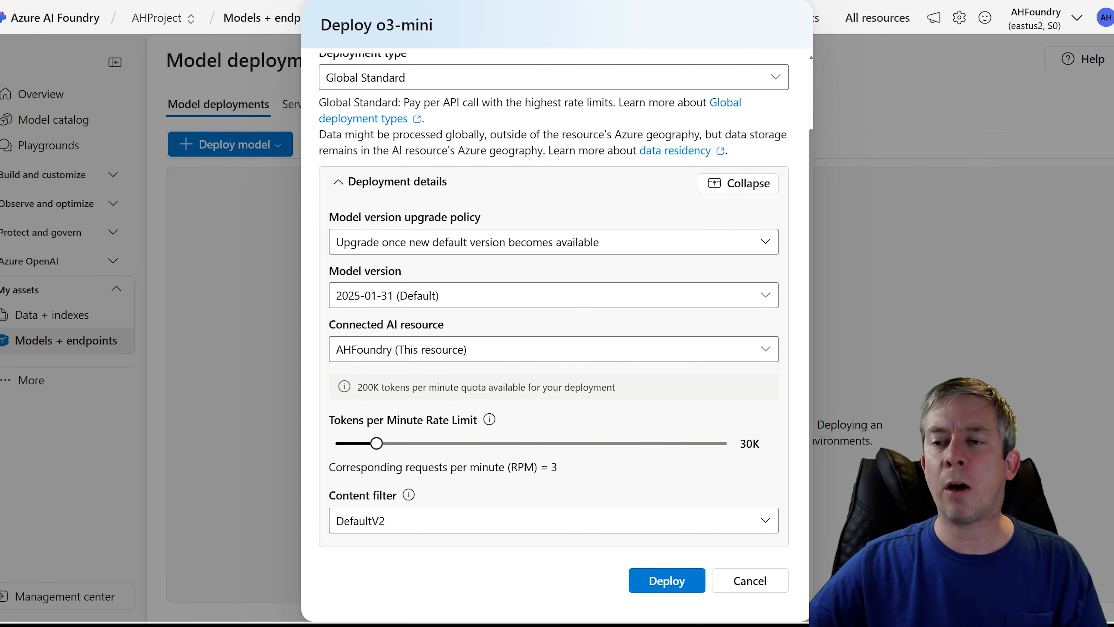
scroll(475, 328, up, 2)
scroll(570, 438, down, 2)
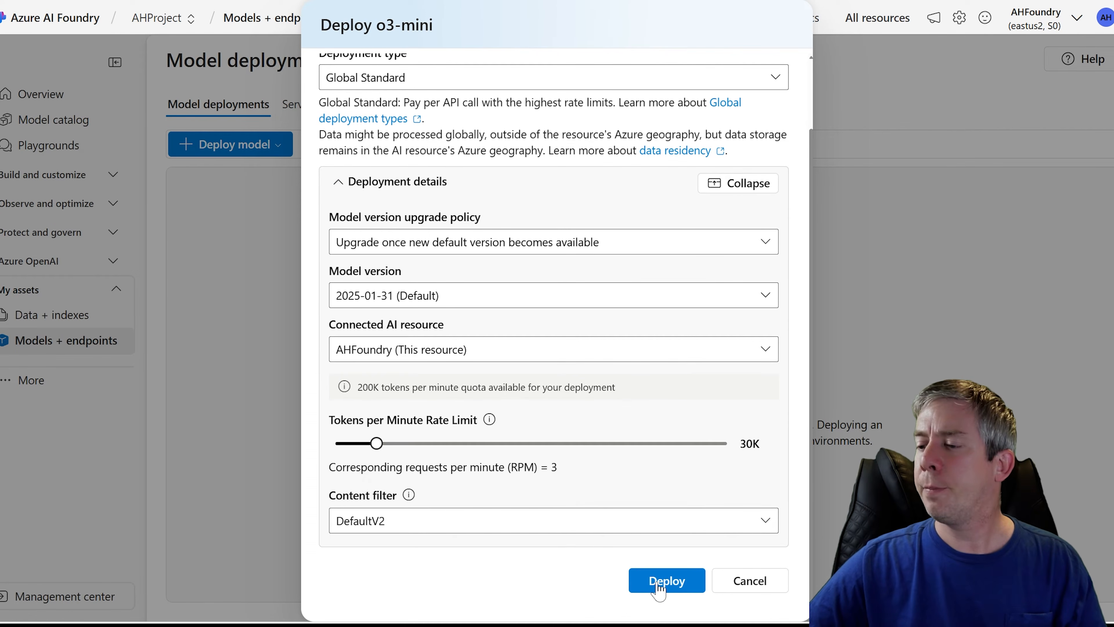
click(666, 580)
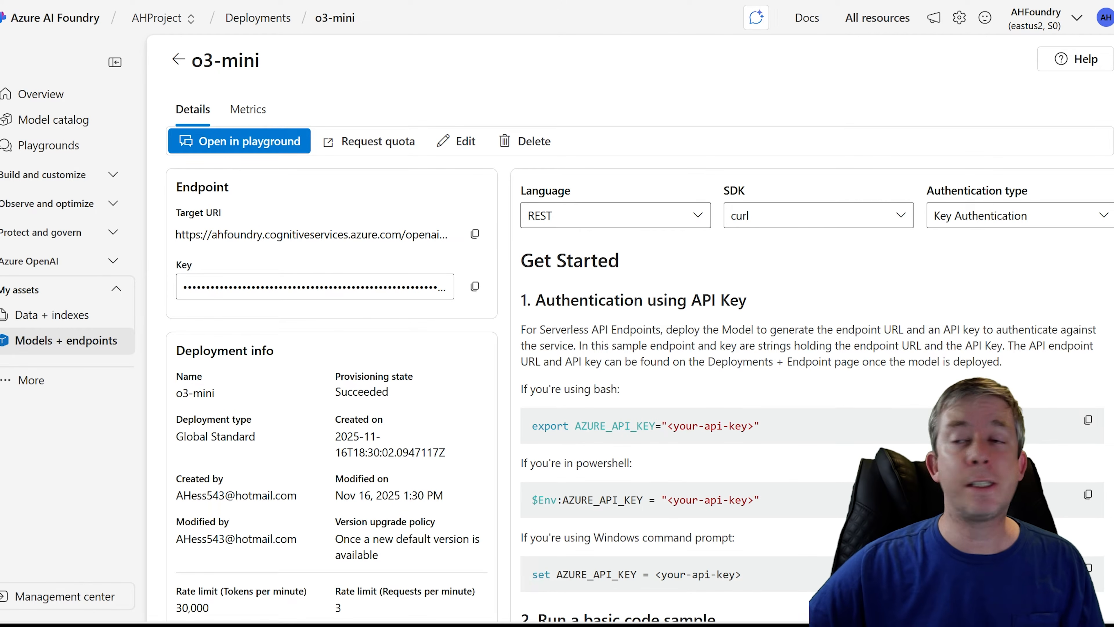
Check the language options for the deployment's sample code and choose REST
click(698, 215)
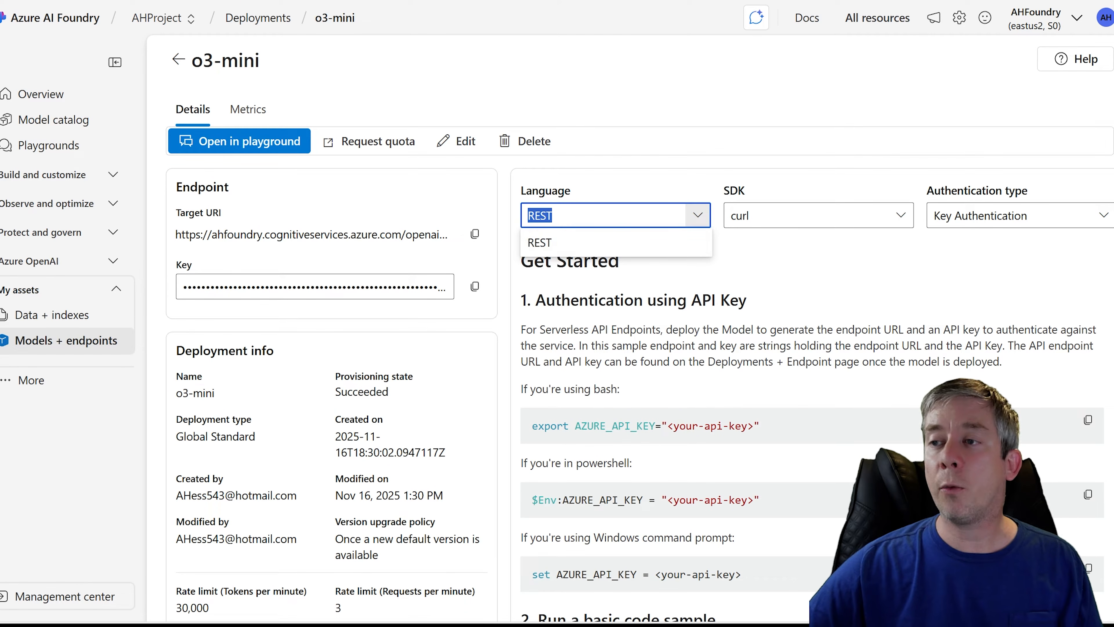
click(544, 247)
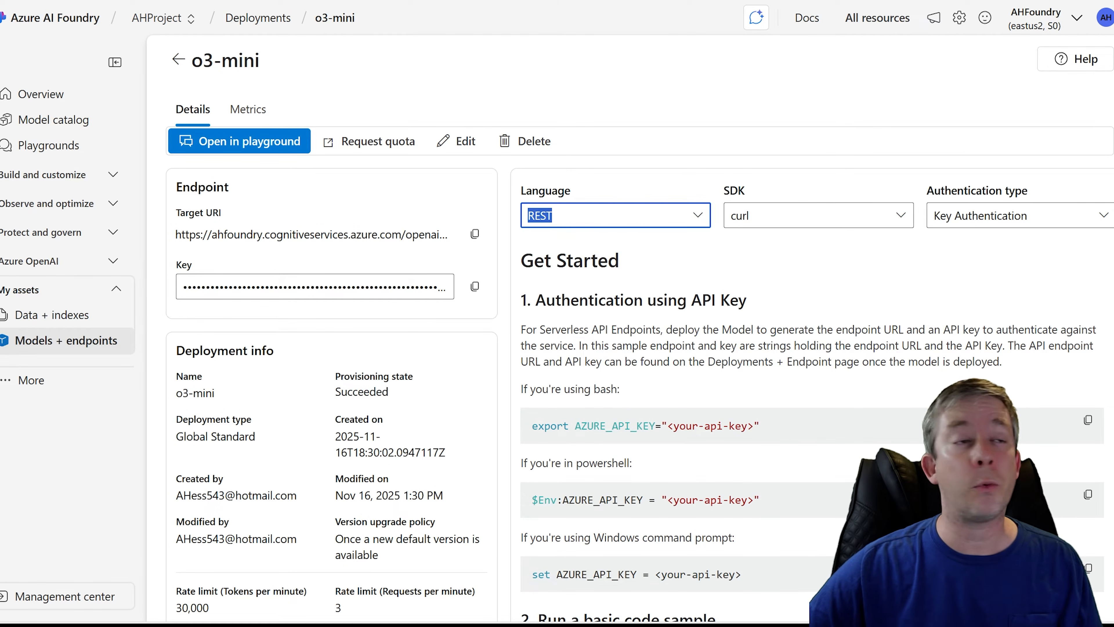
Examine the deployment's endpoint details alongside the REST sample's API key authentication and basic code sections
scroll(641, 251, down, 7)
scroll(711, 284, down, 3)
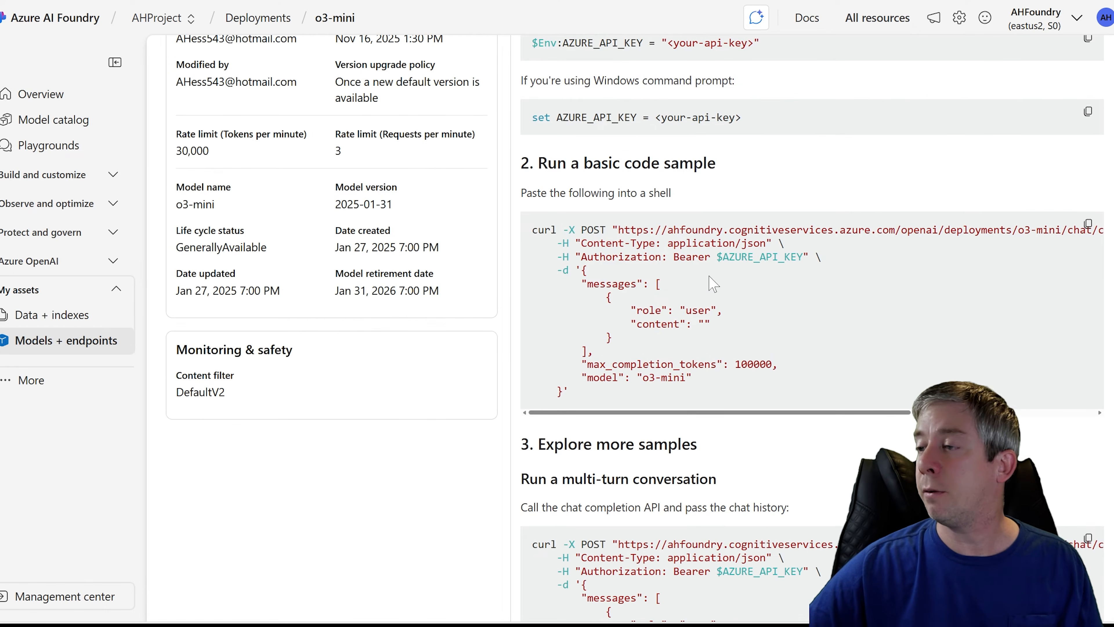
scroll(680, 280, up, 10)
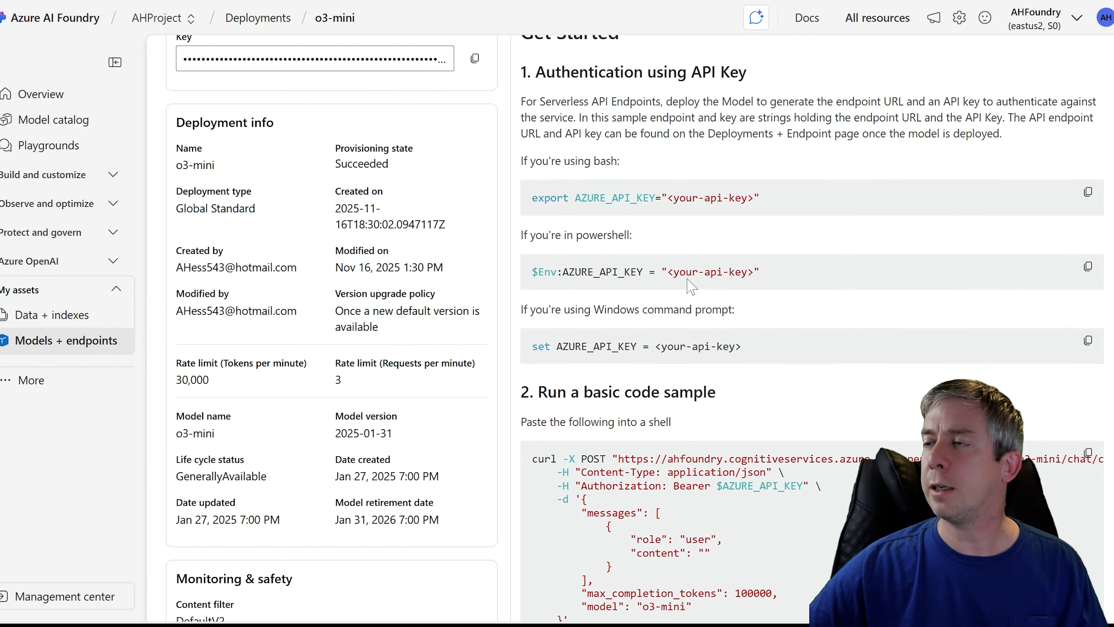
scroll(681, 280, down, 7)
scroll(666, 255, up, 6)
scroll(654, 233, down, 3)
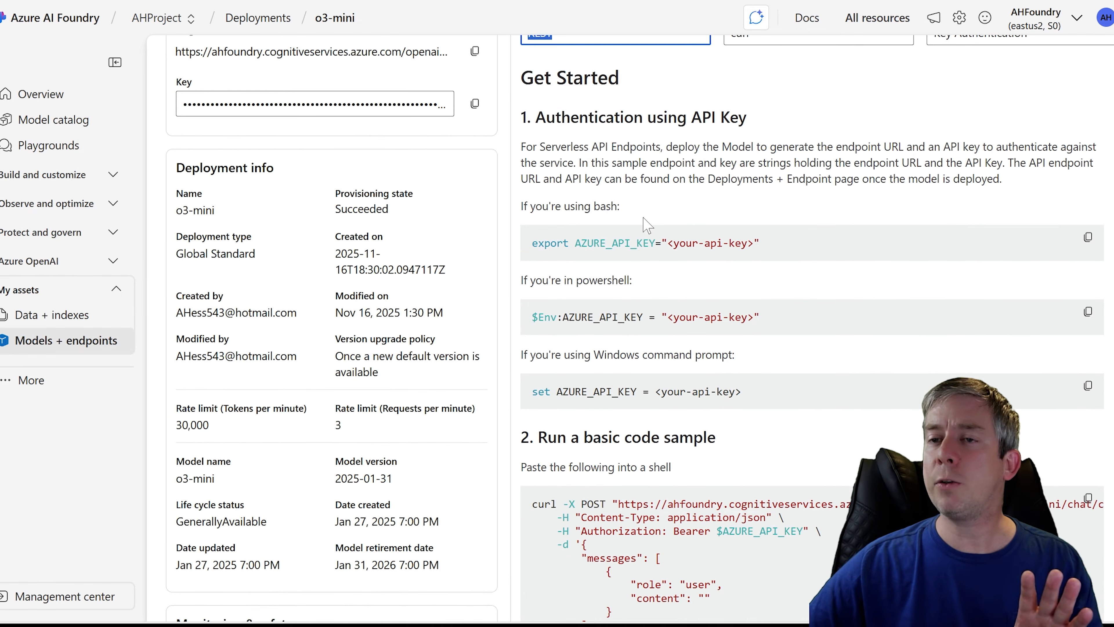
scroll(648, 225, up, 4)
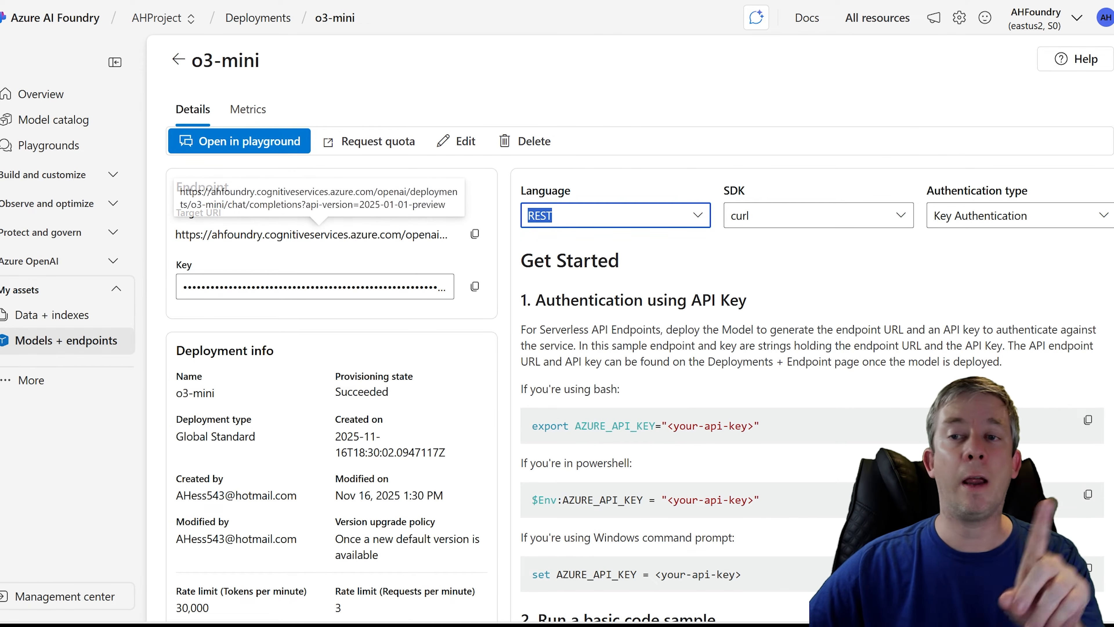
scroll(408, 329, down, 9)
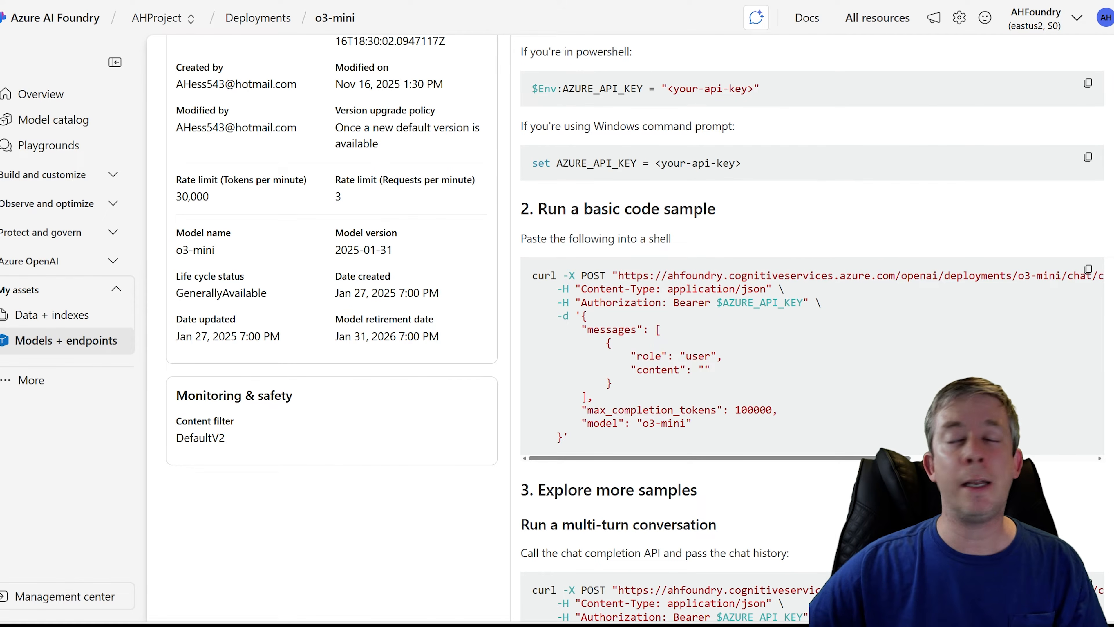
Examine the basic curl sample's request URL, content type and authorization headers, messages array, completion token limit and model
drag(618, 275, 784, 275)
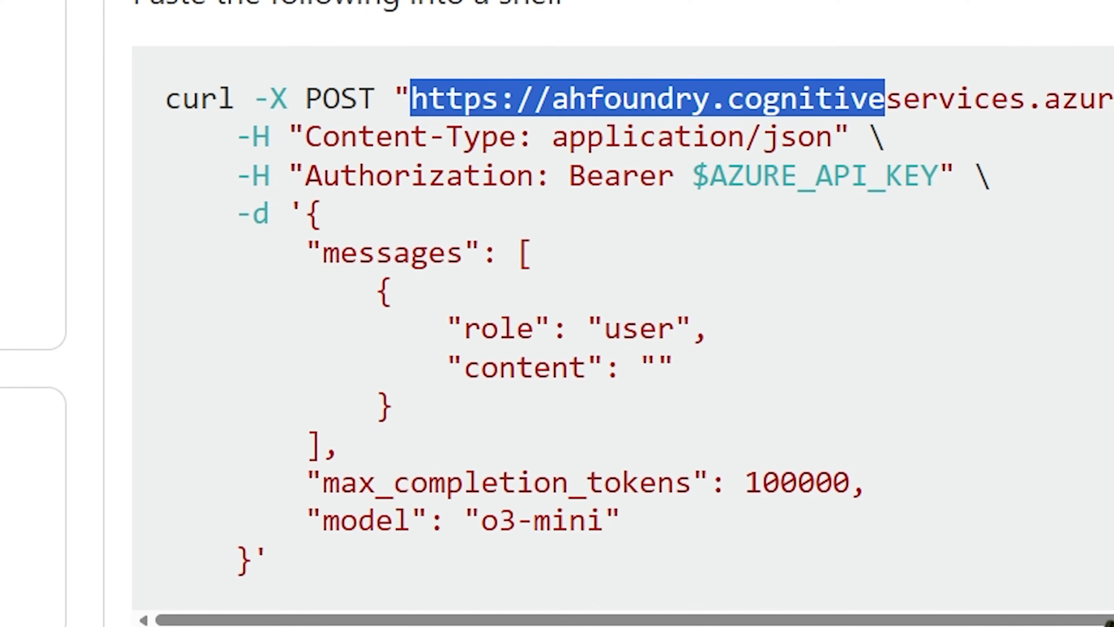
drag(306, 137, 833, 139)
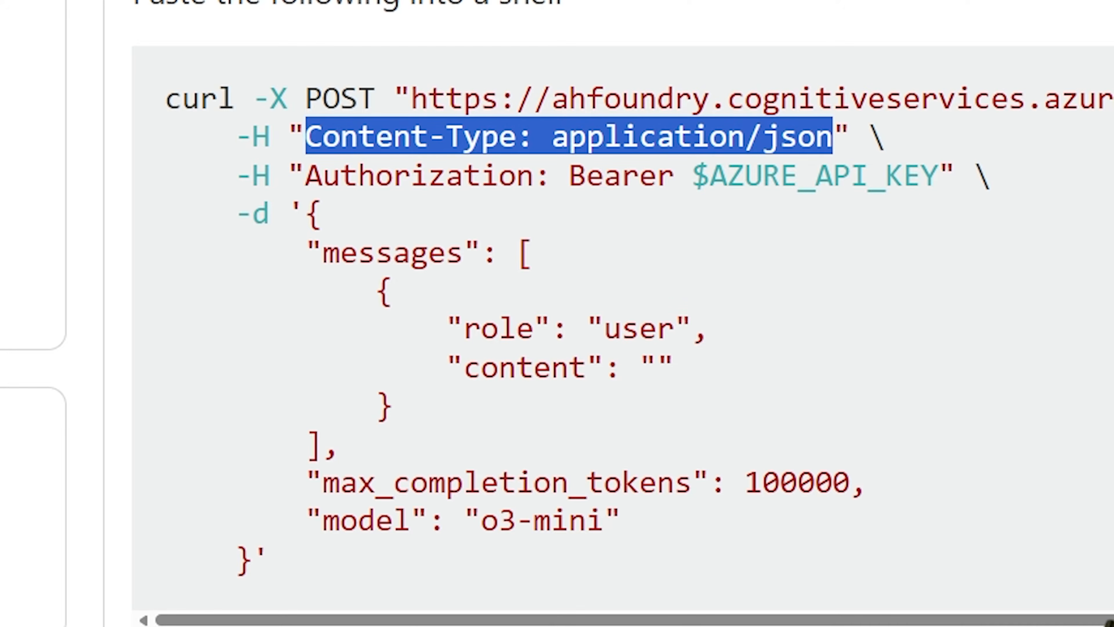
drag(305, 176, 515, 184)
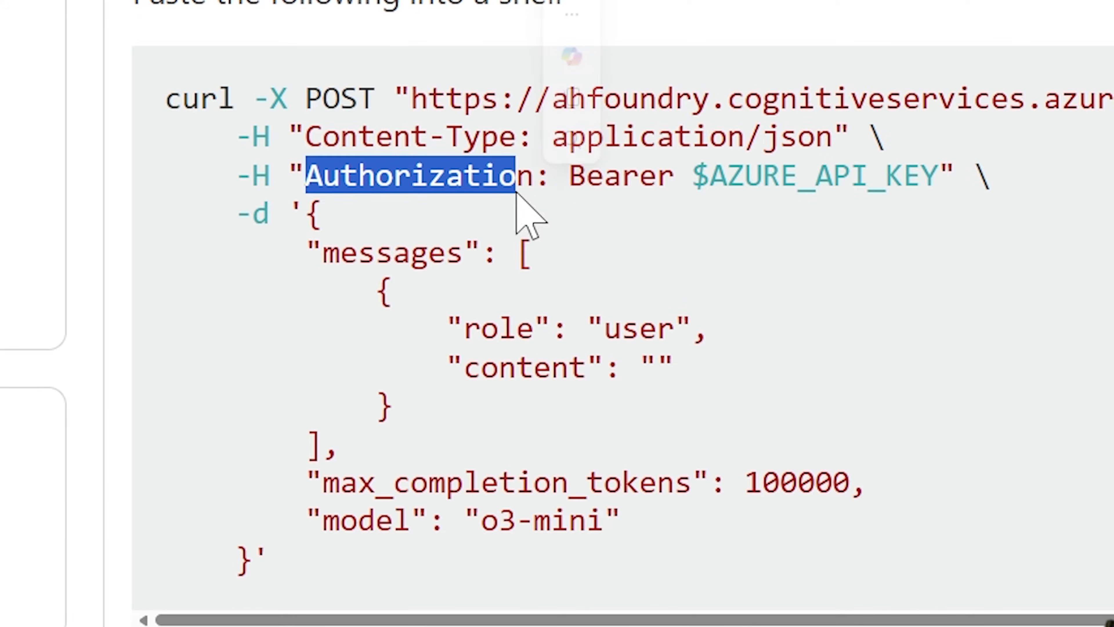
drag(322, 254, 480, 254)
drag(322, 482, 622, 519)
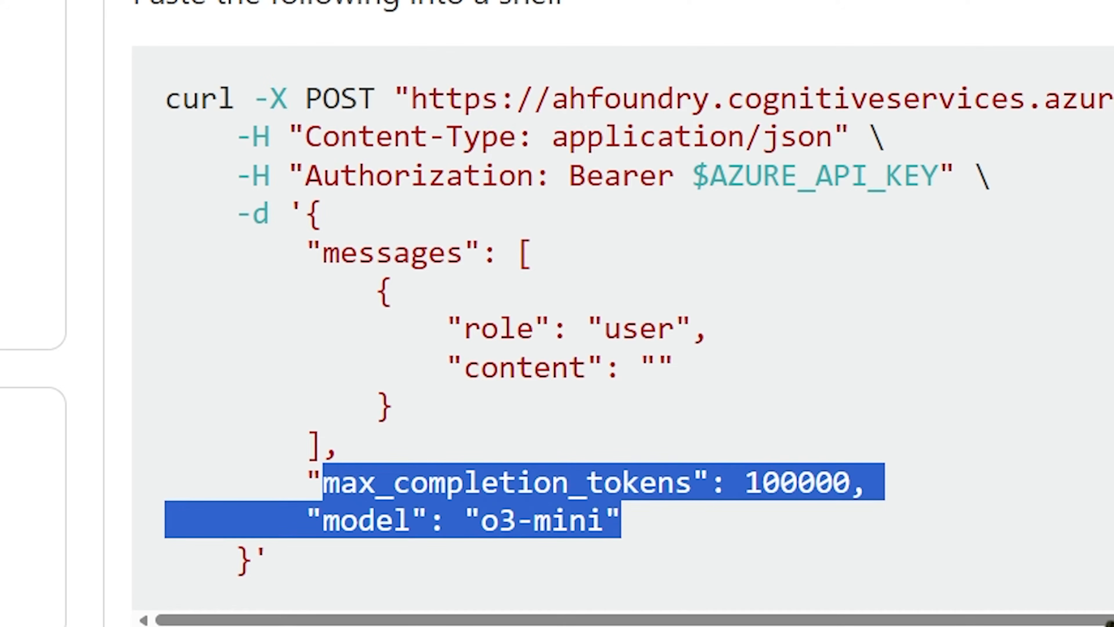
click(609, 559)
Examine the multi-turn conversation sample's user and assistant roles and the settings that close its request body
scroll(609, 559, down, 5)
scroll(530, 411, down, 5)
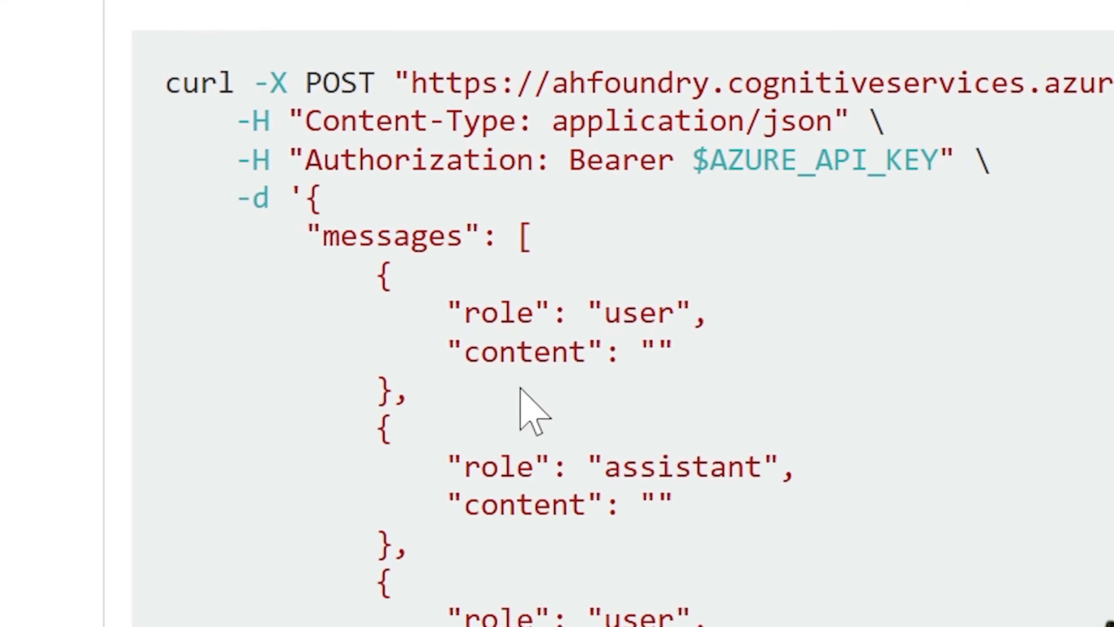
drag(445, 181, 740, 193)
drag(430, 335, 810, 351)
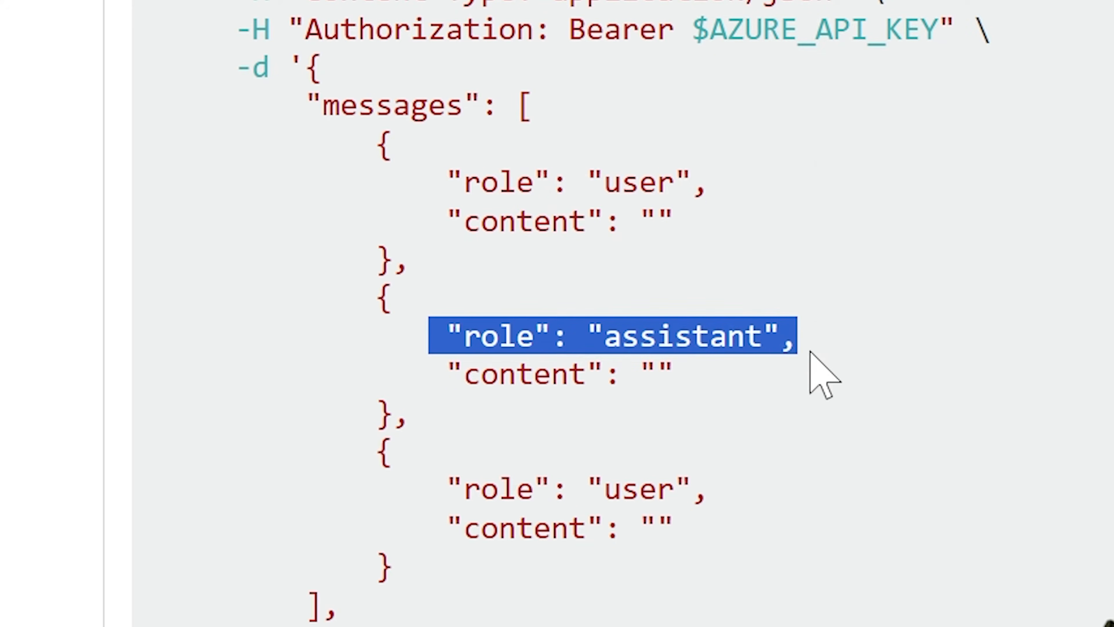
scroll(538, 523, down, 7)
drag(307, 250, 863, 260)
scroll(592, 274, up, 10)
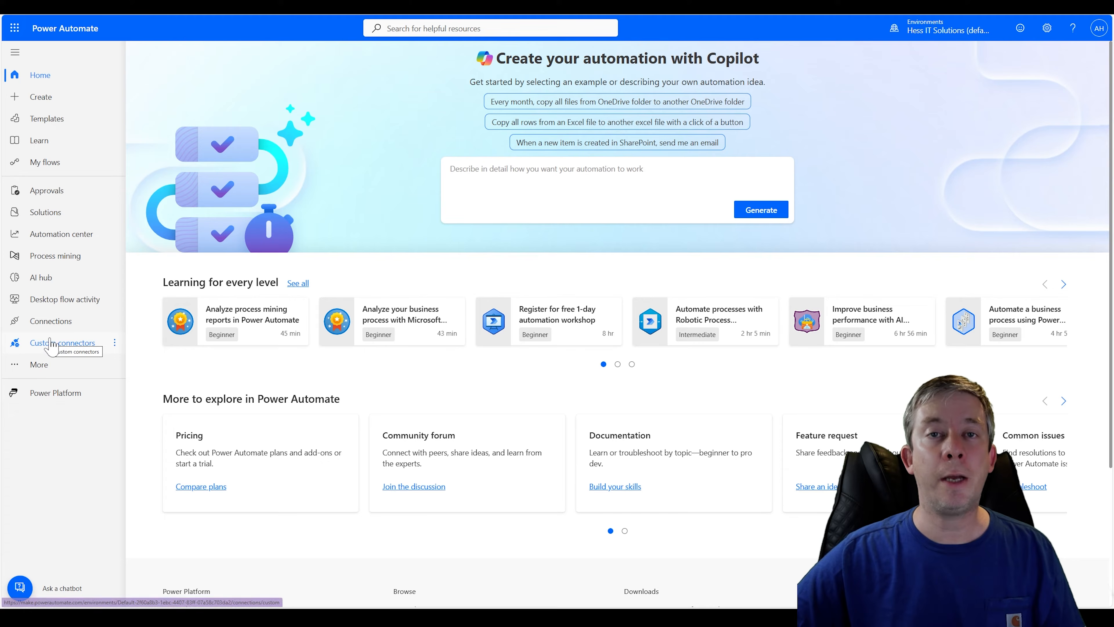
In Power Automate, show all discoverable features, then unpin Custom connectors from the navigation and pin it again
click(40, 364)
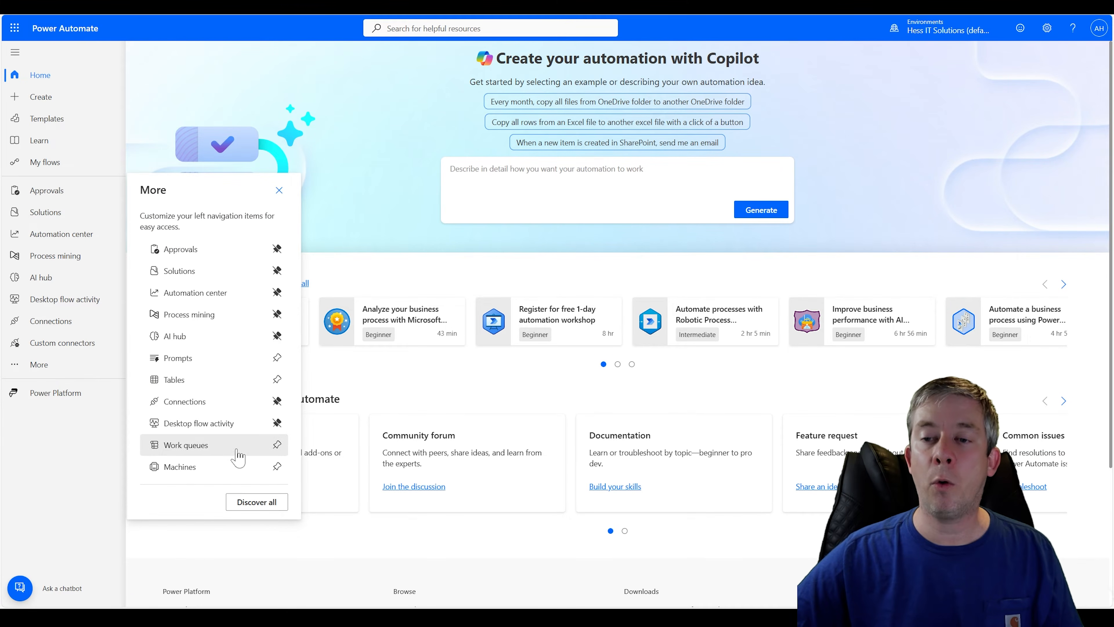
click(256, 504)
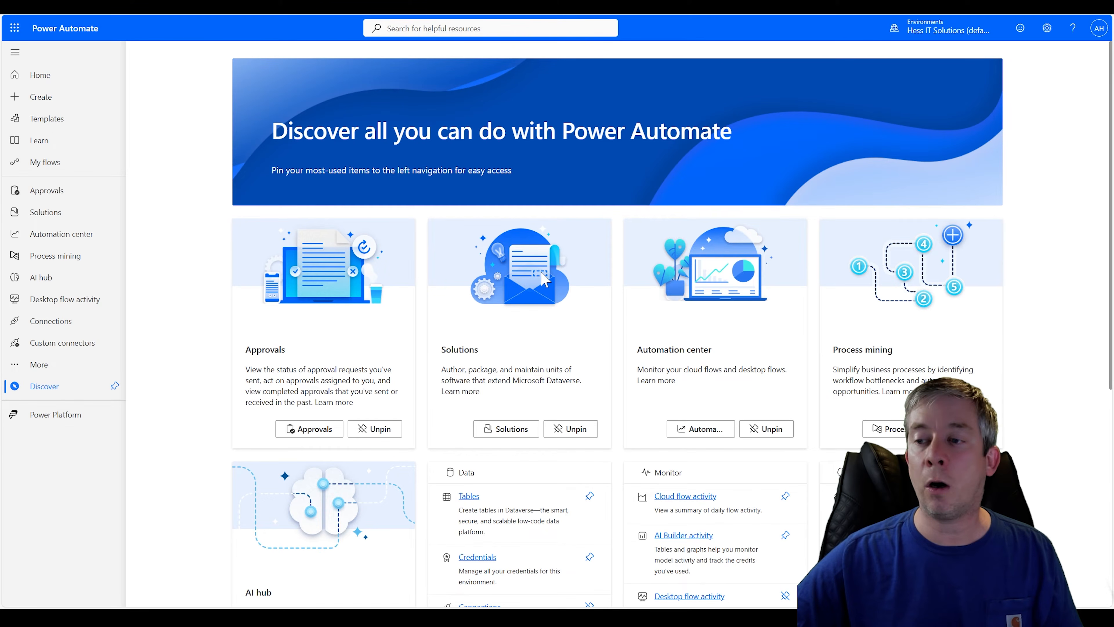
scroll(566, 265, down, 6)
click(589, 305)
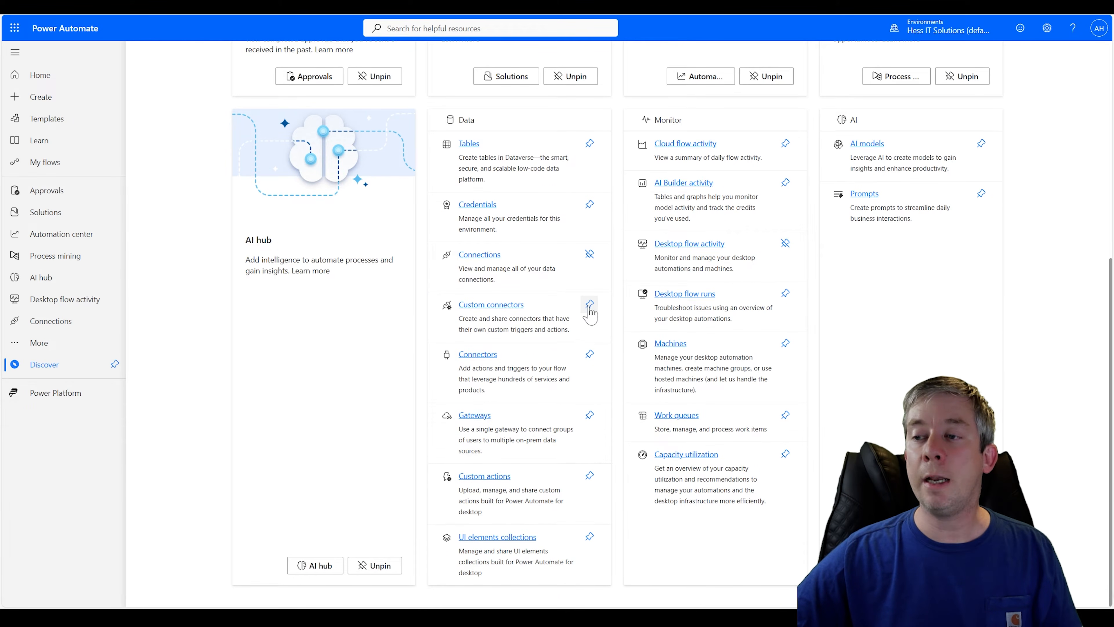
click(589, 304)
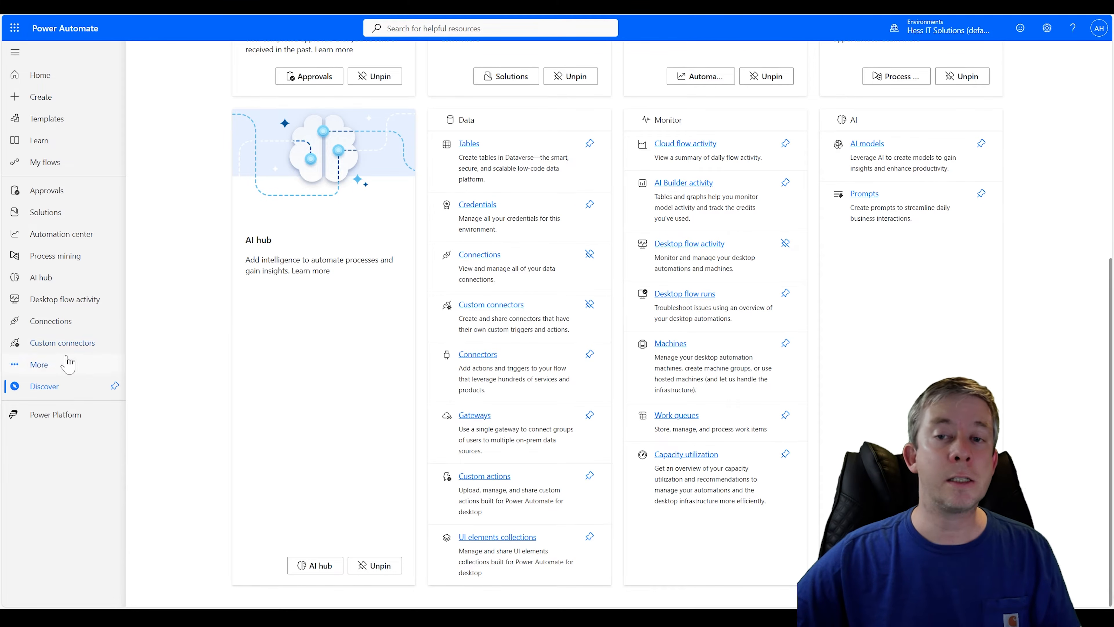
Create a custom connector from blank in Power Automate with the name YoutubeAzureAIFoundry
click(62, 343)
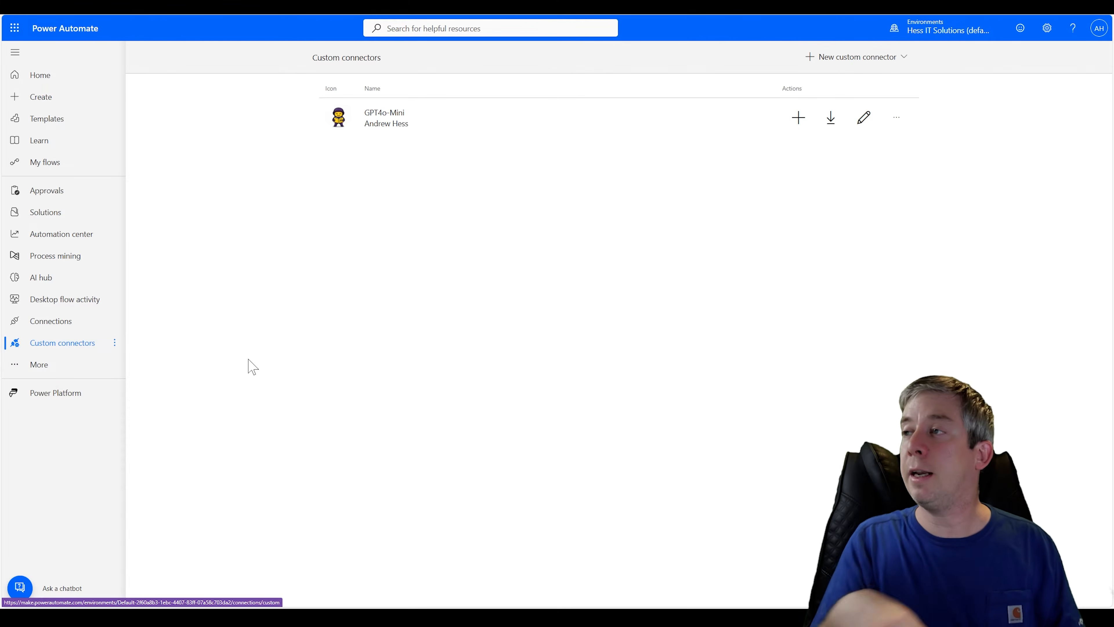
click(857, 58)
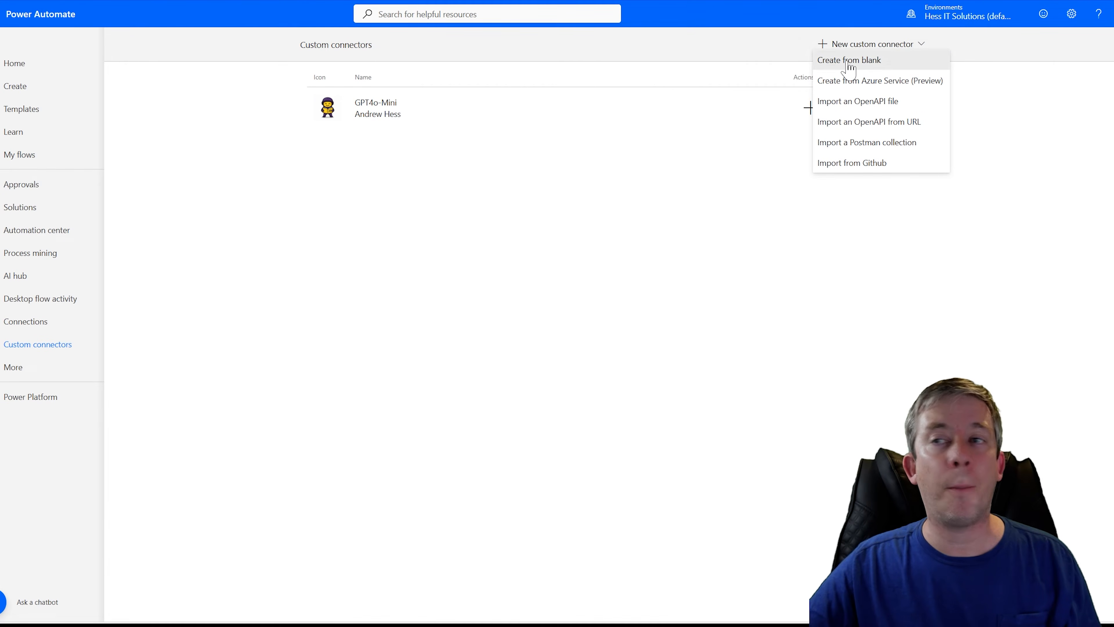
click(849, 61)
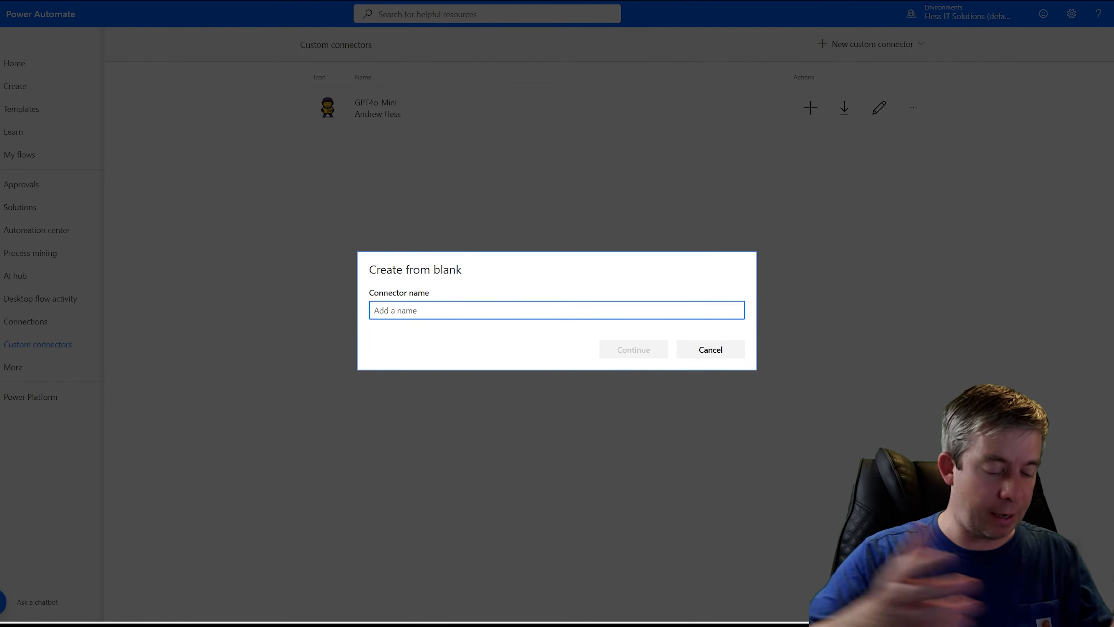
text(Azur)
key(BackSpace)
key(BackSpace)
key(BackSpace)
key(BackSpace)
text(Yout)
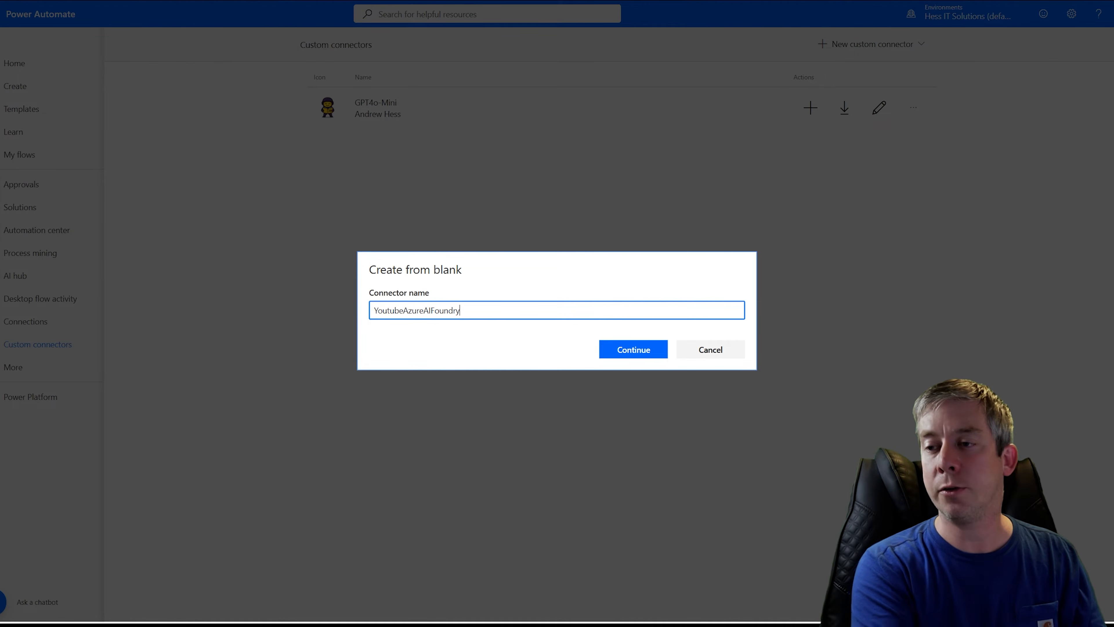
click(652, 353)
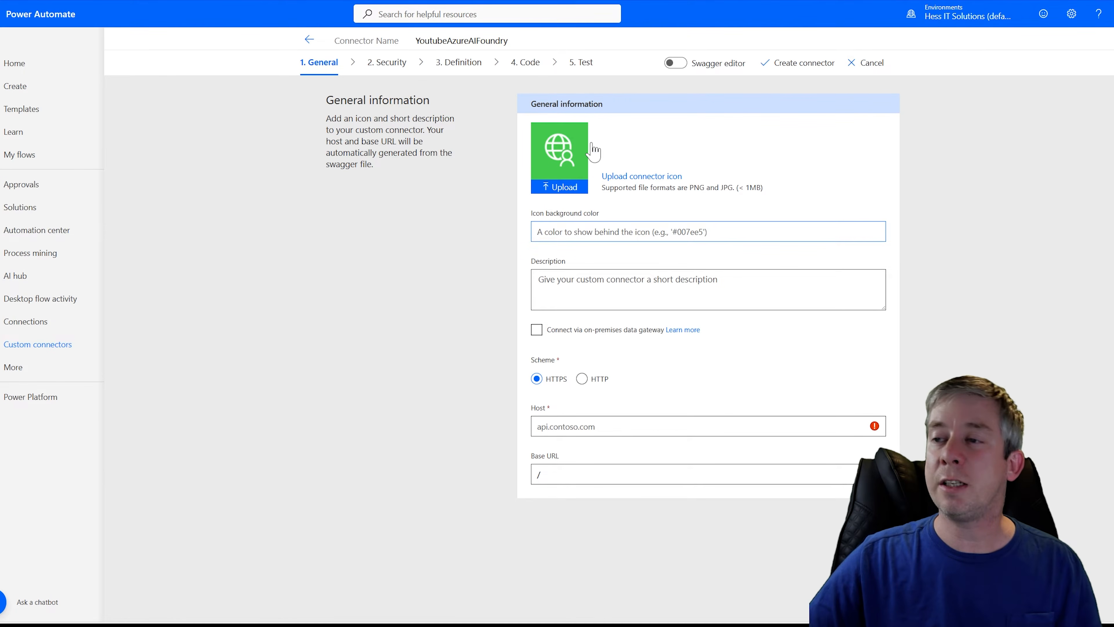
Set the connector's icon background color to #ffffff and its description to "Azure AI Foundry Custom Connector"
click(557, 227)
text(#ffffff)
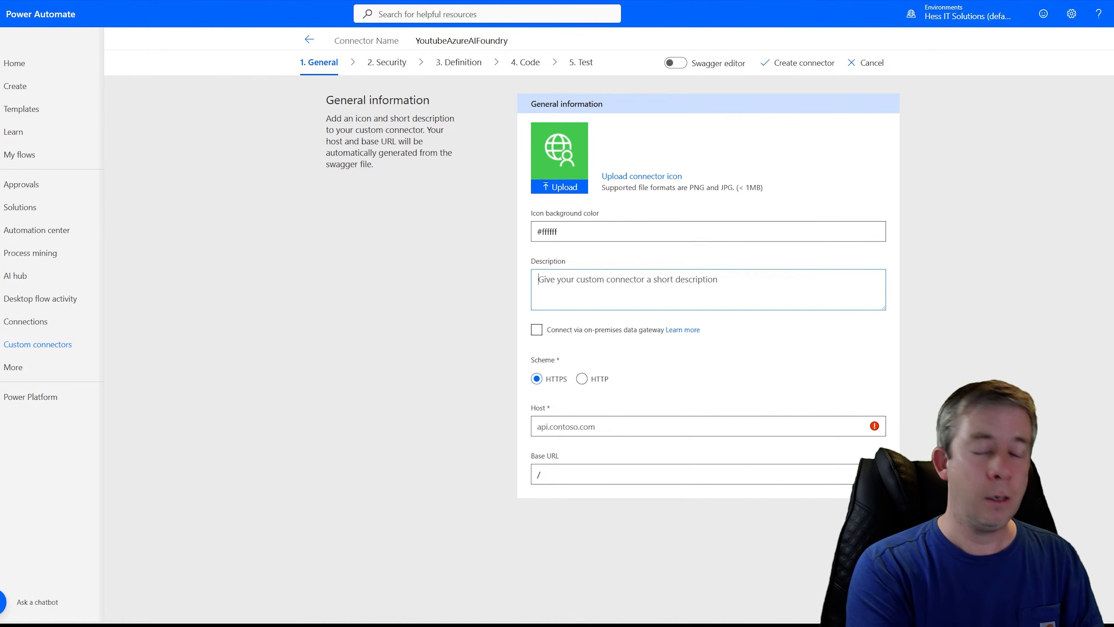
text(Azure AI FOund)
key(BackSpace)
key(BackSpace)
key(BackSpace)
key(BackSpace)
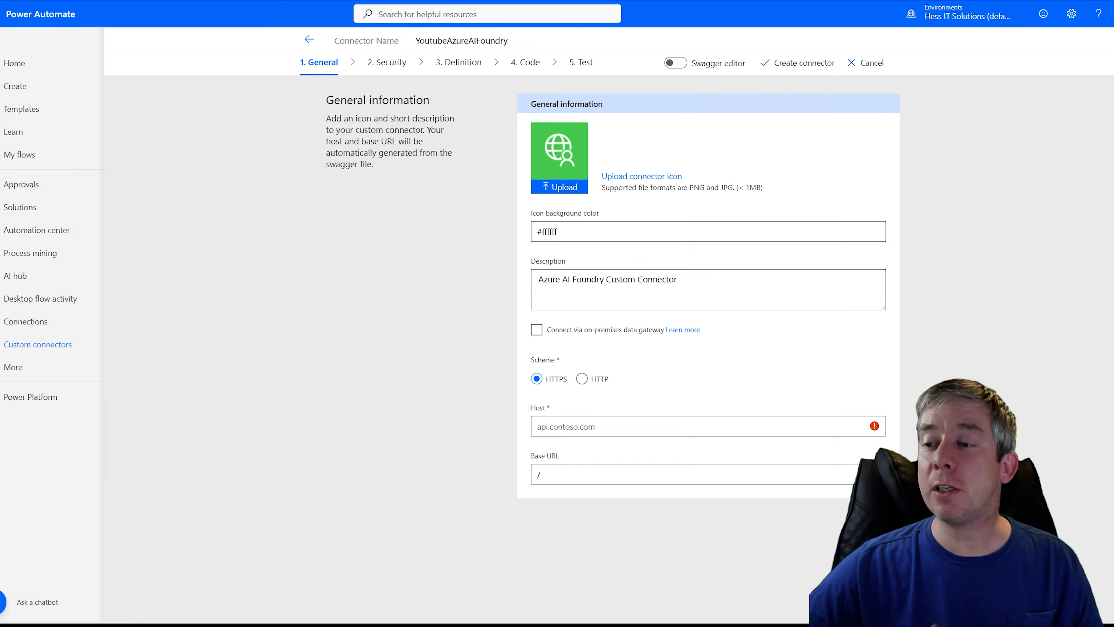
Switch to the Azure AI Foundry window with the o3-mini deployment and place it beside the connector form
mouse_move(485, 622)
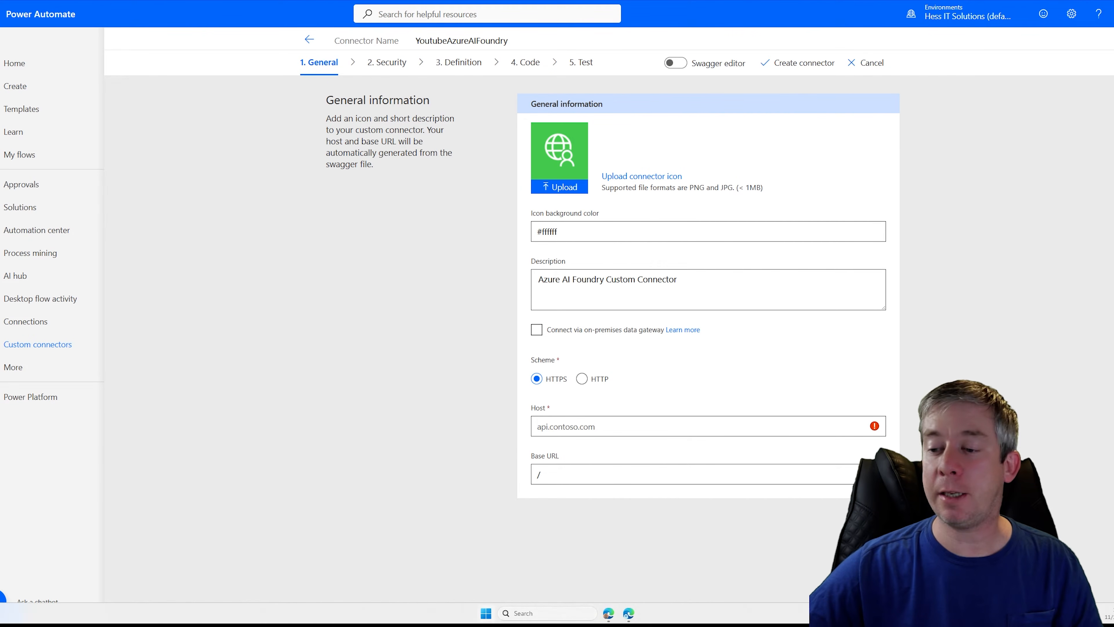
mouse_move(611, 616)
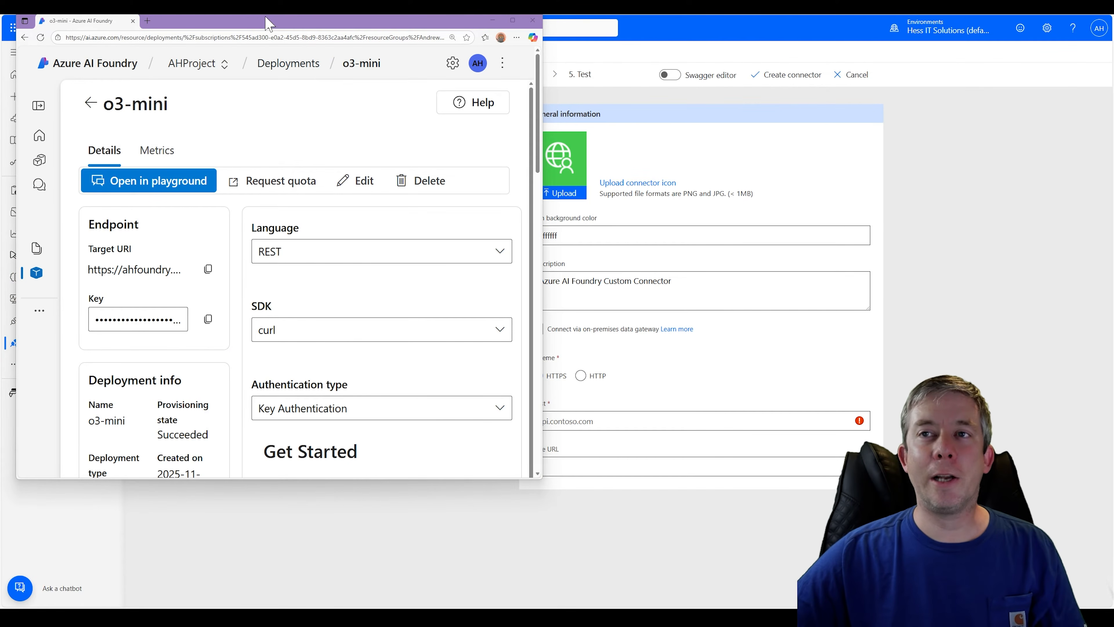
drag(265, 18, 244, 0)
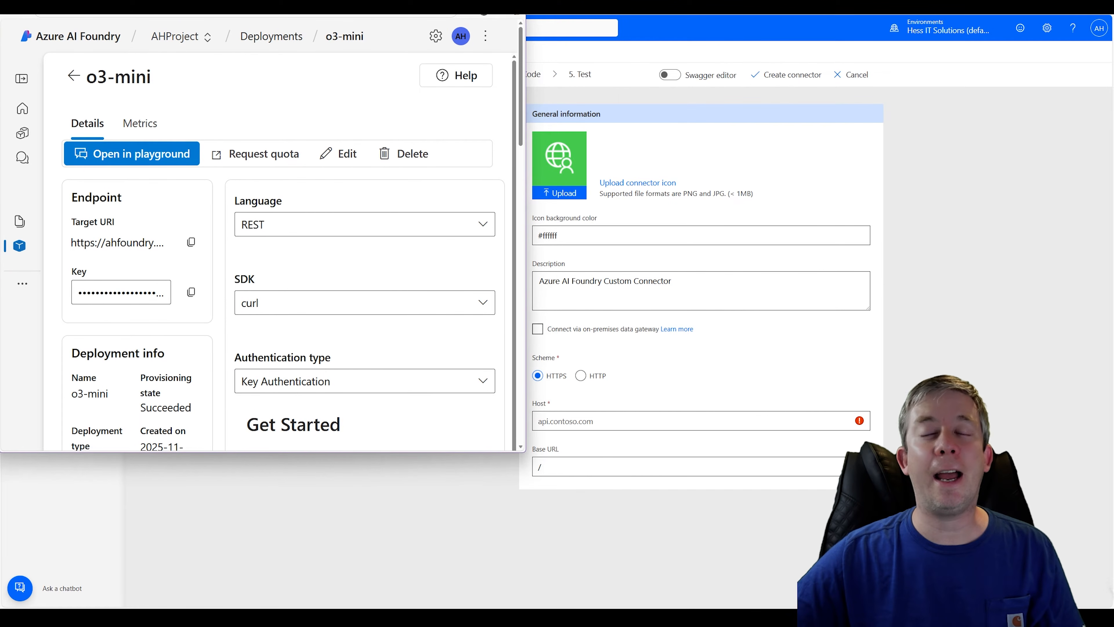
scroll(291, 147, down, 1)
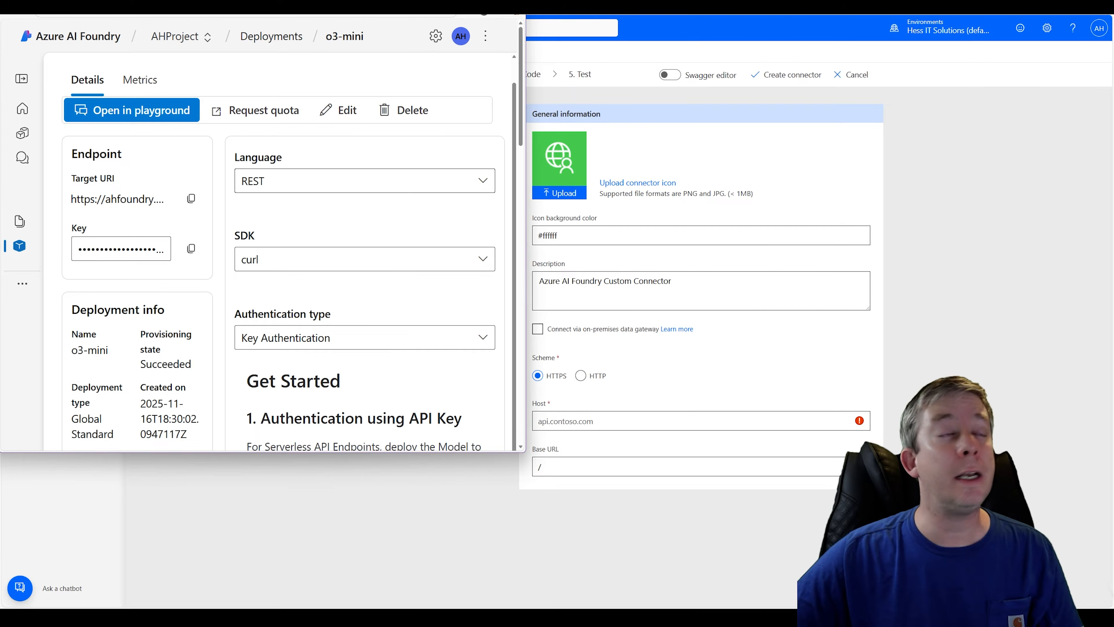
scroll(281, 252, down, 5)
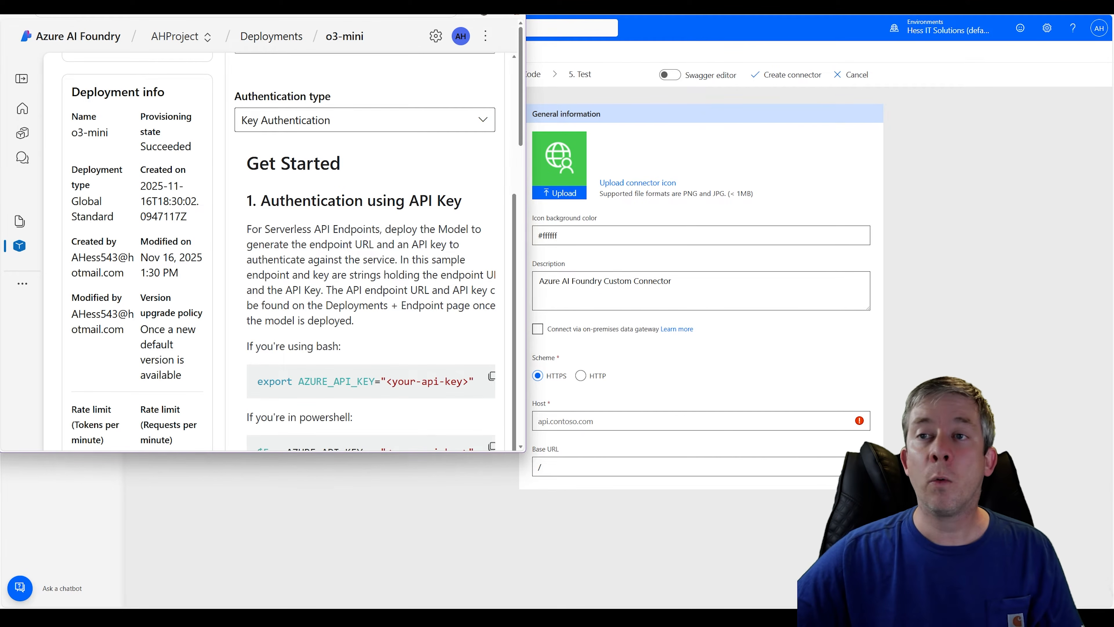
scroll(258, 237, down, 9)
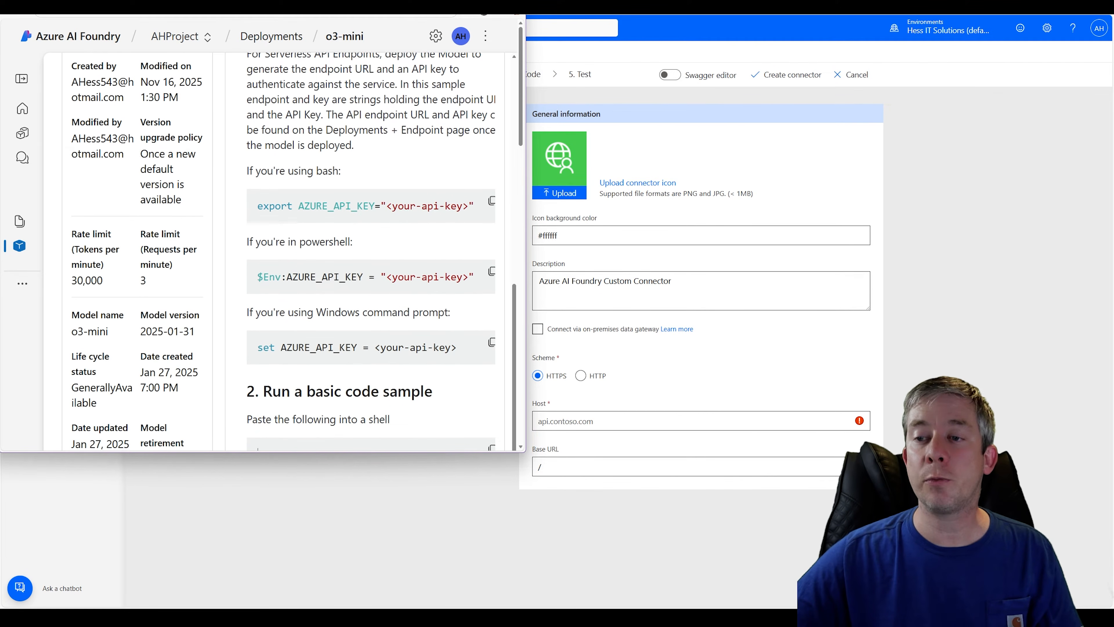
drag(315, 413, 342, 422)
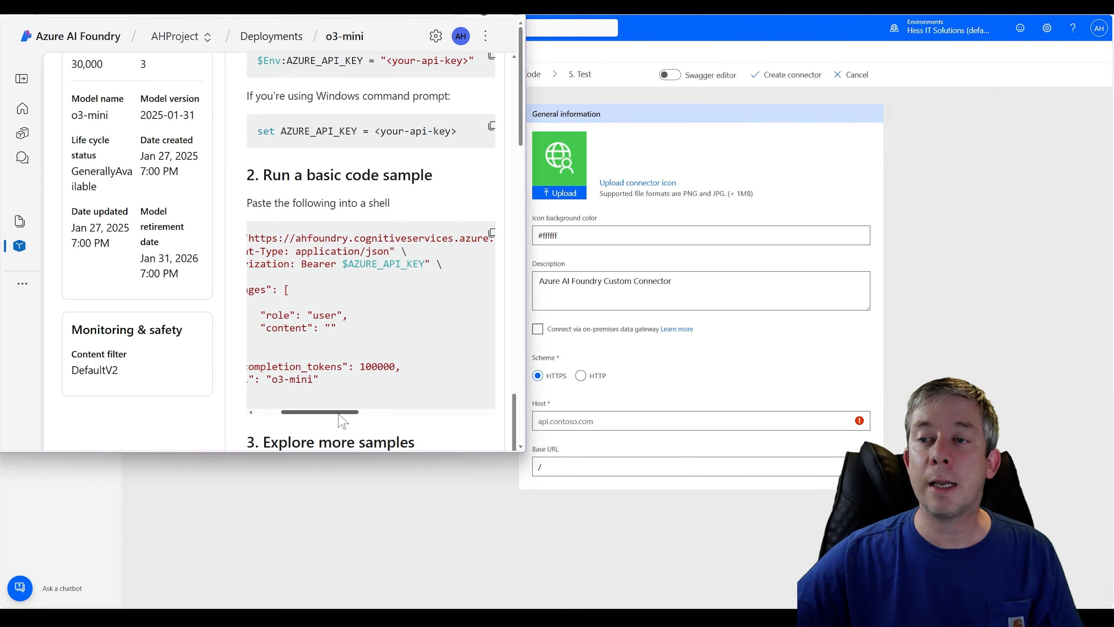
key(ctrl+minus)
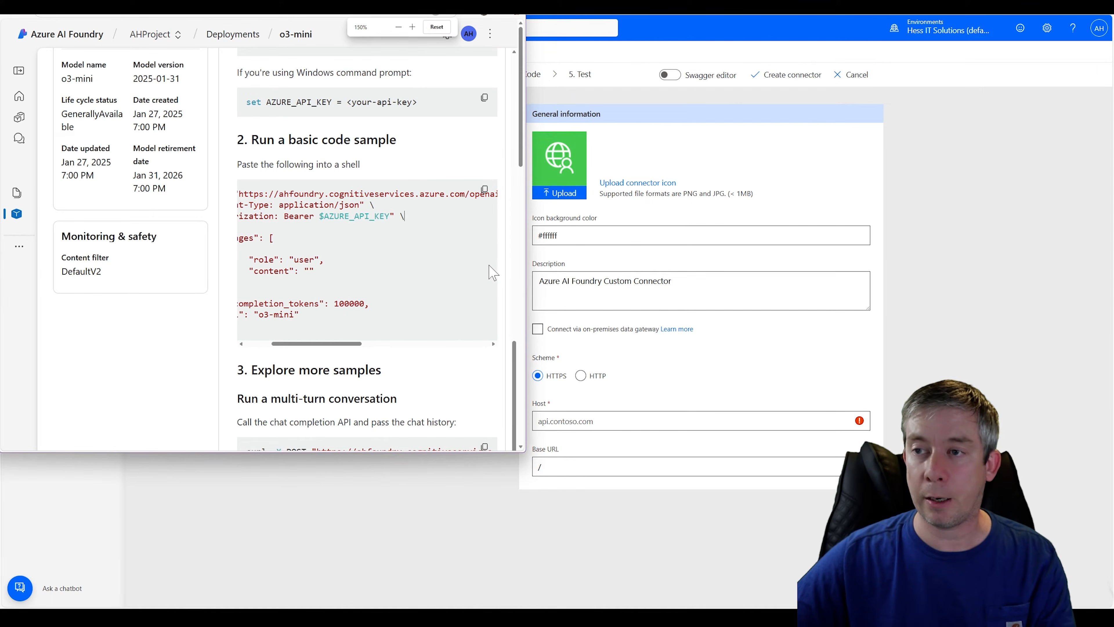
key(ctrl+minus)
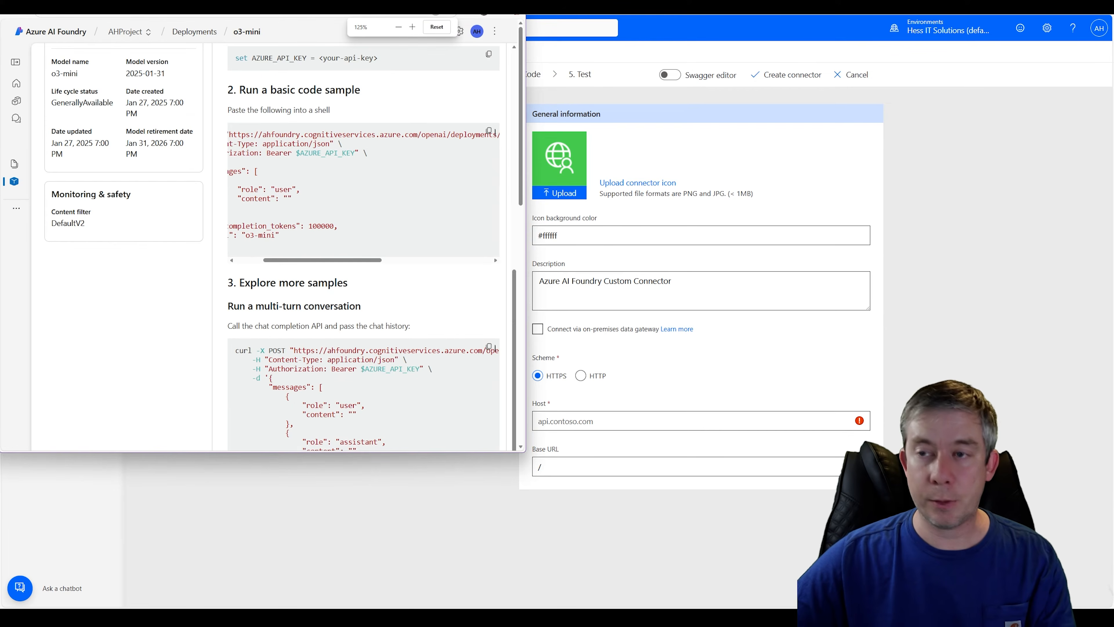
drag(312, 261, 290, 259)
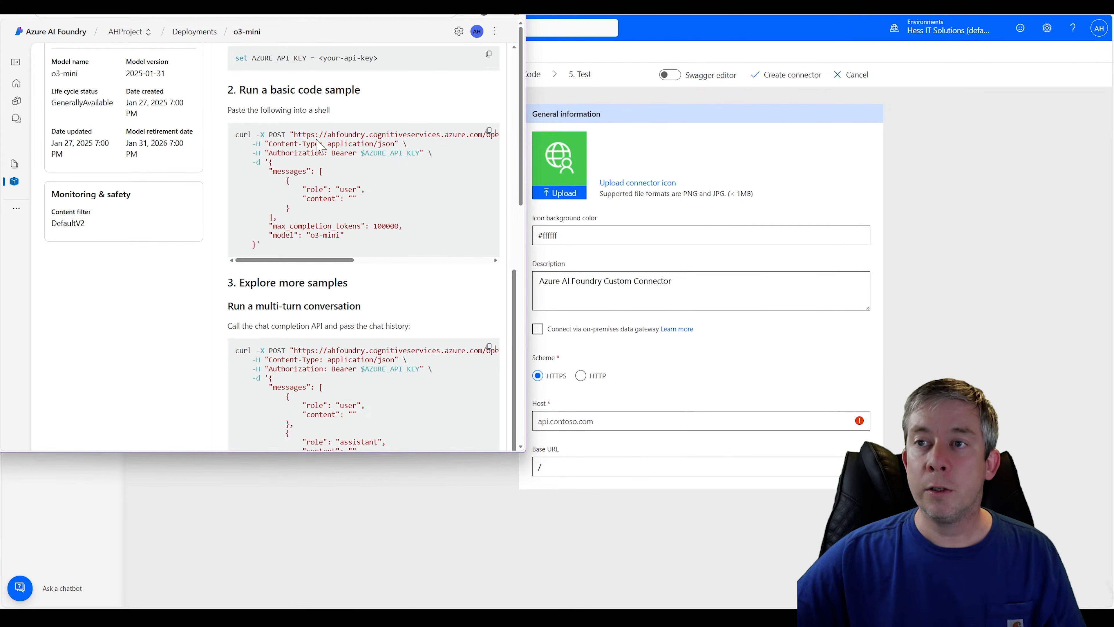
drag(293, 134, 478, 135)
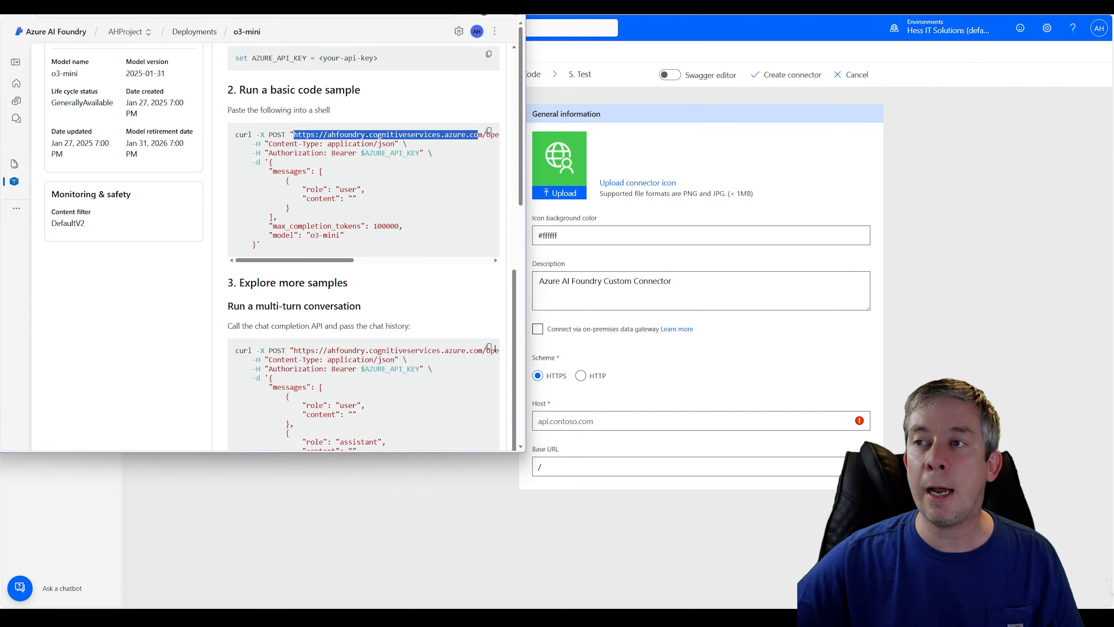
key(ctrl+c)
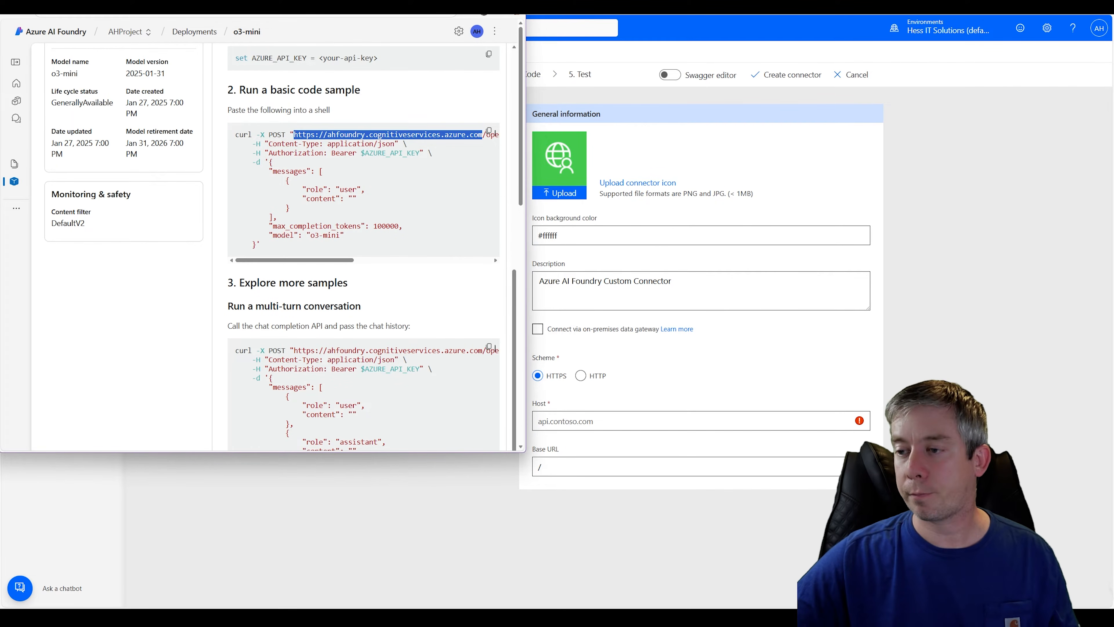
click(701, 417)
key(ctrl+v)
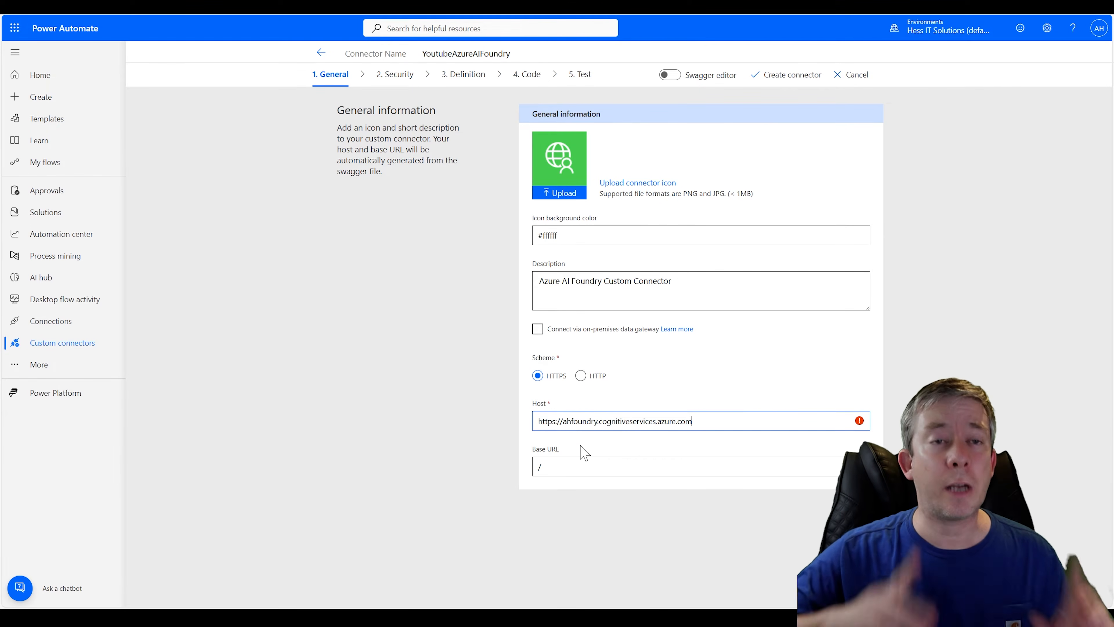
key(ctrl+a)
key(BackSpace)
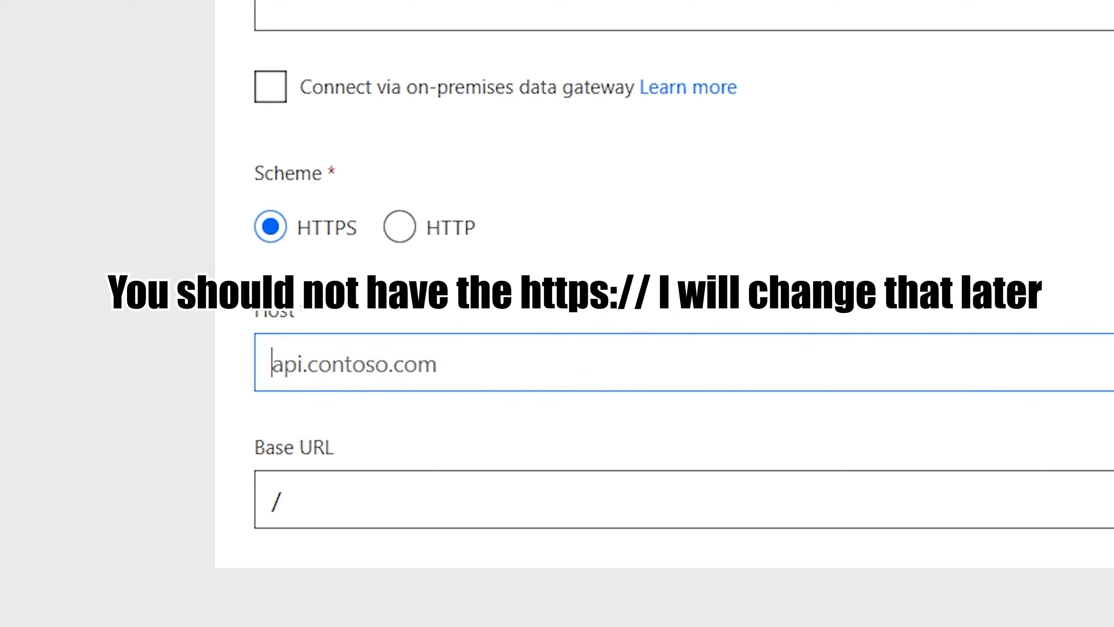
key(ctrl+v)
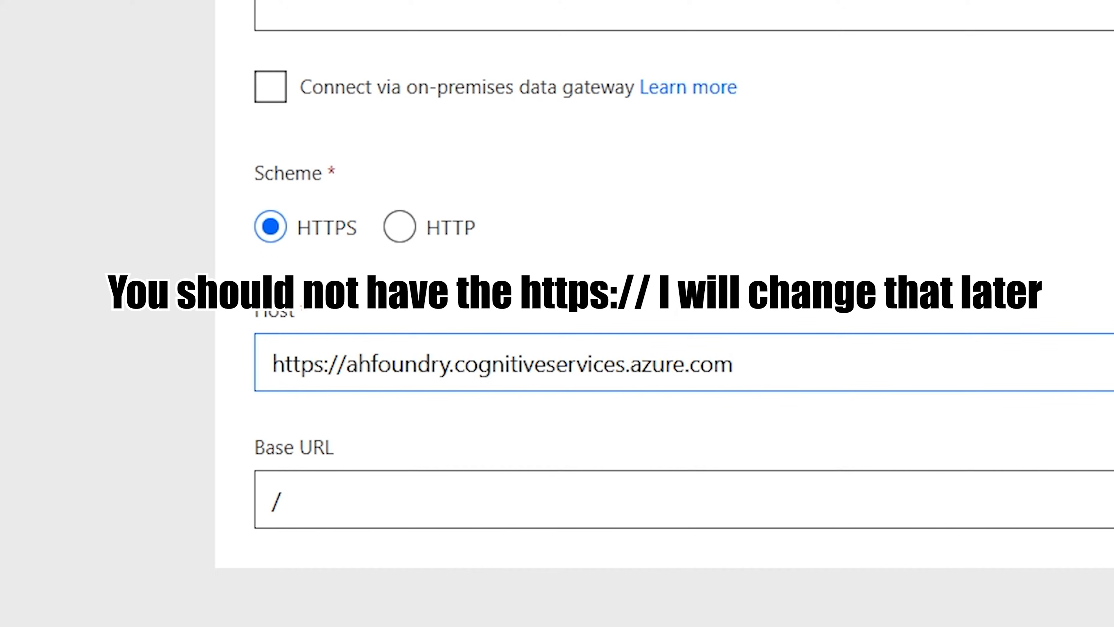
click(860, 240)
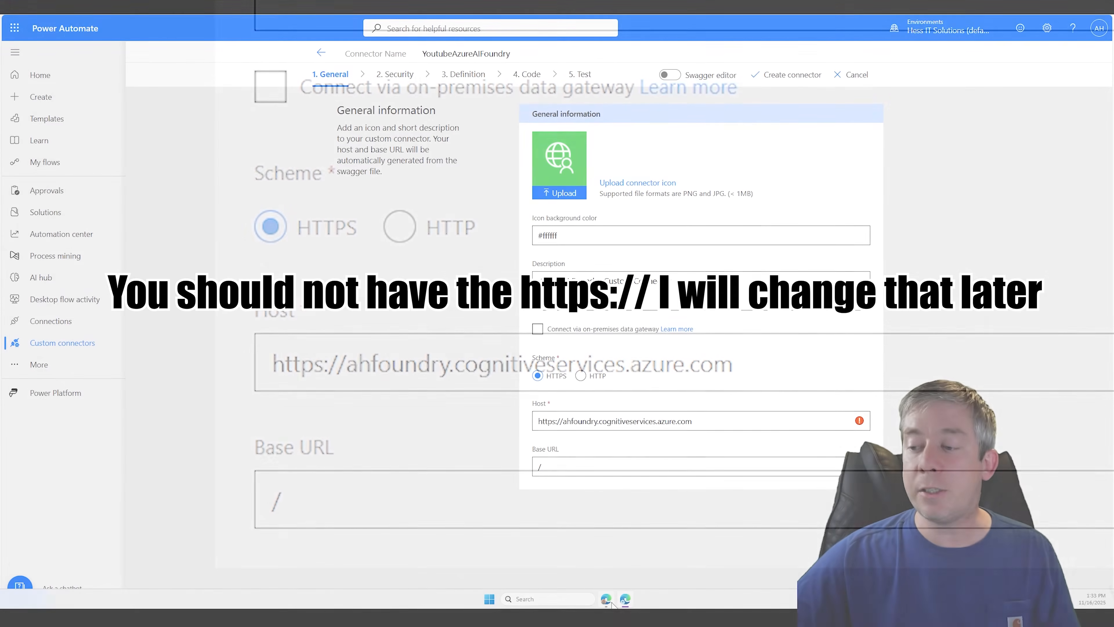
Copy the /openai segment of the request URL from the Azure AI Foundry sample into the connector's base URL
click(623, 597)
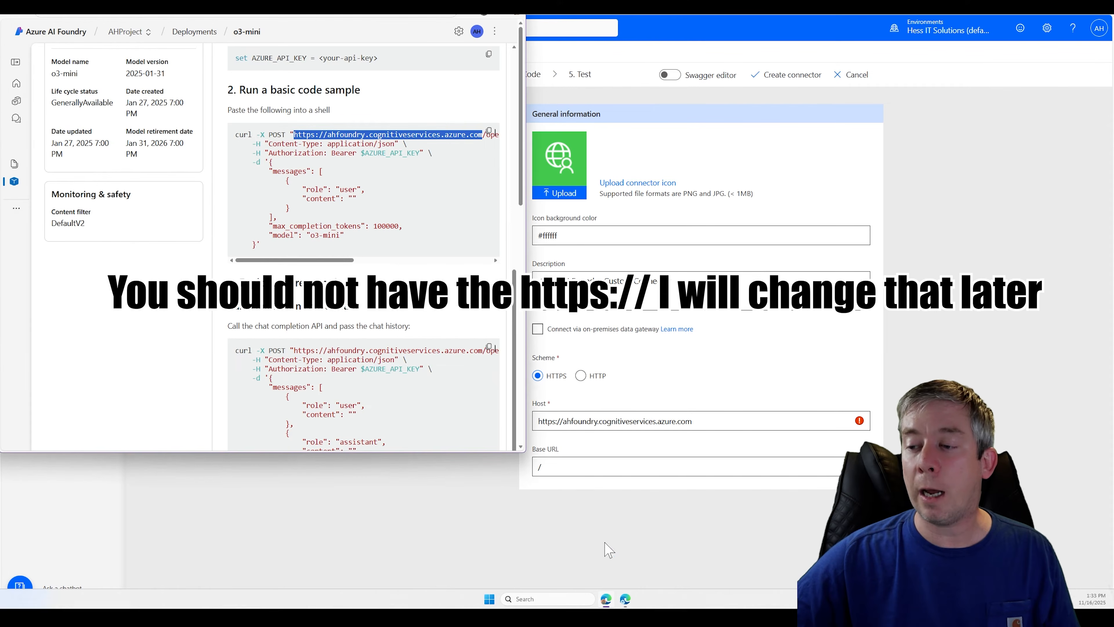
drag(330, 263, 416, 264)
drag(280, 135, 313, 135)
click(292, 135)
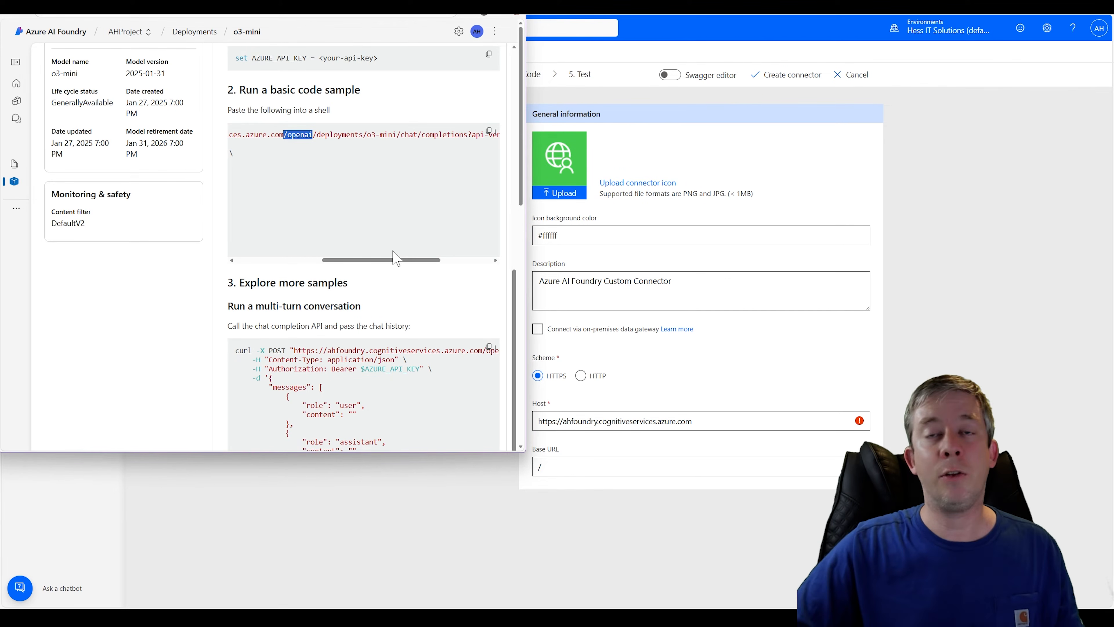
drag(547, 468, 517, 464)
key(ctrl+v)
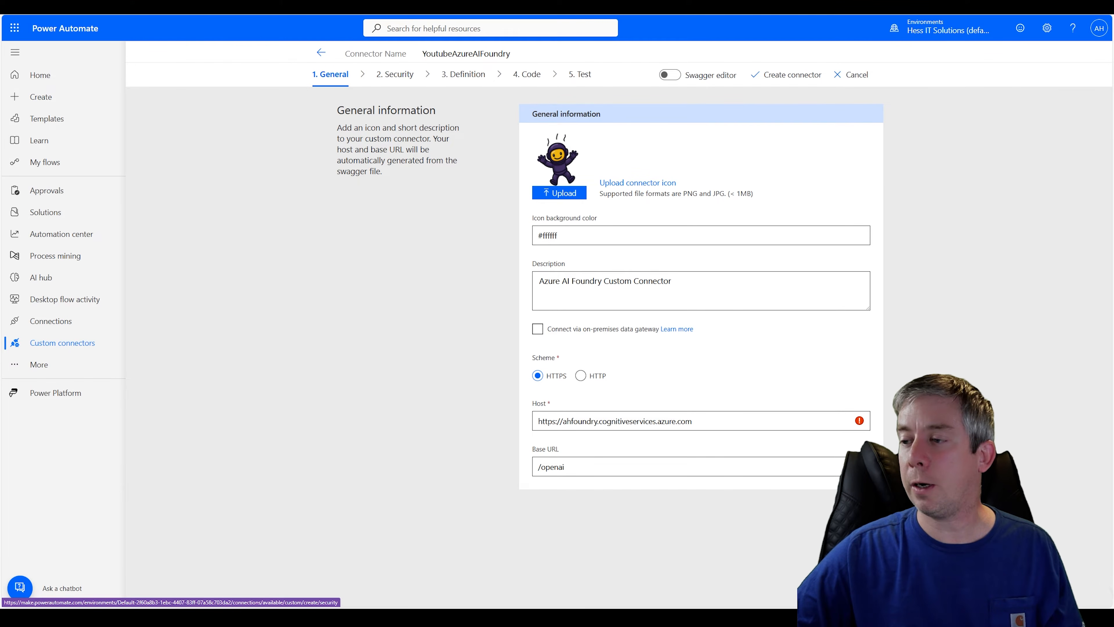
Go to the connector's security settings and choose API Key as the authentication type
click(873, 507)
click(592, 159)
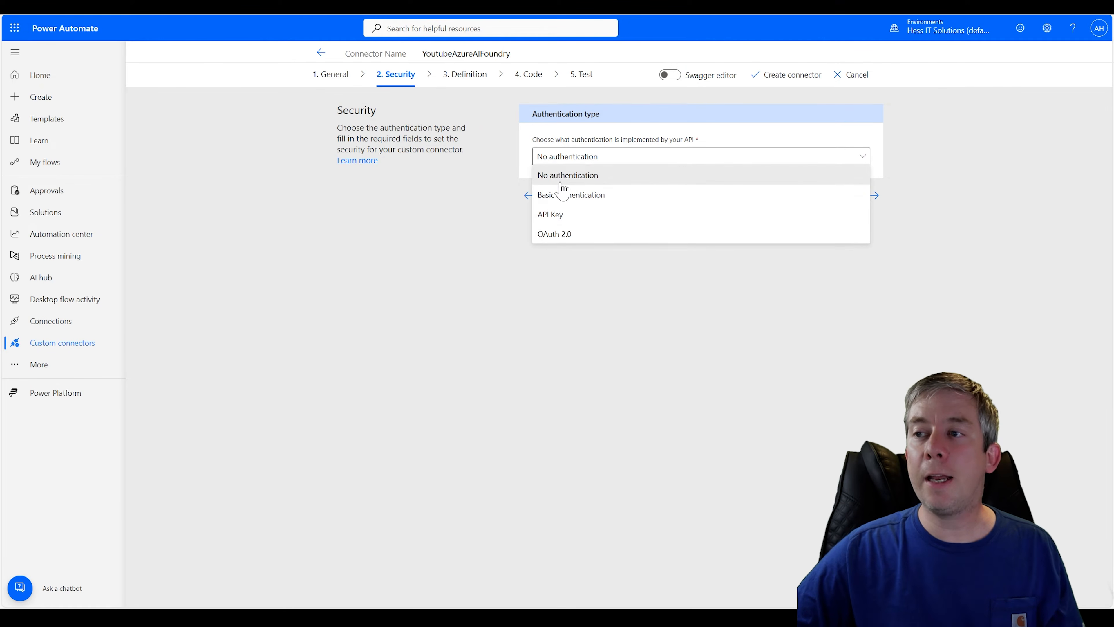
click(554, 216)
Set both the API key's parameter label and parameter name to Authorization
click(553, 258)
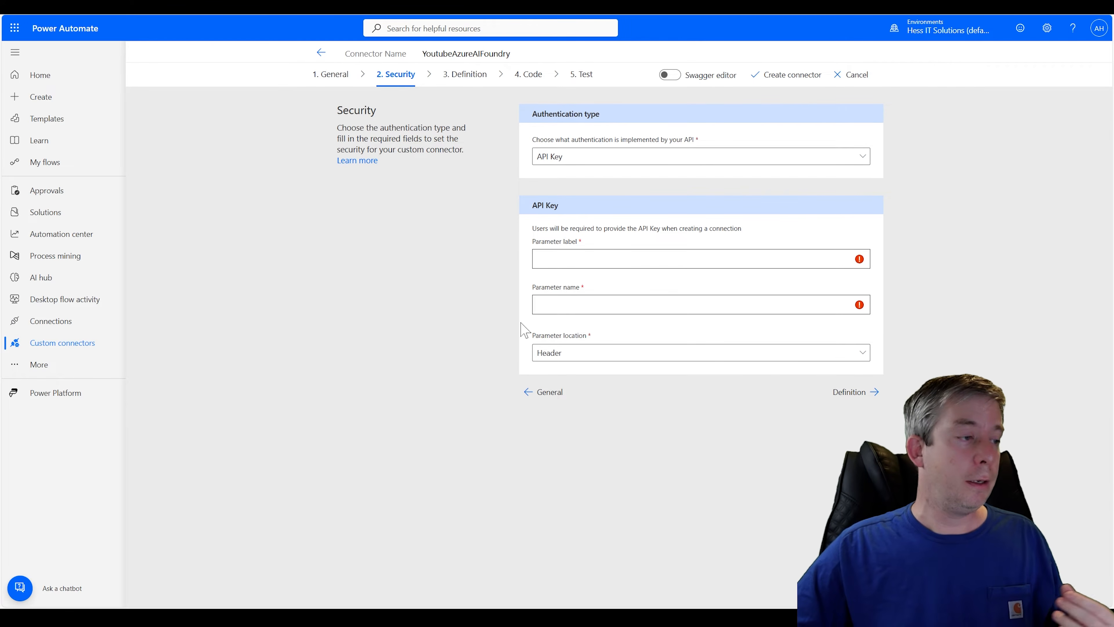
text(Authro)
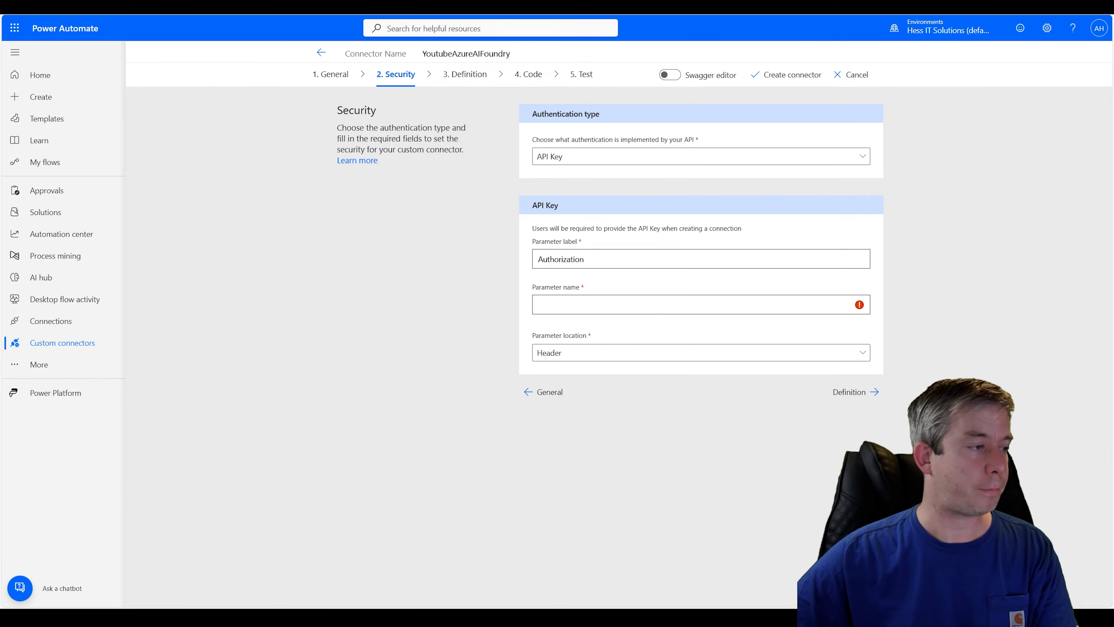
drag(574, 259, 504, 285)
key(ctrl+c)
click(552, 309)
key(ctrl+v)
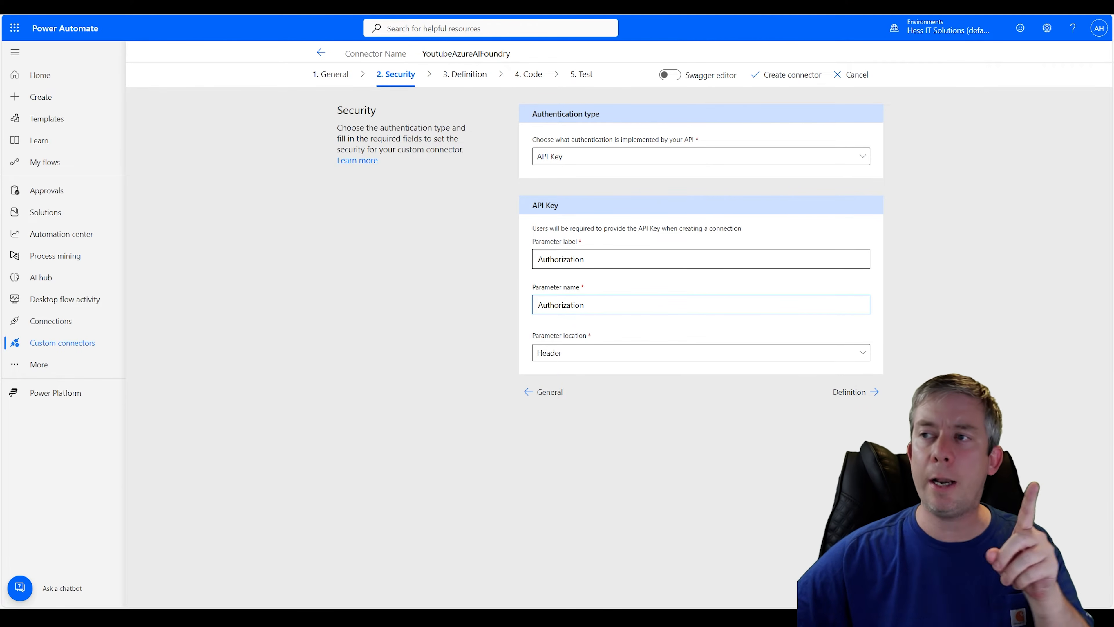
Check the Authorization and Content-Type header lines in the multi-turn curl sample in Azure AI Foundry against the connector's API key settings
click(606, 598)
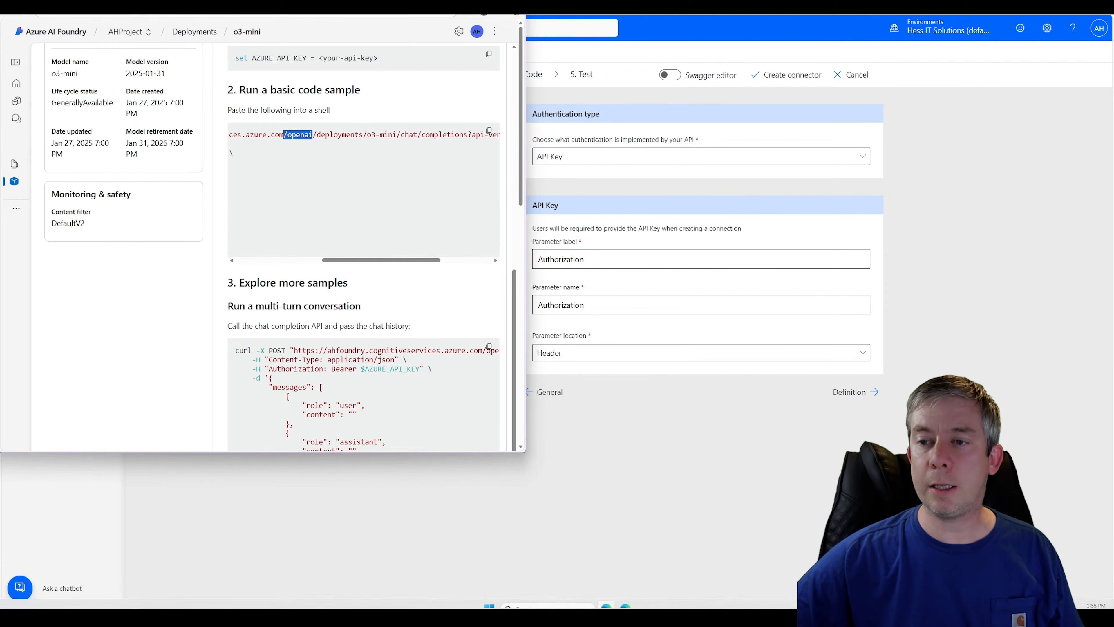
scroll(309, 265, down, 3)
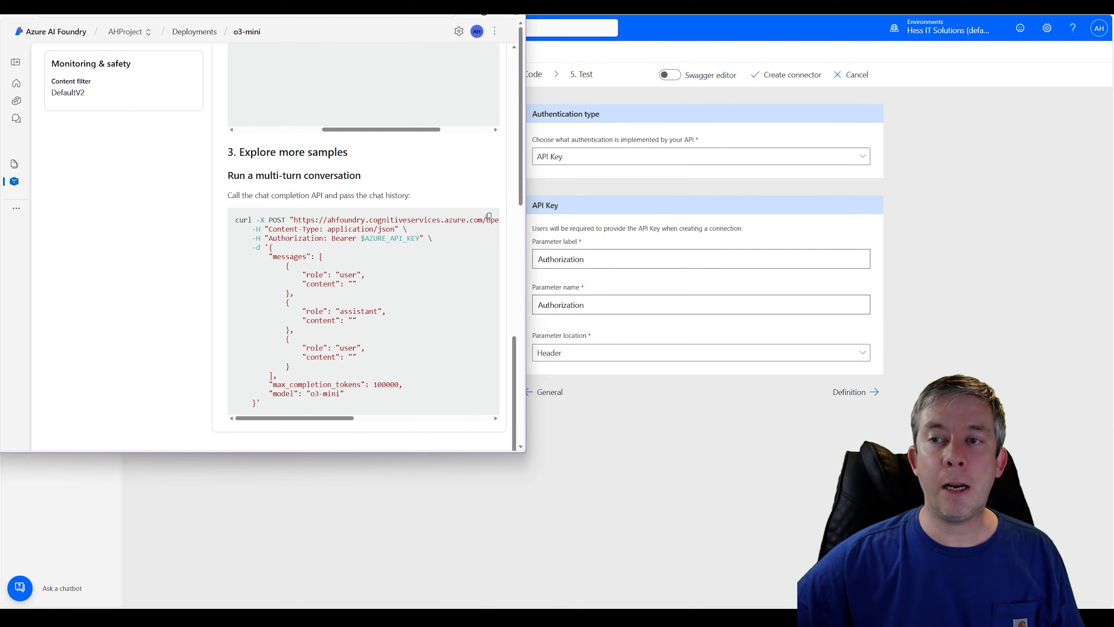
drag(266, 238, 310, 238)
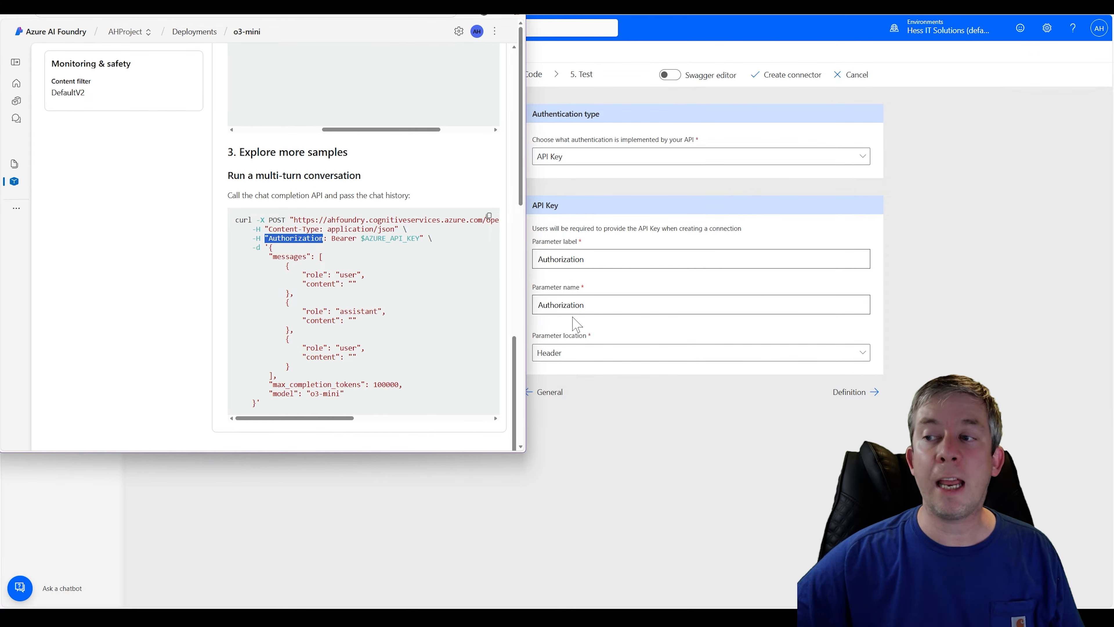
drag(266, 229, 313, 229)
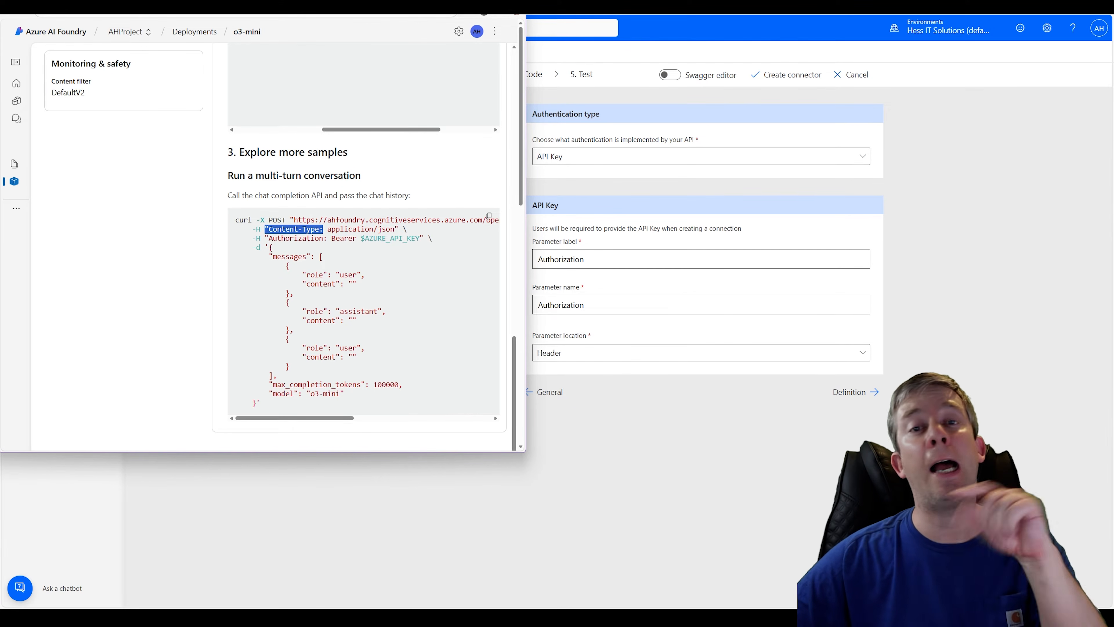
click(640, 463)
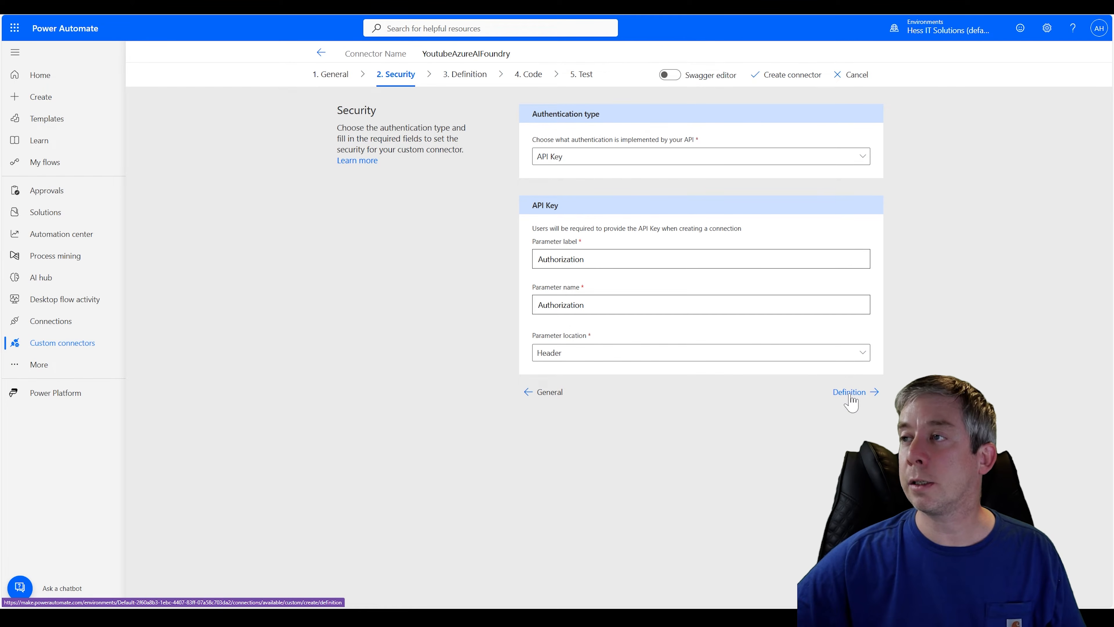
Add an action to the connector definition with summary o3-mini, description "Call upon o3-mini from Azure AI Foundry" and operation ID callAIFoundry
click(848, 392)
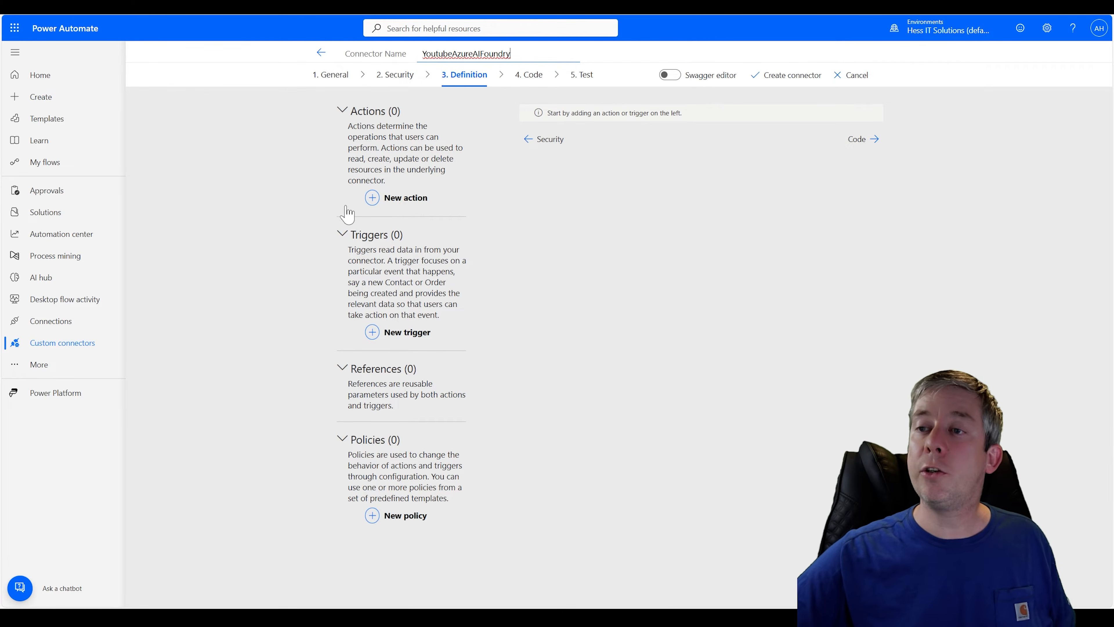
click(373, 197)
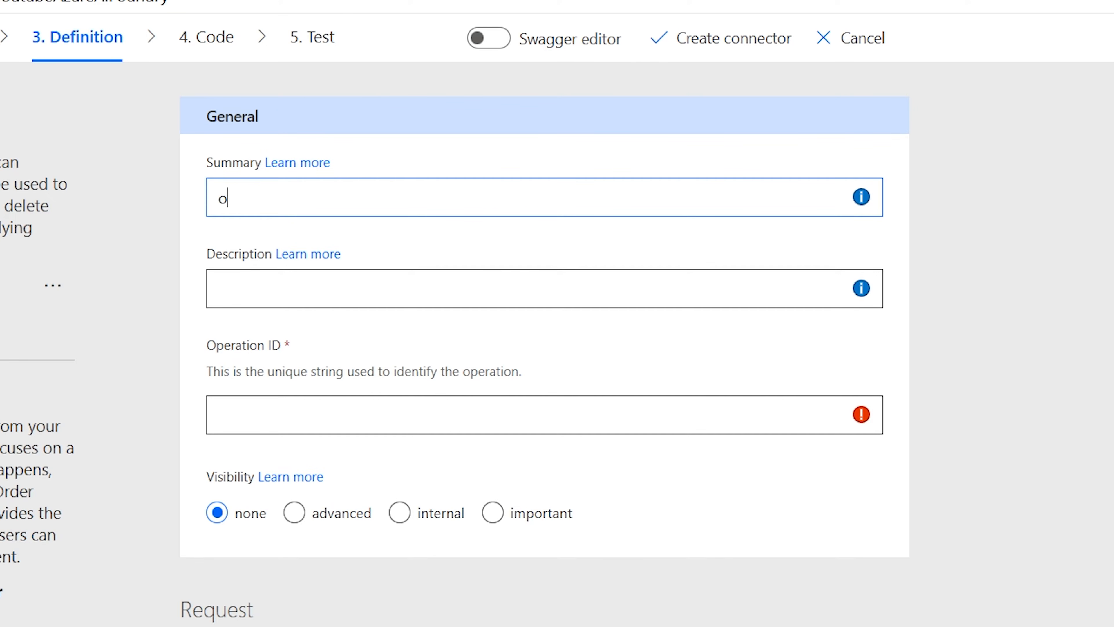
text(-mini)
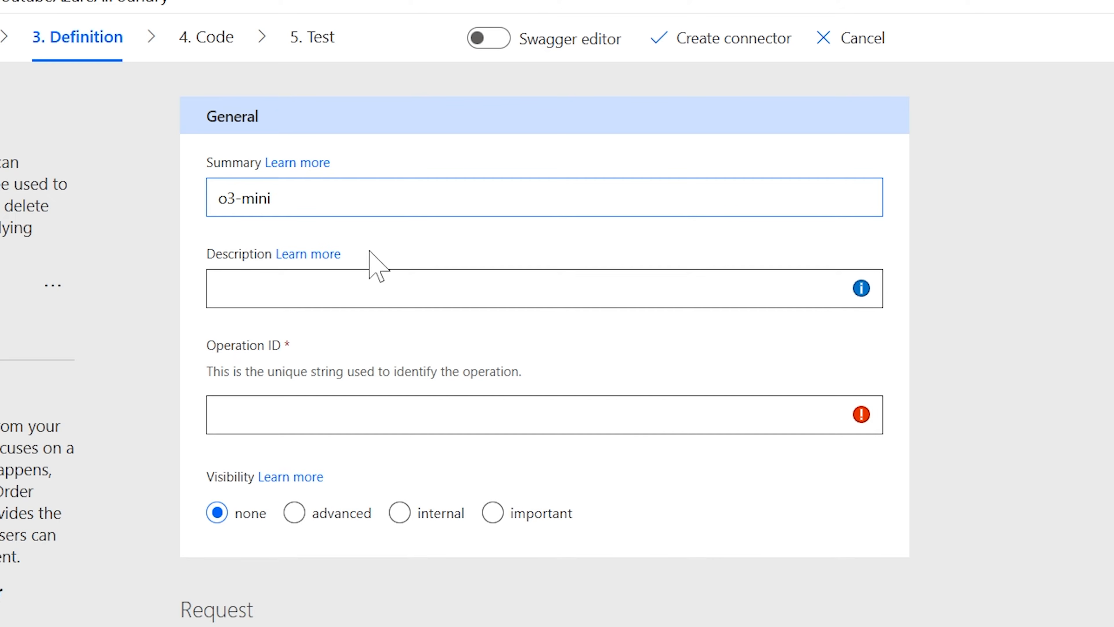
click(297, 277)
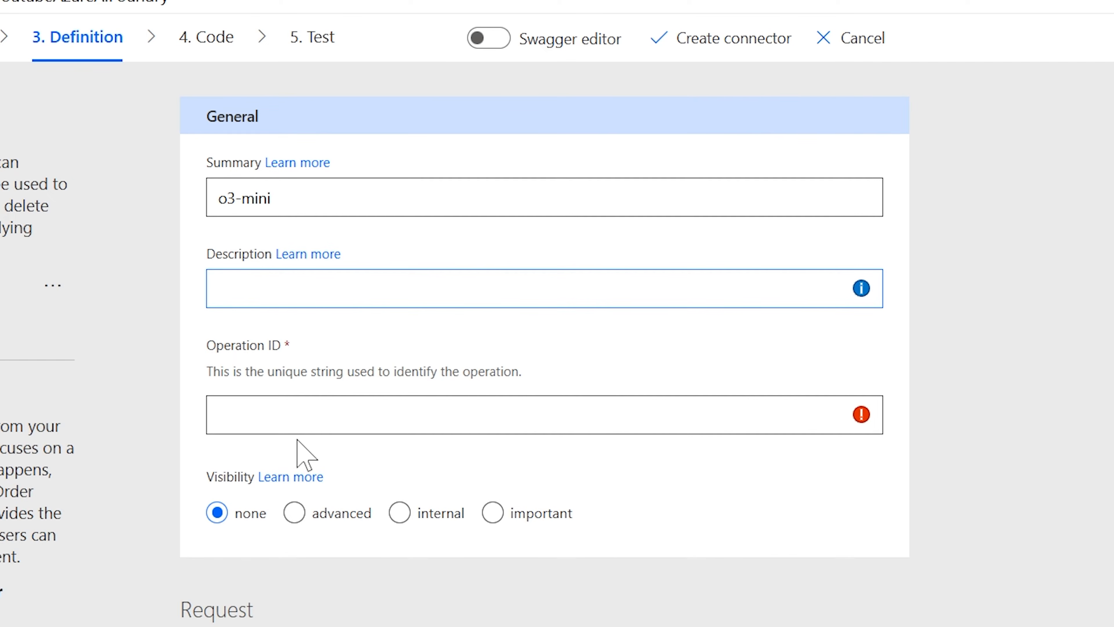
text(Call upon o3-mini from Azure AI Foundry)
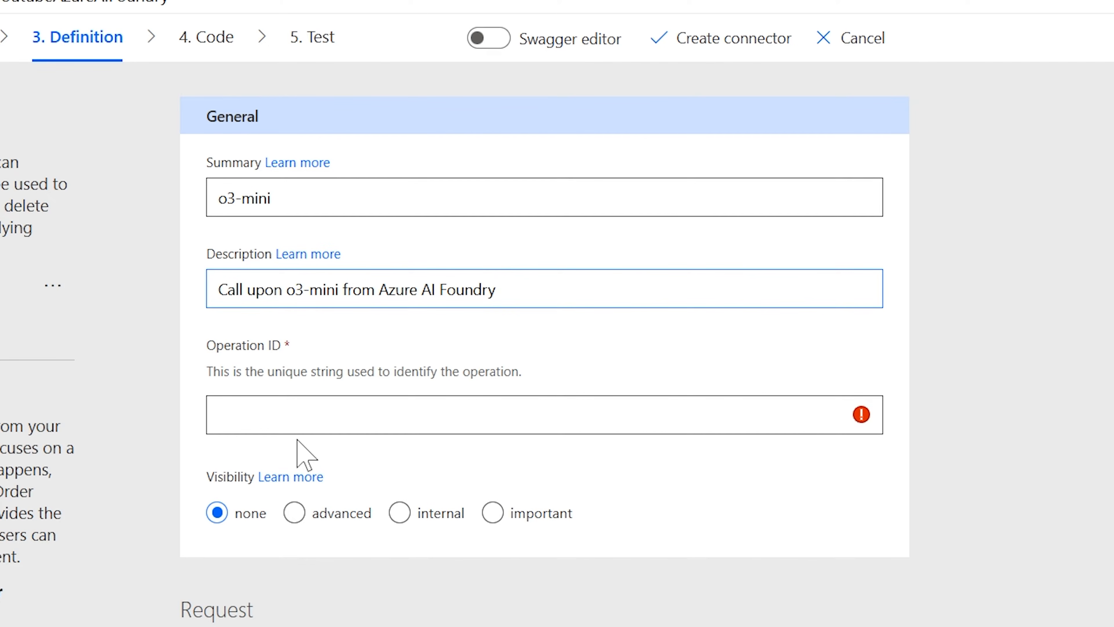
key(Tab)
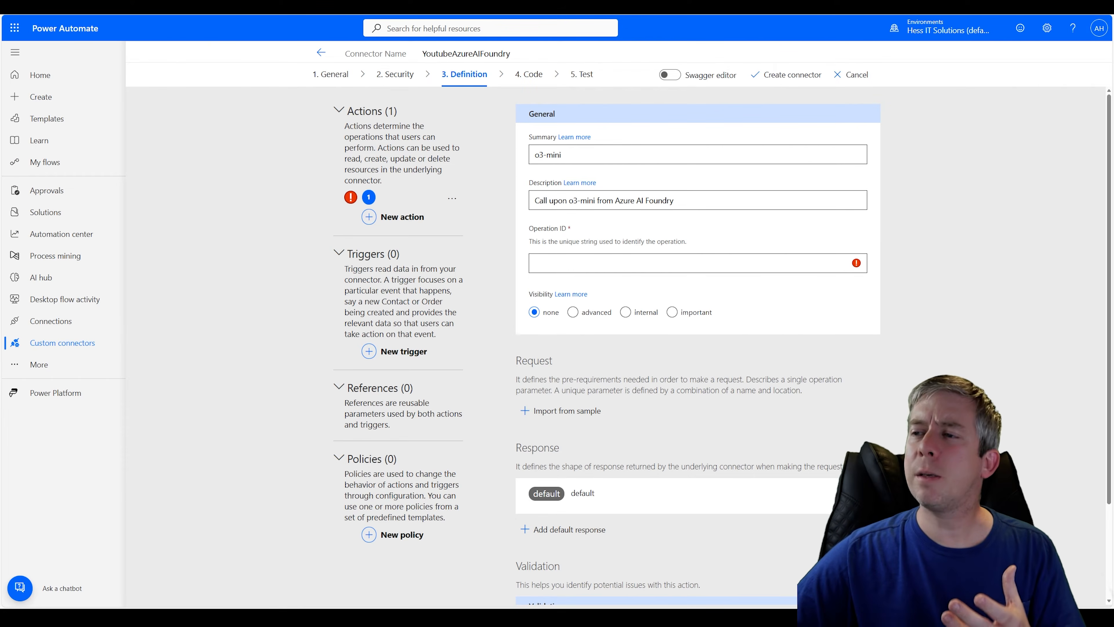
click(591, 259)
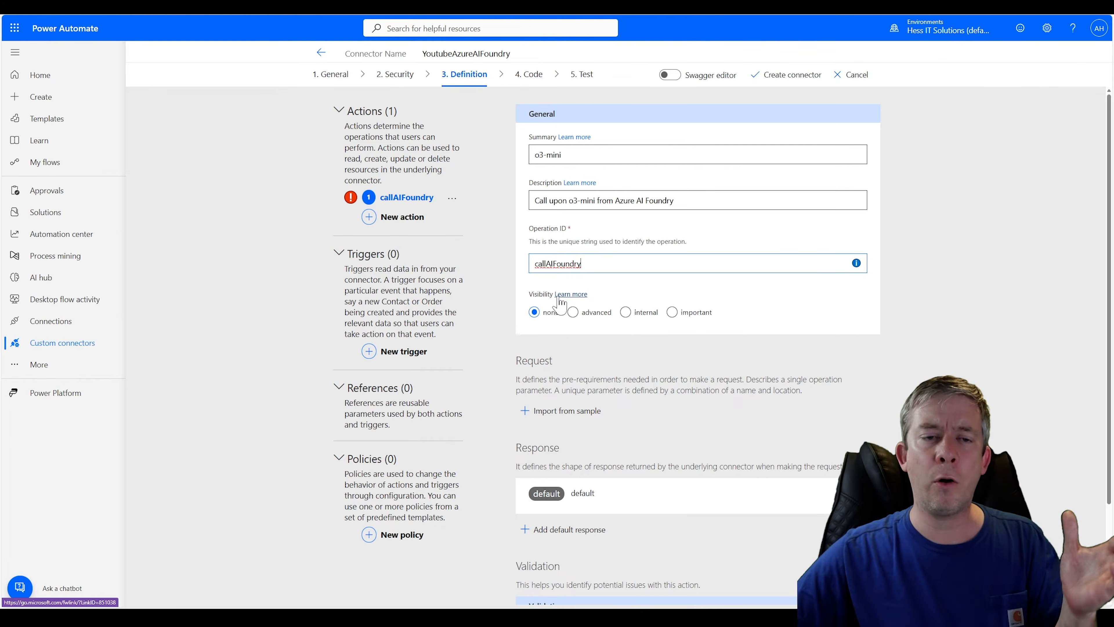
Open the documentation on action visibility and examine what important, advanced and internal mean under x-ms-visibility
click(570, 295)
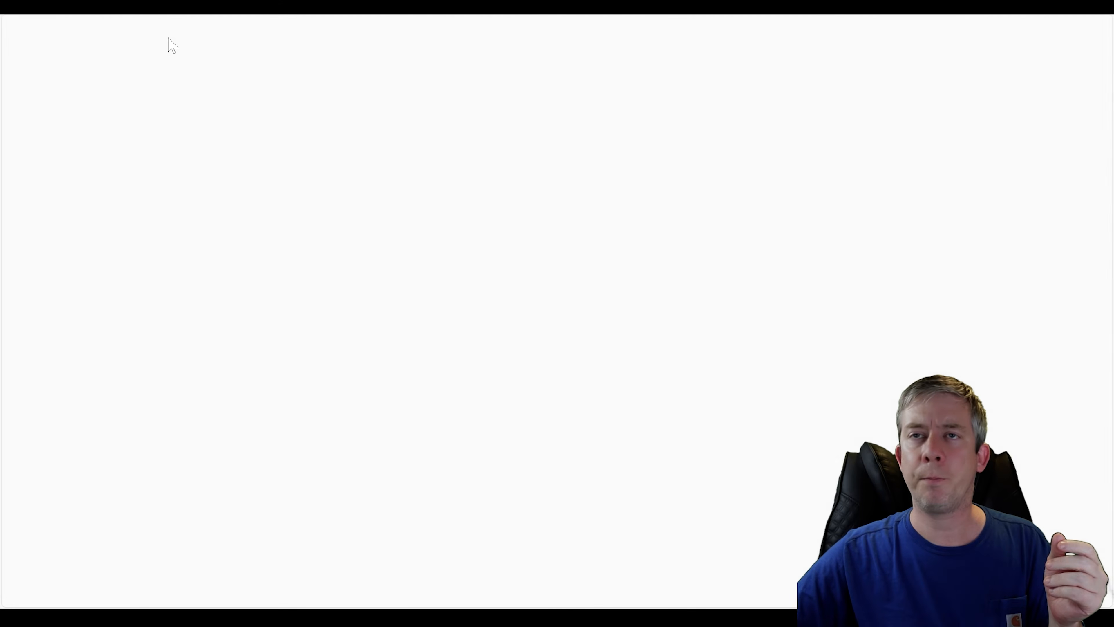
scroll(496, 340, down, 3)
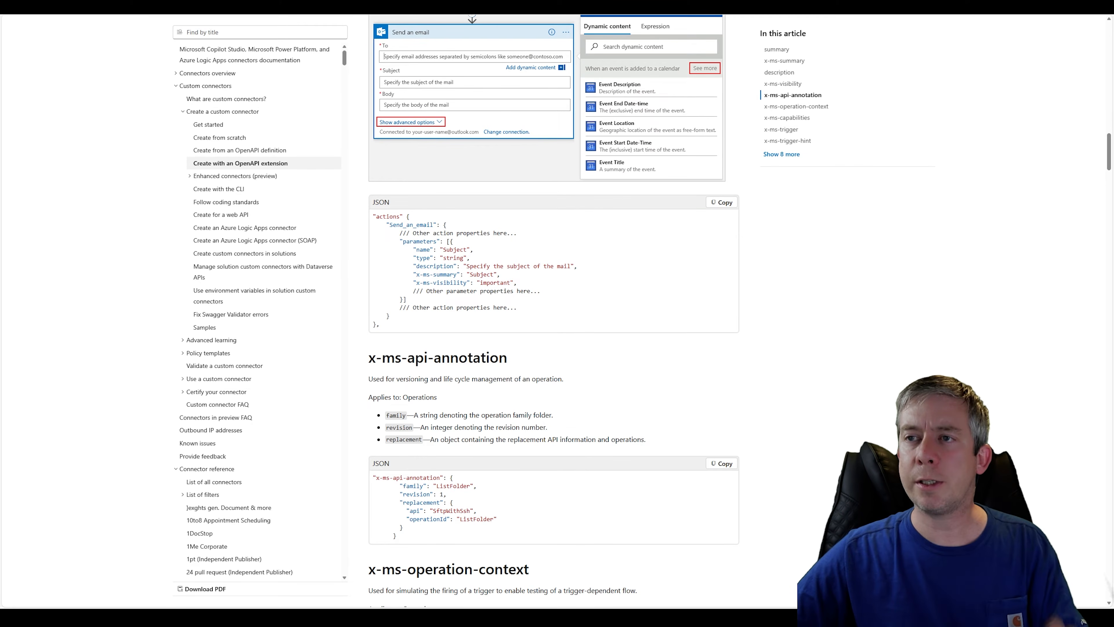
scroll(500, 307, down, 15)
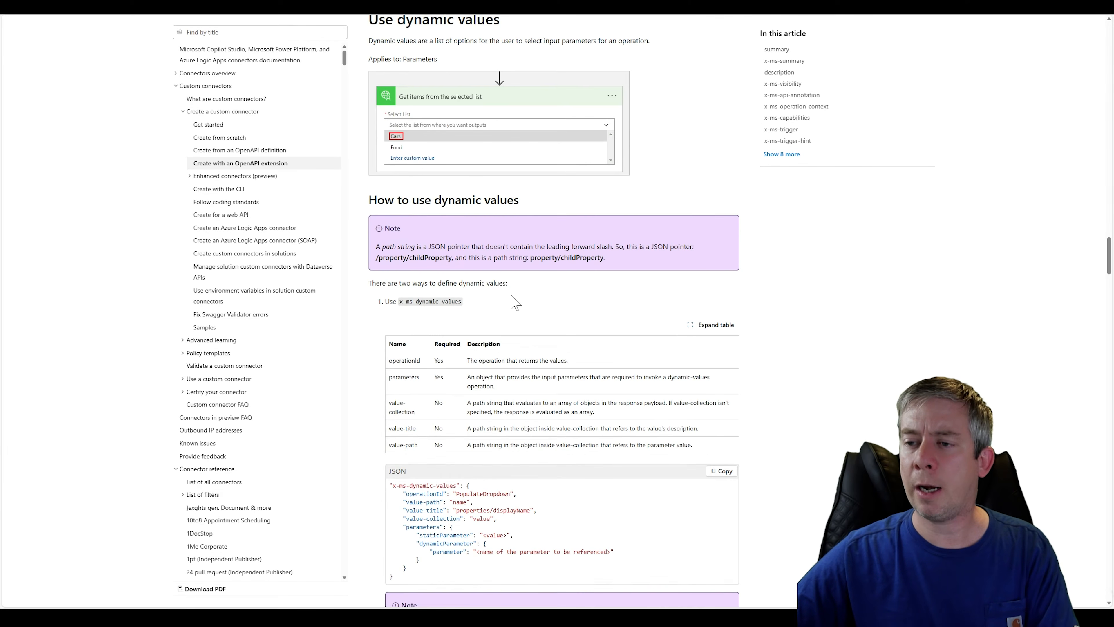
key(ctrl+f)
text(visib)
scroll(438, 107, up, 1)
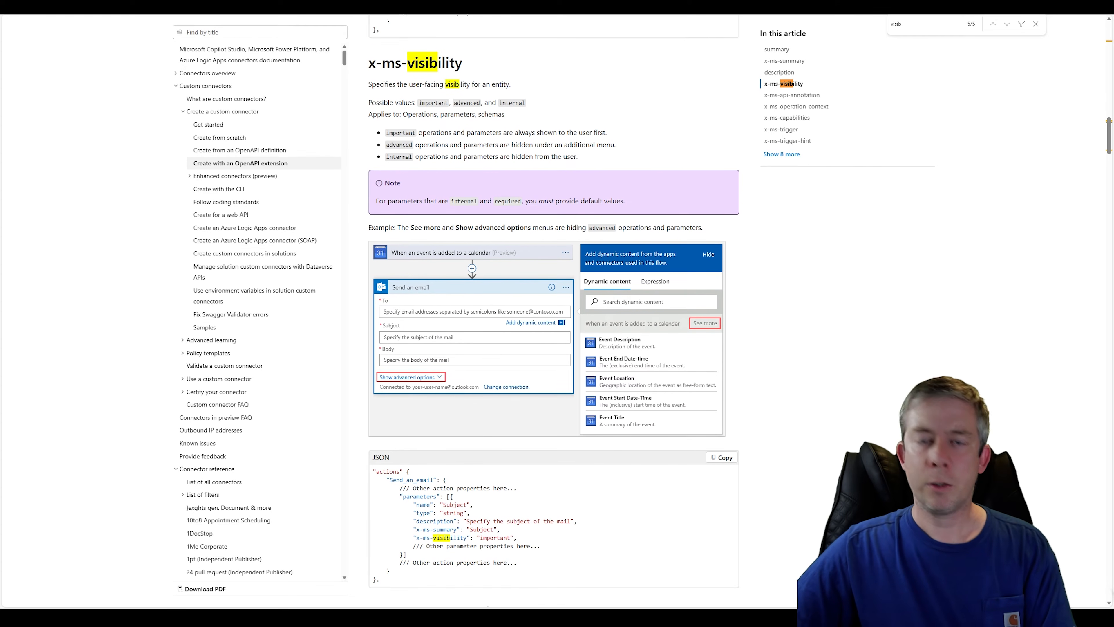
key(ctrl+plus)
key(ctrl+plus)
key(ctrl+plus)
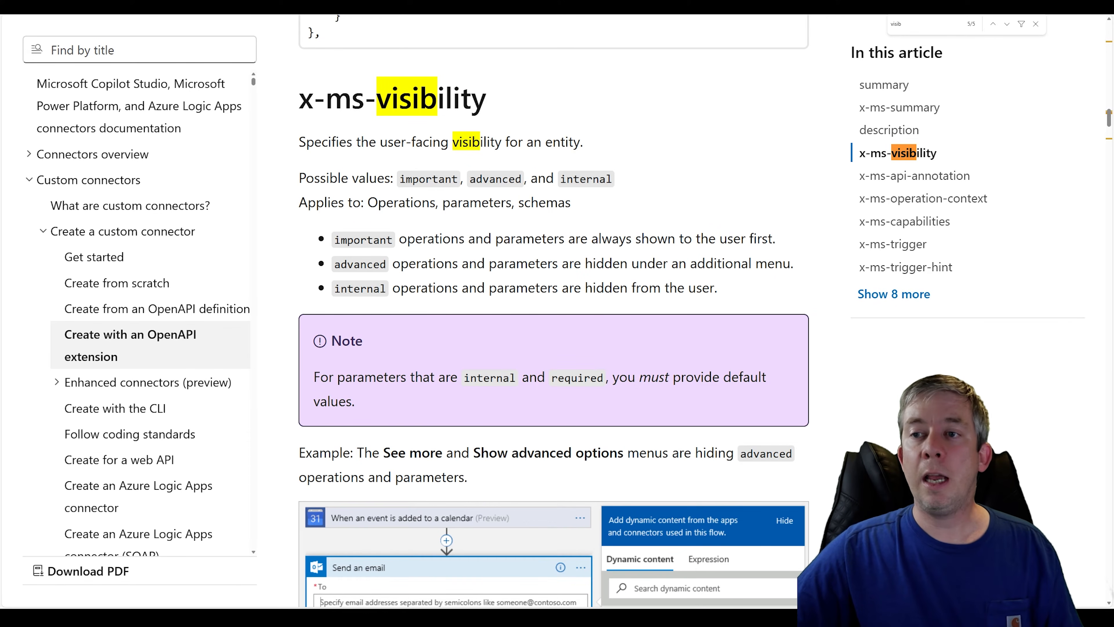
drag(347, 239, 398, 253)
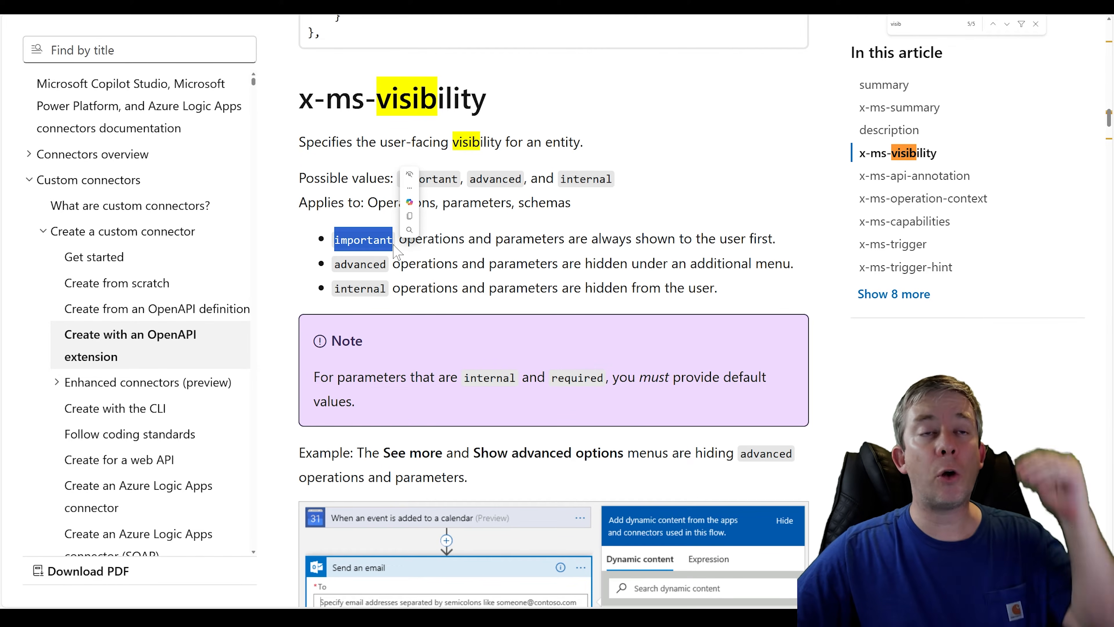
click(352, 267)
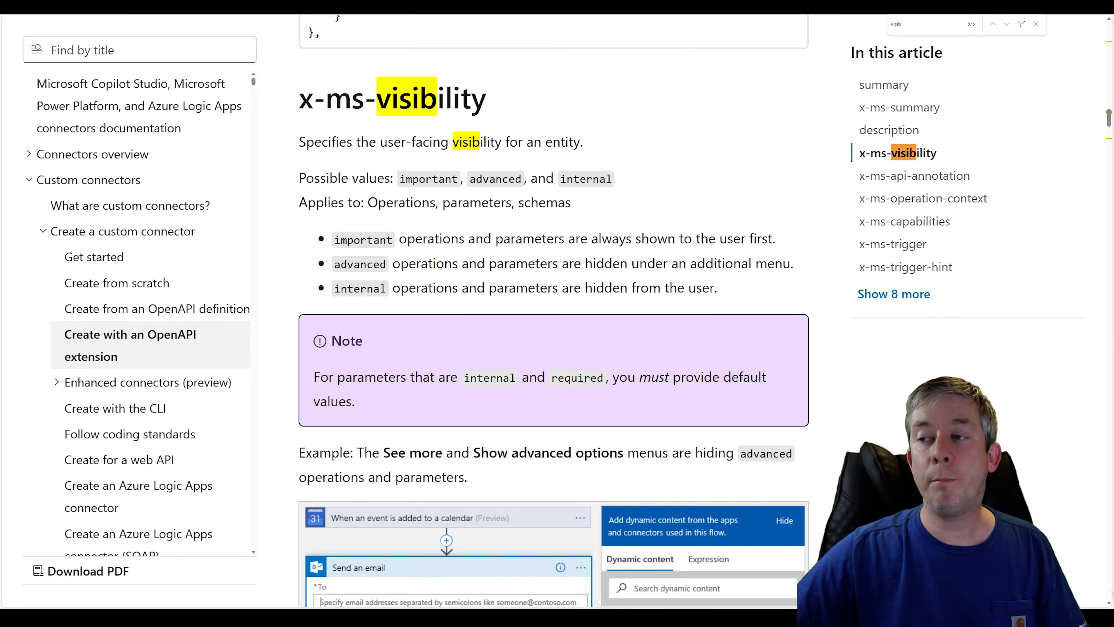
drag(334, 288, 380, 288)
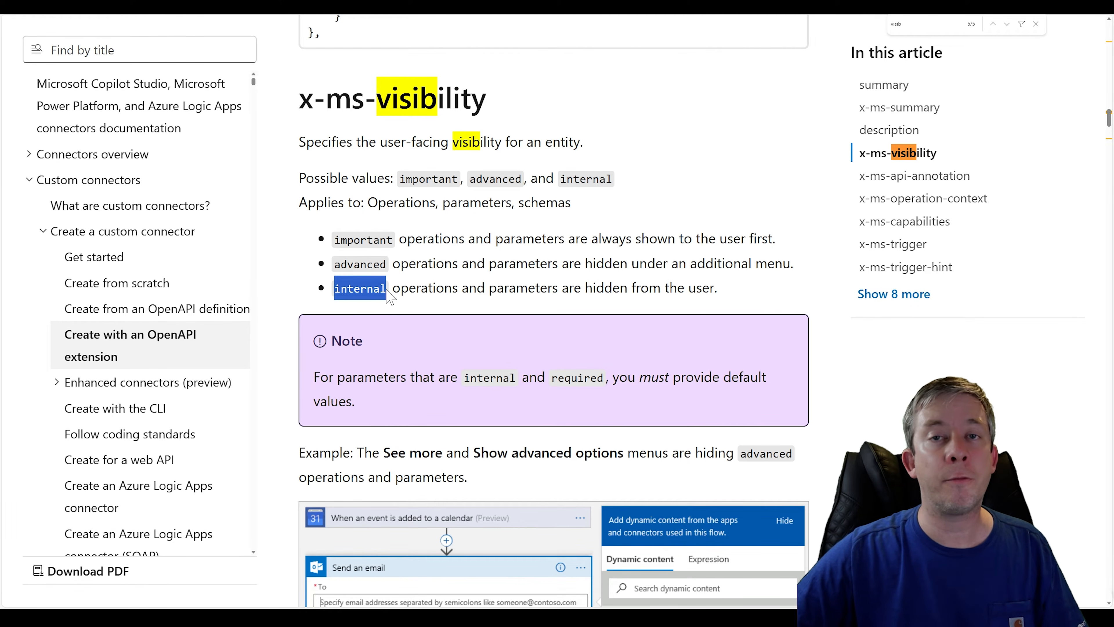
Return to the connector definition and set the callAIFoundry action's visibility to important
click(125, 19)
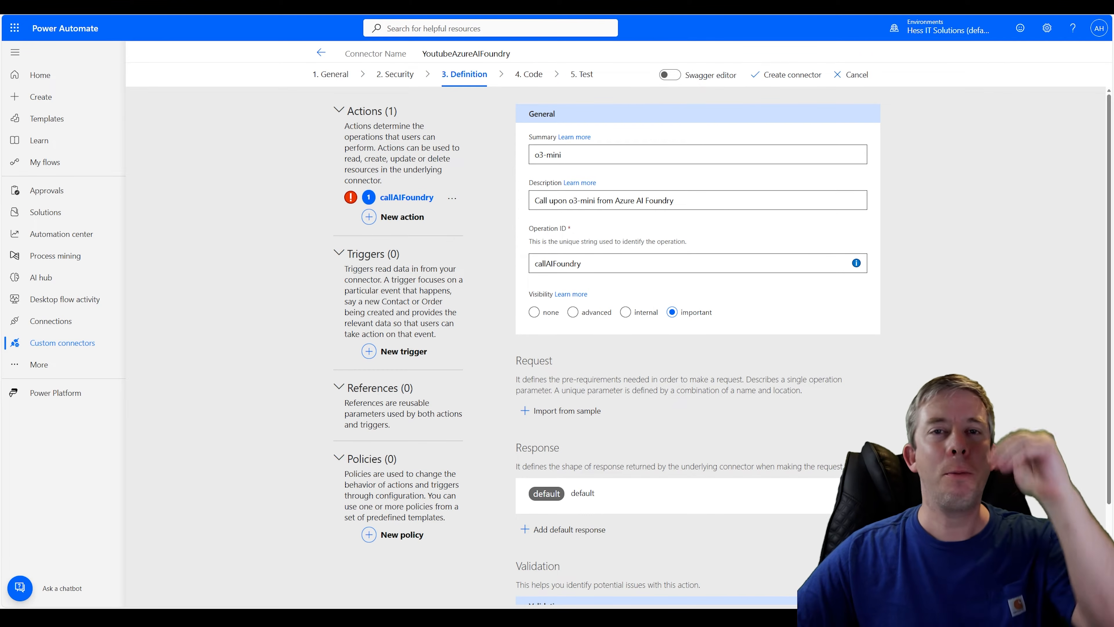
scroll(593, 246, down, 3)
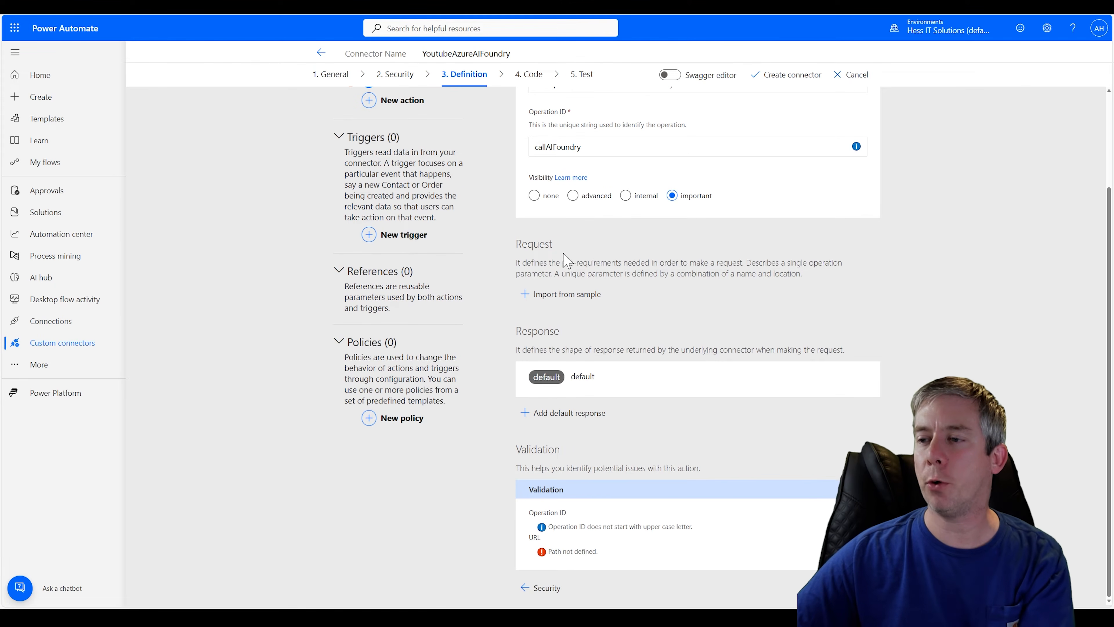
scroll(569, 408, up, 3)
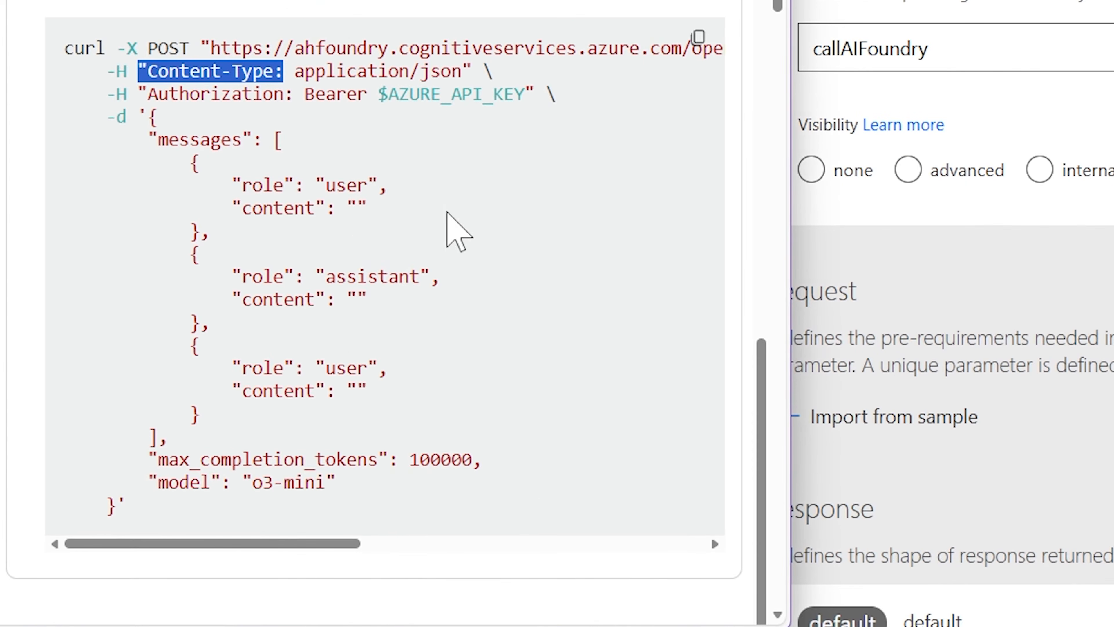
Examine the JSON request body of the basic curl sample in Azure AI Foundry, including messages, max_completion_tokens and model
scroll(247, 137, up, 4)
scroll(405, 465, down, 3)
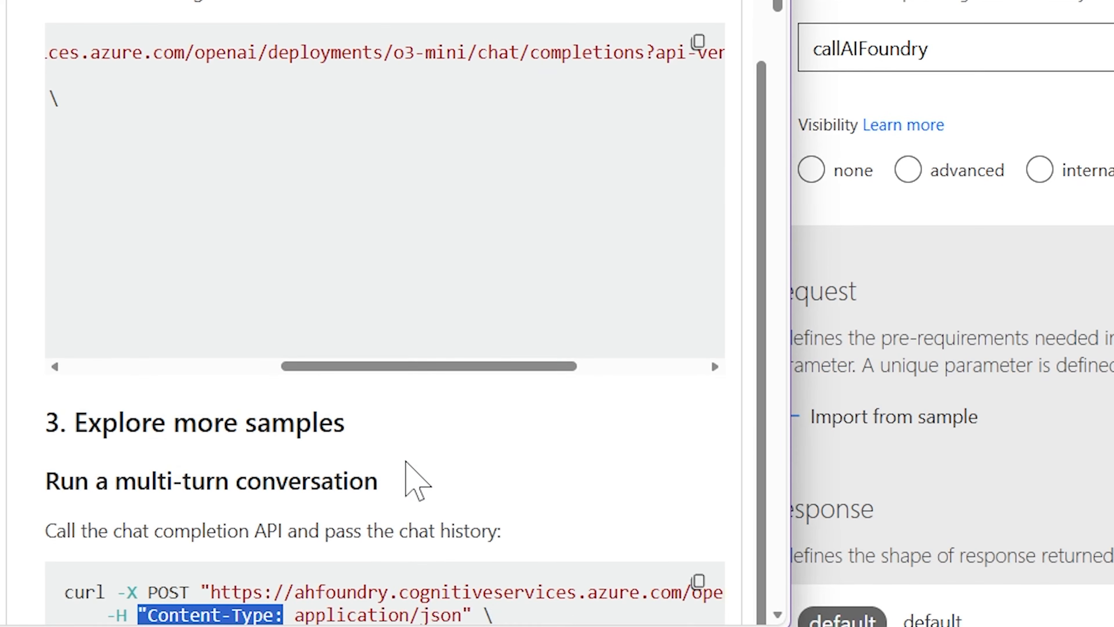
drag(438, 366, 222, 366)
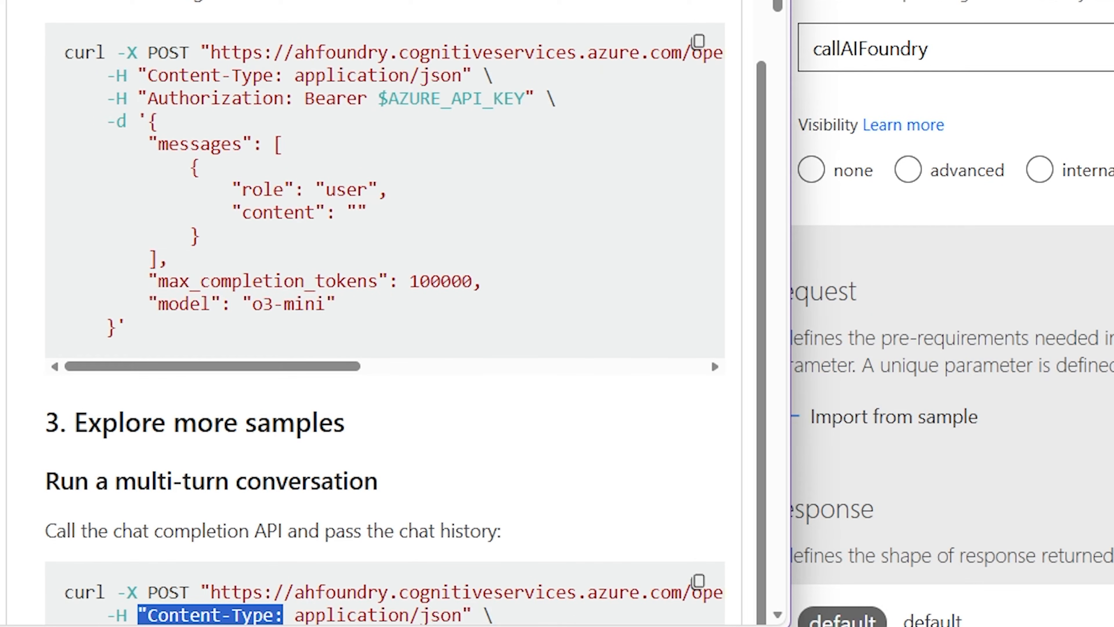
drag(159, 144, 408, 315)
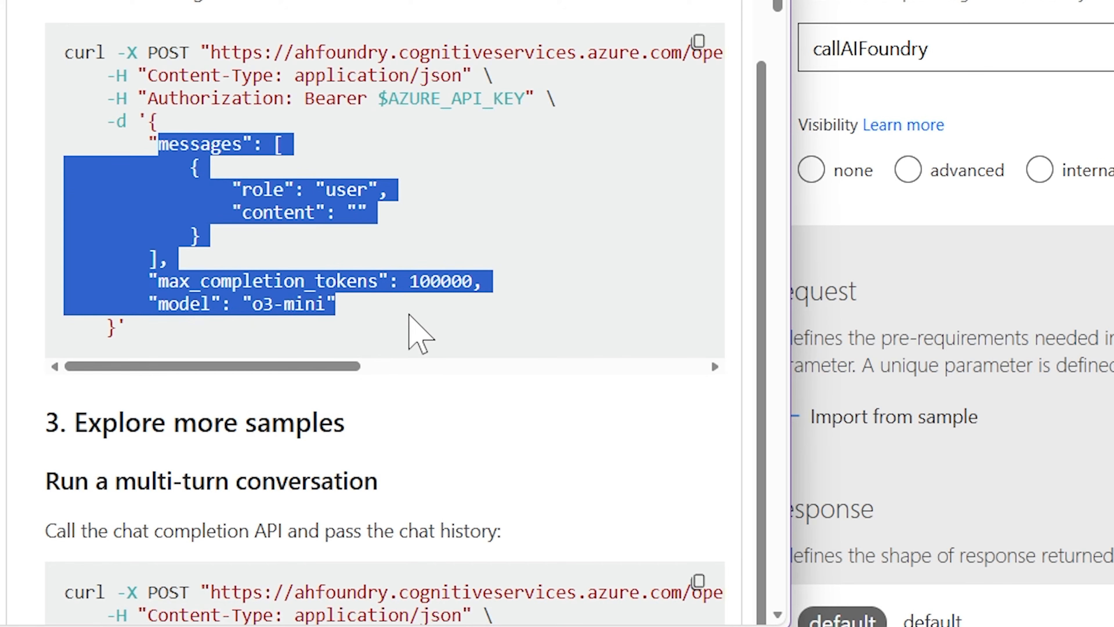
key(ctrl+c)
key(alt+Tab)
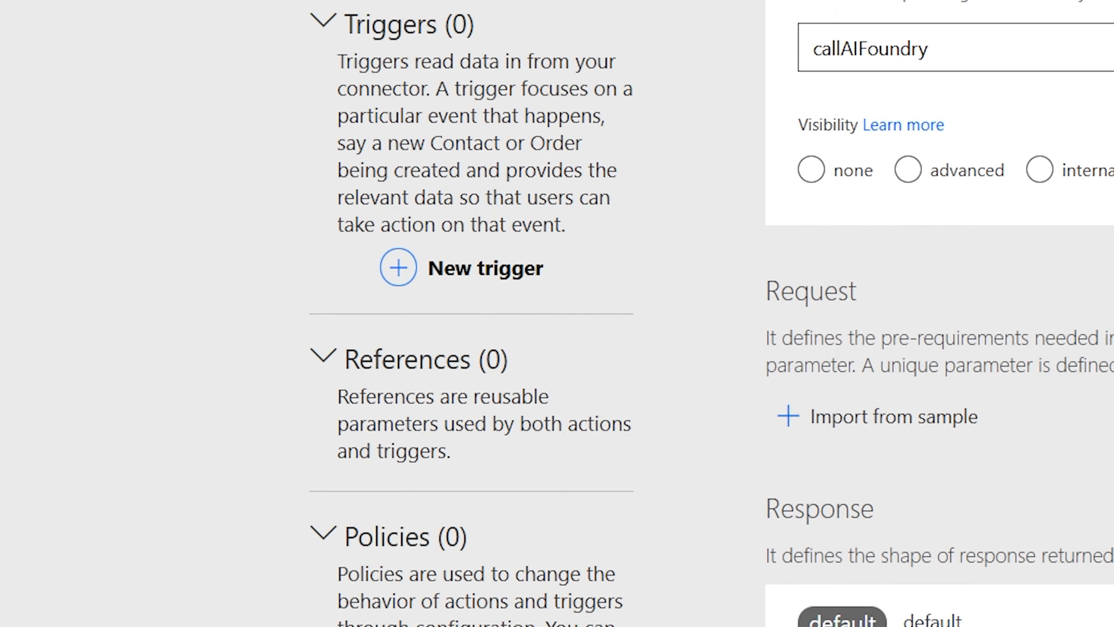
Start importing the callAIFoundry action's request from a sample and set its verb to POST, matching the curl sample
click(790, 417)
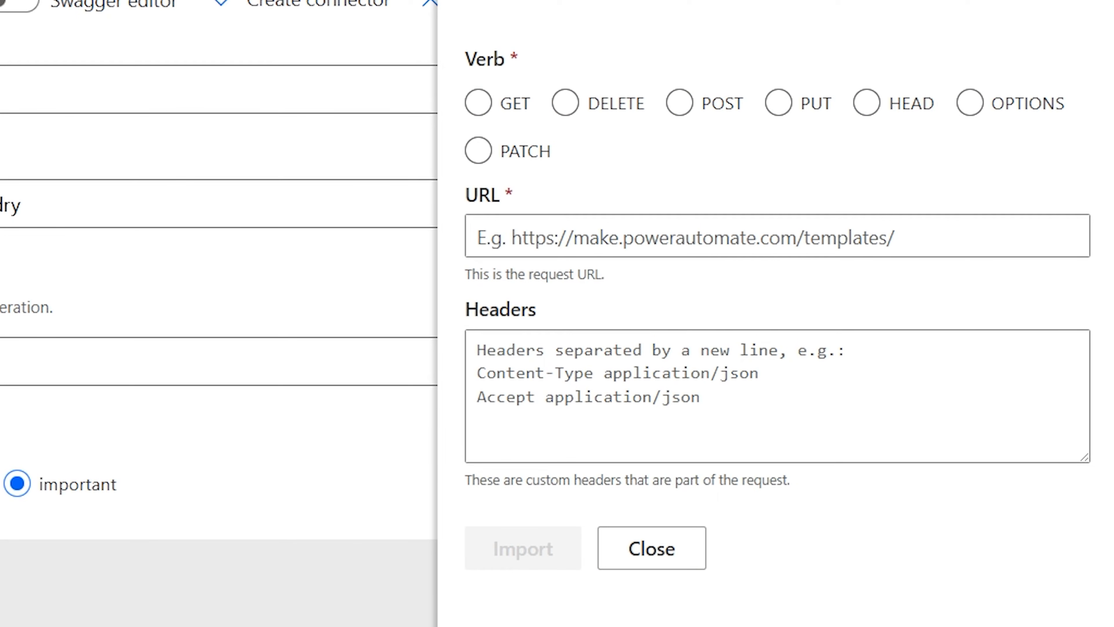
key(alt+Tab)
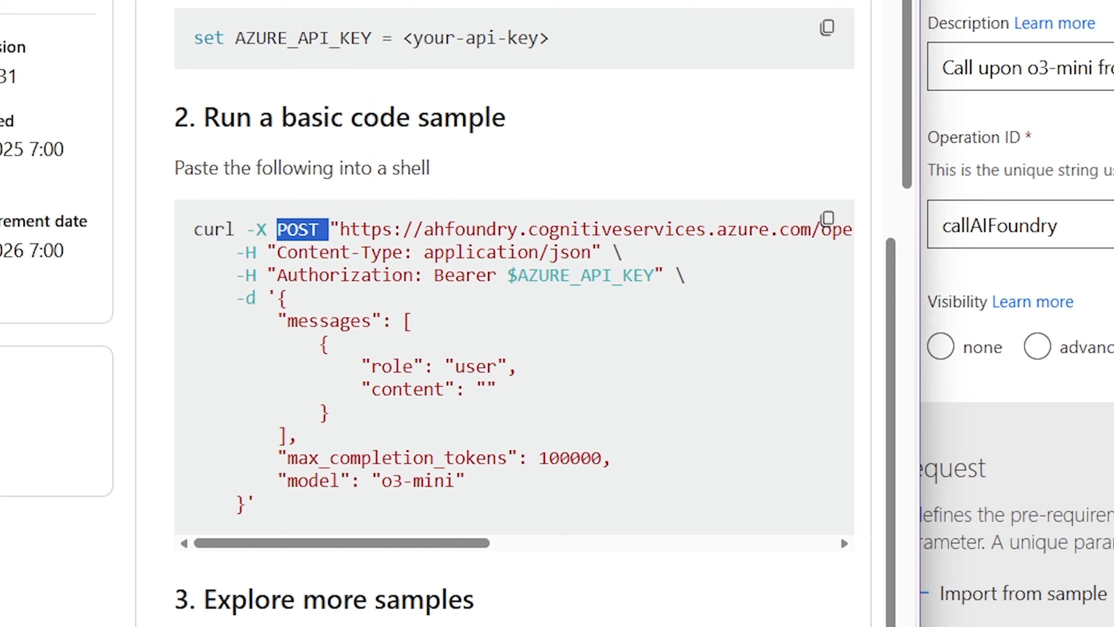
scroll(477, 345, up, 2)
scroll(572, 445, down, 4)
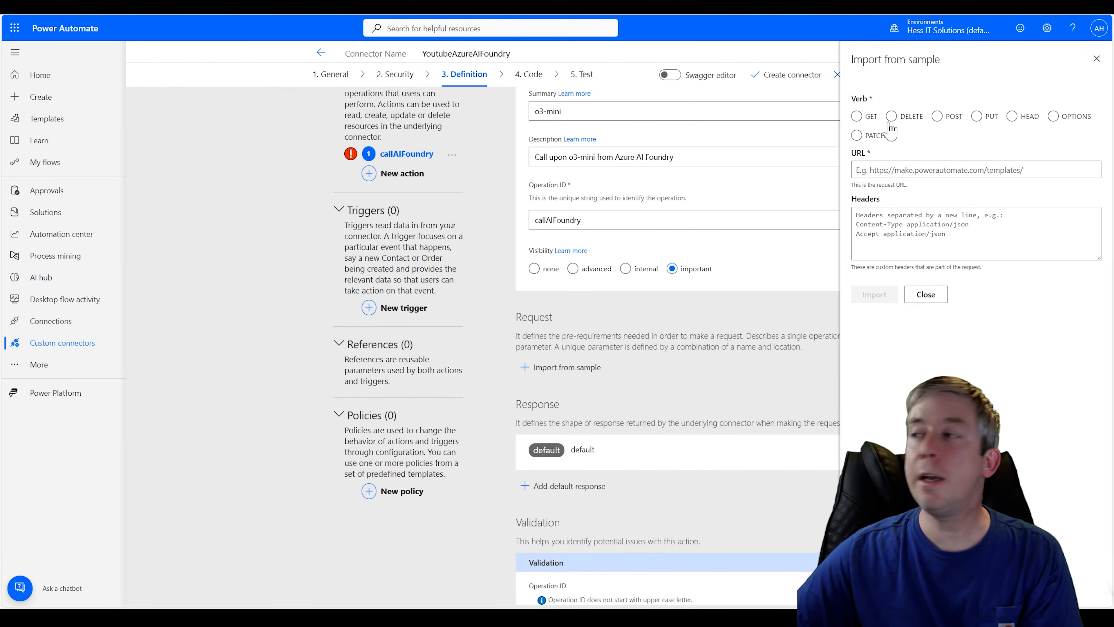
click(936, 116)
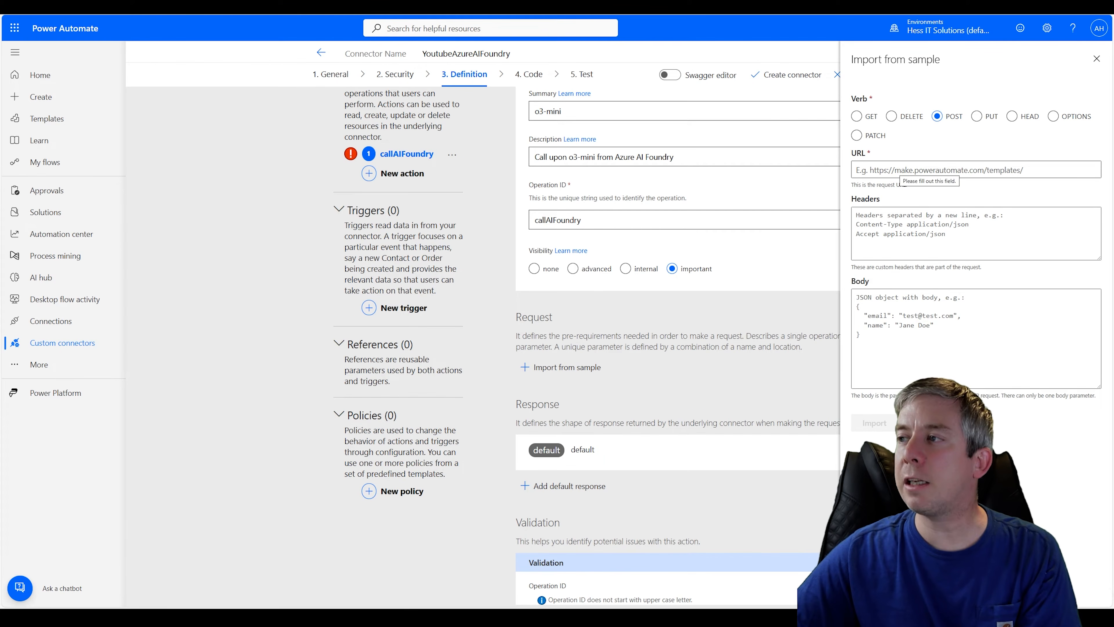
Copy the o3-mini chat completions endpoint, including api-version=2025-01-01-preview, from the basic curl sample in Azure AI Foundry into the sample request's URL
click(605, 598)
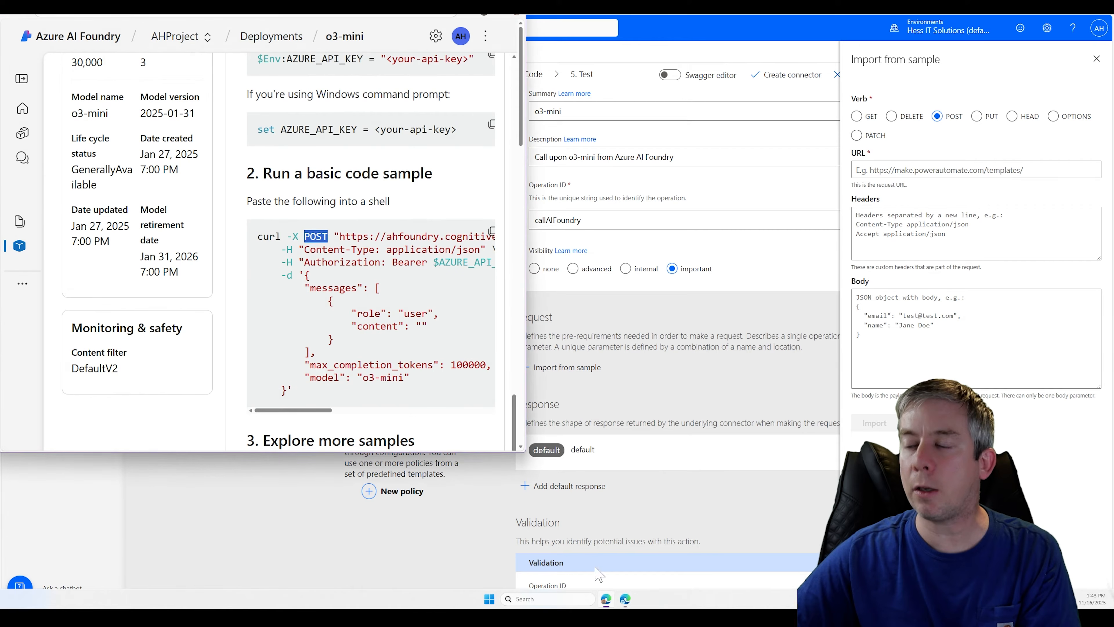
scroll(528, 308, down, 5)
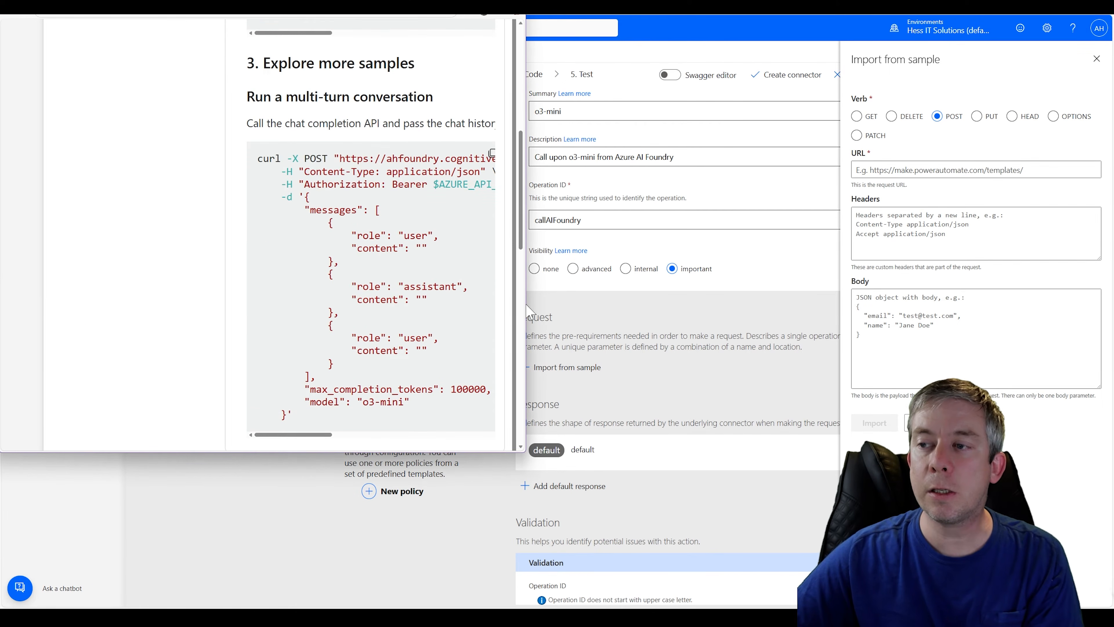
scroll(520, 291, up, 3)
drag(529, 288, 837, 290)
scroll(614, 250, down, 1)
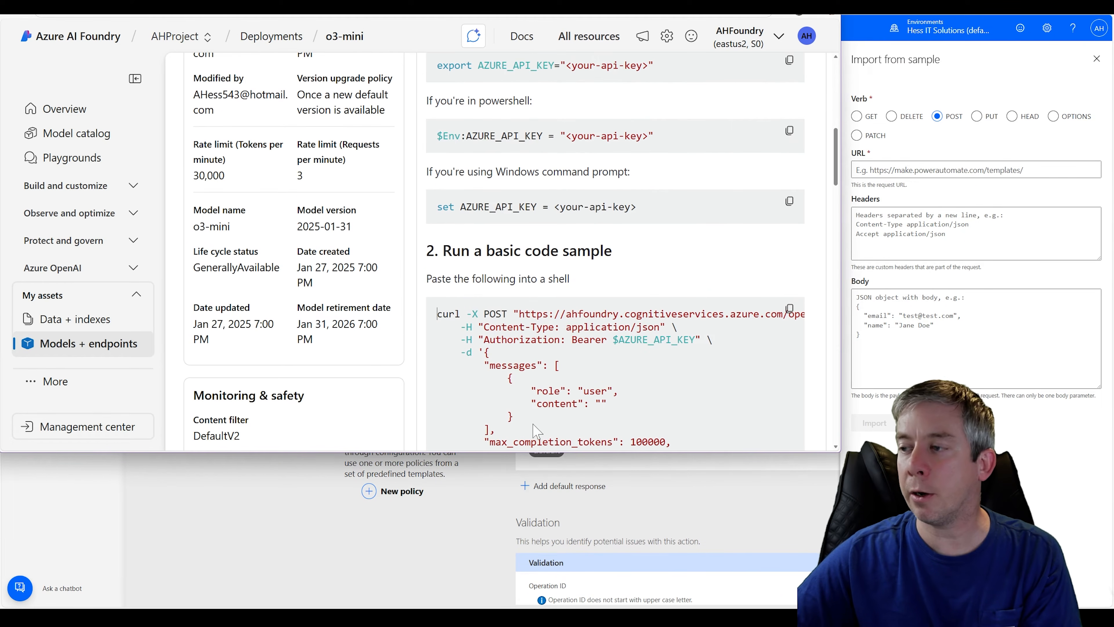
drag(521, 313, 776, 313)
click(590, 314)
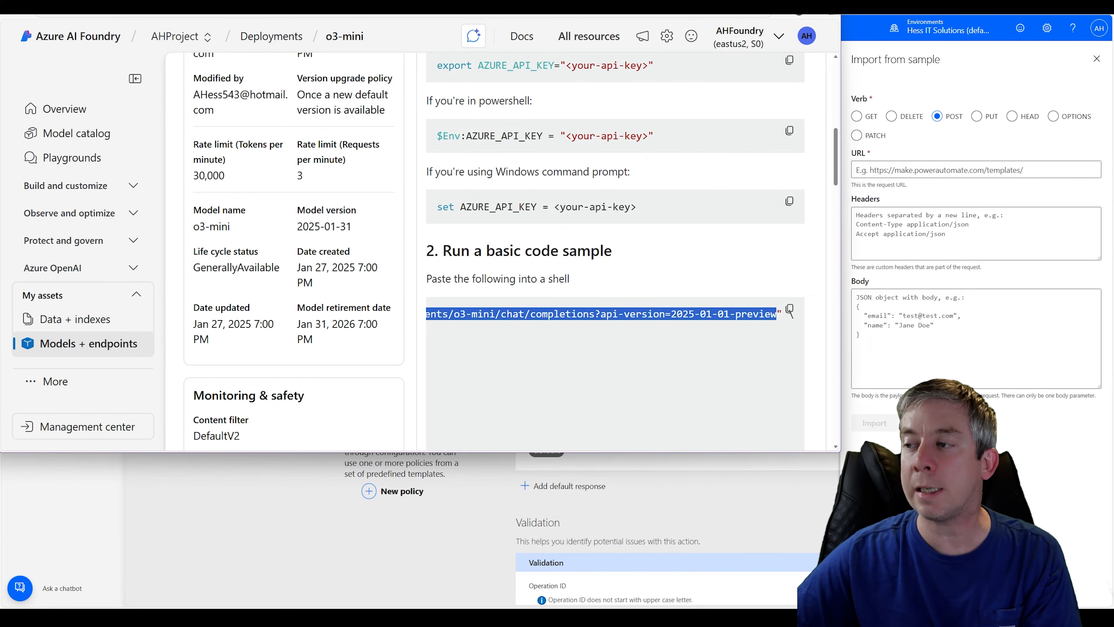
key(ctrl+c)
click(965, 169)
key(ctrl+v)
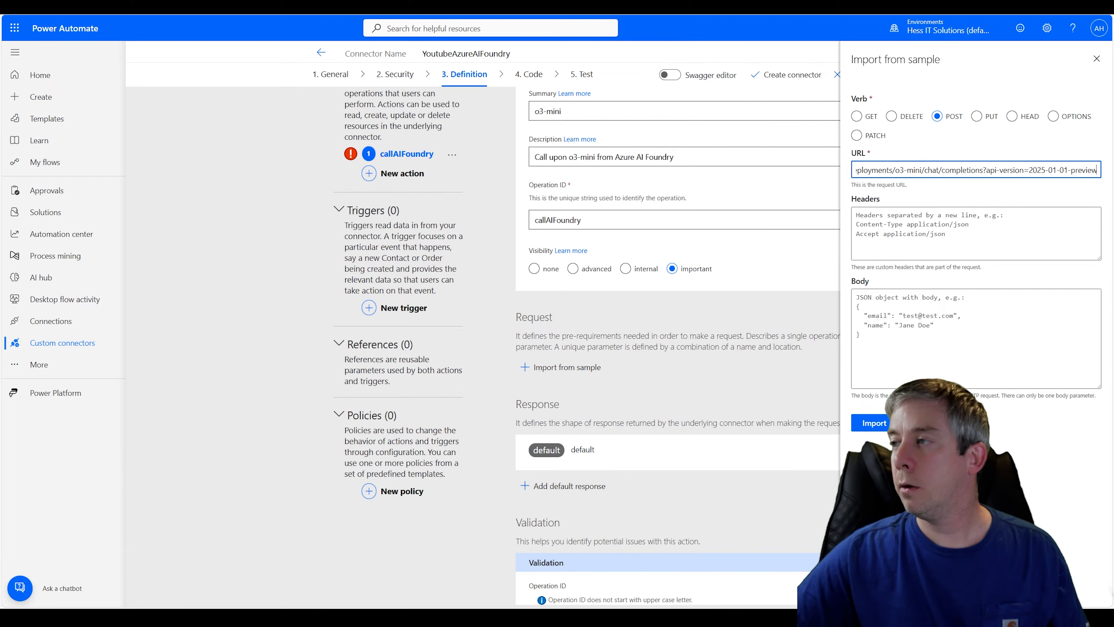
Replace o3-mini in the sample request's URL with the path variable {deploymentName}
drag(921, 170, 900, 169)
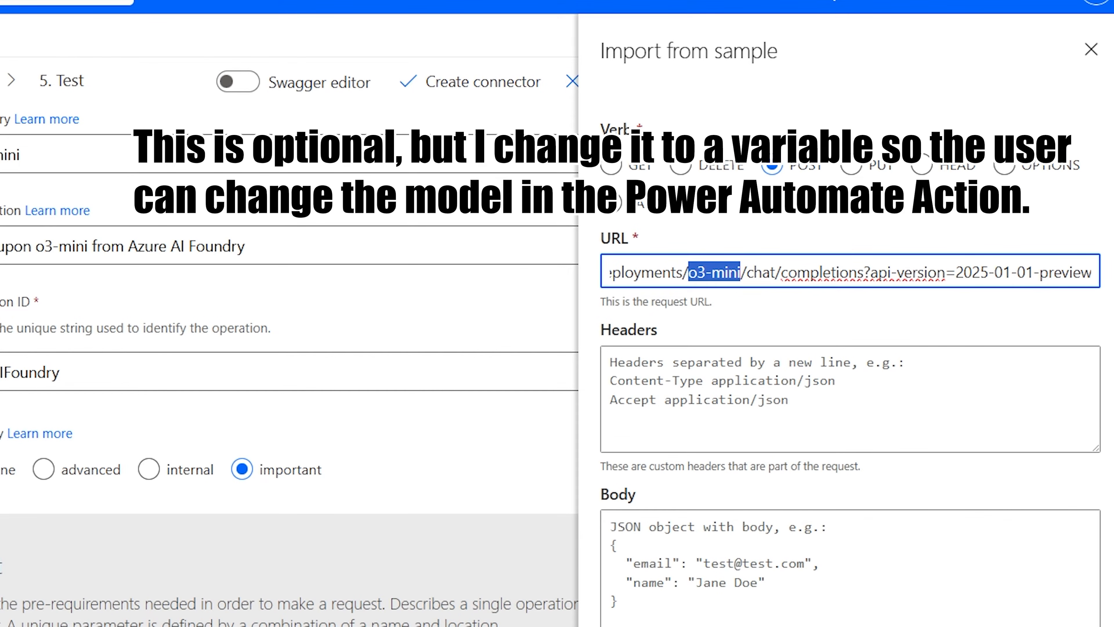
text({de)
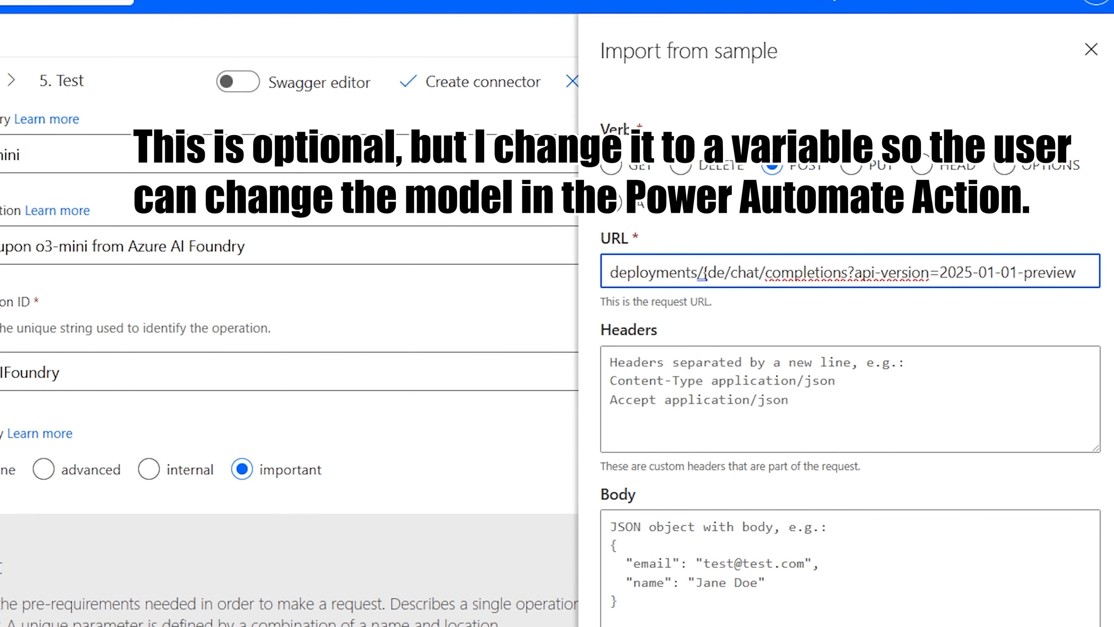
text(ploymentName})
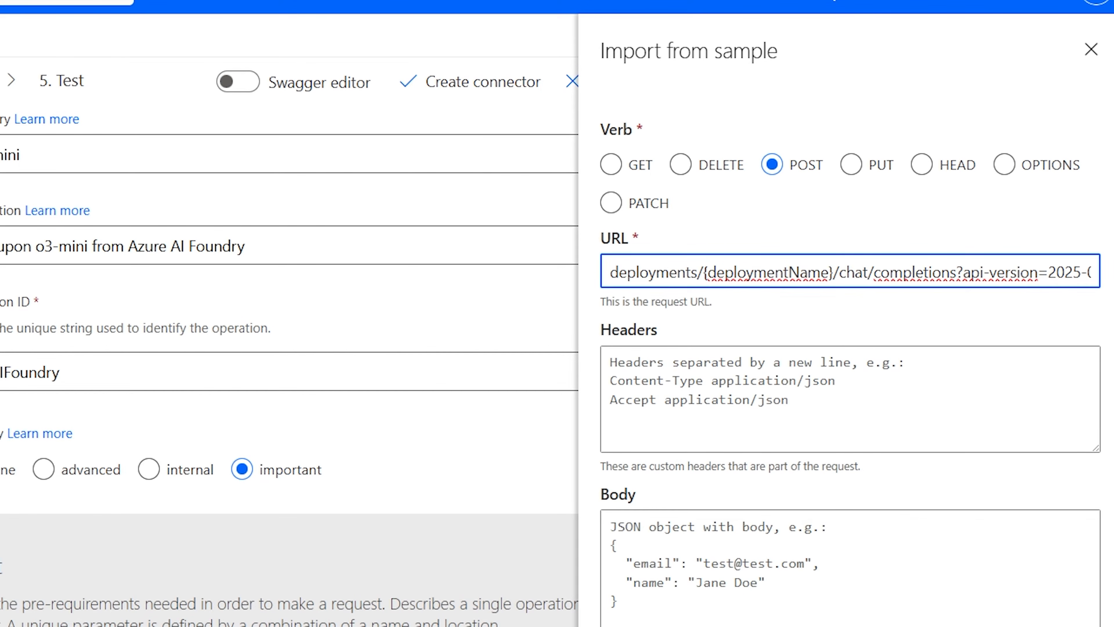
drag(610, 273, 1080, 272)
click(862, 272)
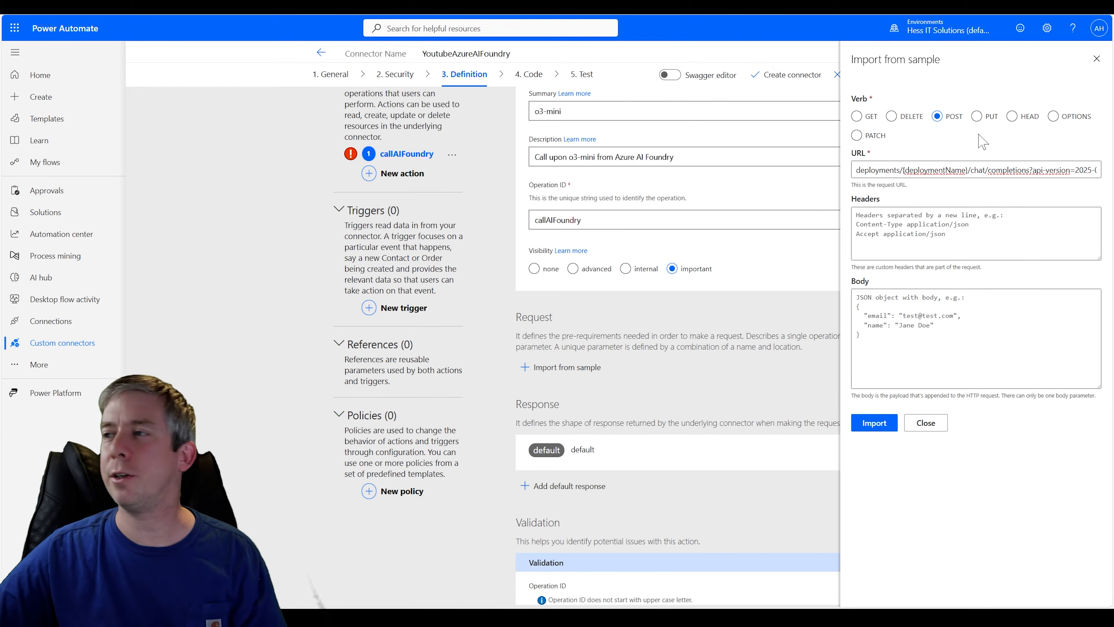
Set the sample request's headers to Content-Type application/json
key(Tab)
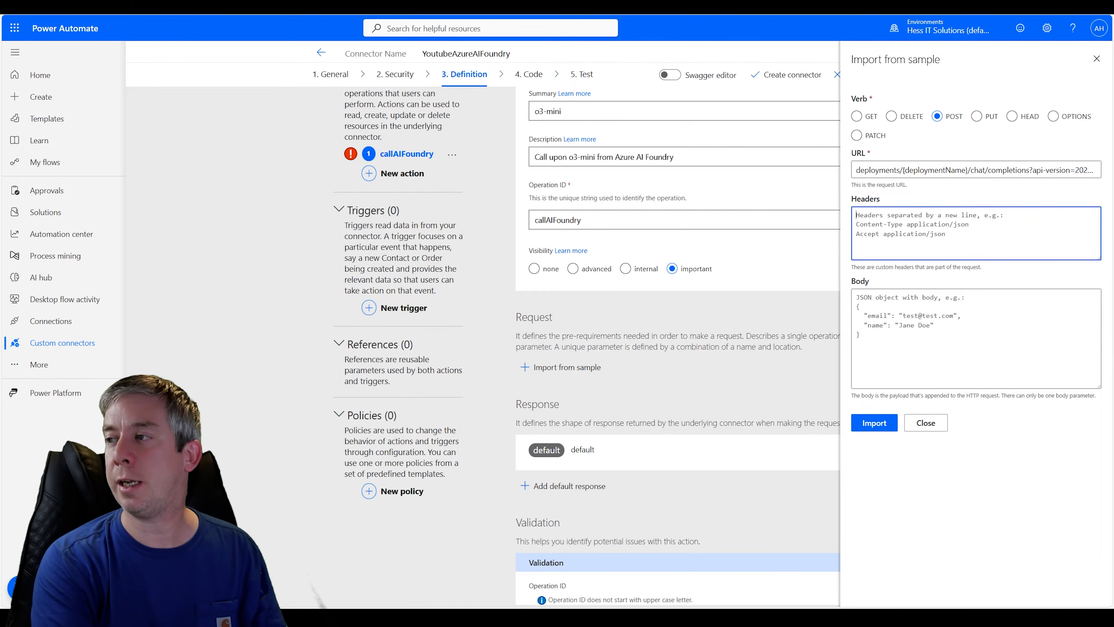
text(Content-Type application/json)
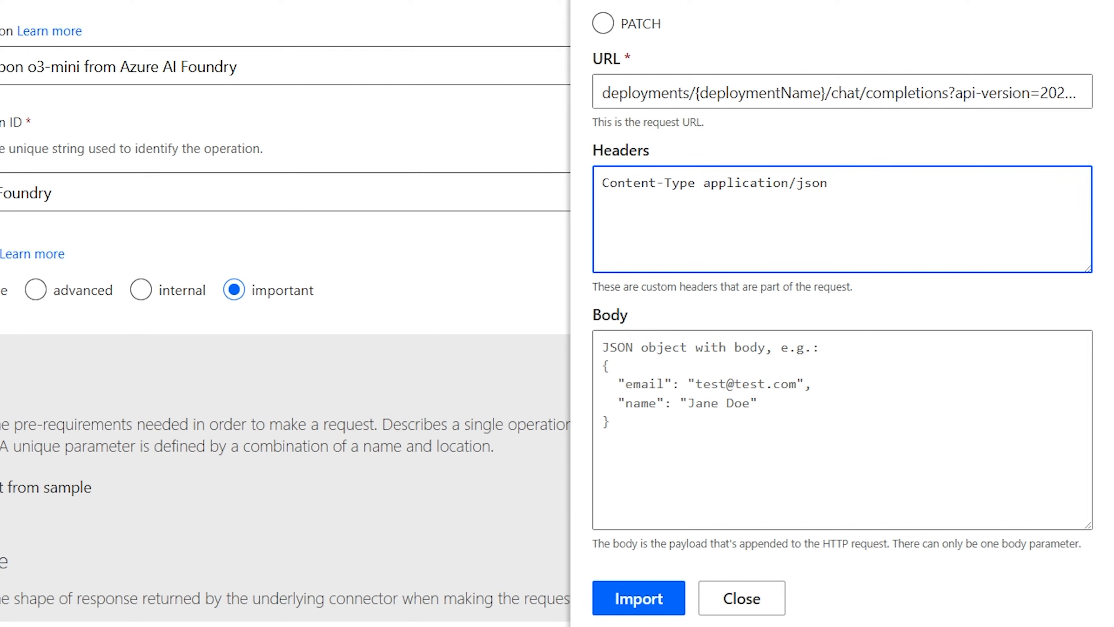
key(ctrl+a)
key(BackSpace)
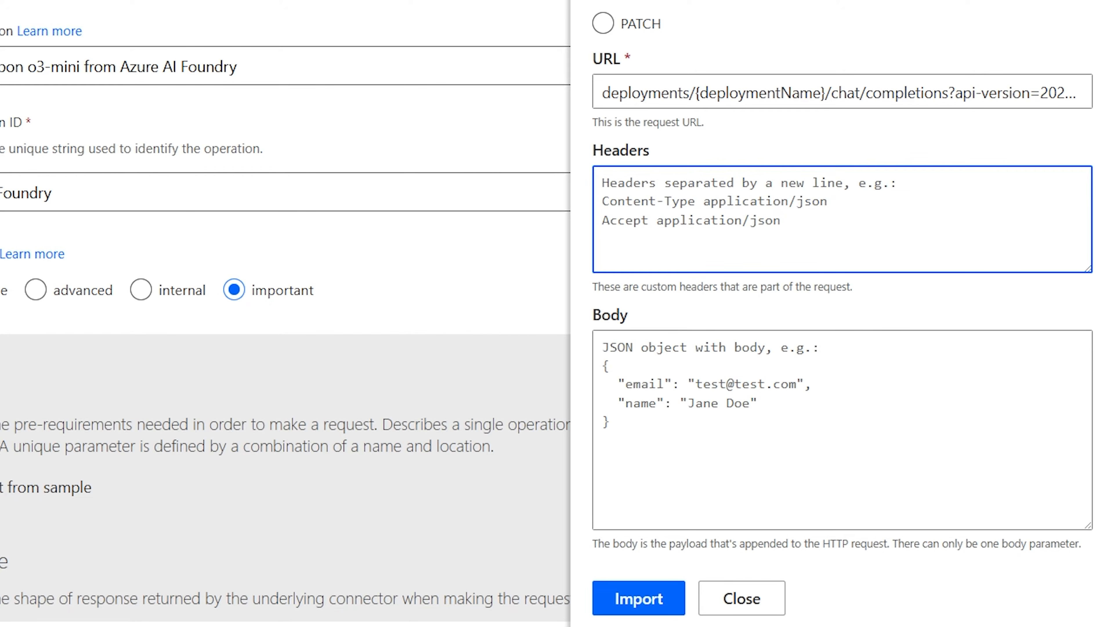
key(ctrl+v)
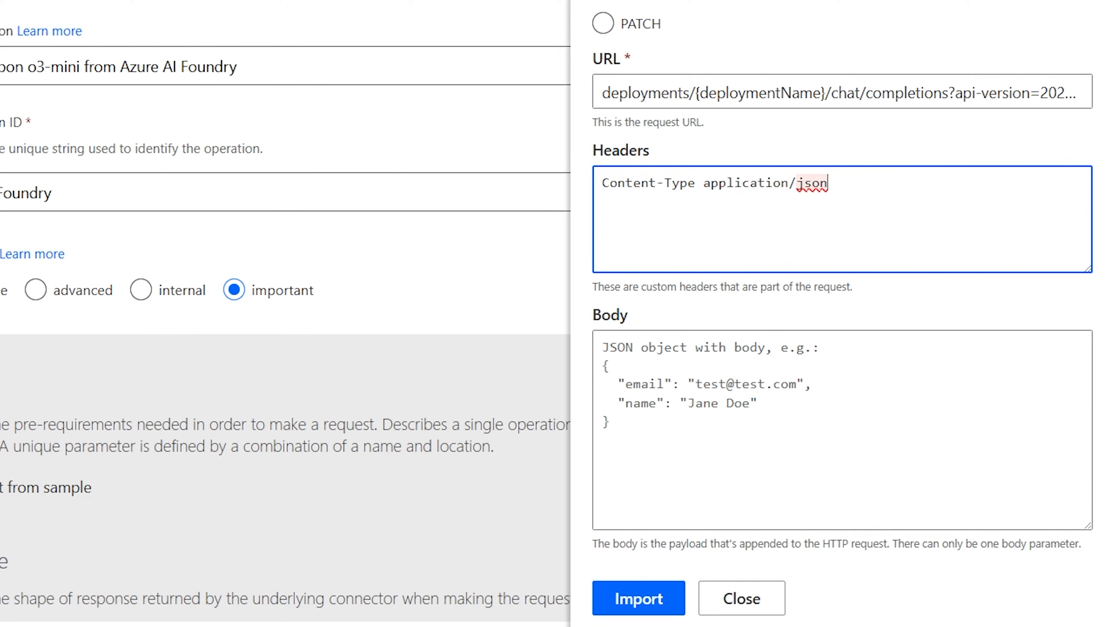
Copy the complete JSON payload of the basic curl sample, braces included, from Azure AI Foundry into the sample request's body
key(alt+Tab)
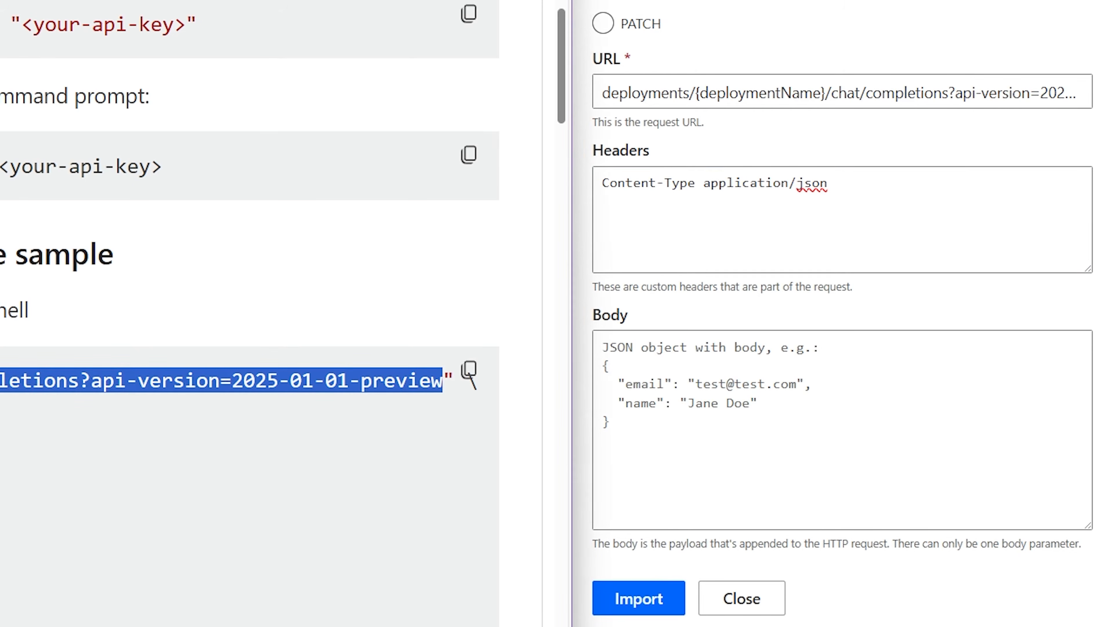
click(153, 510)
scroll(259, 474, down, 2)
drag(246, 551, 207, 530)
scroll(483, 351, down, 2)
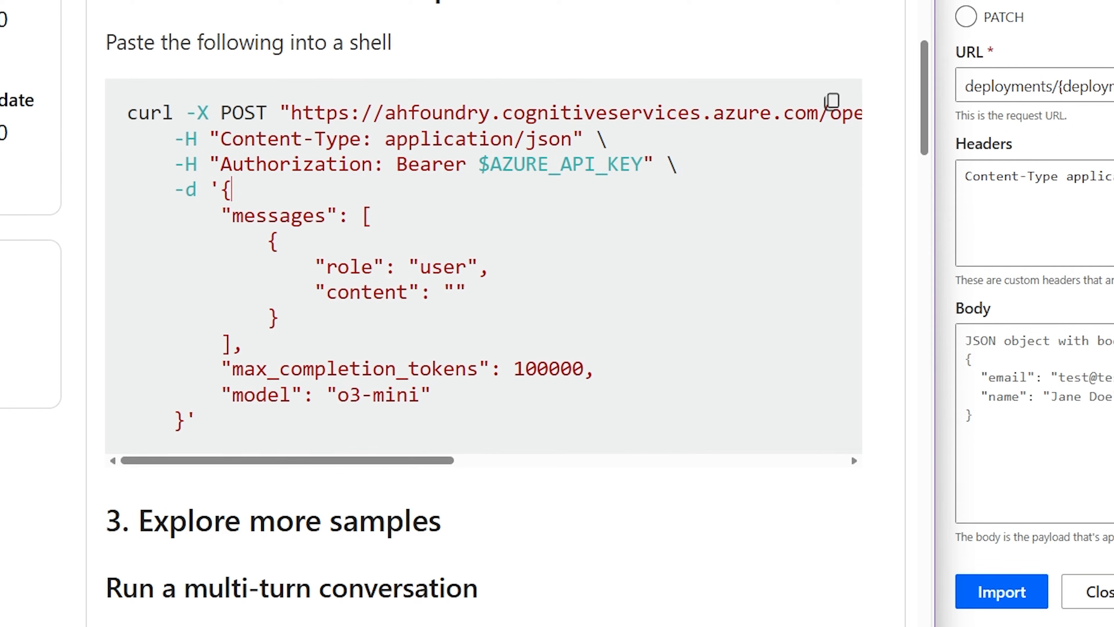
drag(221, 188, 428, 402)
drag(185, 421, 221, 192)
key(ctrl+c)
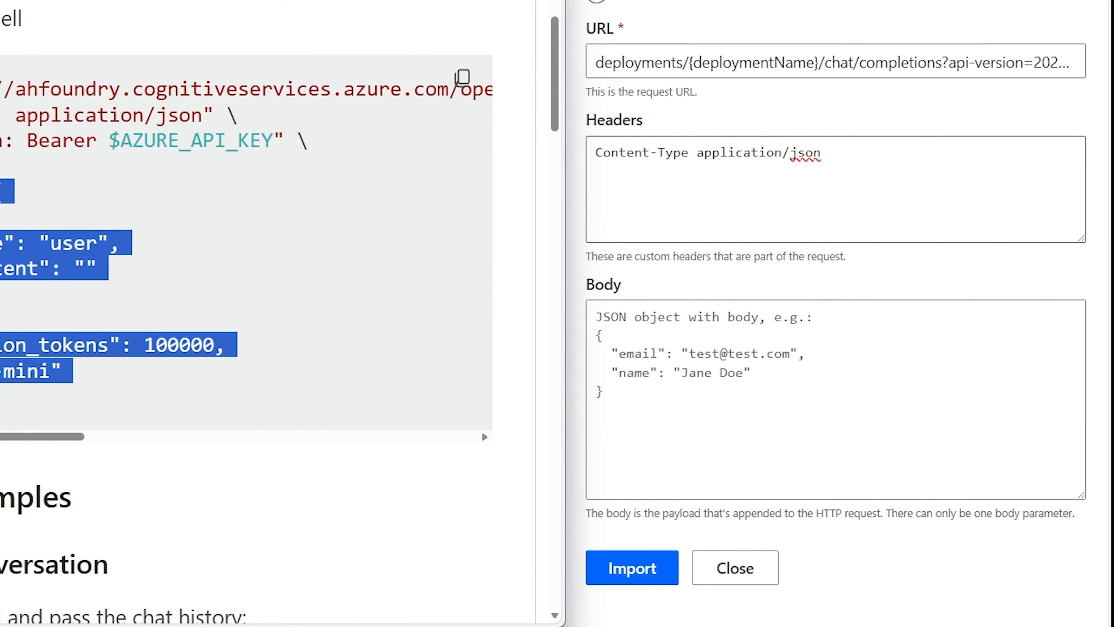
click(1035, 421)
key(ctrl+v)
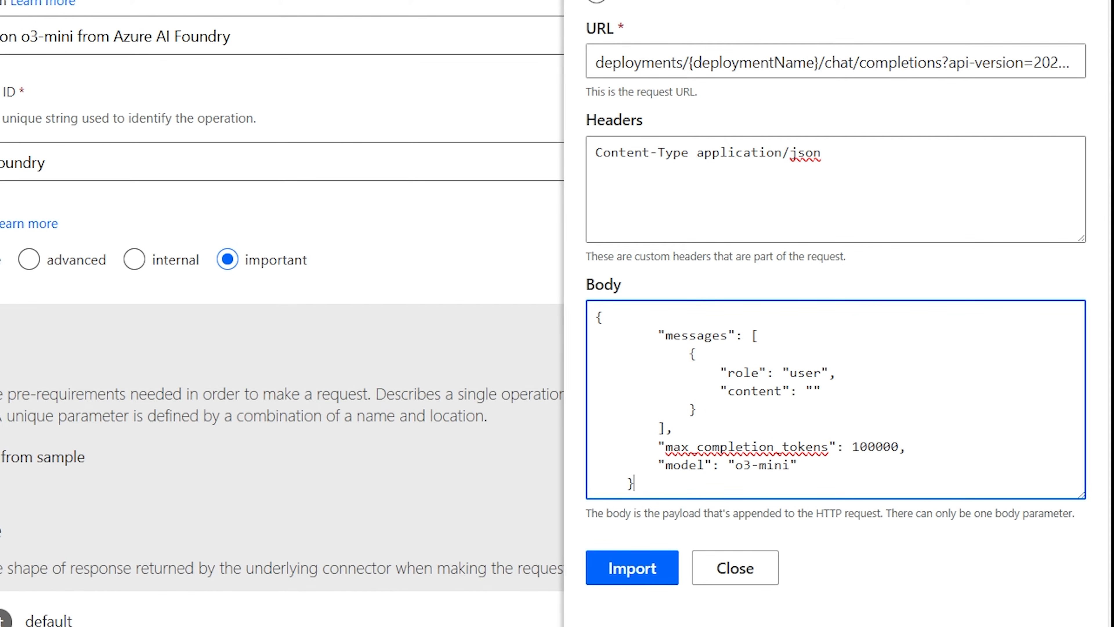
Import the sample request into the action and review its path, query, header and body parameters
click(631, 579)
scroll(82, 491, down, 5)
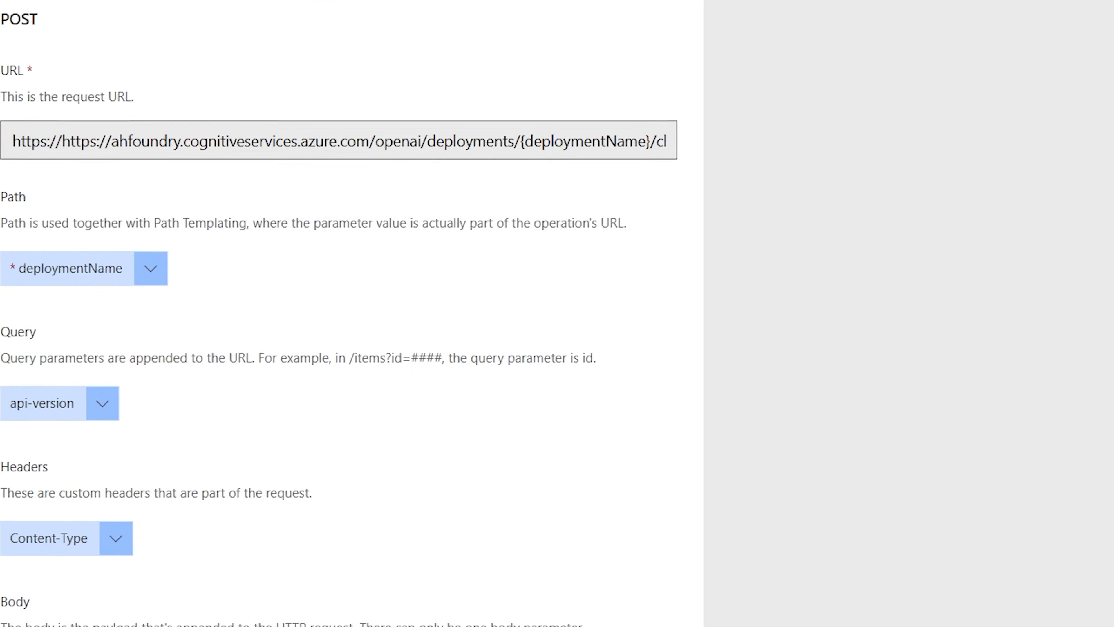
scroll(139, 133, down, 2)
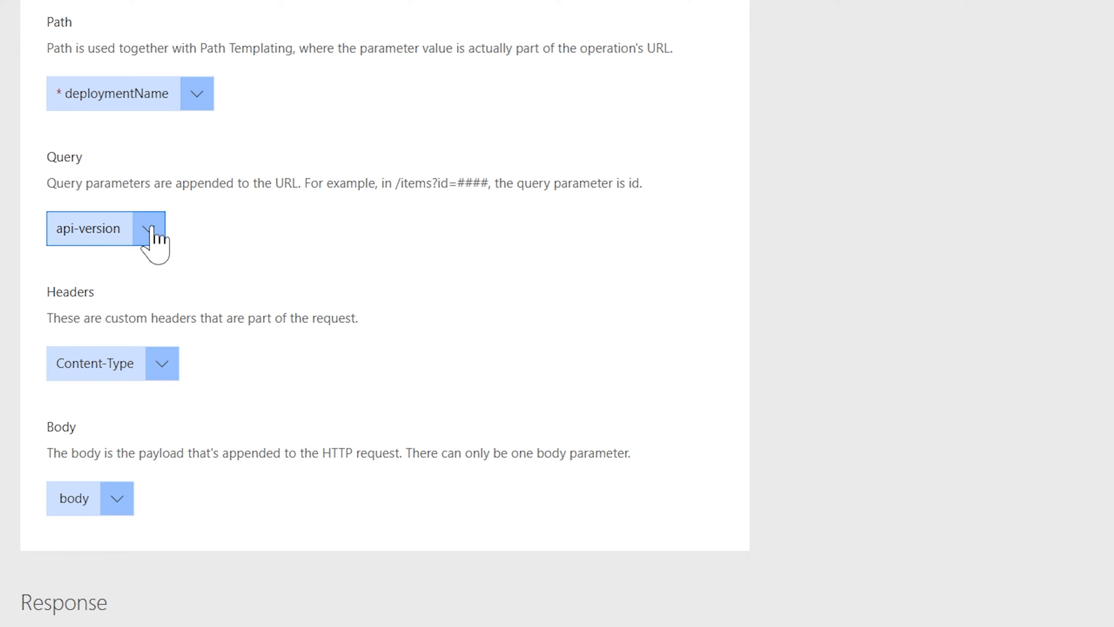
scroll(166, 237, down, 5)
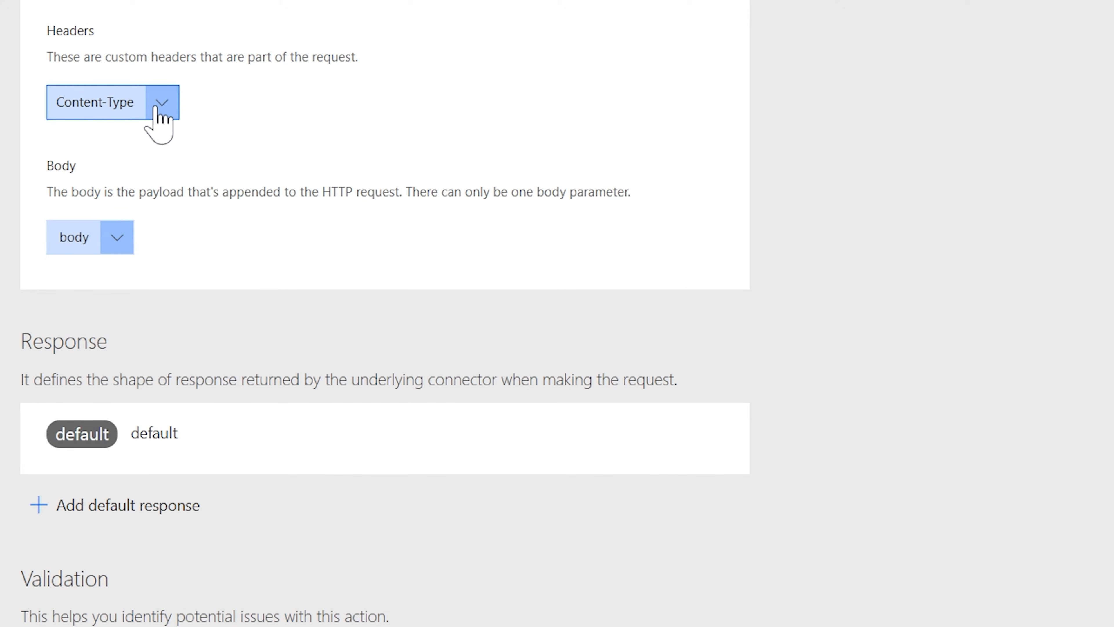
scroll(175, 219, up, 6)
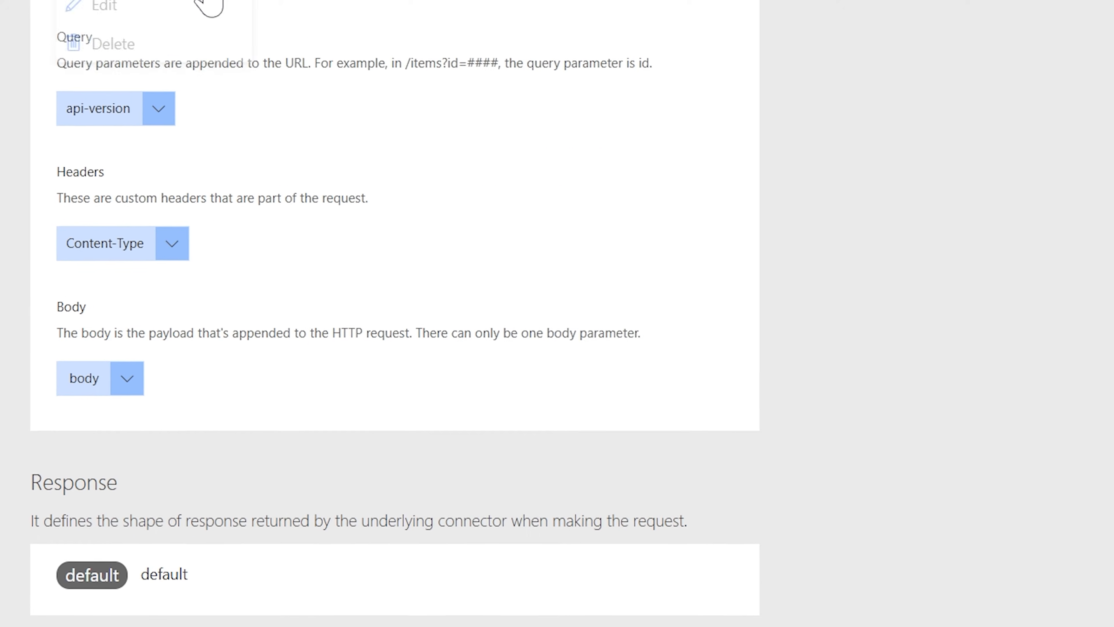
Edit the deploymentName path parameter and set both its description and summary to deploymentName
click(222, 167)
click(174, 219)
scroll(208, 350, down, 3)
scroll(237, 211, up, 3)
click(244, 210)
key(ctrl+c)
key(Tab)
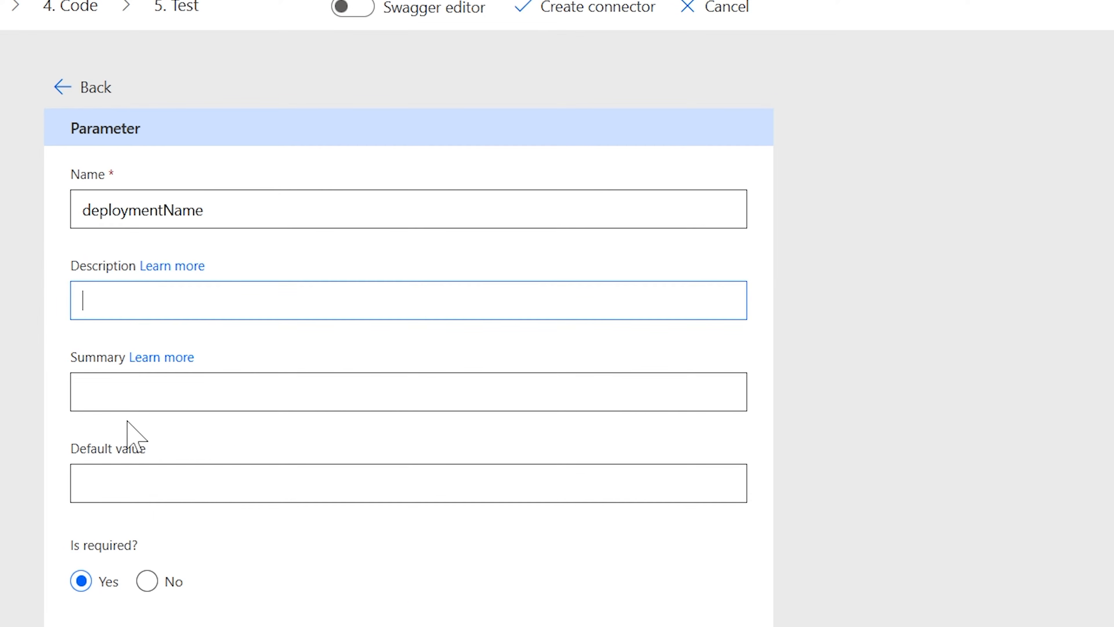
key(ctrl+v)
key(Tab)
key(ctrl+v)
key(Tab)
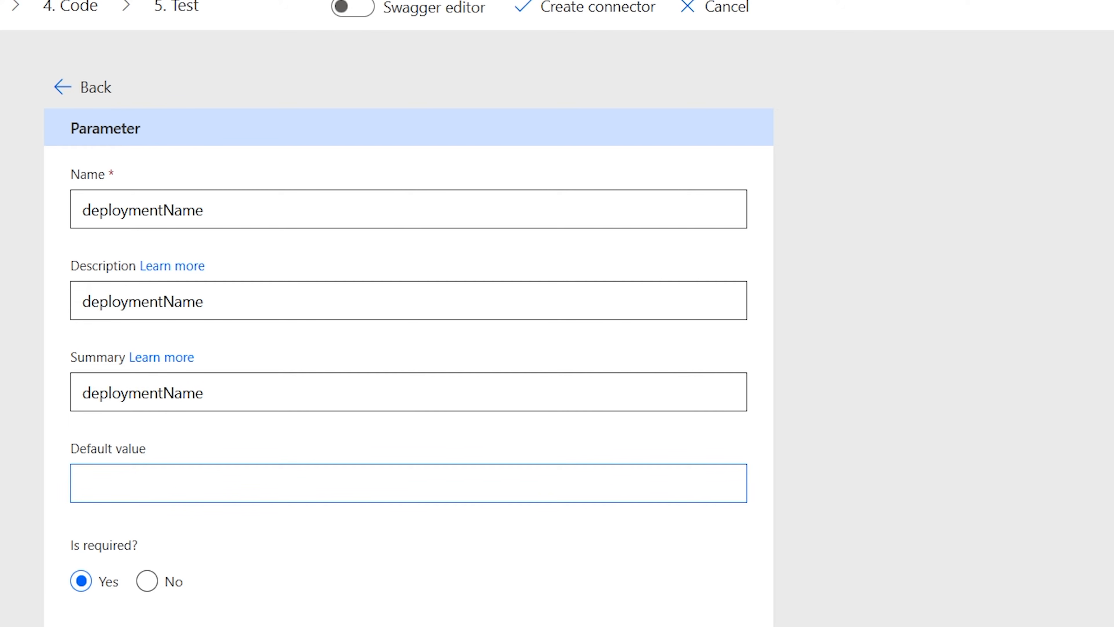
key(Tab)
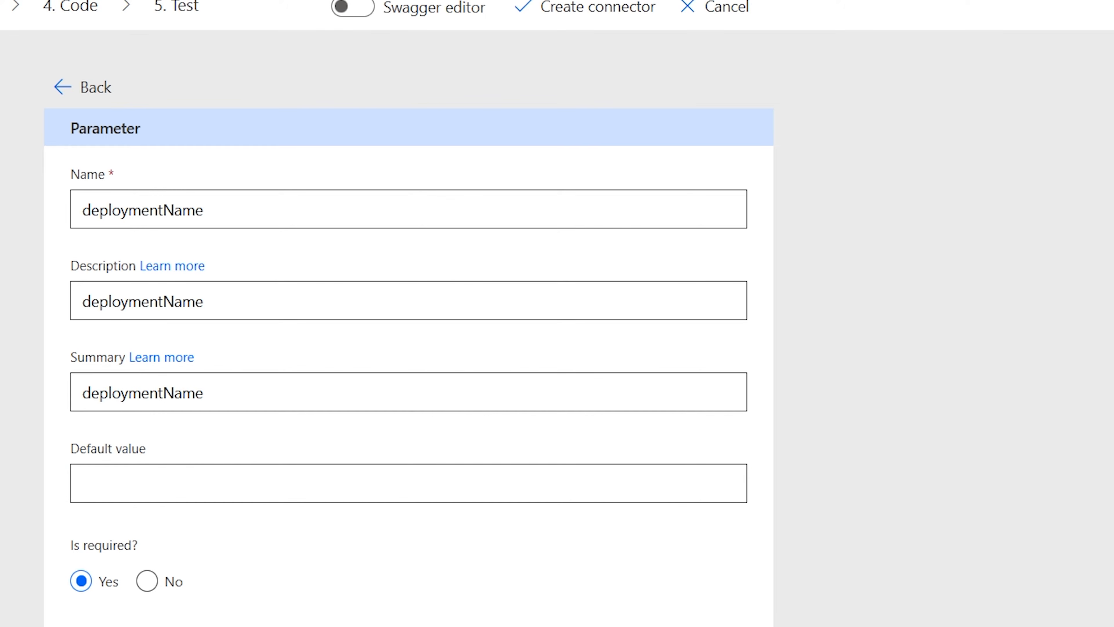
Copy o3-mini from the curl sample's model value in Azure AI Foundry into the deploymentName parameter's default value
key(alt+Tab)
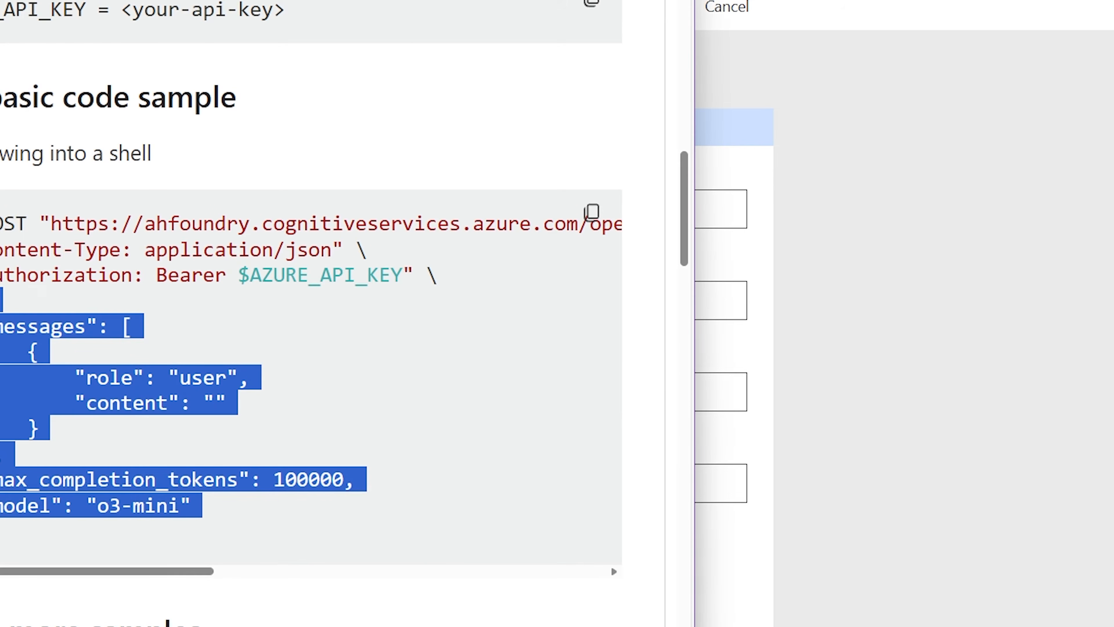
drag(98, 505, 178, 505)
click(956, 398)
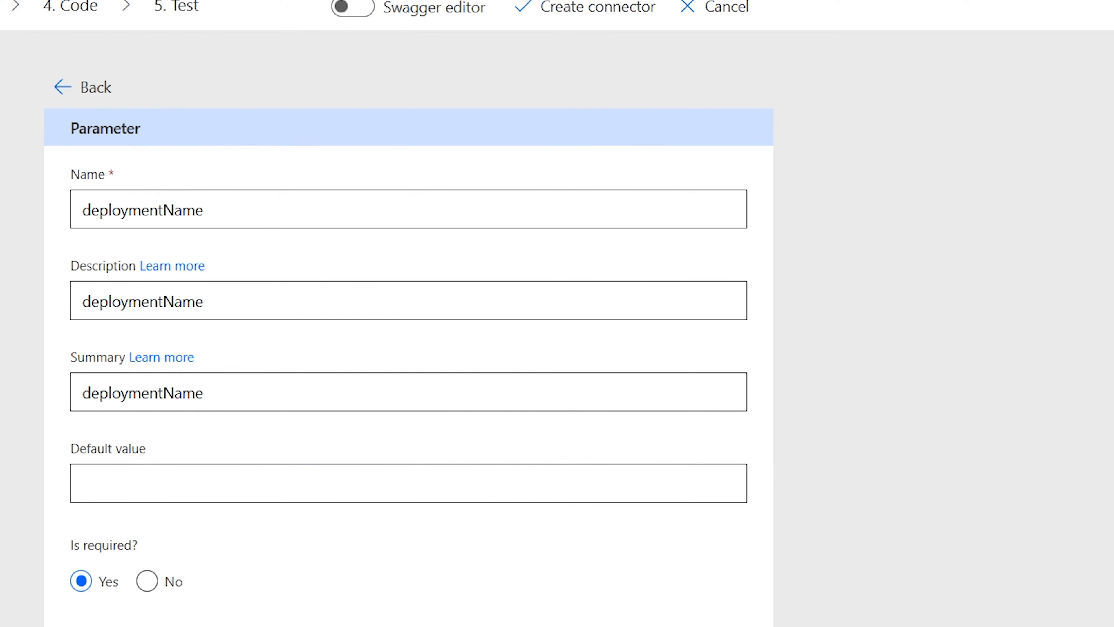
click(158, 482)
key(ctrl+v)
Check the deployment name in the sample's endpoint URL in Azure AI Foundry, and review the deploymentName parameter's remaining settings
key(alt+Tab)
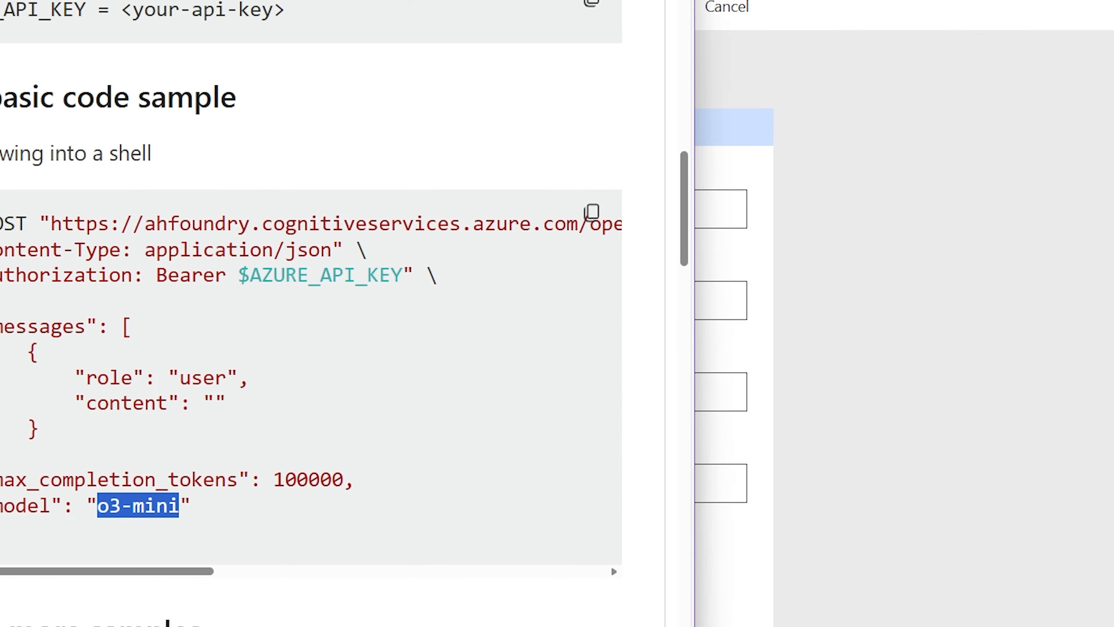
drag(127, 566, 353, 571)
drag(304, 224, 386, 223)
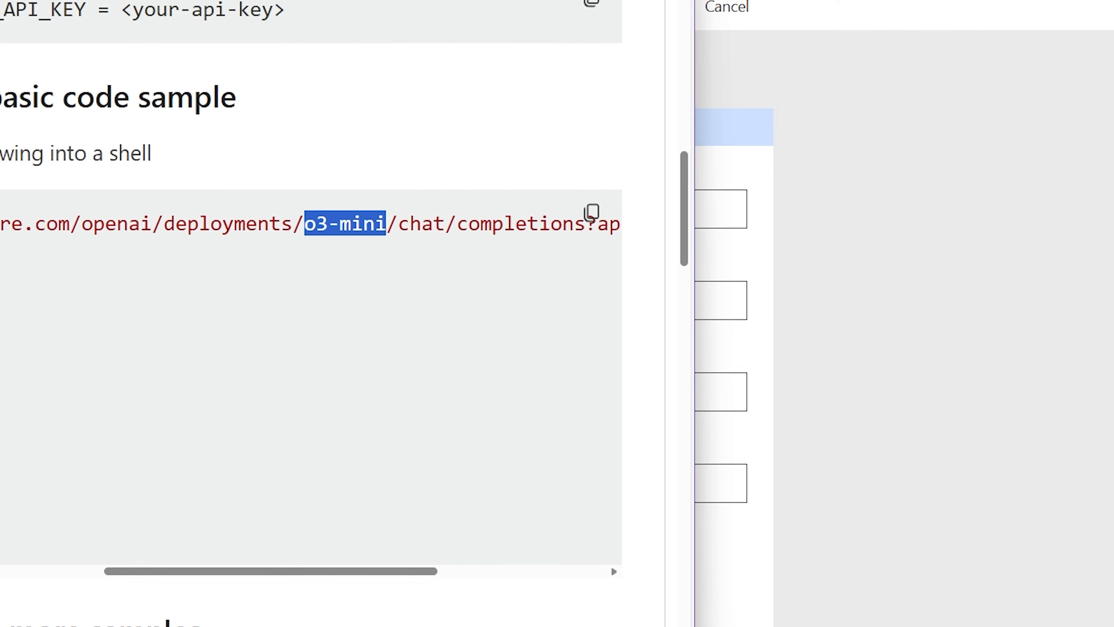
click(920, 391)
scroll(290, 534, down, 5)
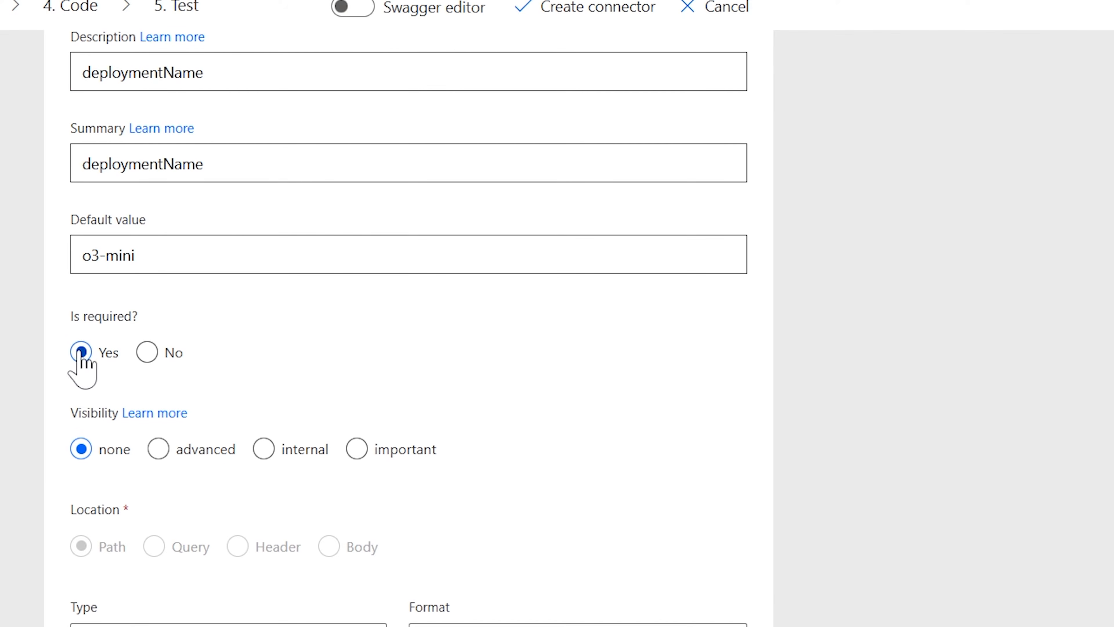
click(346, 453)
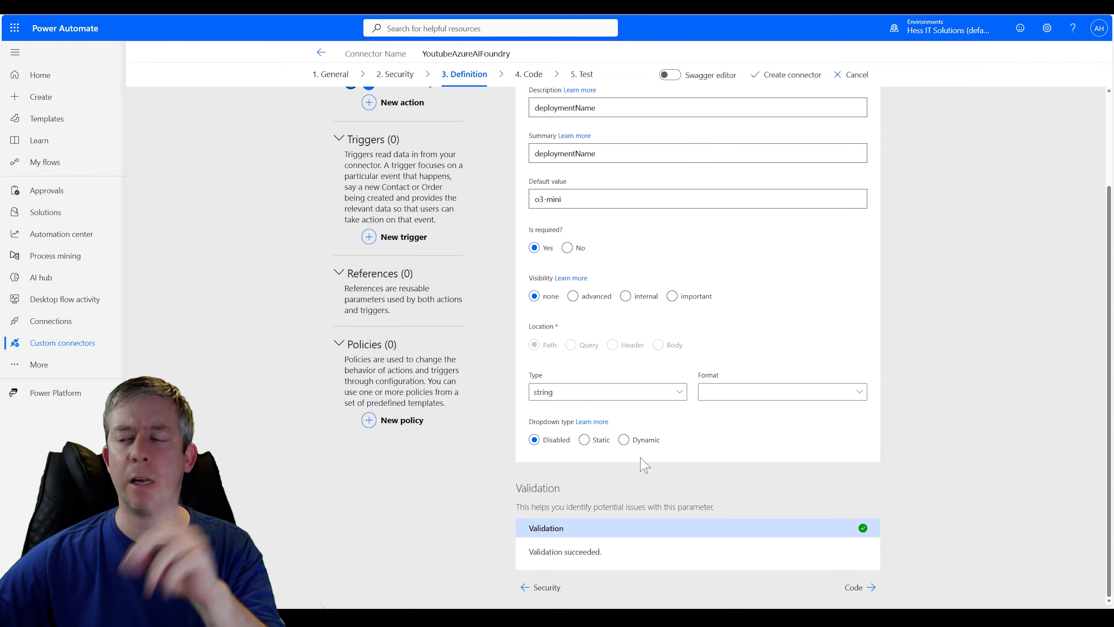
scroll(590, 139, up, 3)
scroll(560, 162, down, 3)
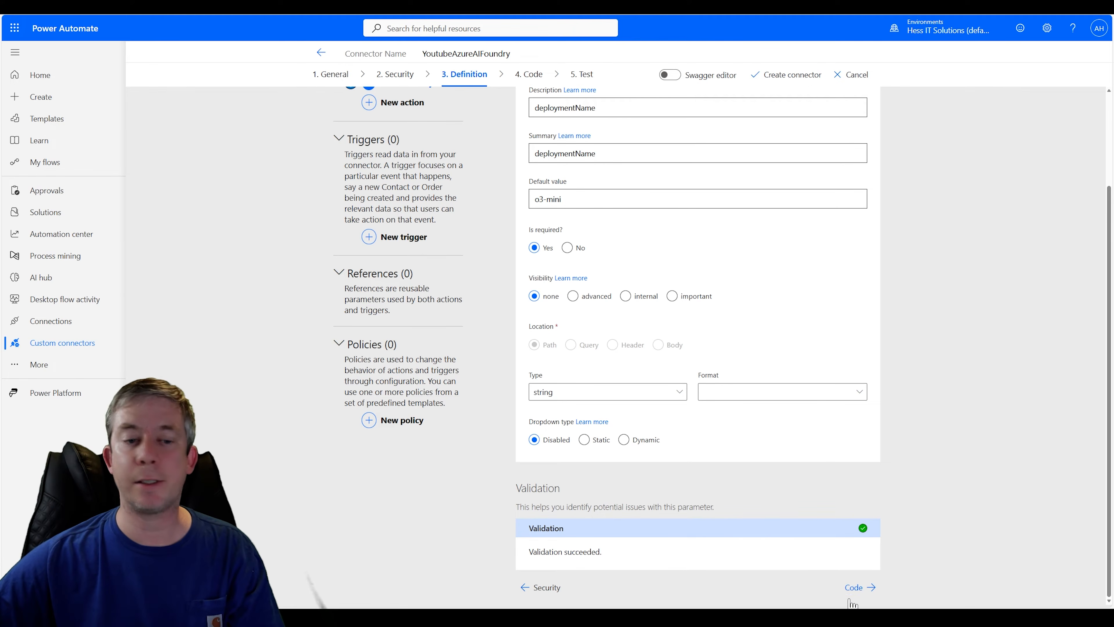
Return to the action's definition and reopen the deploymentName path parameter to check its saved settings
click(860, 587)
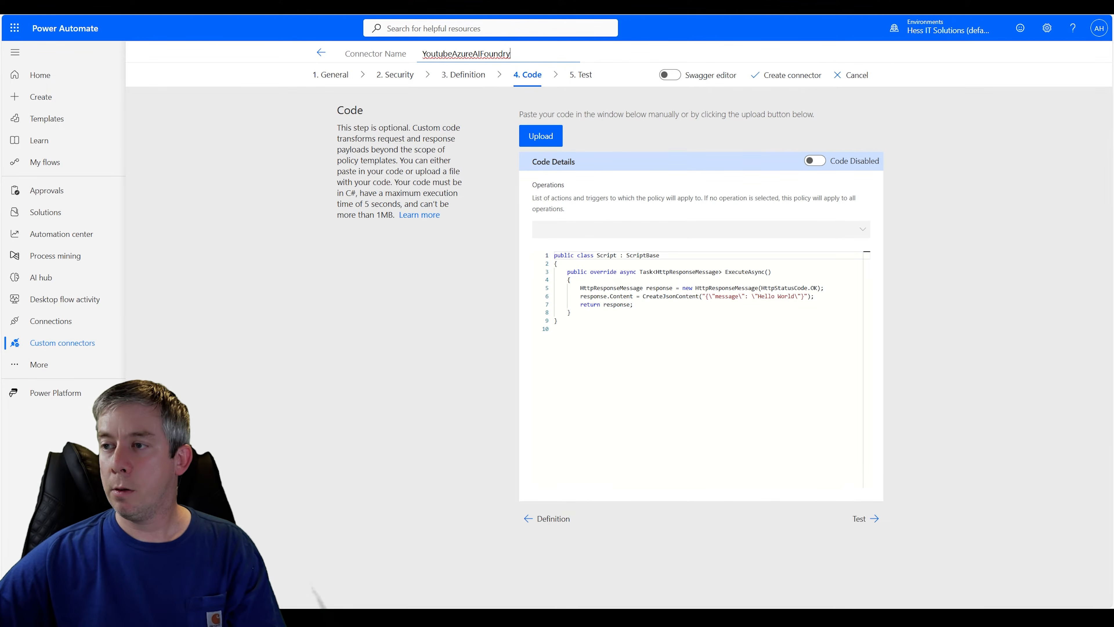
click(551, 518)
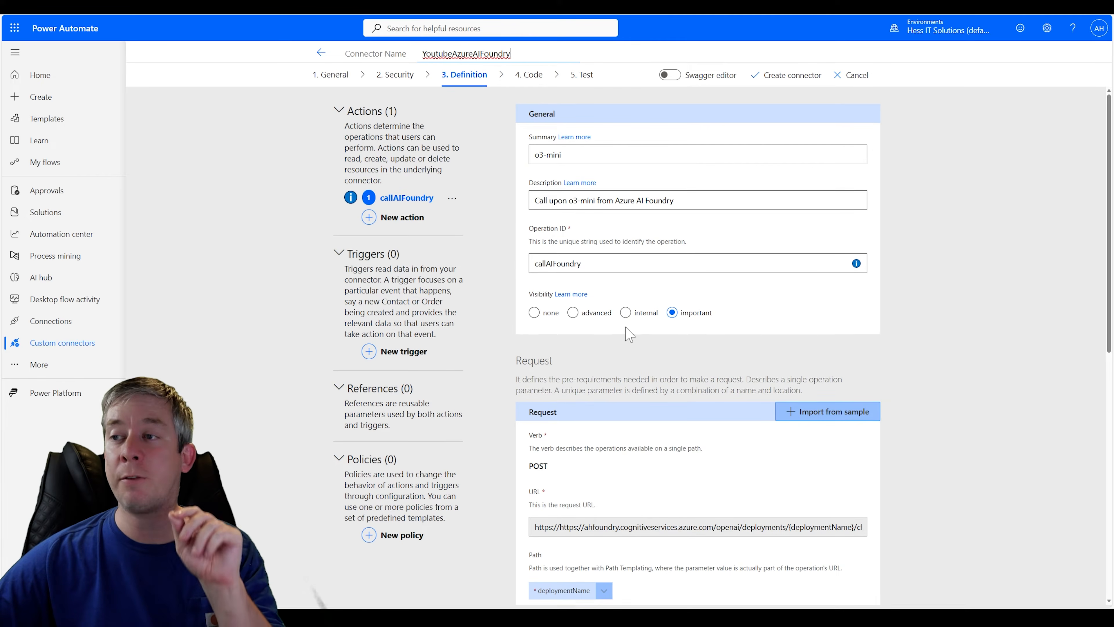
scroll(634, 335, down, 5)
scroll(634, 335, down, 4)
click(604, 197)
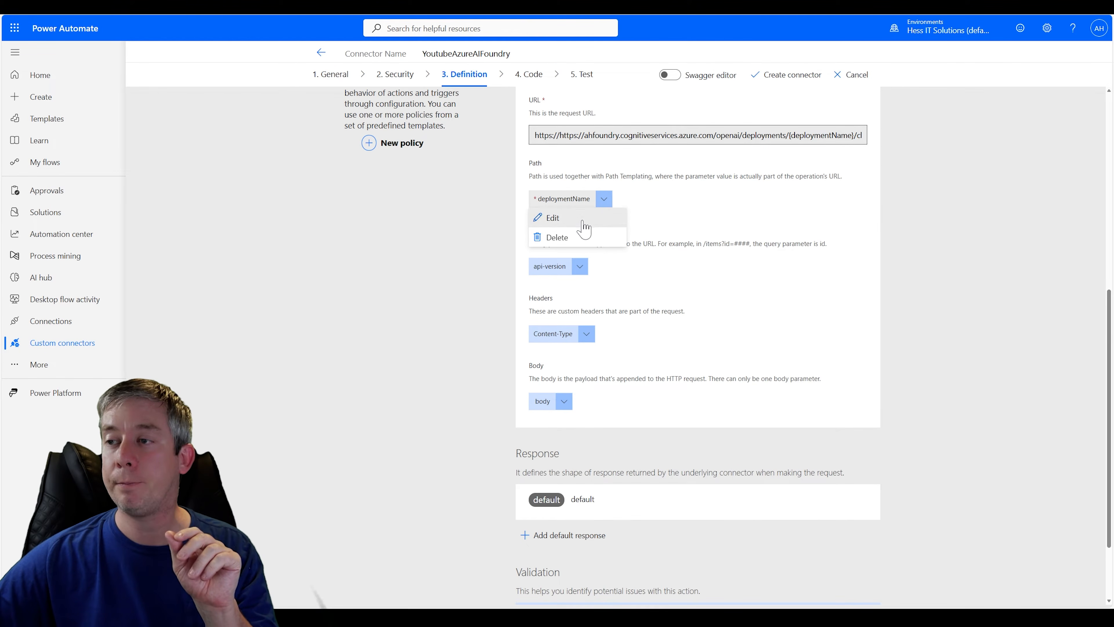
click(570, 216)
scroll(719, 310, down, 3)
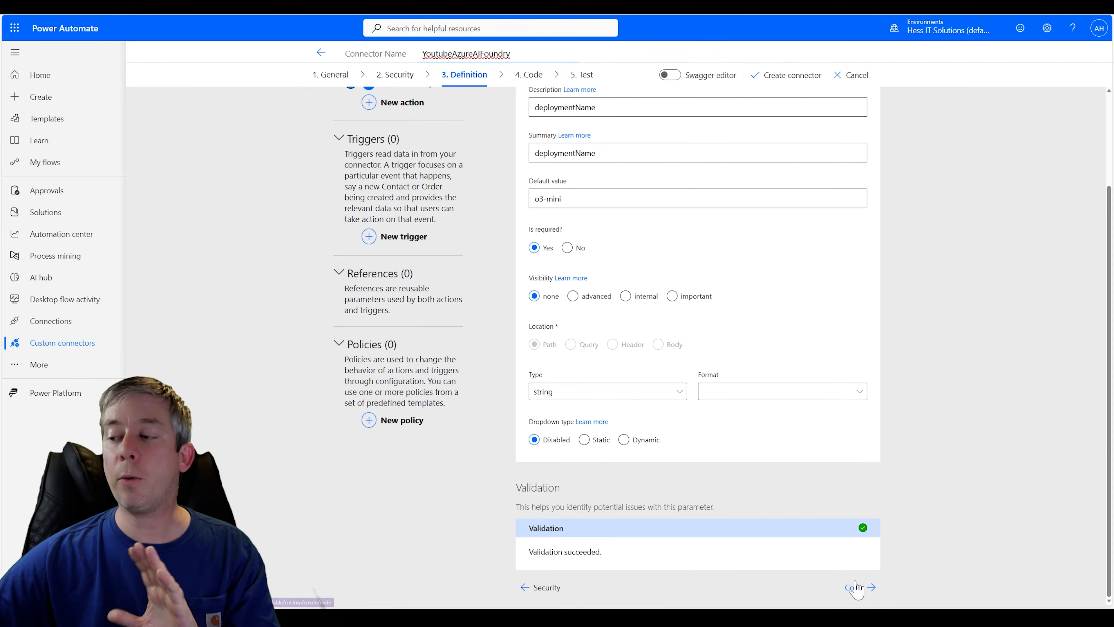
scroll(799, 477, up, 3)
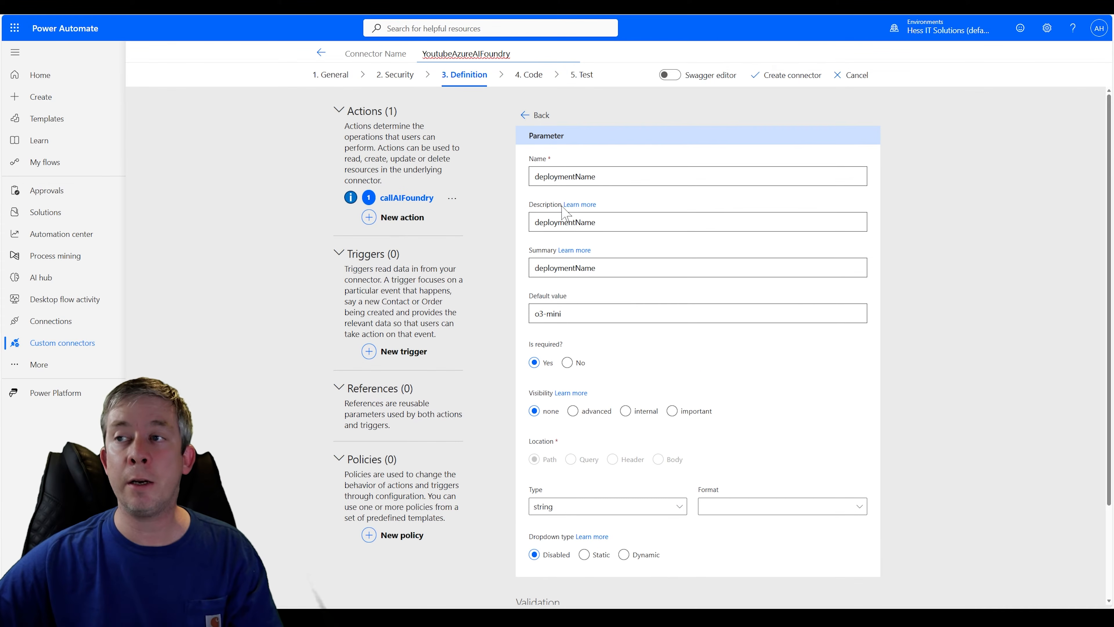
click(528, 119)
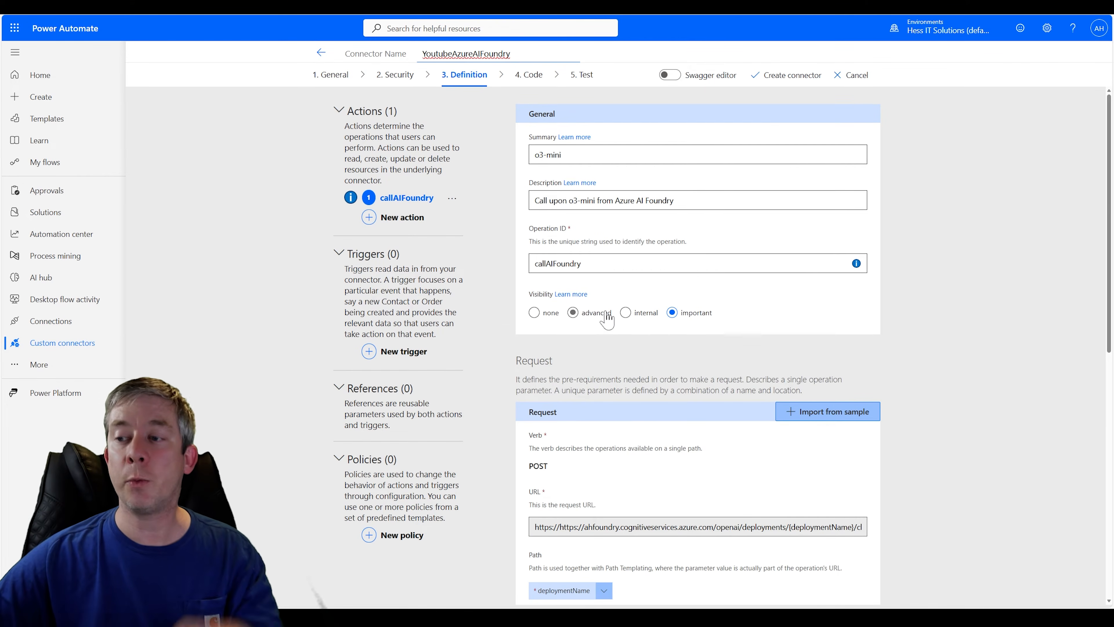
Edit the api-version query parameter, set its description and summary to api-version, and make it required
scroll(607, 316, down, 5)
scroll(609, 316, down, 5)
click(551, 222)
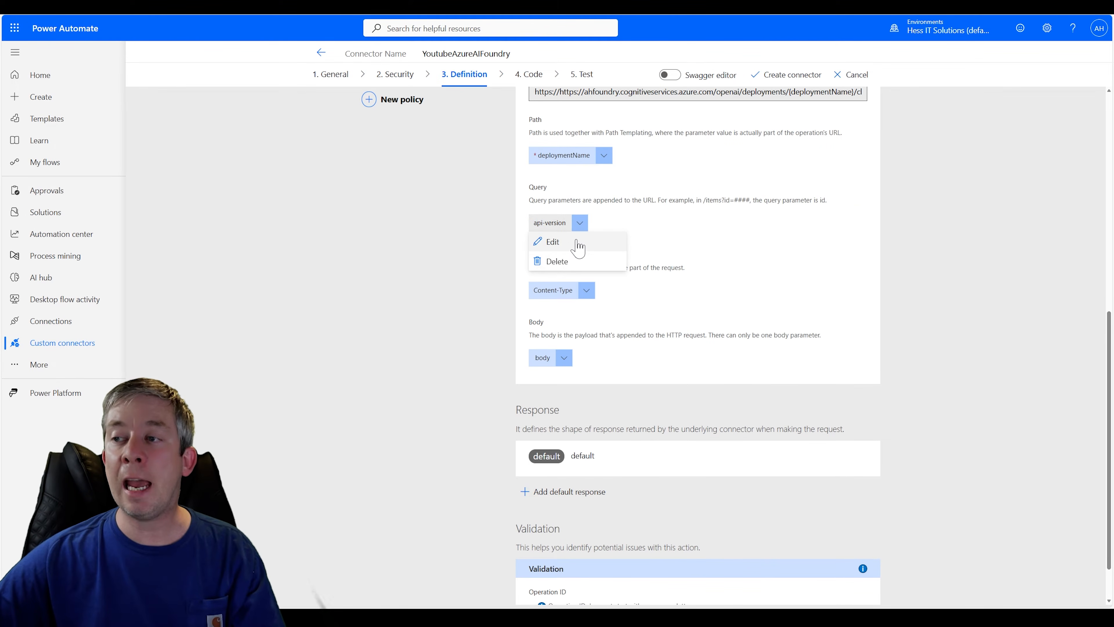
click(569, 246)
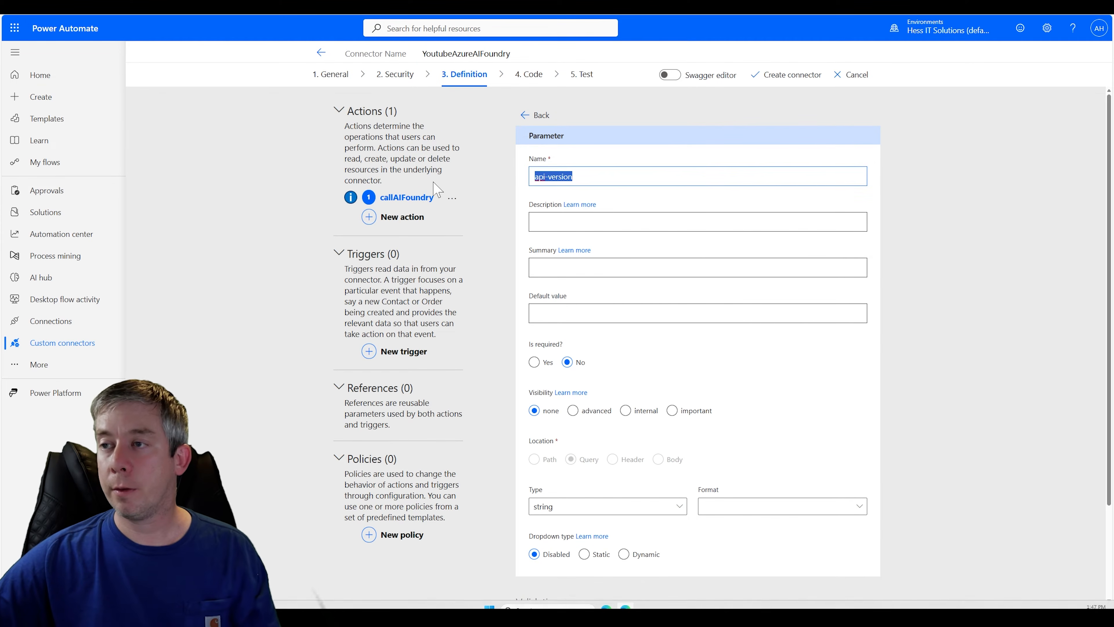
click(549, 227)
text(api-version)
key(Tab)
text(api-version)
scroll(548, 428, down, 3)
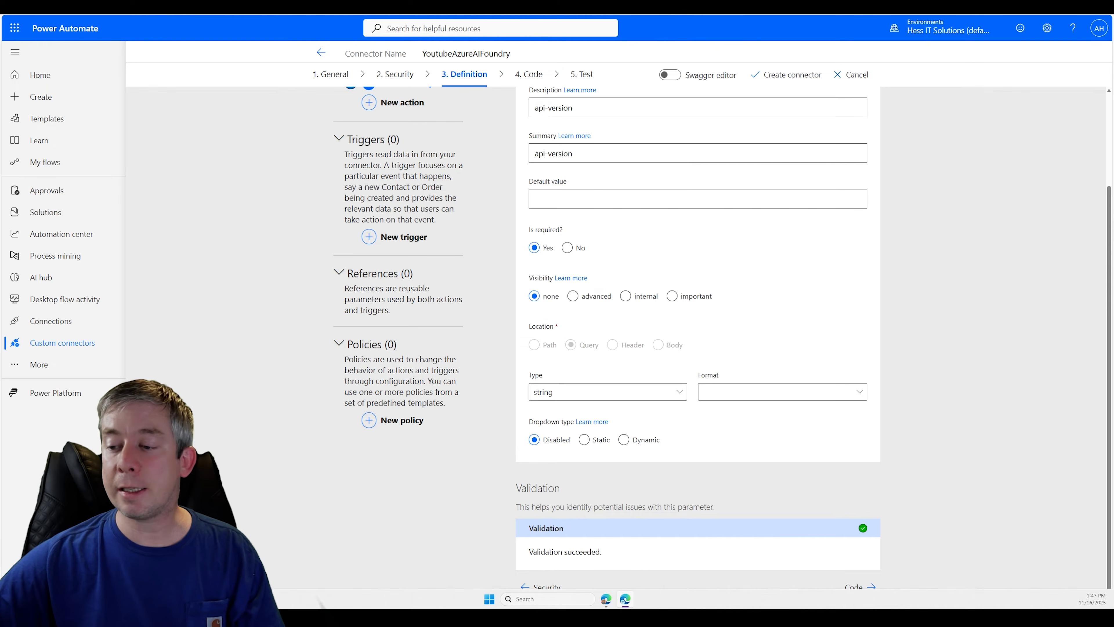
Copy 2025-01-01-preview from the sample's endpoint URL in Azure AI Foundry into the api-version parameter's default value
click(606, 599)
drag(676, 357, 778, 357)
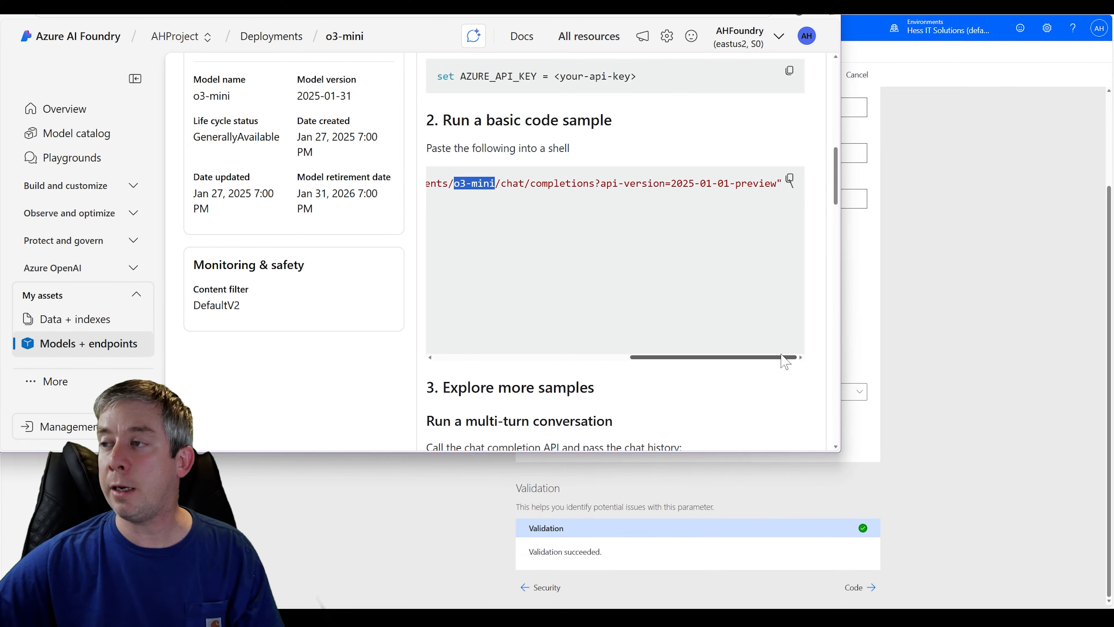
click(789, 179)
drag(670, 183, 765, 184)
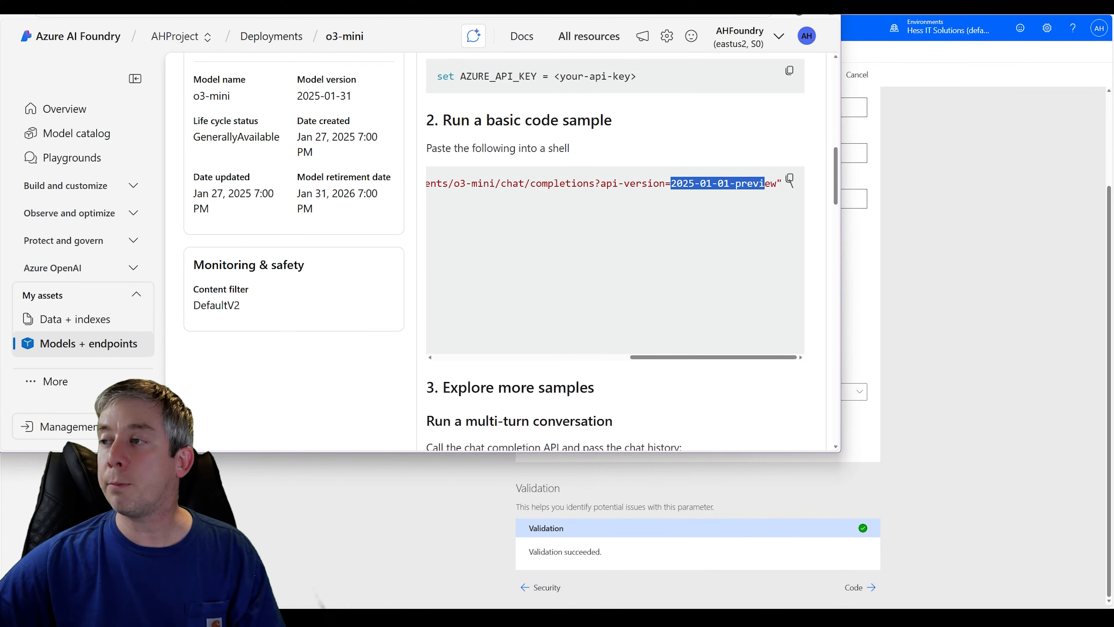
click(959, 234)
click(772, 199)
key(ctrl+v)
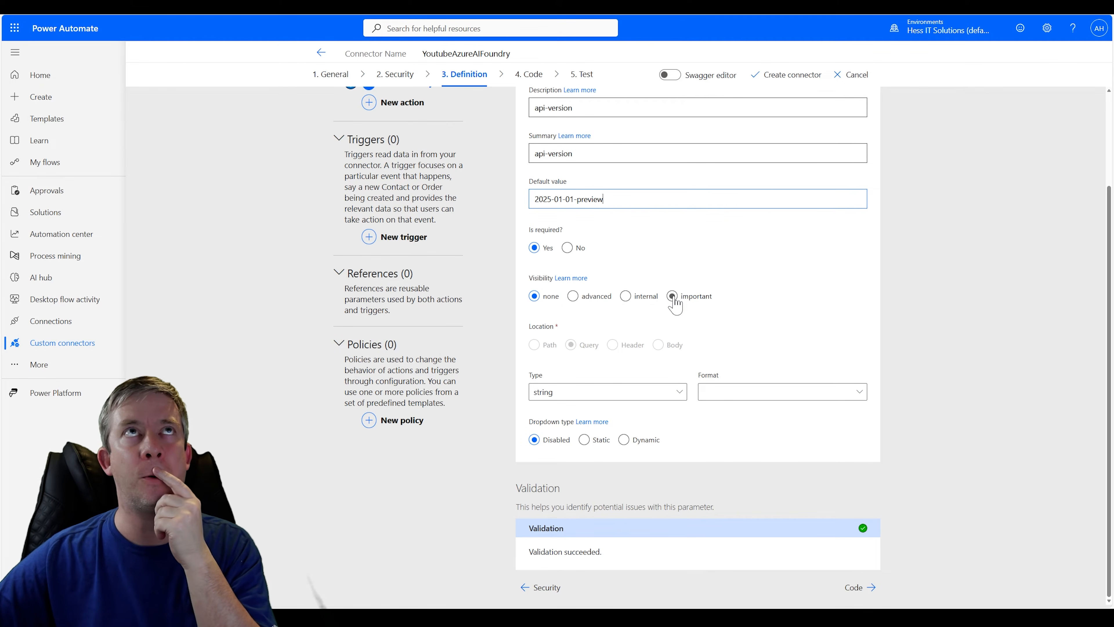
Review the curl sample in Azure AI Foundry and set the api-version parameter's visibility to important
click(606, 599)
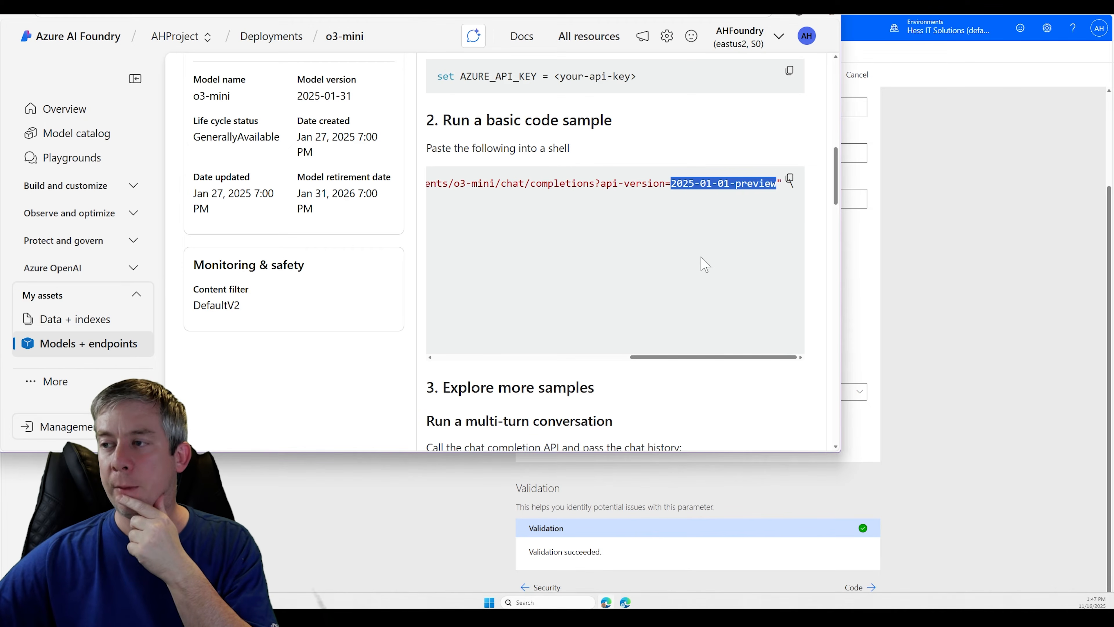
drag(686, 316, 452, 311)
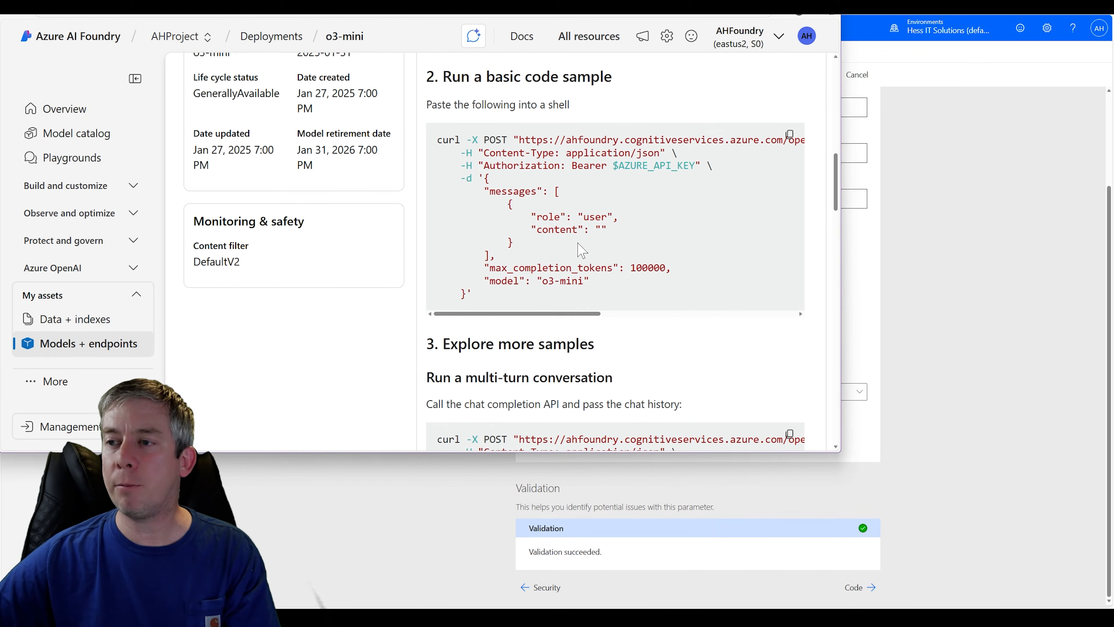
scroll(658, 307, down, 6)
scroll(658, 307, up, 6)
click(923, 300)
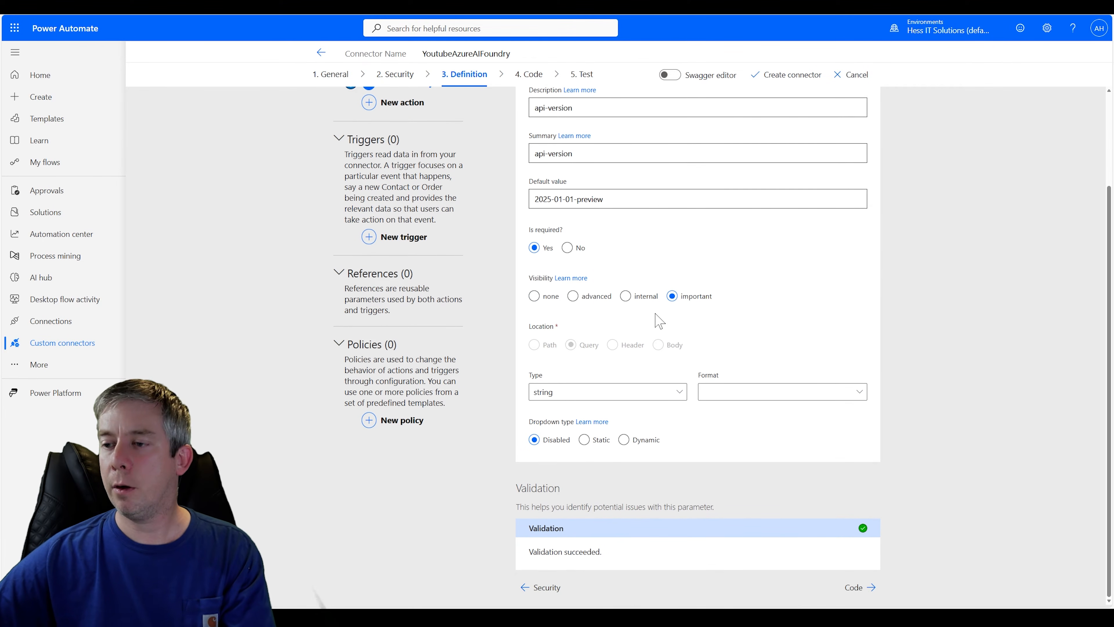
click(584, 440)
scroll(632, 406, down, 1)
click(631, 400)
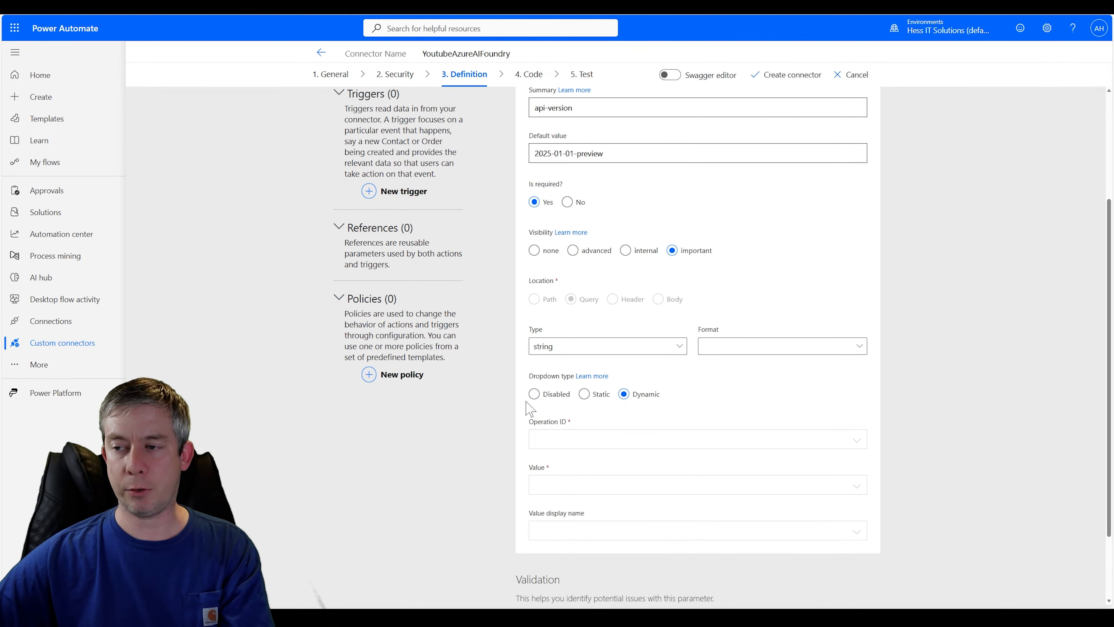
click(534, 394)
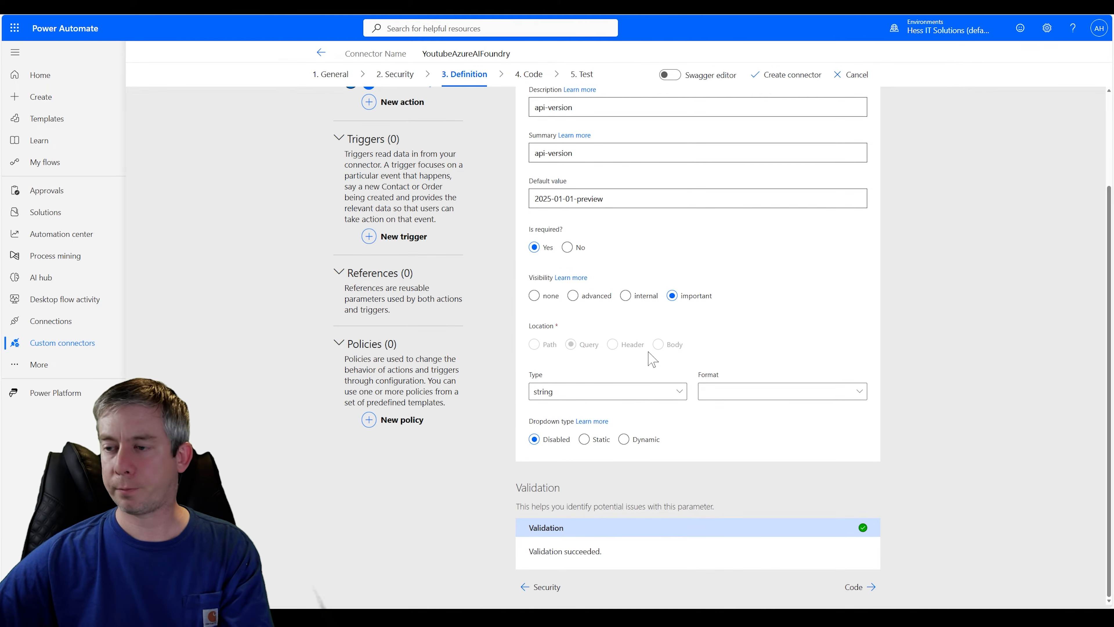
Edit the Content-Type header parameter and copy its name into both its description and summary
scroll(644, 321, up, 3)
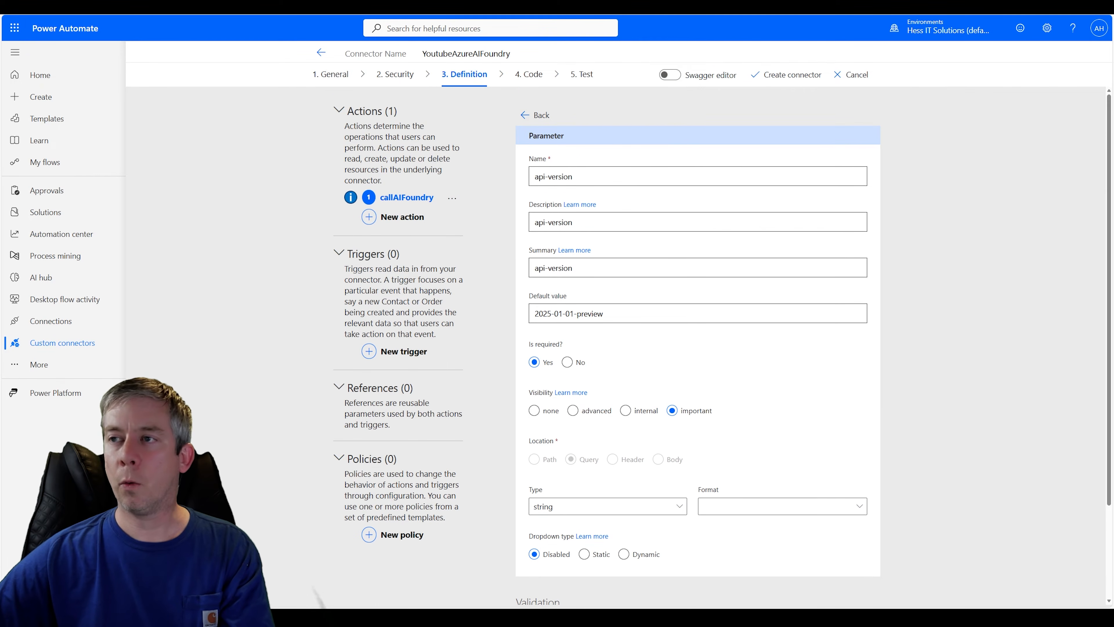
click(525, 117)
scroll(657, 307, down, 10)
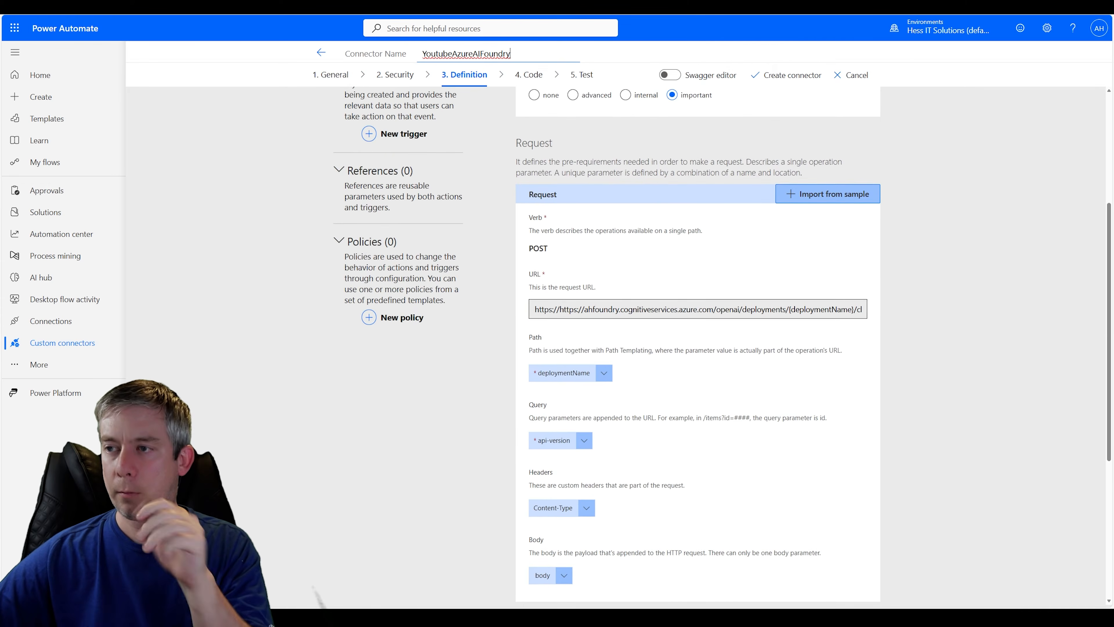
click(586, 236)
click(583, 253)
drag(587, 177, 514, 183)
key(ctrl+c)
click(564, 223)
key(ctrl+v)
click(573, 268)
key(ctrl+v)
Set the Content-Type parameter's default value to application/json, check it against the curl sample in Azure AI Foundry, and return to the action
click(567, 325)
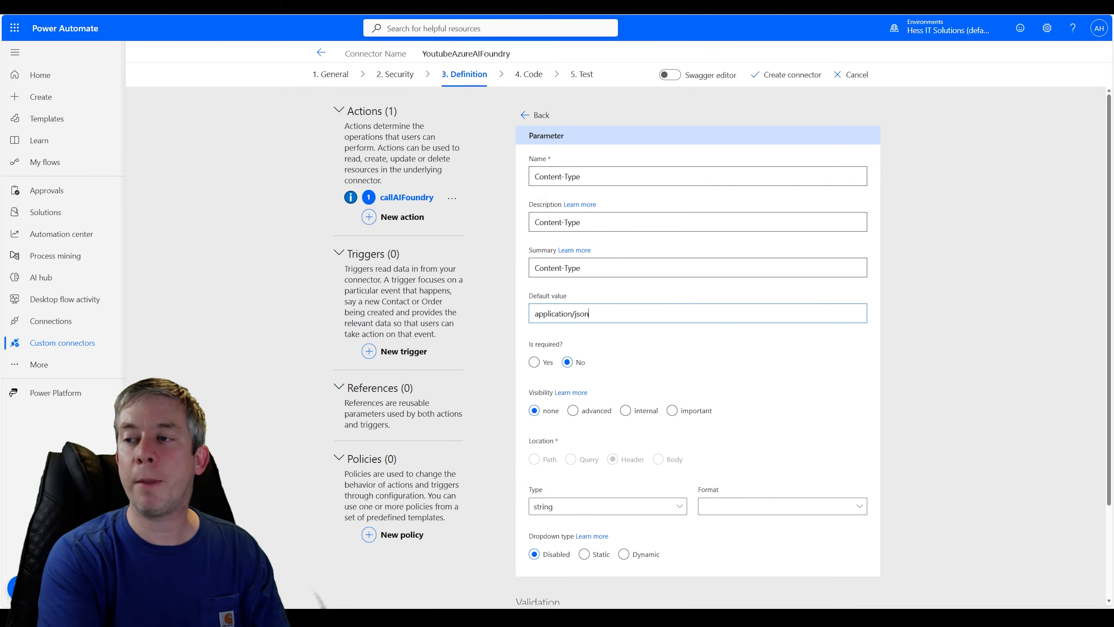
click(623, 599)
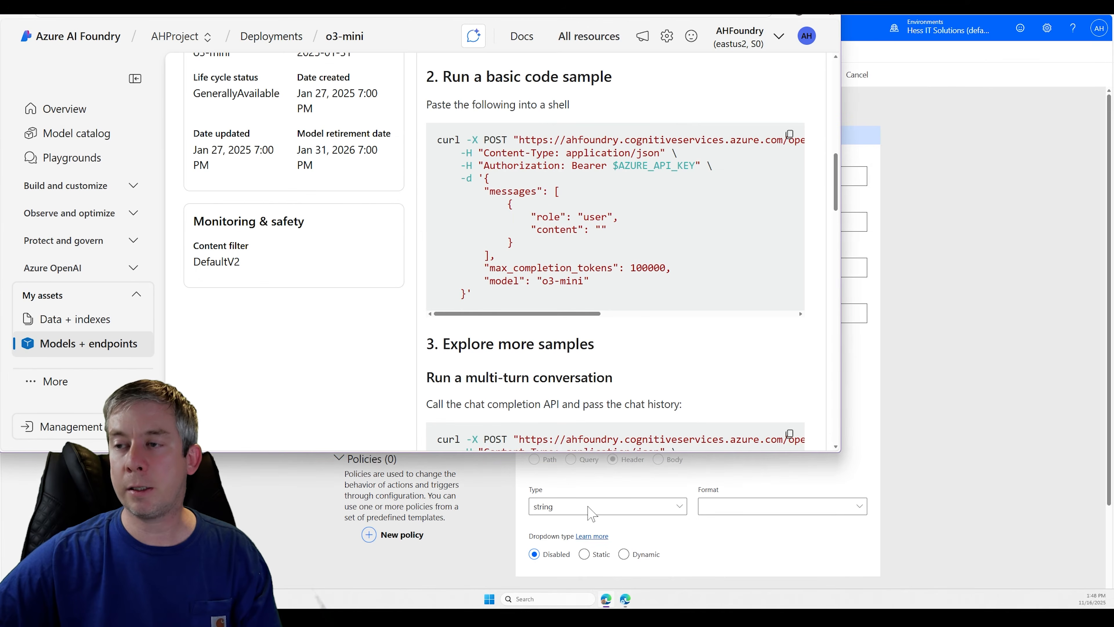
drag(567, 153, 659, 154)
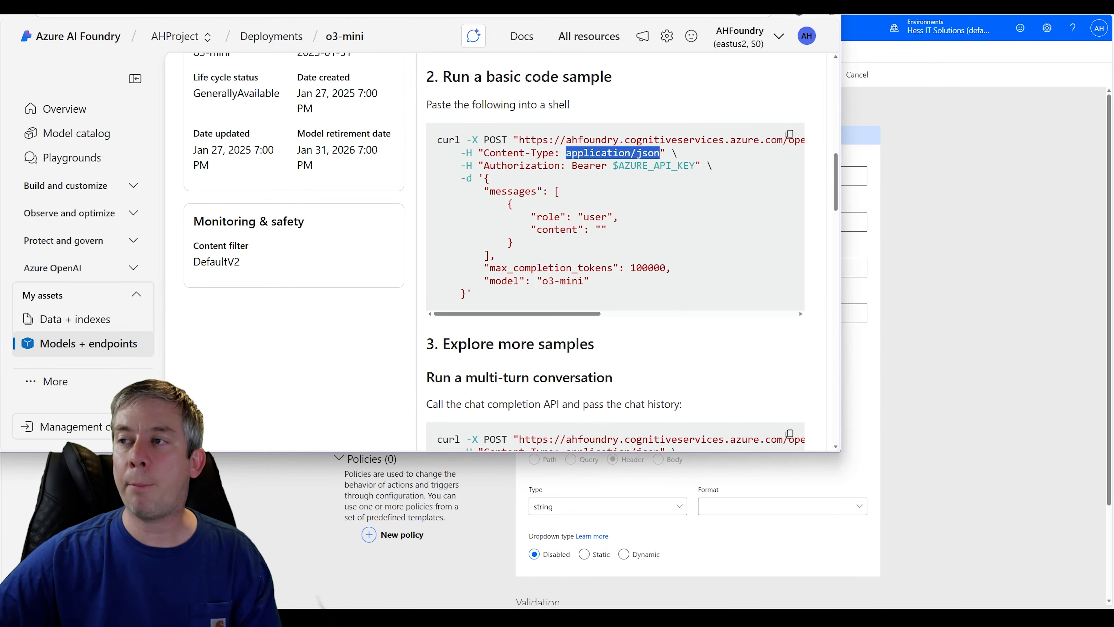
click(875, 294)
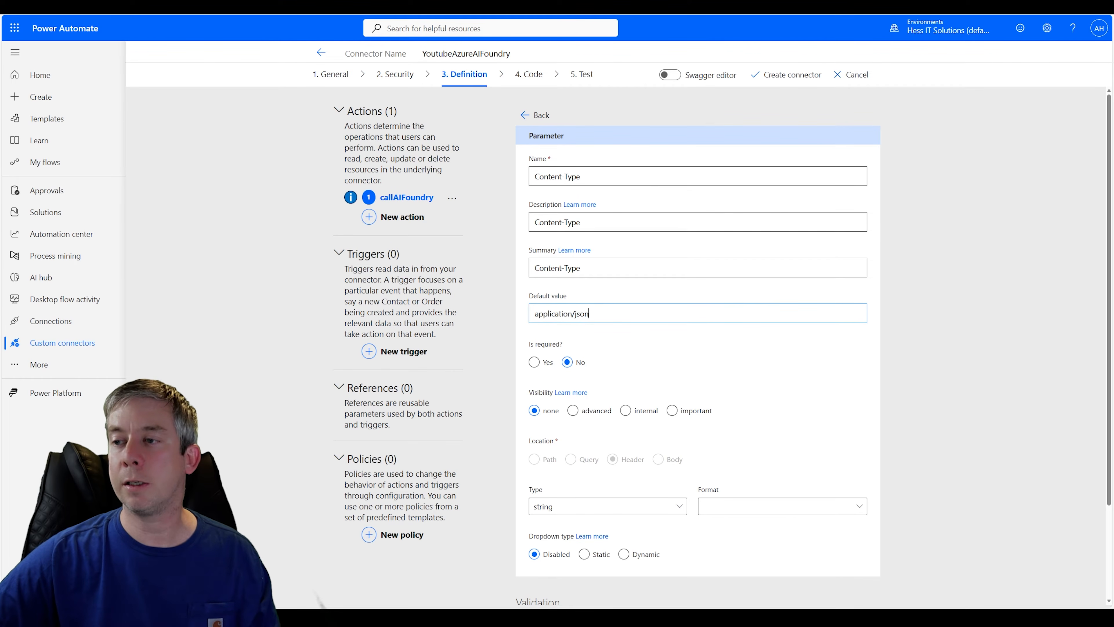
scroll(627, 371, down, 2)
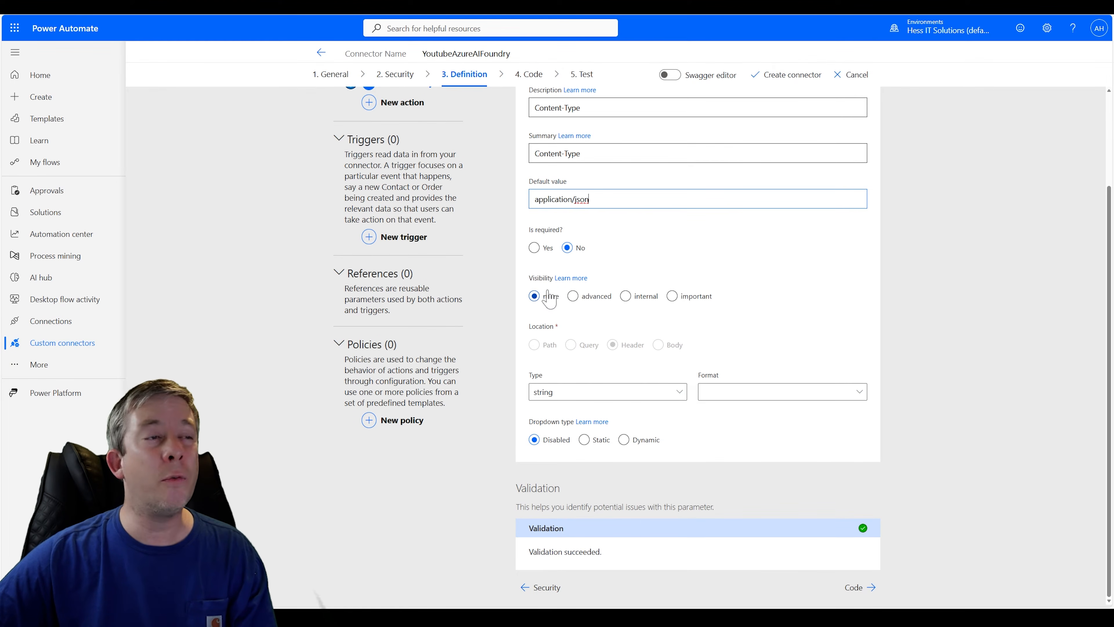
scroll(574, 251, up, 3)
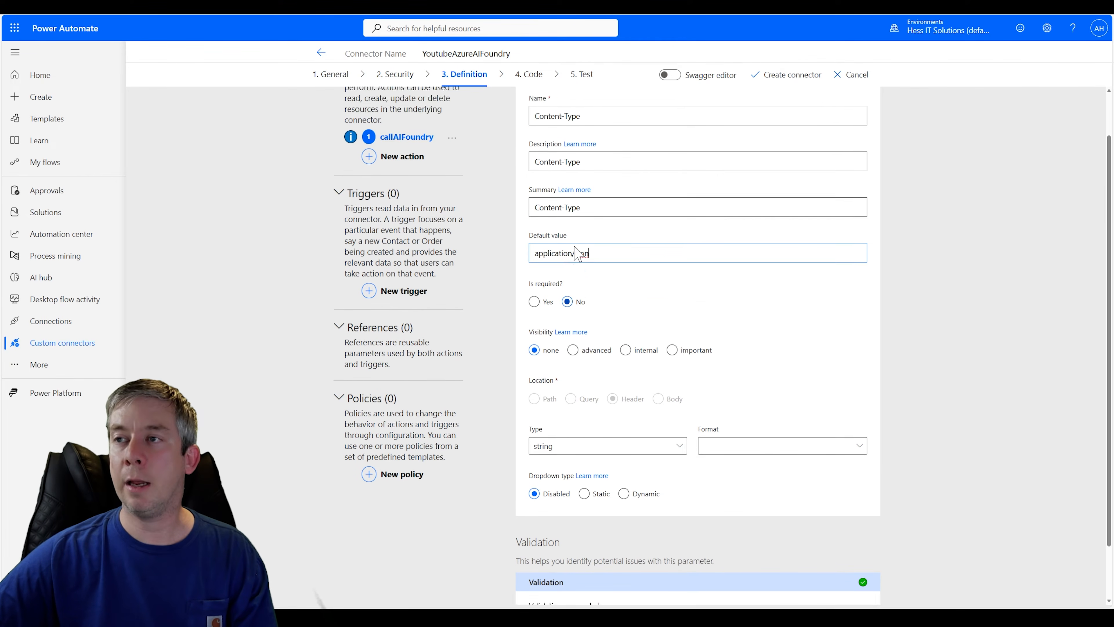
click(529, 115)
Reopen the Content-Type header parameter and make it required
scroll(584, 264, down, 10)
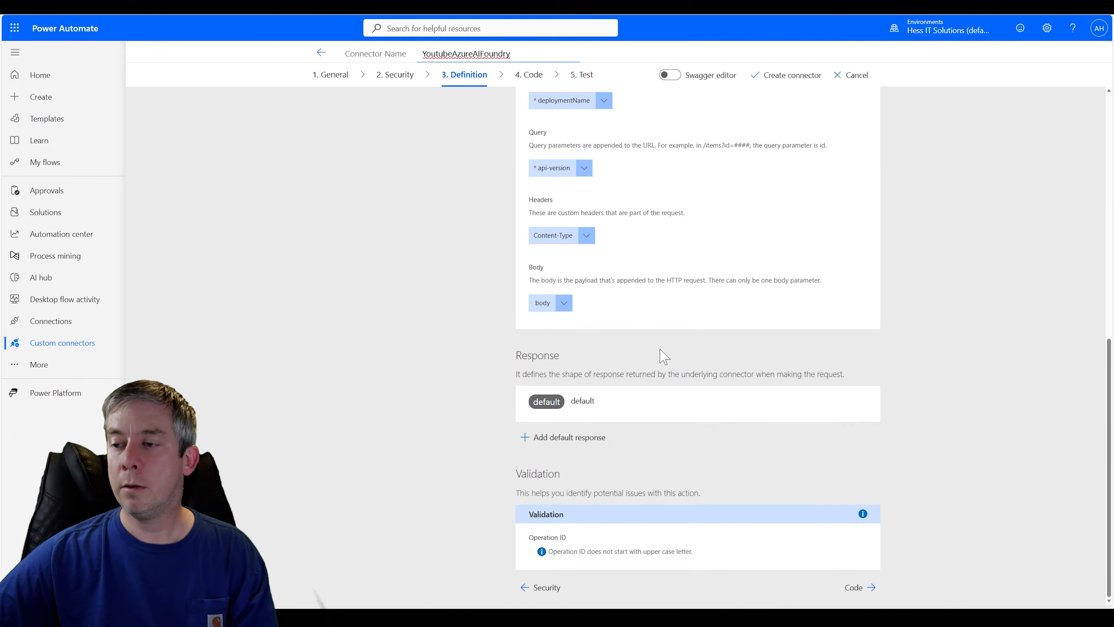
click(554, 235)
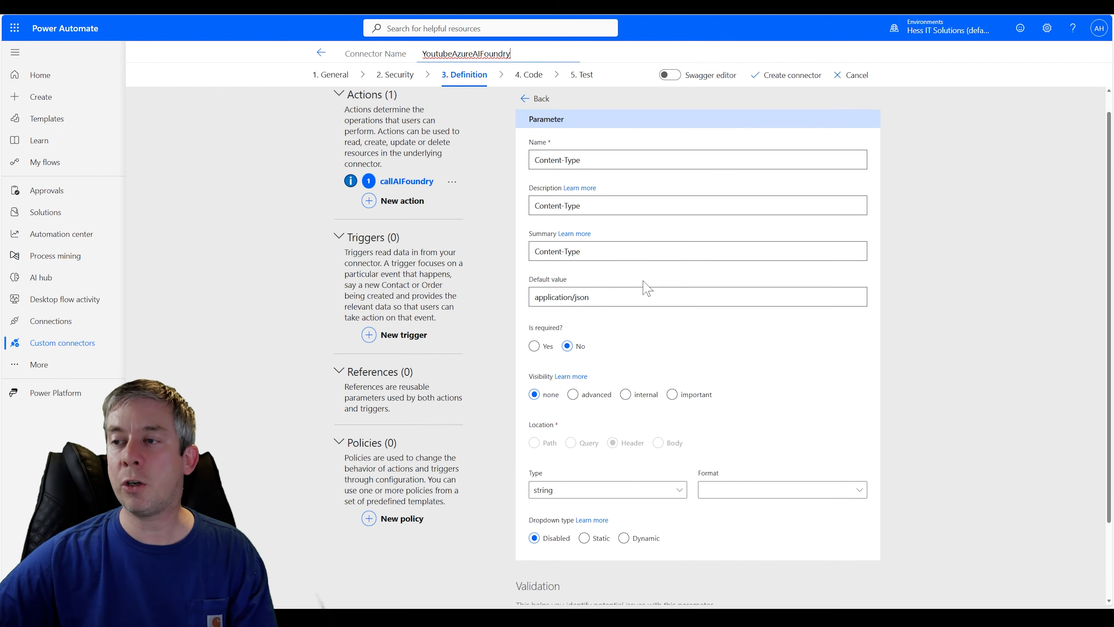
scroll(594, 267, down, 2)
scroll(532, 259, up, 3)
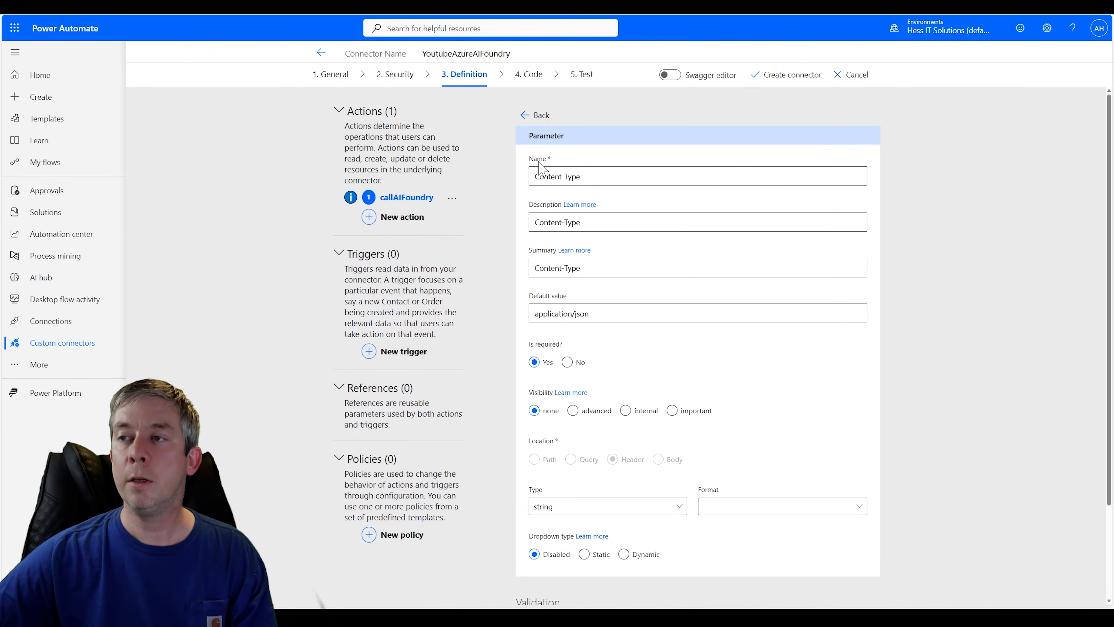
Return to the action, edit the body parameter, make it required and set its visibility to important
click(527, 114)
scroll(570, 382, down, 5)
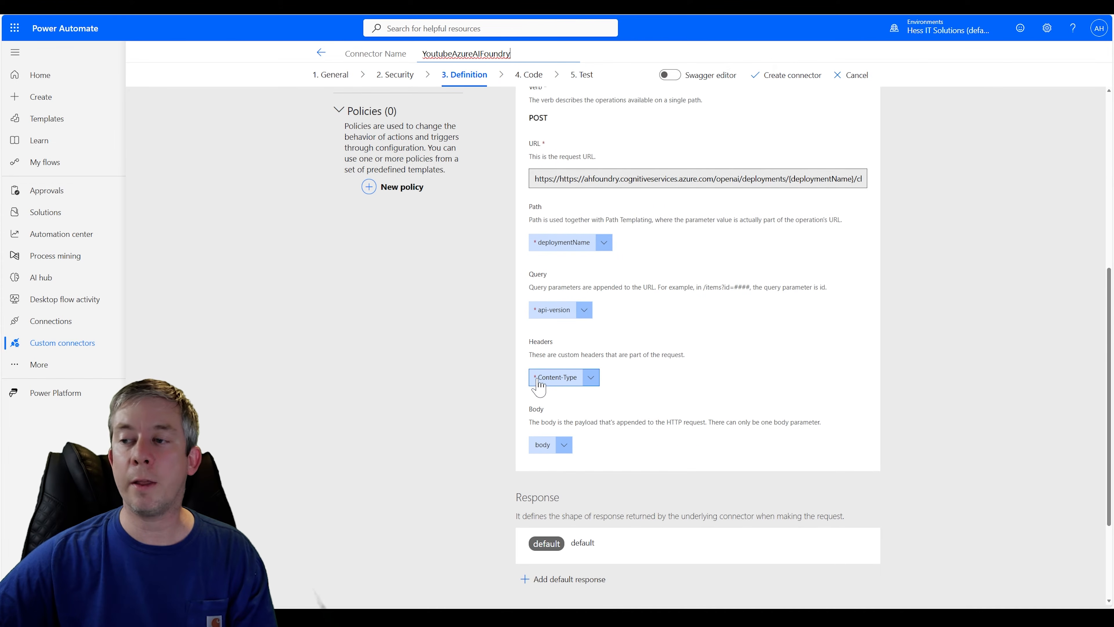
scroll(614, 391, down, 3)
click(564, 303)
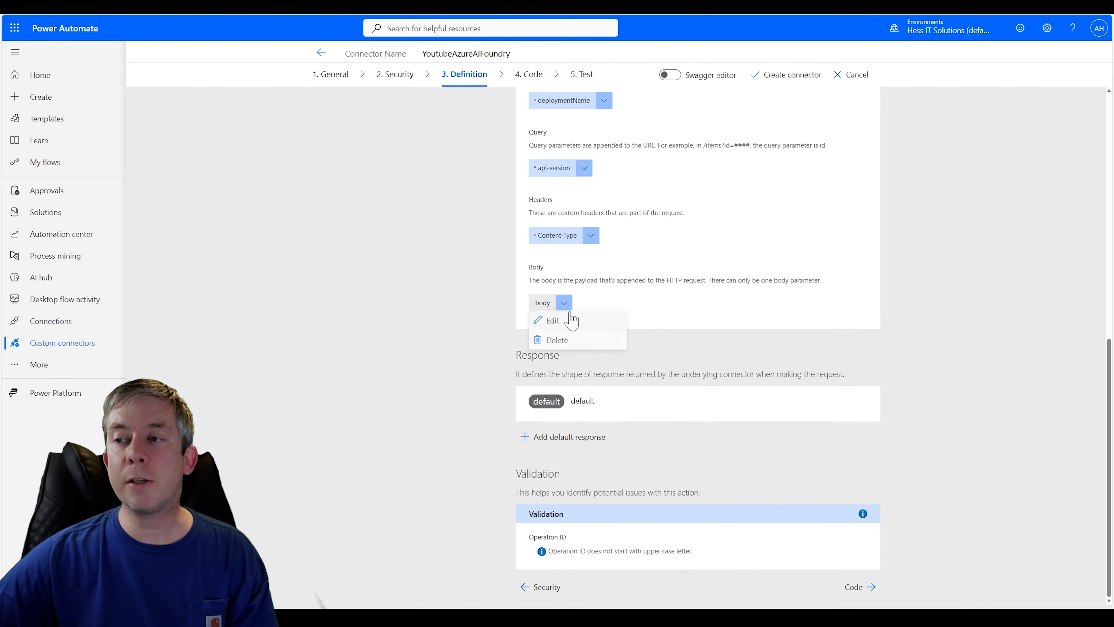
click(565, 327)
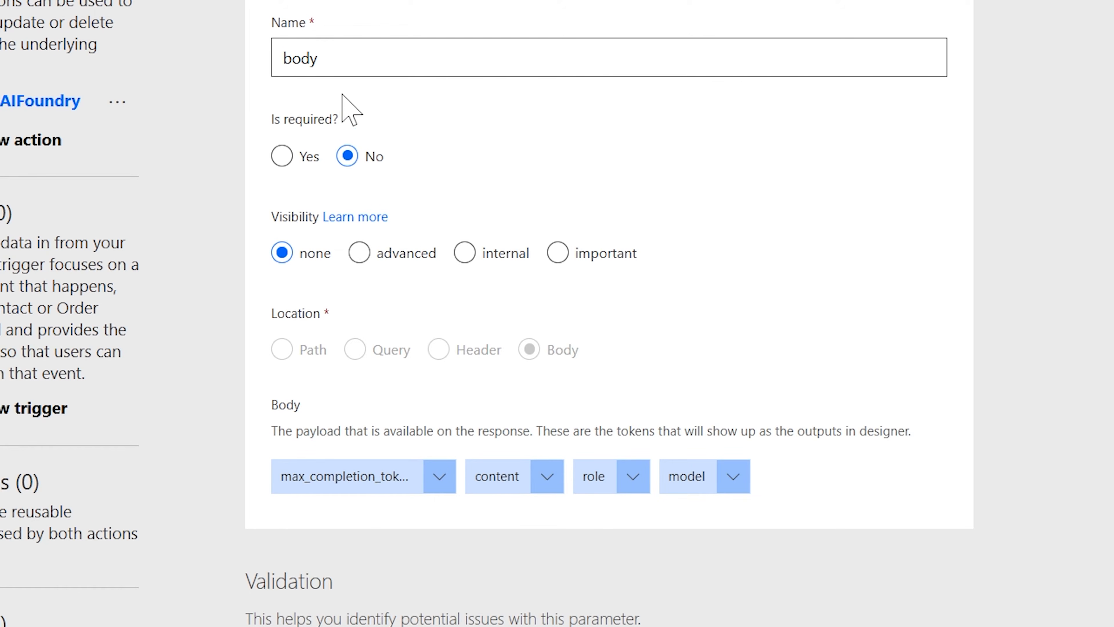
click(281, 154)
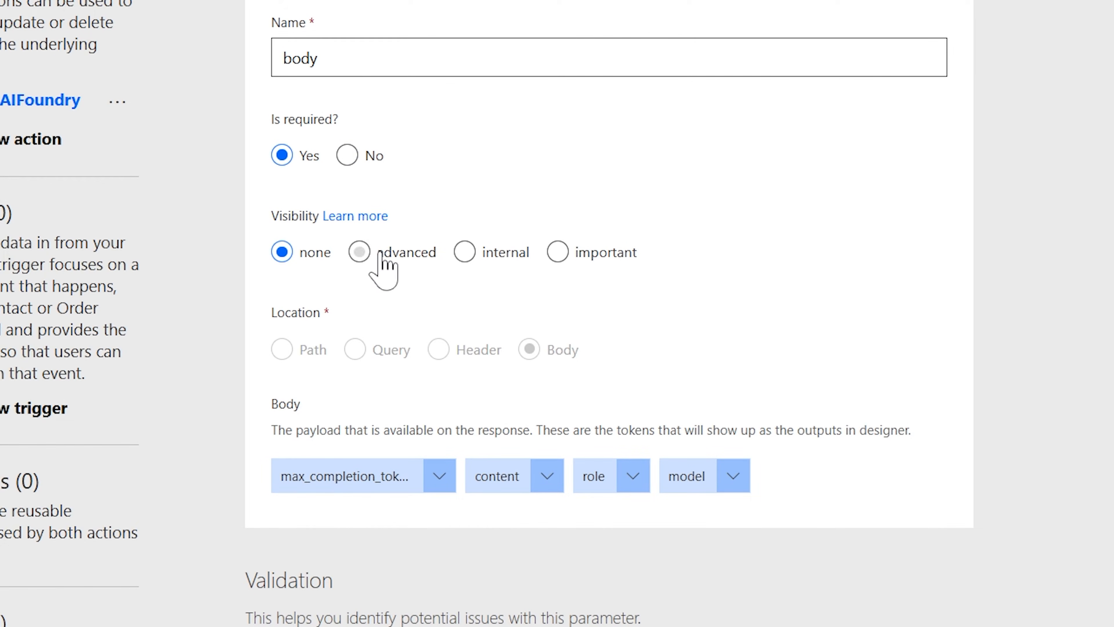
click(573, 254)
Edit the body's max_completion_tokens property and copy its description into its title
click(438, 479)
click(366, 511)
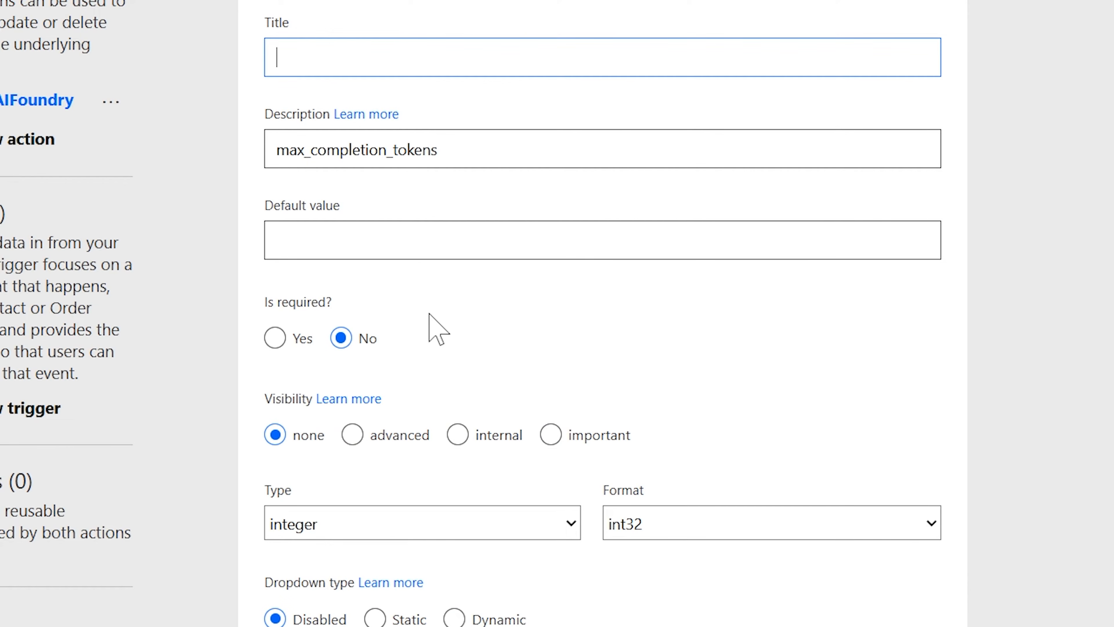
click(381, 150)
key(ctrl+a)
key(ctrl+c)
key(shift+Tab)
key(shift+Tab)
key(ctrl+v)
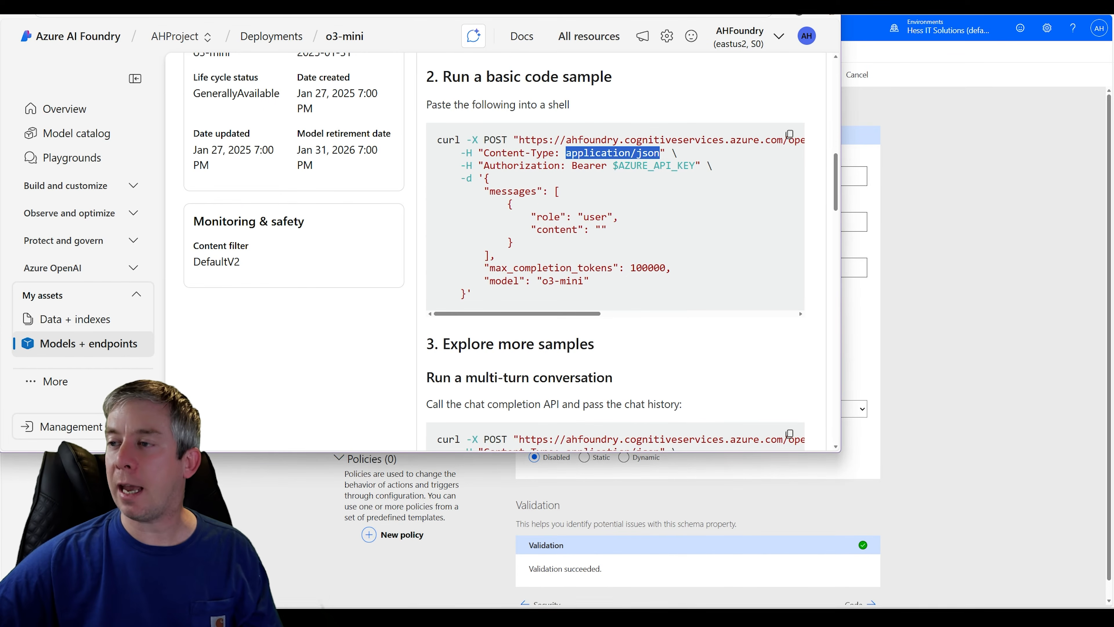
Consult the token limit in the Azure AI Foundry curl sample, then set max_completion_tokens to default 10000, required, with important visibility
drag(630, 268, 659, 268)
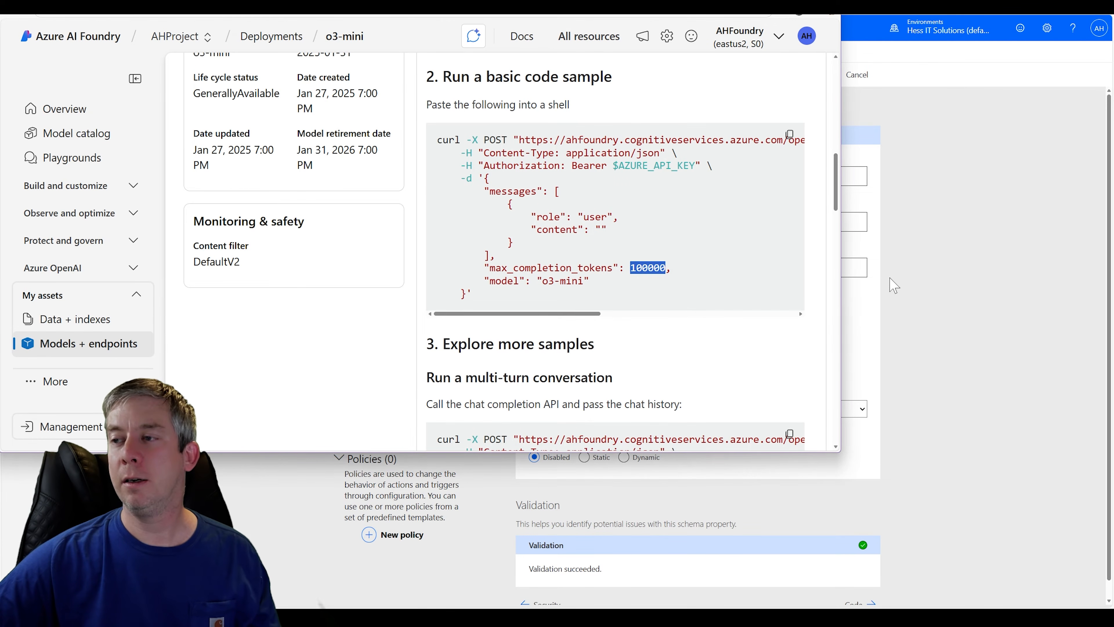
click(911, 279)
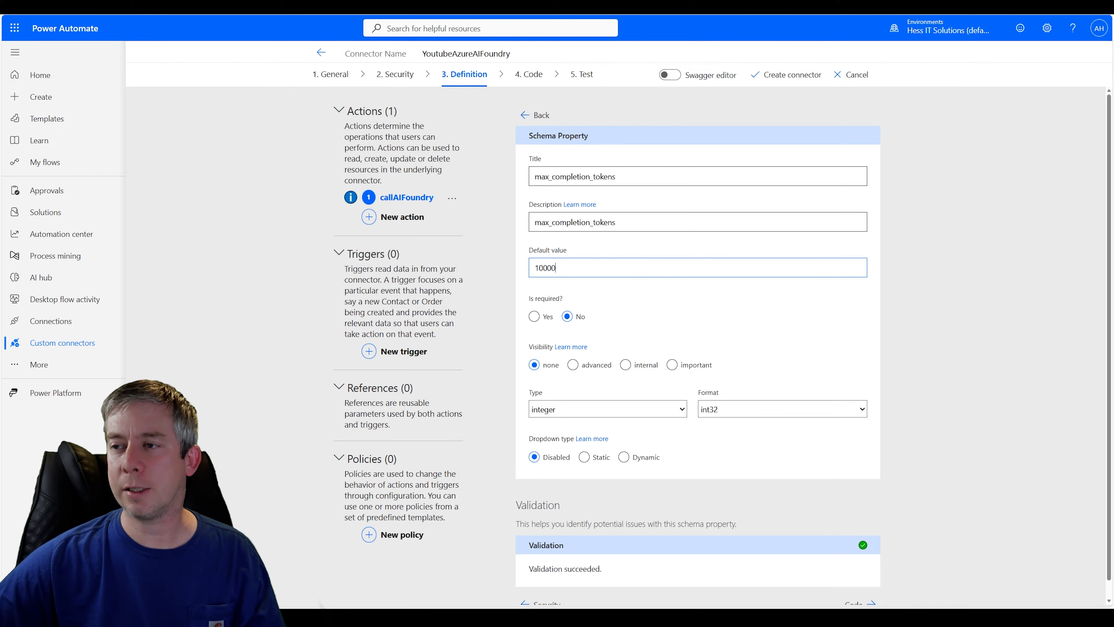
scroll(576, 307, down, 1)
click(533, 300)
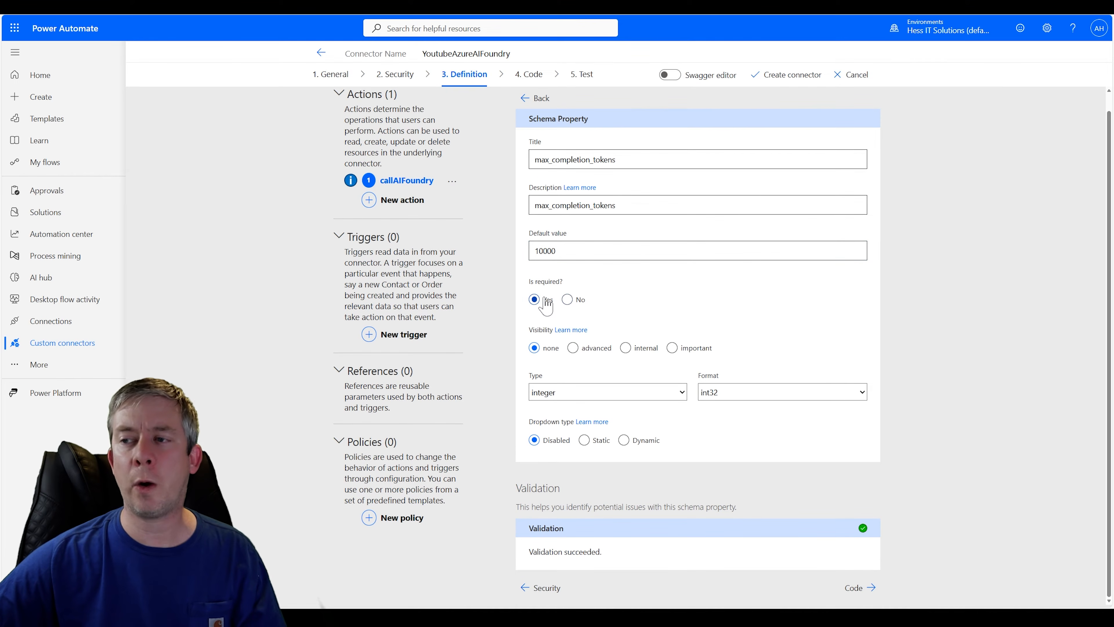
click(671, 348)
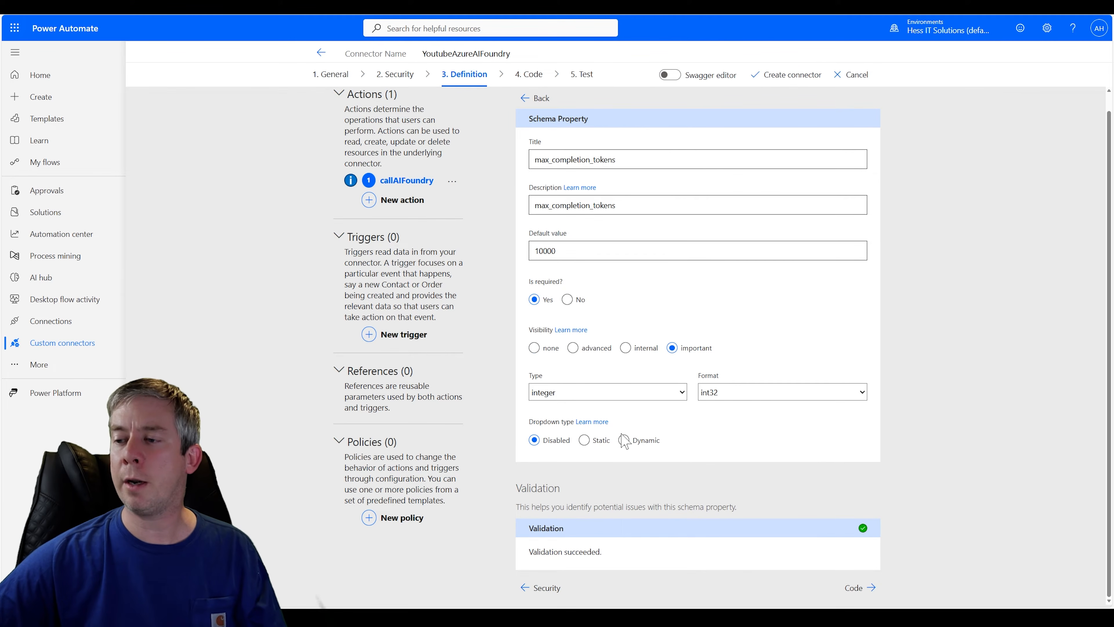
Give max_completion_tokens a static dropdown with the values 10000, 50000, 100000 and return to the body parameter
click(584, 440)
scroll(565, 421, down, 1)
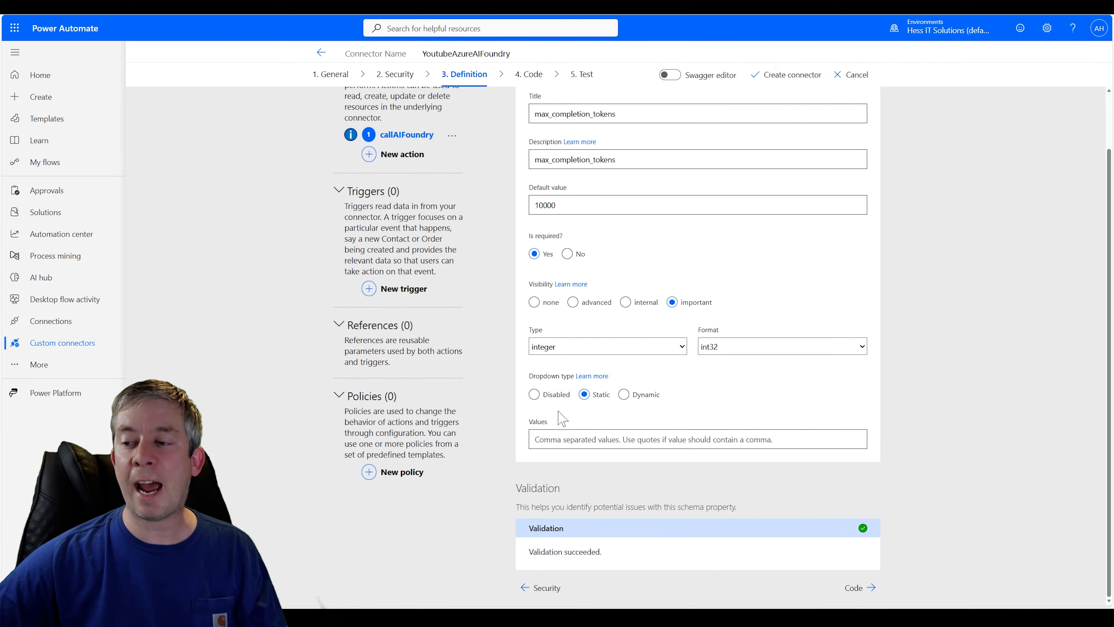
click(584, 437)
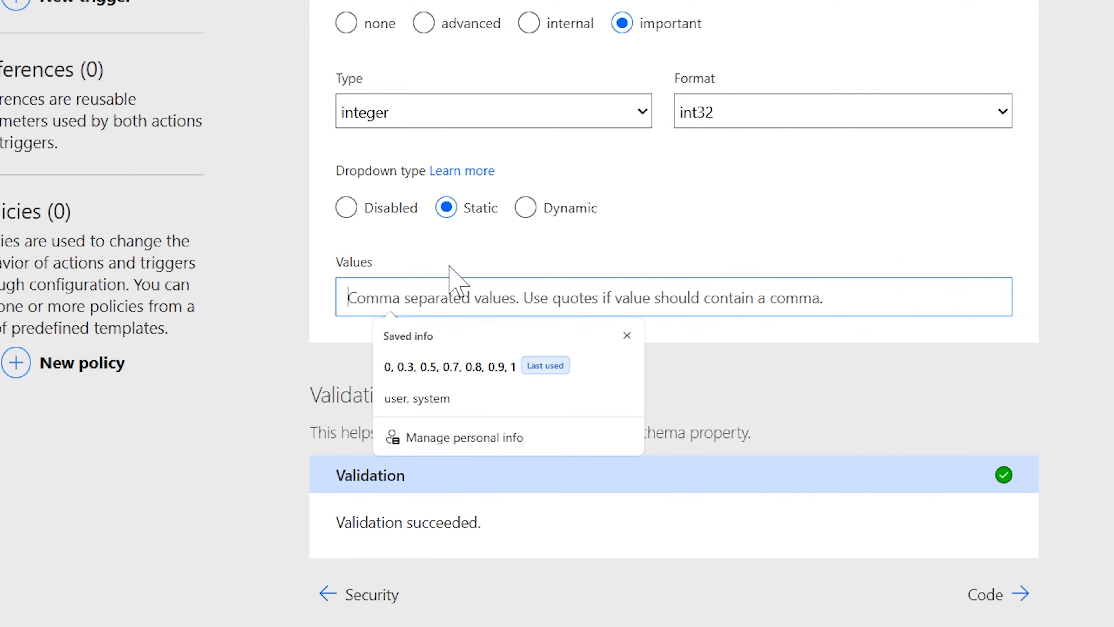
text(100000)
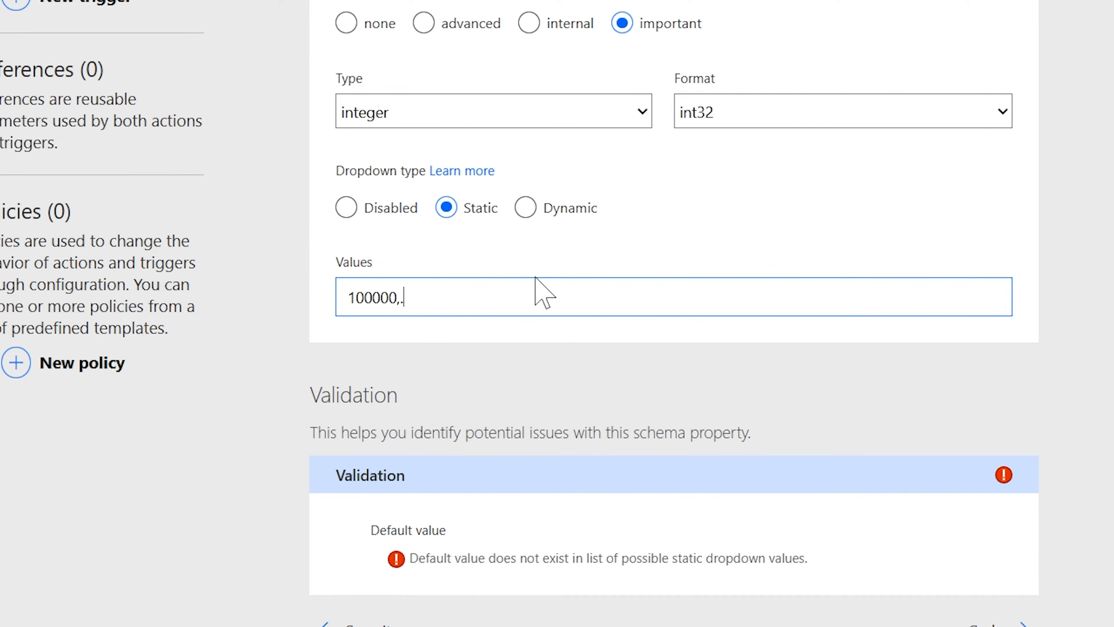
text(, 50000, 100)
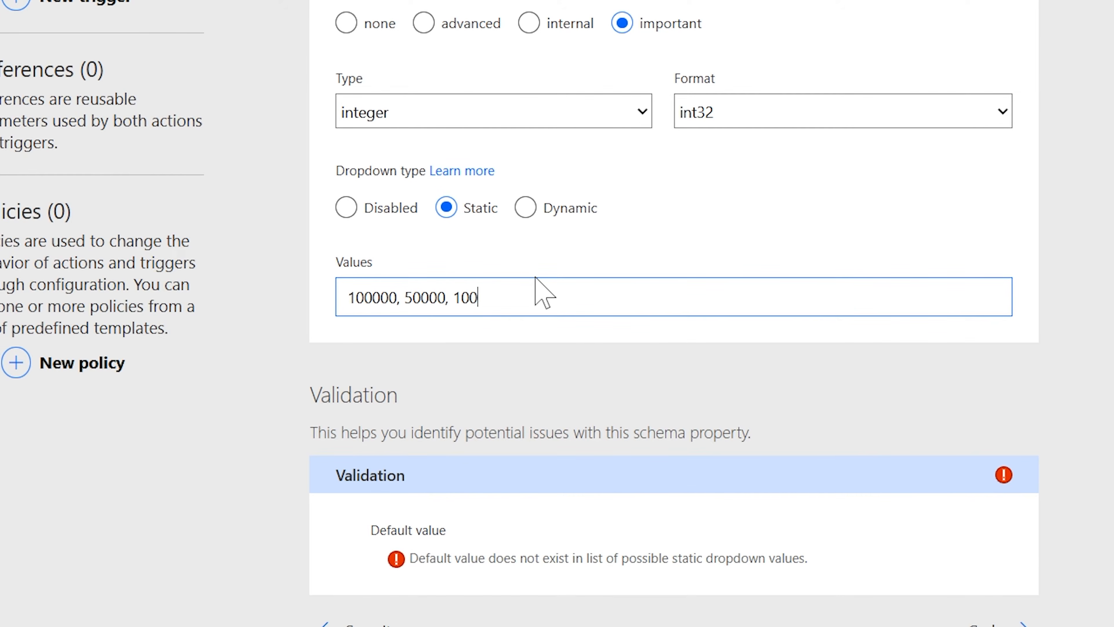
text(00)
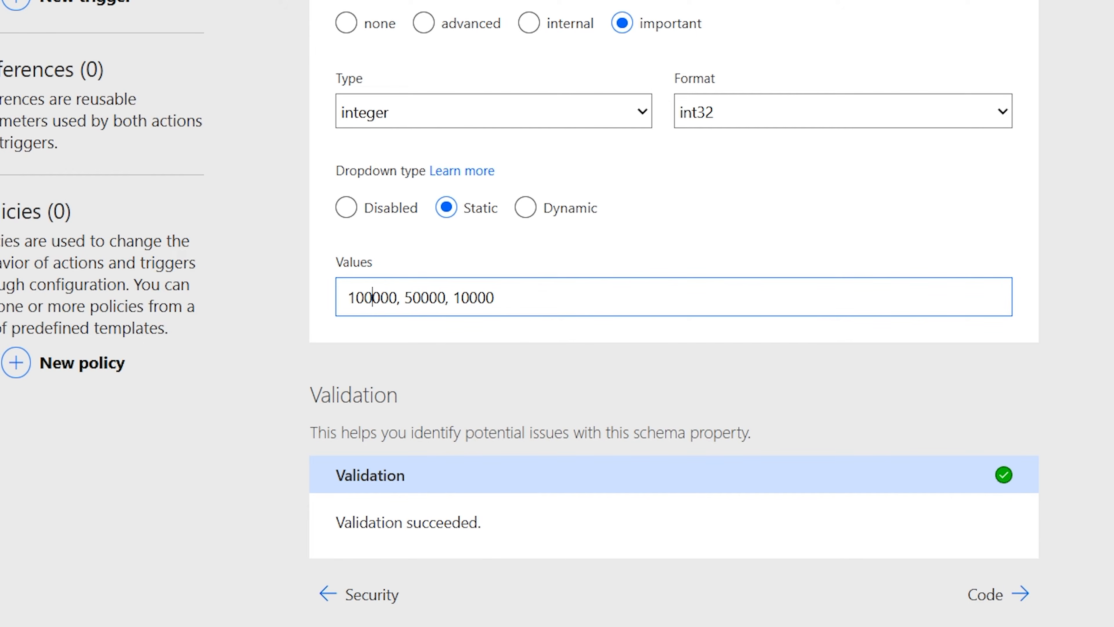
key(BackSpace)
click(1089, 224)
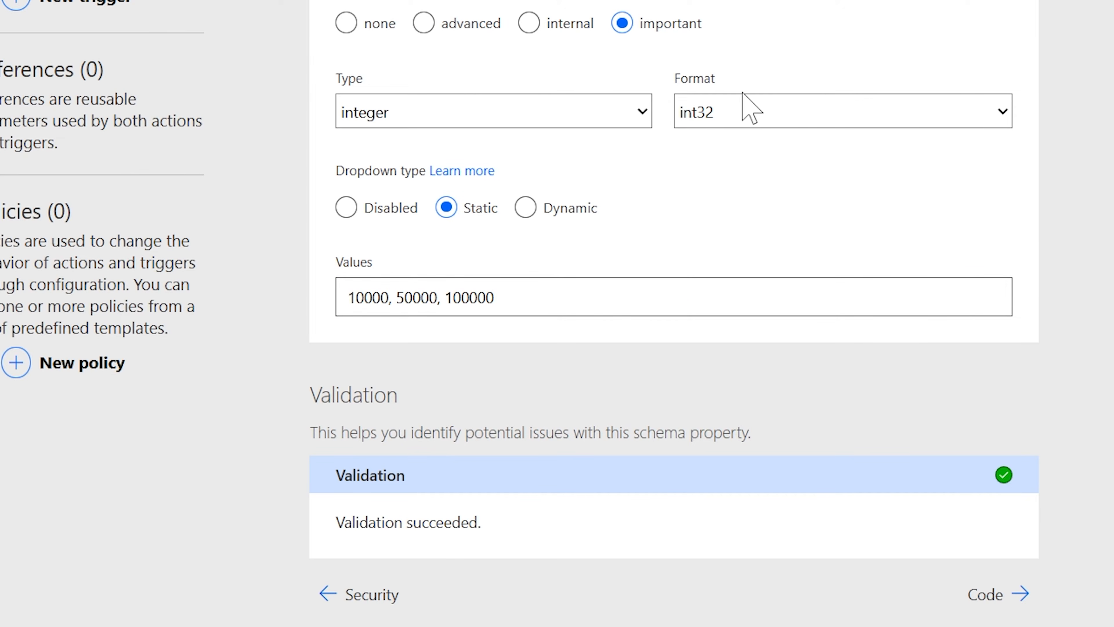
scroll(548, 40, up, 3)
scroll(624, 94, down, 3)
scroll(473, 13, up, 3)
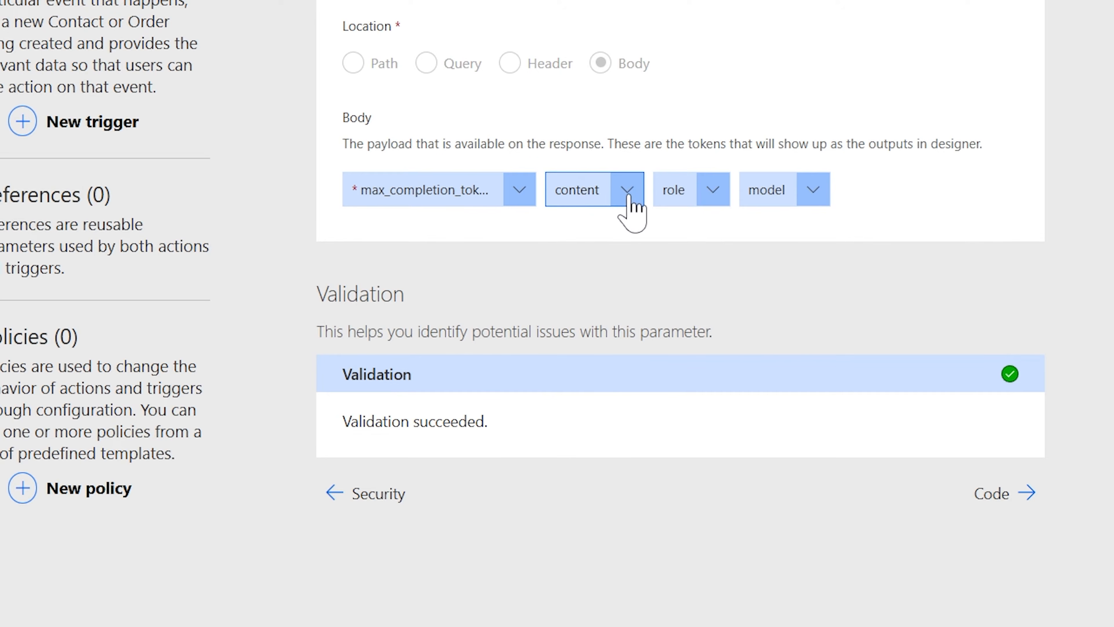
Edit the body's content property and copy its description into its title
click(628, 190)
click(592, 228)
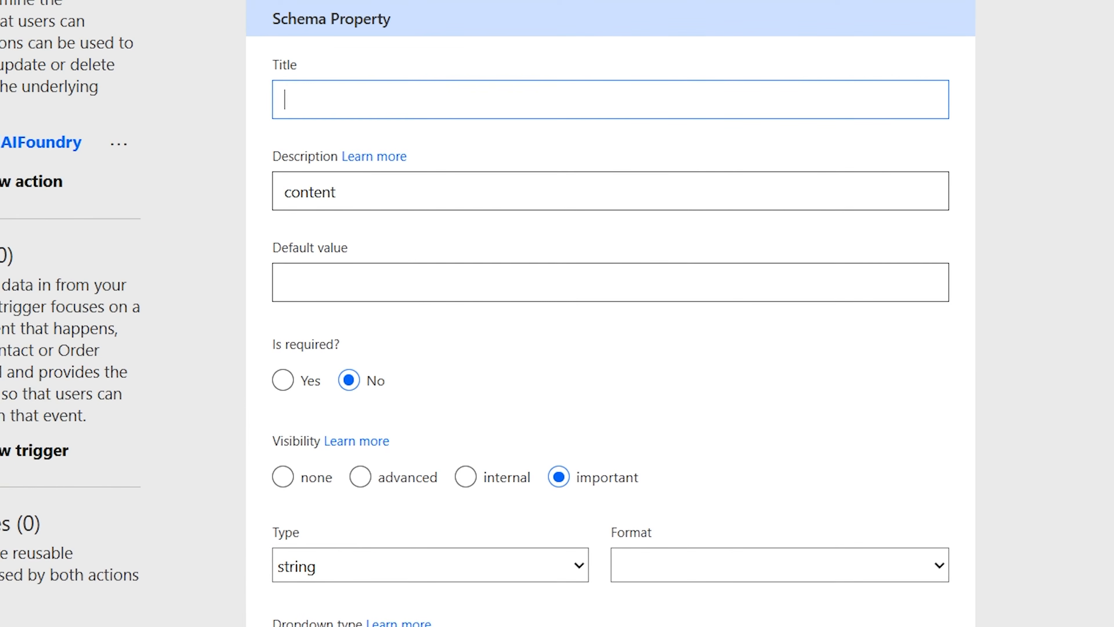
key(Tab)
key(ctrl+c)
key(shift+Tab)
key(ctrl+v)
Set the content property's default value to "Write your prompt here", make it required, and return to the body parameter
click(354, 289)
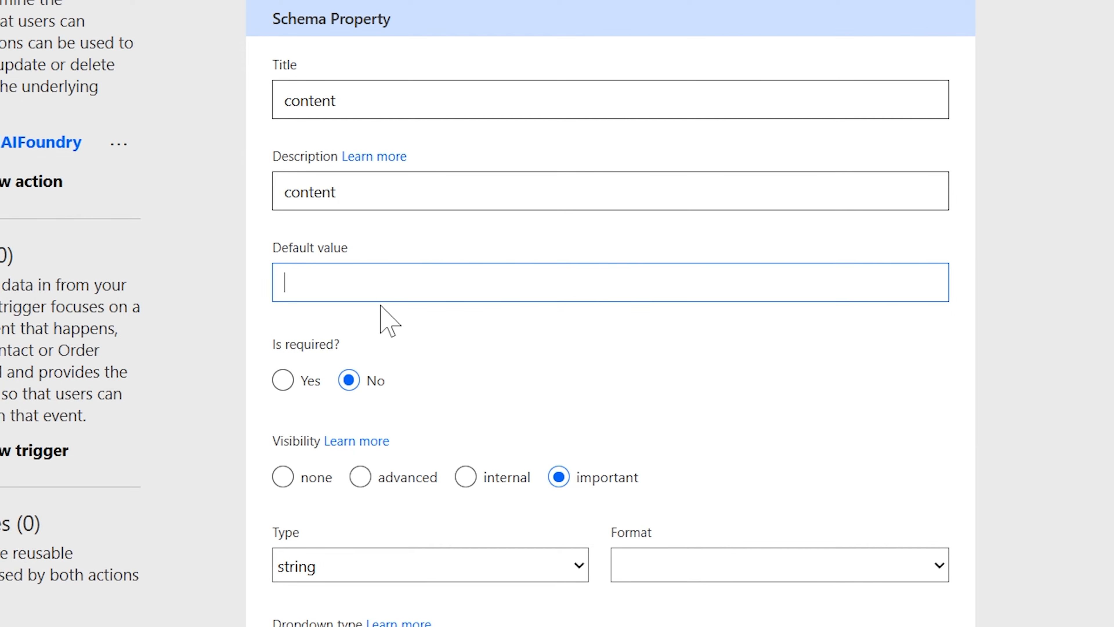
text(Write your prompt here)
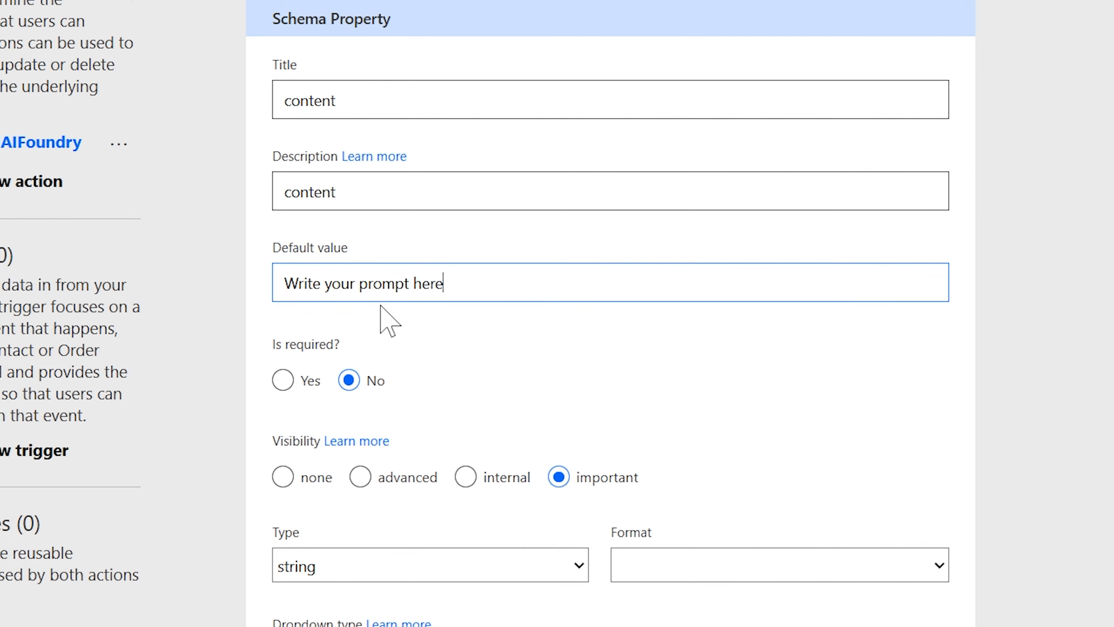
click(285, 380)
scroll(571, 355, down, 1)
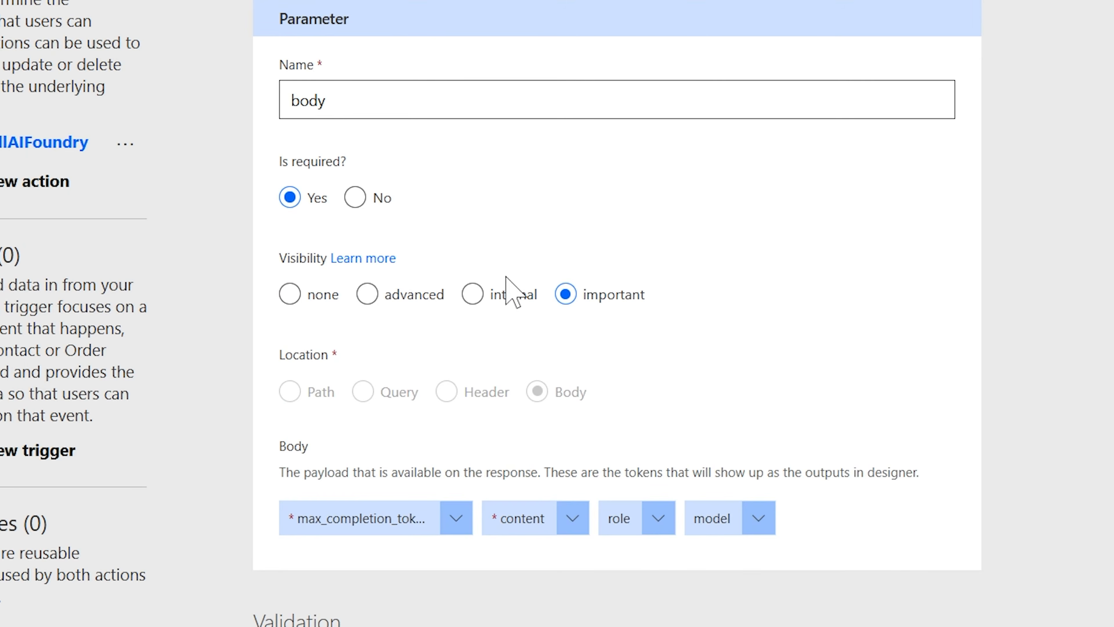
Edit the role property, consulting the curl sample's messages block: set title "role" and default value "user", and make it required
click(654, 518)
click(641, 551)
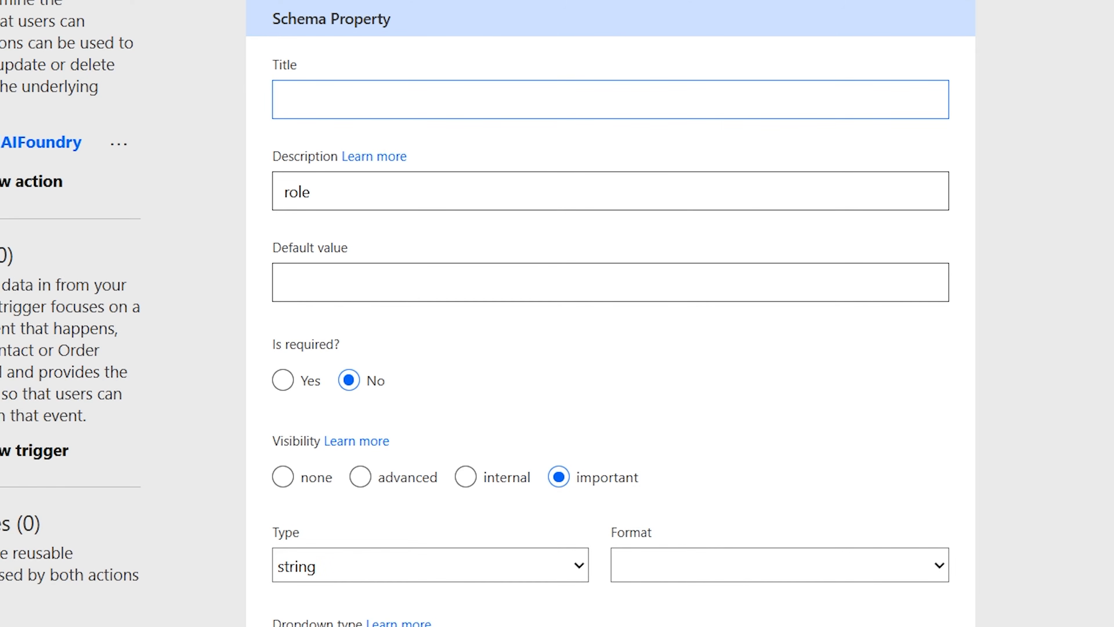
key(alt+Tab)
drag(325, 129, 194, 258)
key(alt+Tab)
click(427, 282)
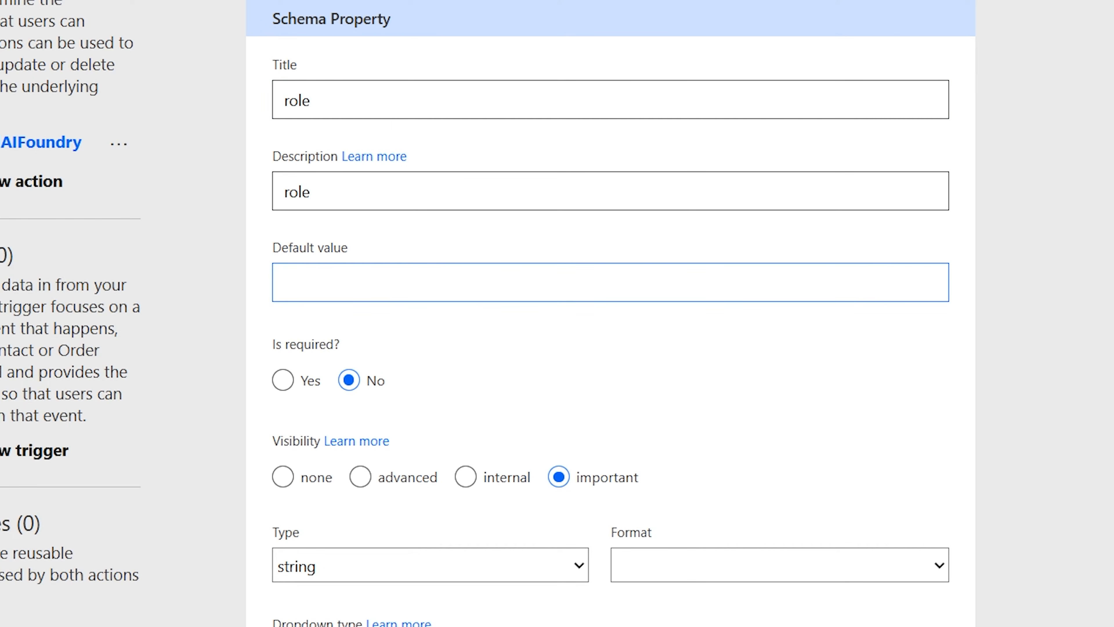
click(292, 381)
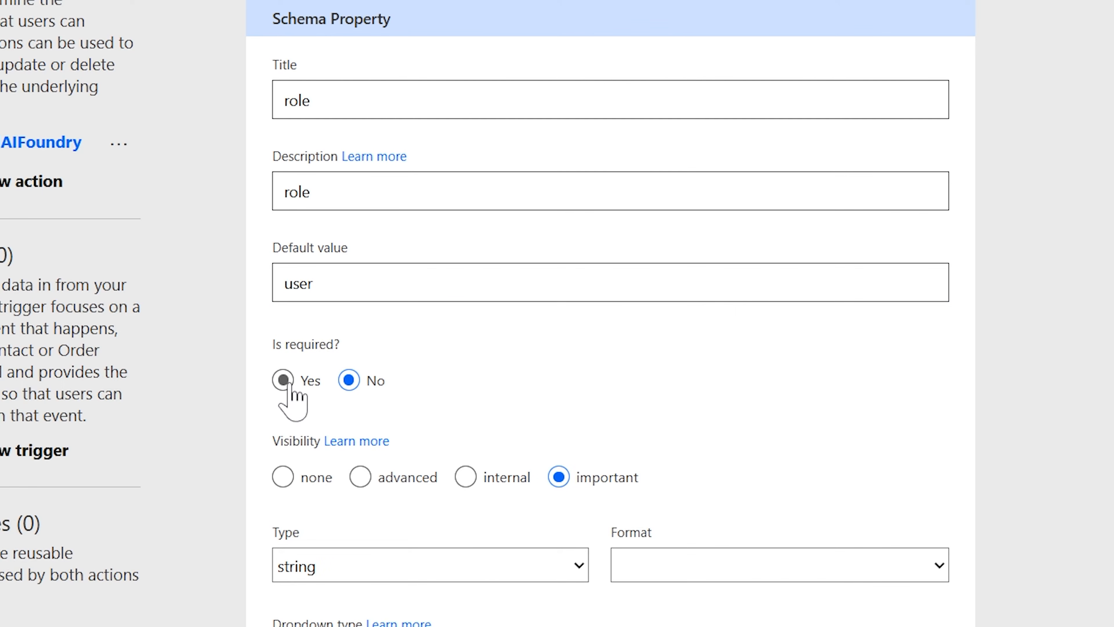
scroll(652, 368, down, 1)
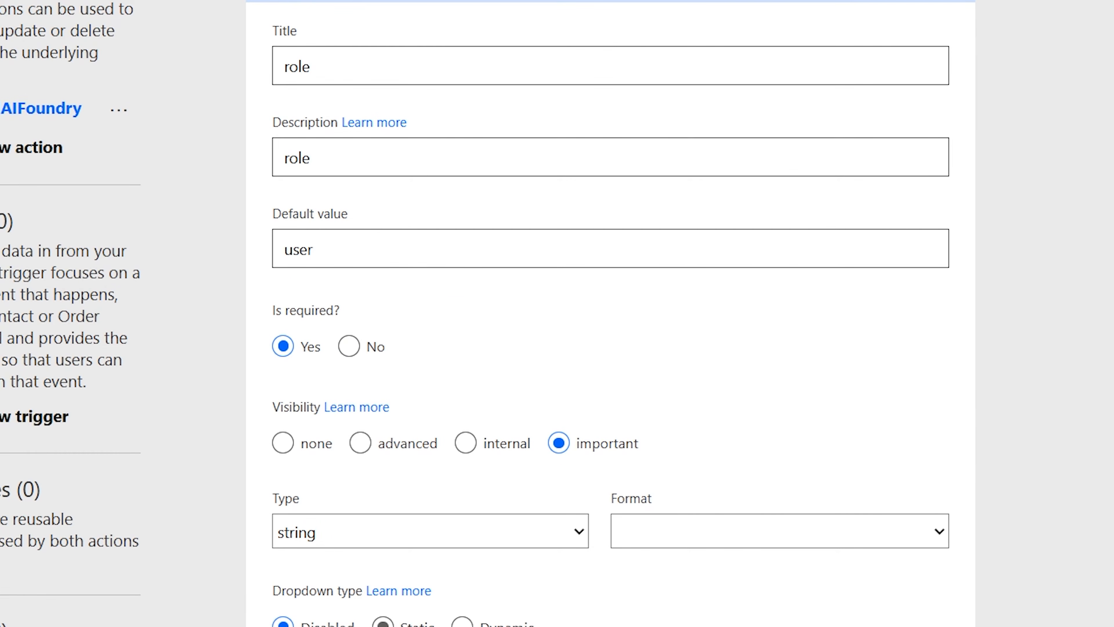
Examine the basic and multi-turn curl samples in Azure AI Foundry for the role values that messages can use
scroll(610, 314, down, 2)
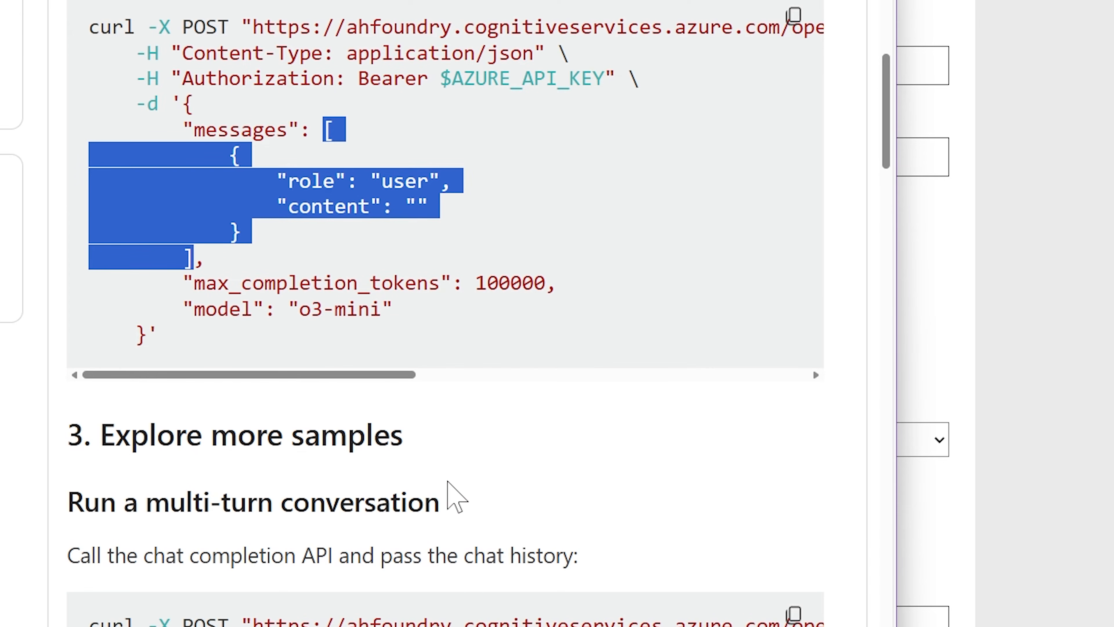
scroll(453, 495, down, 10)
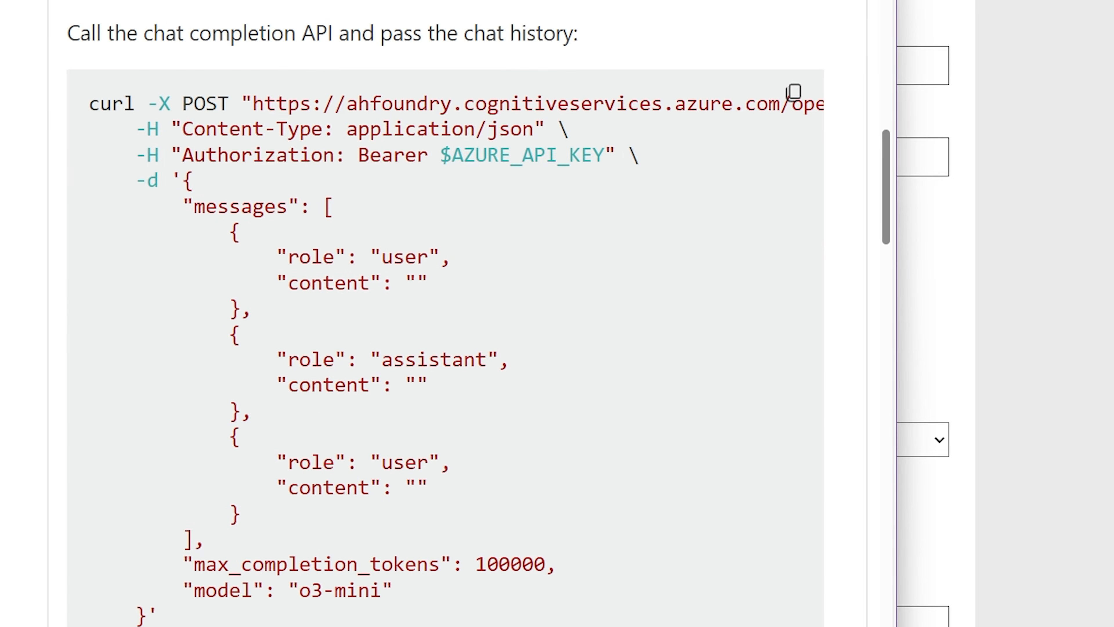
double_click(401, 257)
scroll(447, 395, down, 5)
scroll(452, 401, up, 3)
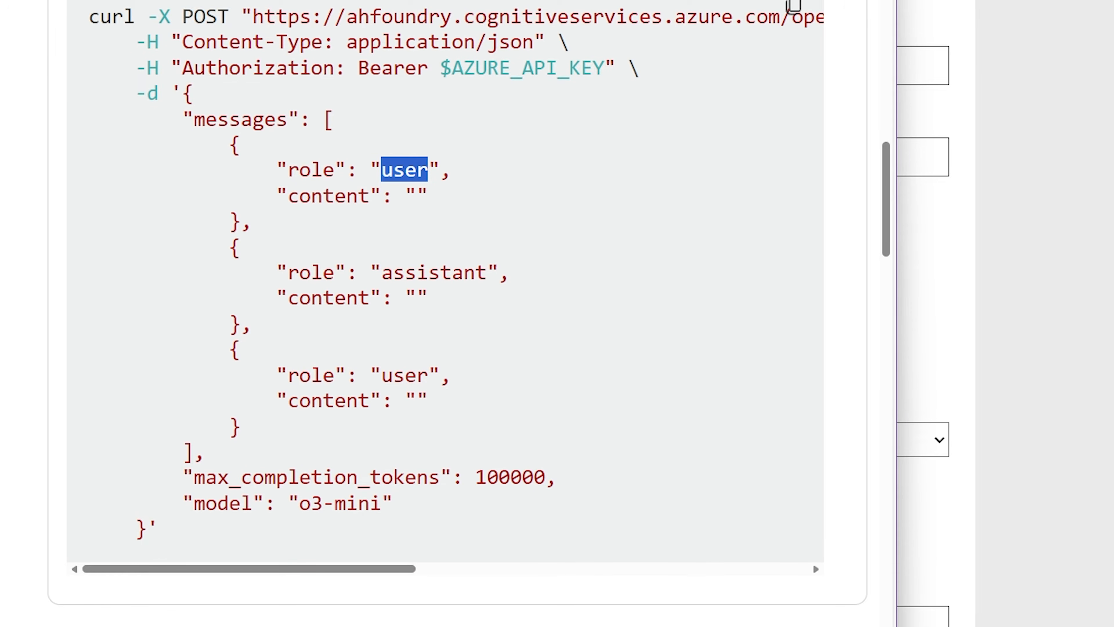
scroll(426, 356, up, 4)
scroll(426, 356, down, 12)
scroll(425, 357, up, 13)
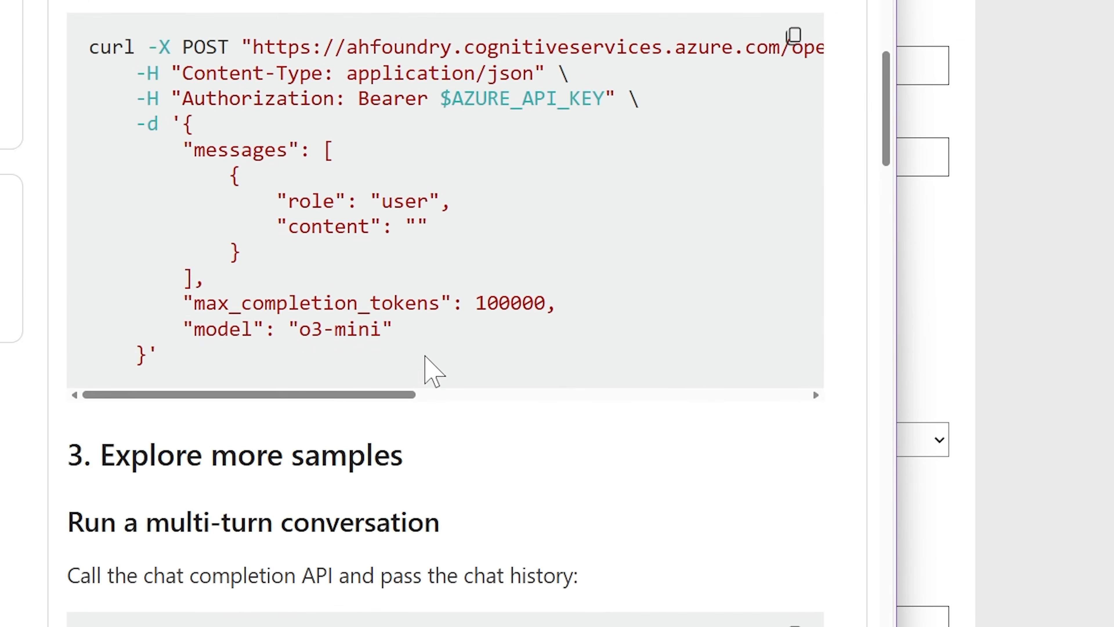
scroll(426, 360, up, 20)
scroll(426, 360, down, 14)
scroll(426, 360, down, 20)
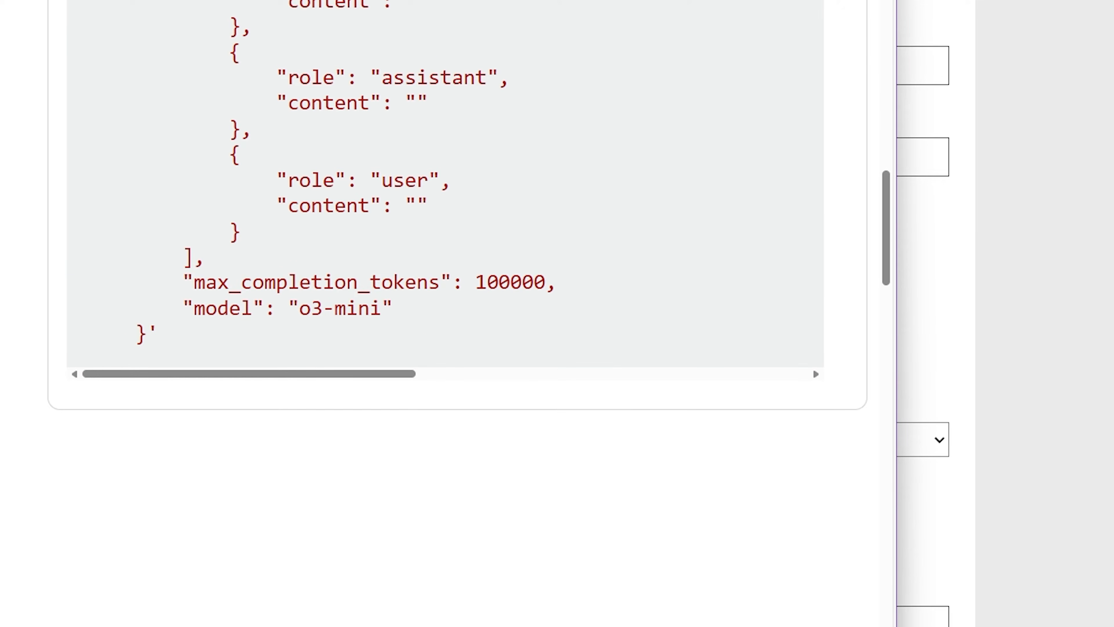
scroll(444, 308, up, 5)
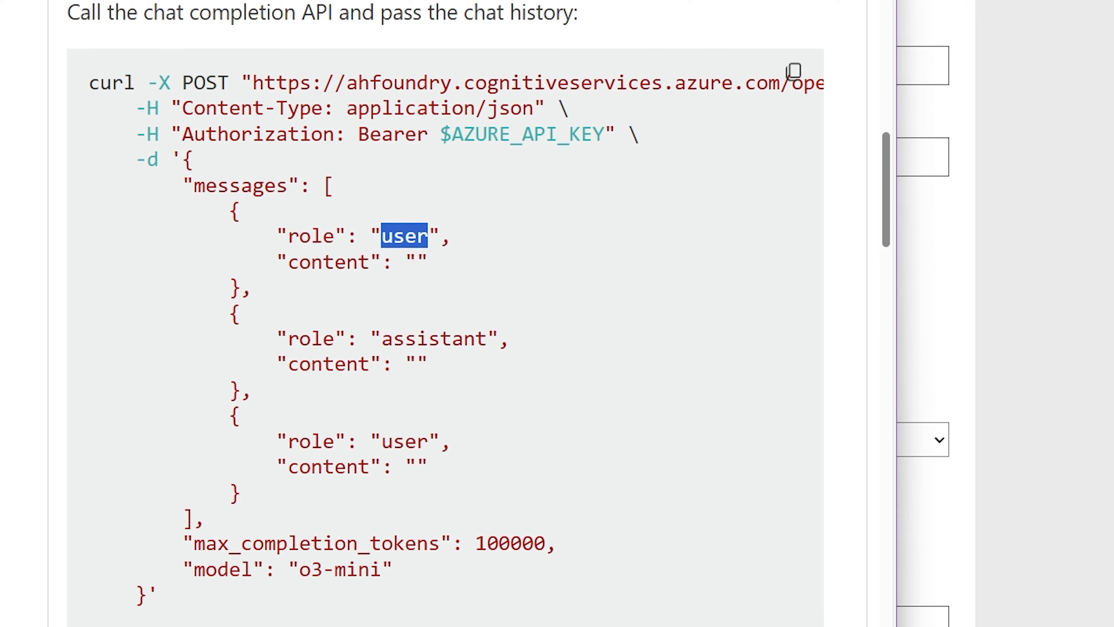
Switch back to Power Automate, set the role property's dropdown type to Disabled, and return to the body parameter
click(1108, 319)
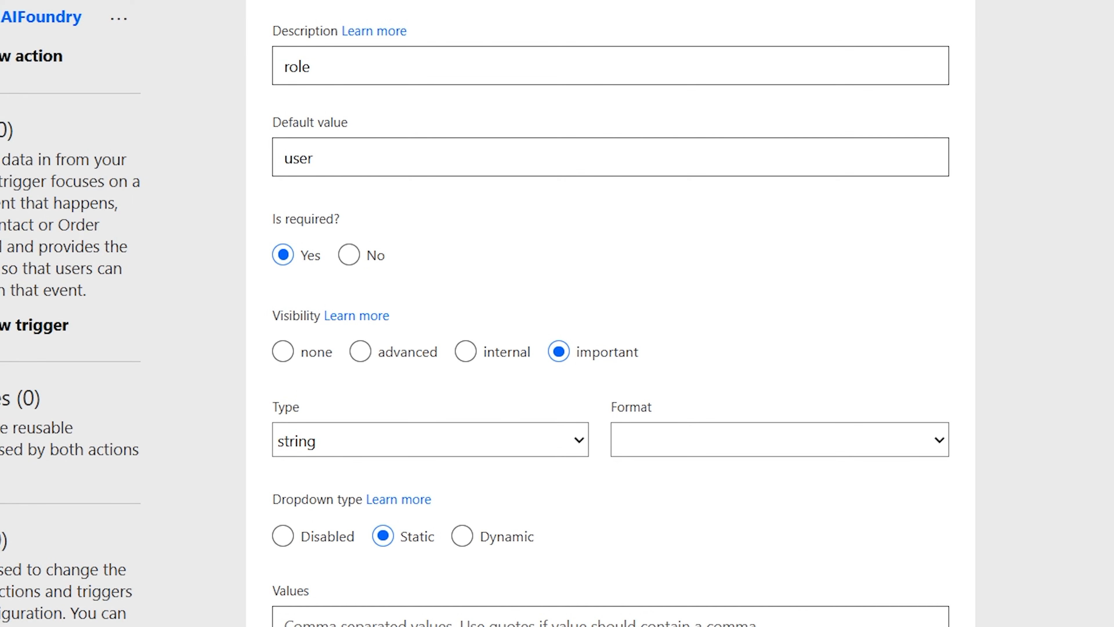
click(285, 537)
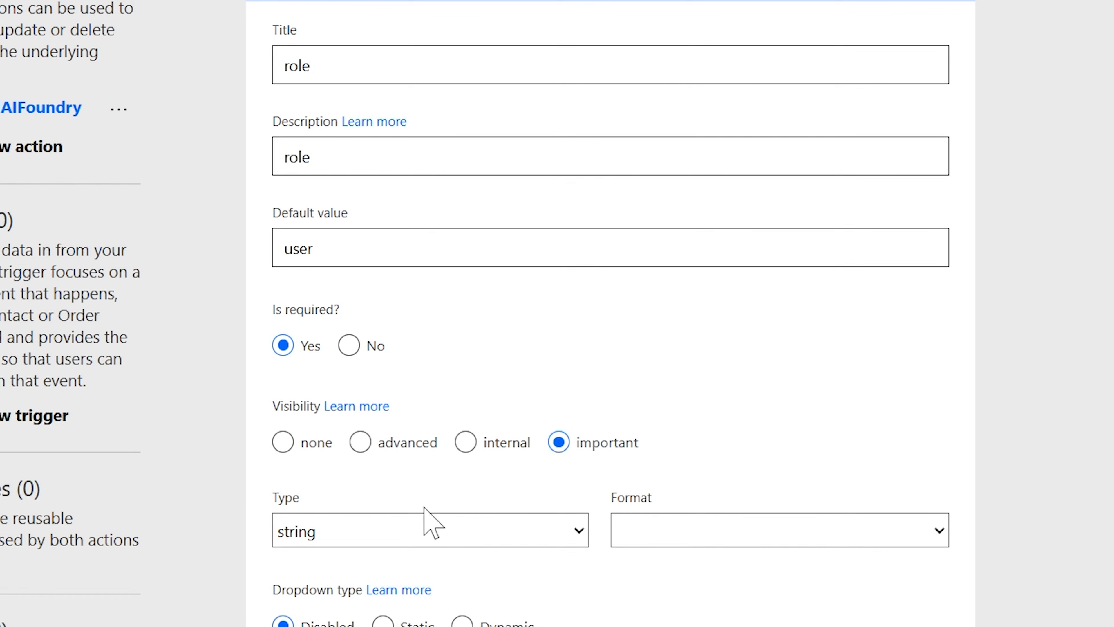
click(262, 0)
Edit the body's model property and copy its description into its title
click(767, 519)
click(719, 554)
click(303, 192)
key(ctrl+a)
key(ctrl+c)
key(shift+Tab)
key(ctrl+v)
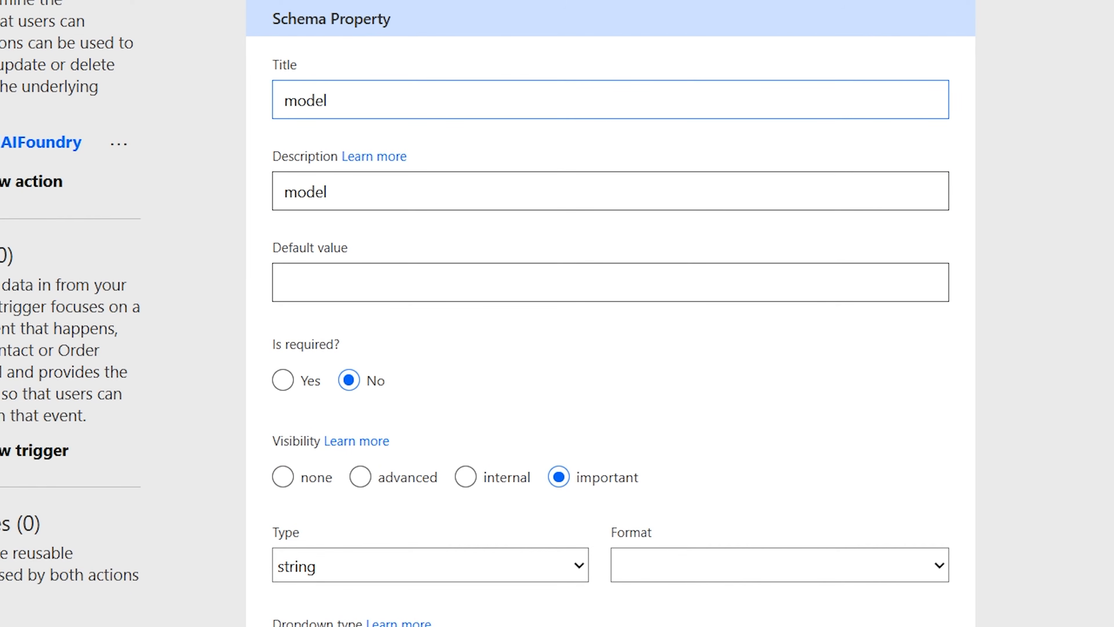
Copy the model name o3-mini from the multi-turn curl sample in Azure AI Foundry into the model property's default value in Power Automate
key(alt+Tab)
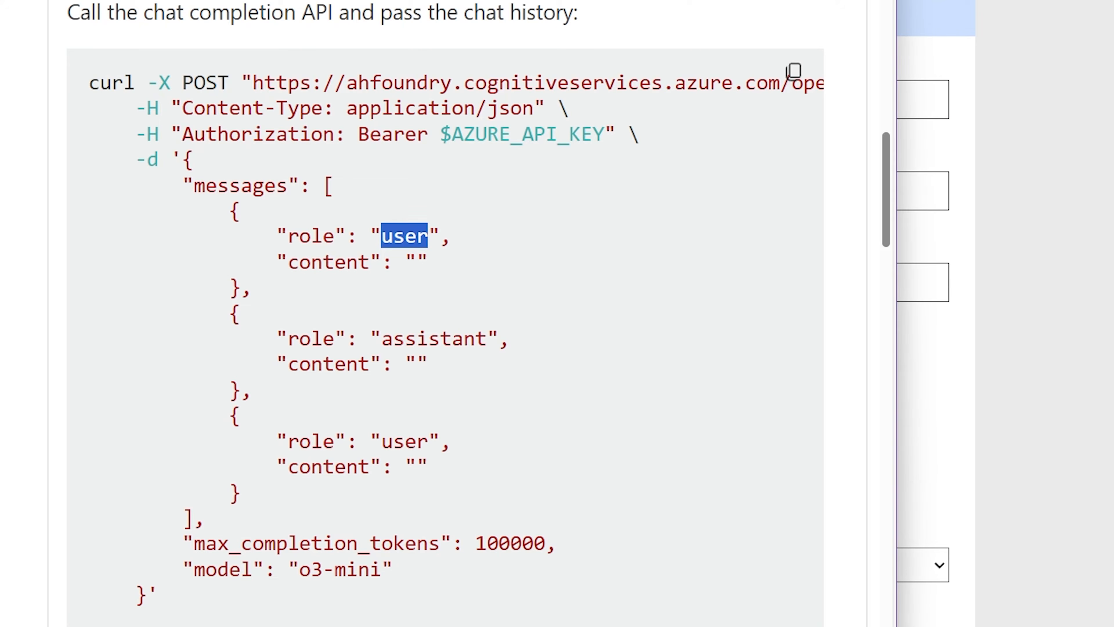
scroll(348, 497, down, 2)
click(299, 482)
drag(299, 482, 379, 482)
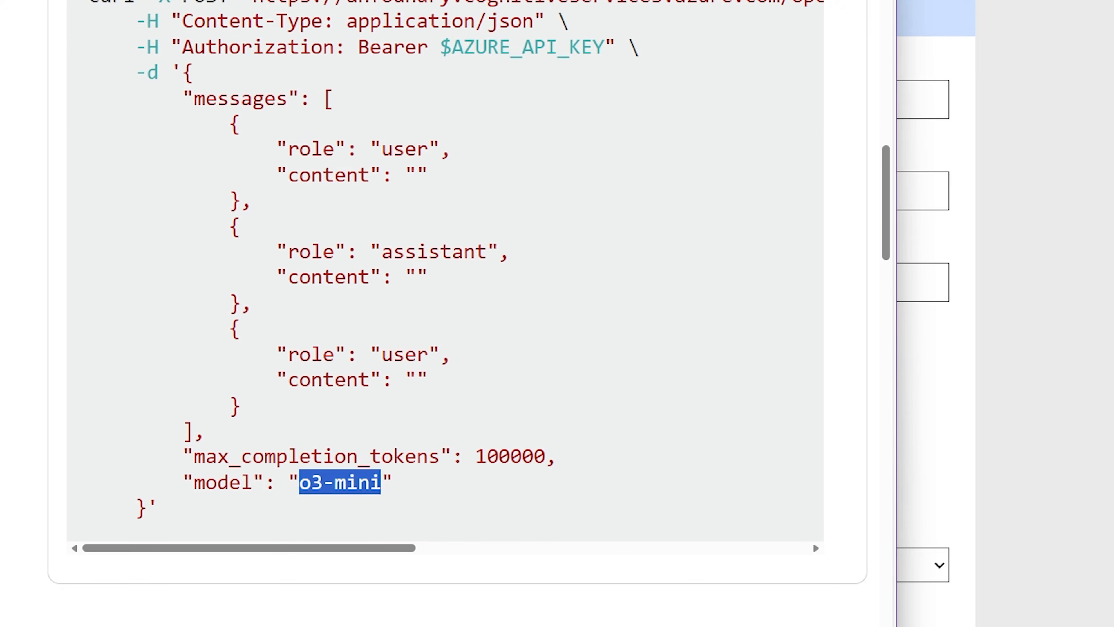
key(ctrl+c)
key(alt+Tab)
key(ctrl+v)
Make the model property required and set its visibility to none
click(283, 380)
scroll(515, 375, down, 1)
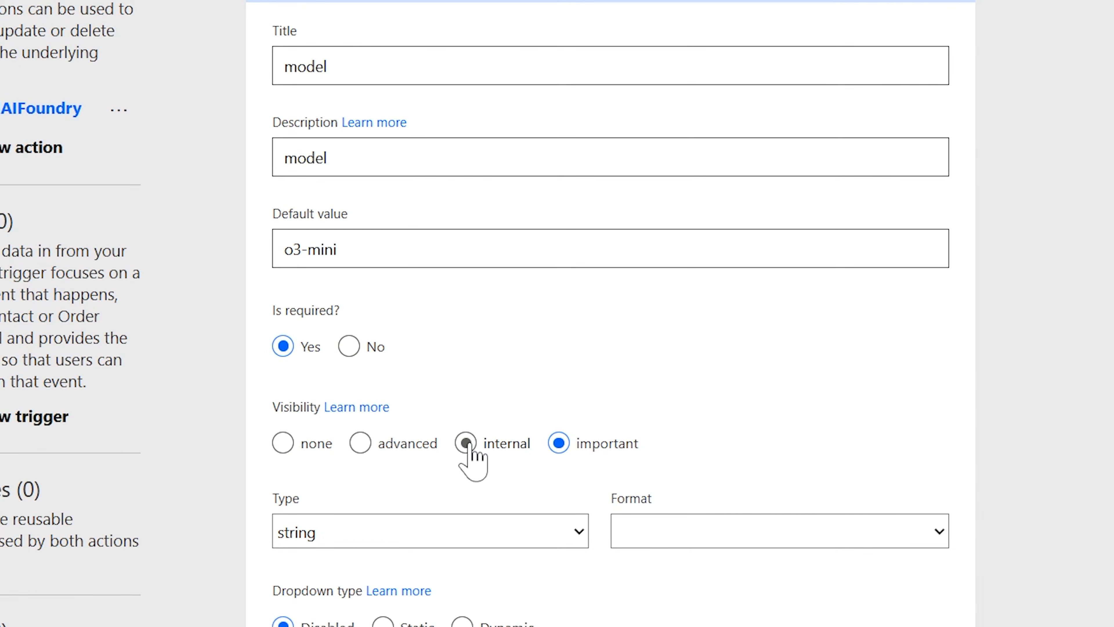
click(282, 443)
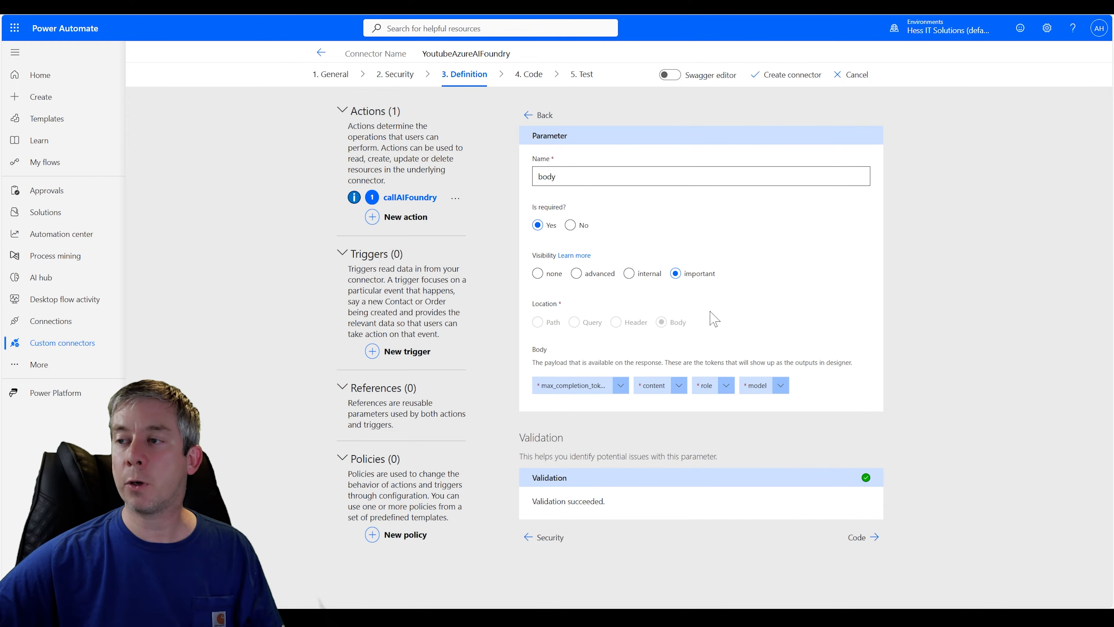
Proceed past the code stage without custom code to the test stage, and try to create the connector
click(863, 543)
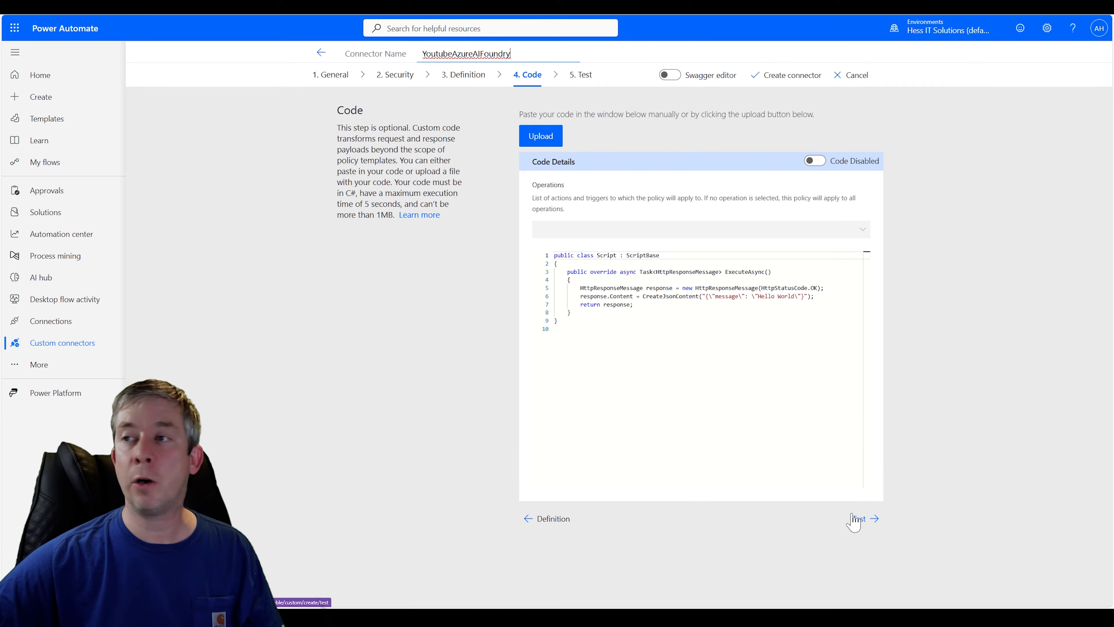
click(860, 520)
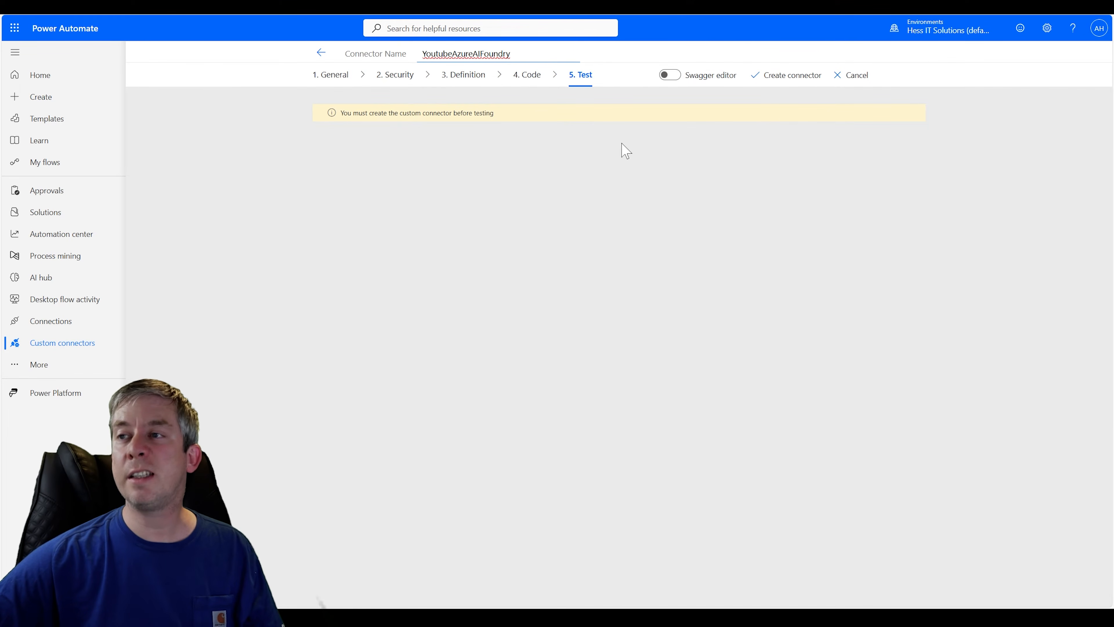
click(781, 79)
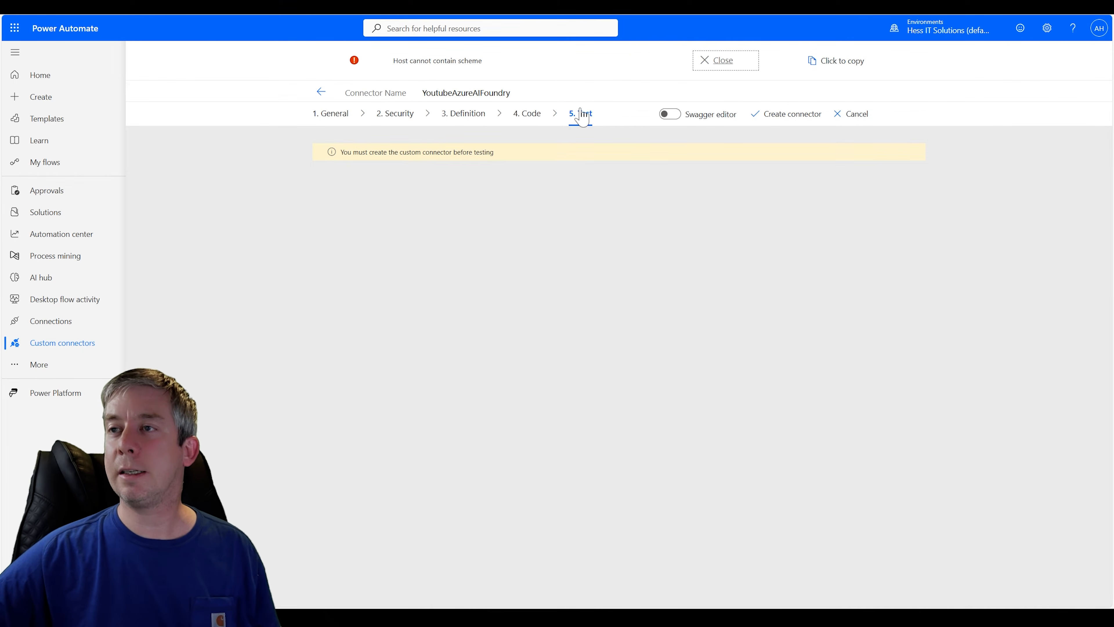
click(584, 124)
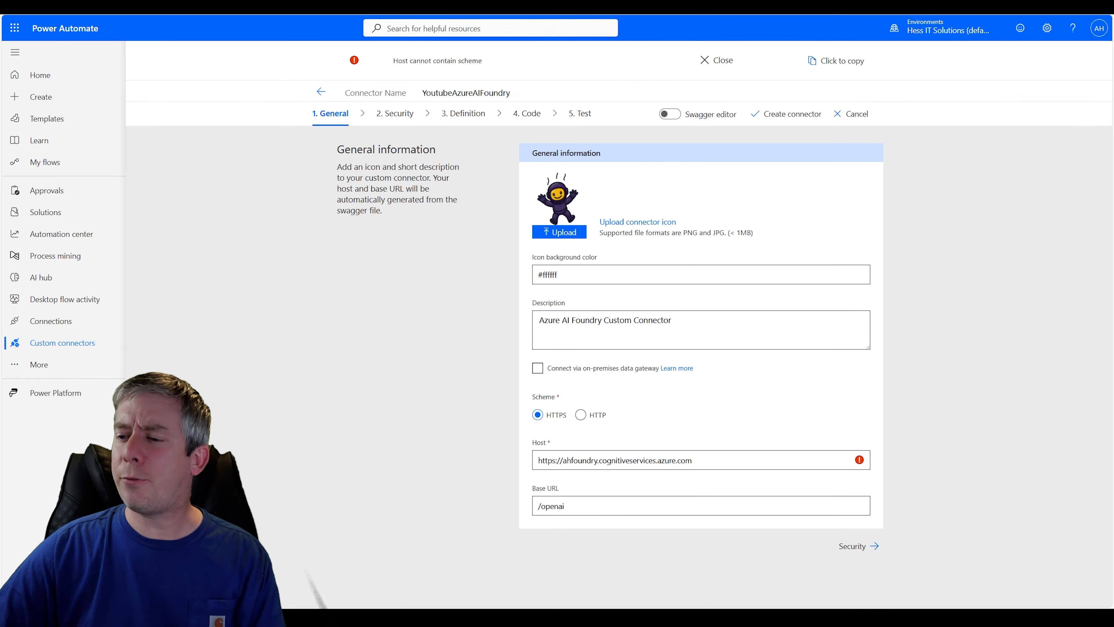
key(BackSpace)
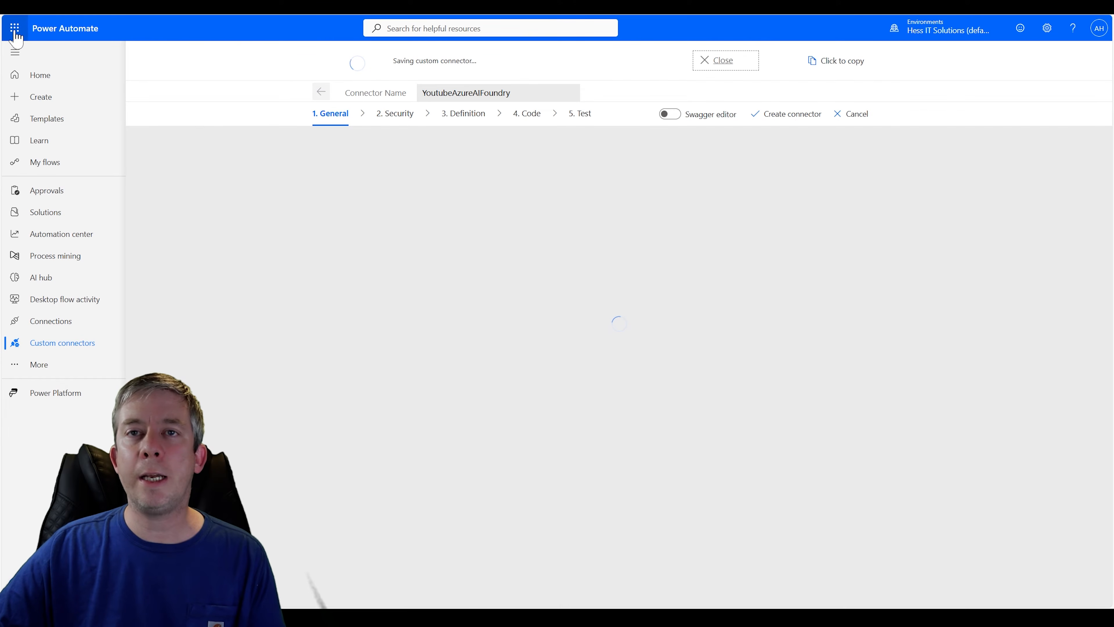
Open the flow creation page in a new tab and create a manually triggered instant cloud flow named TestCustomConnector
right_click(53, 105)
click(107, 110)
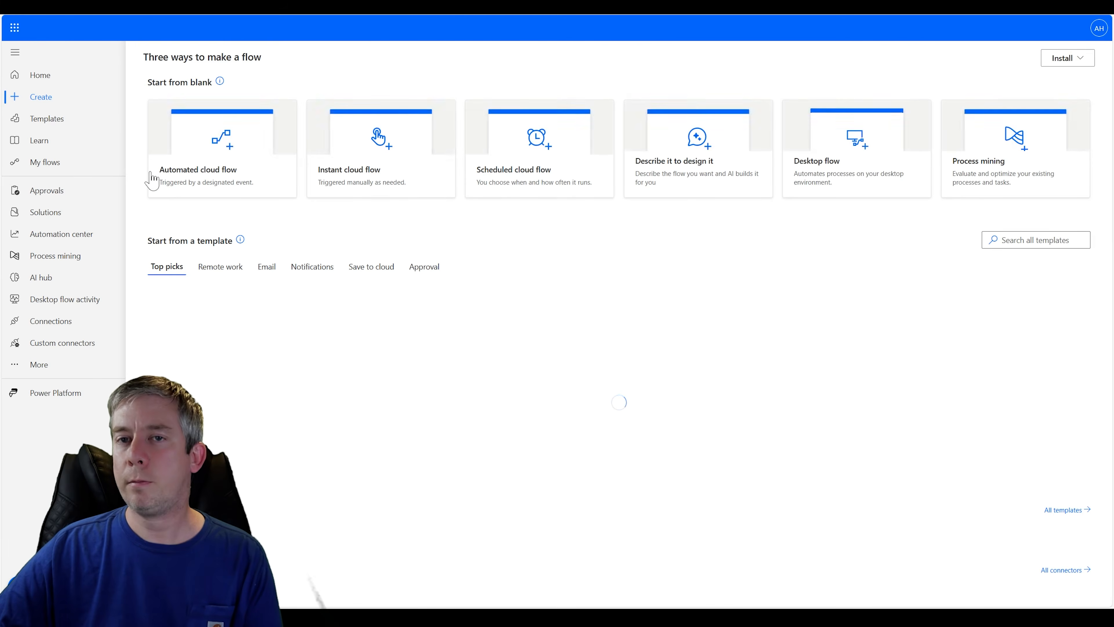
click(325, 178)
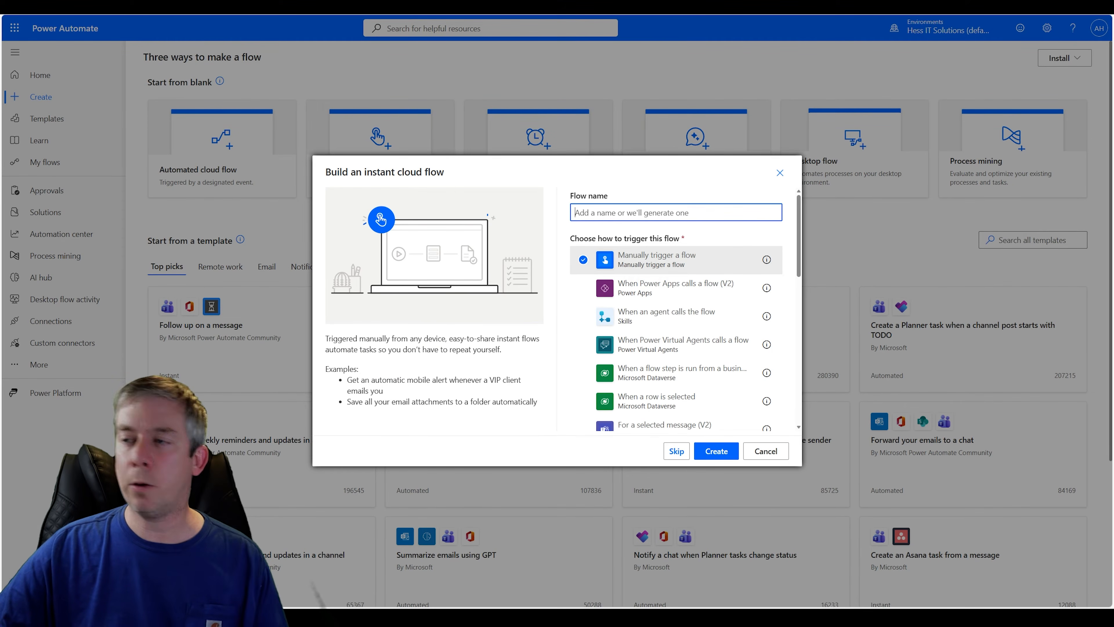
text(TestCustomConnector)
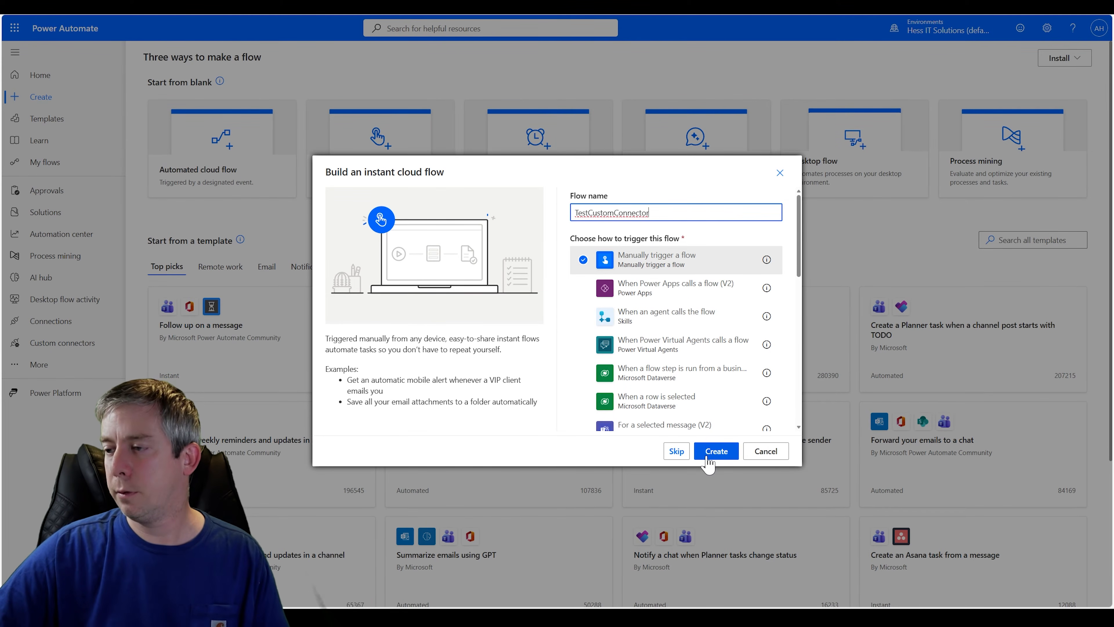
click(716, 451)
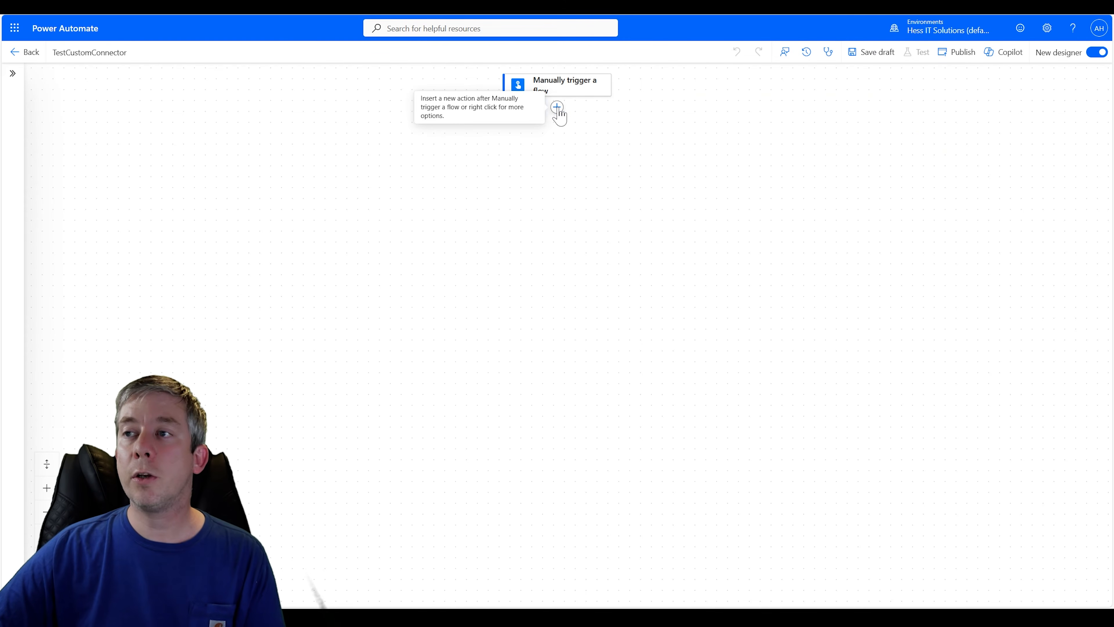
Look for the new connector among the custom connectors when adding an action, and leave the flow designer
click(556, 107)
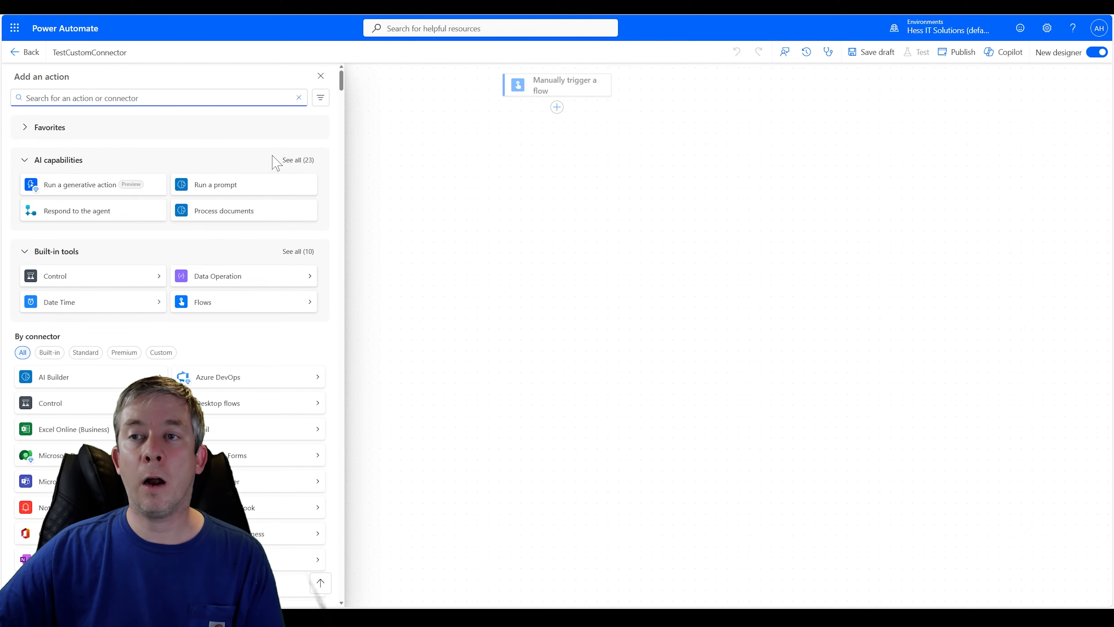
scroll(237, 243, down, 3)
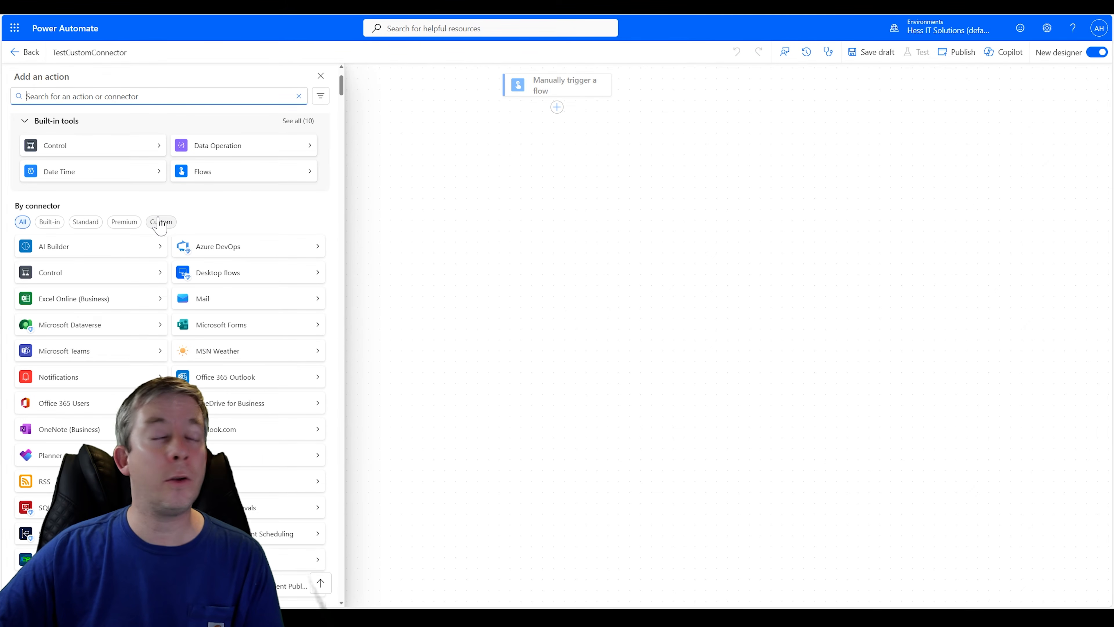
click(161, 222)
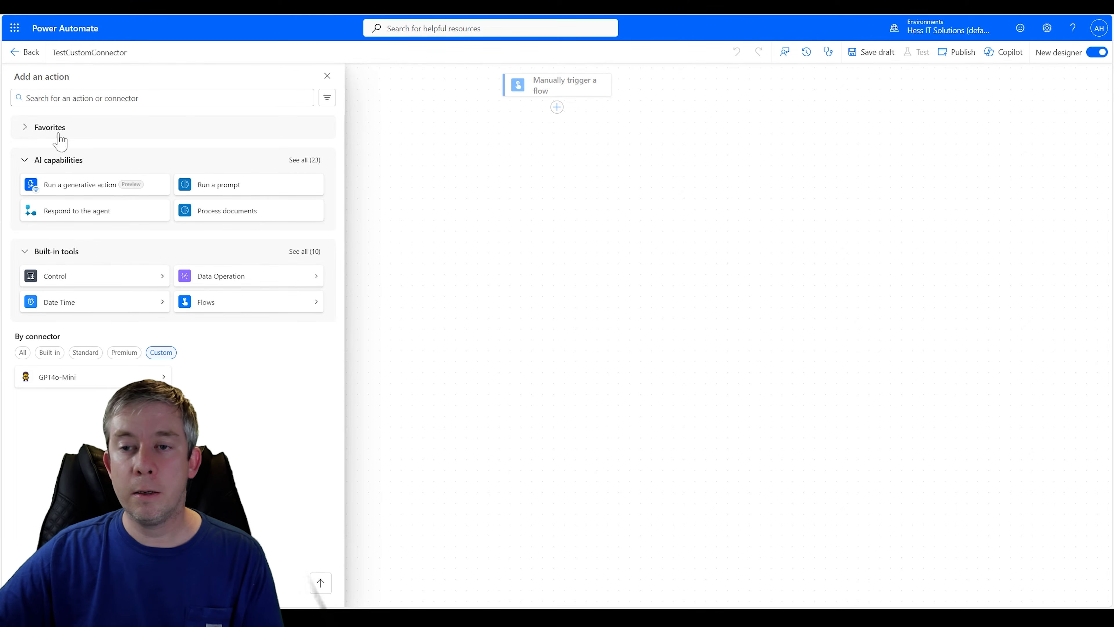
click(42, 50)
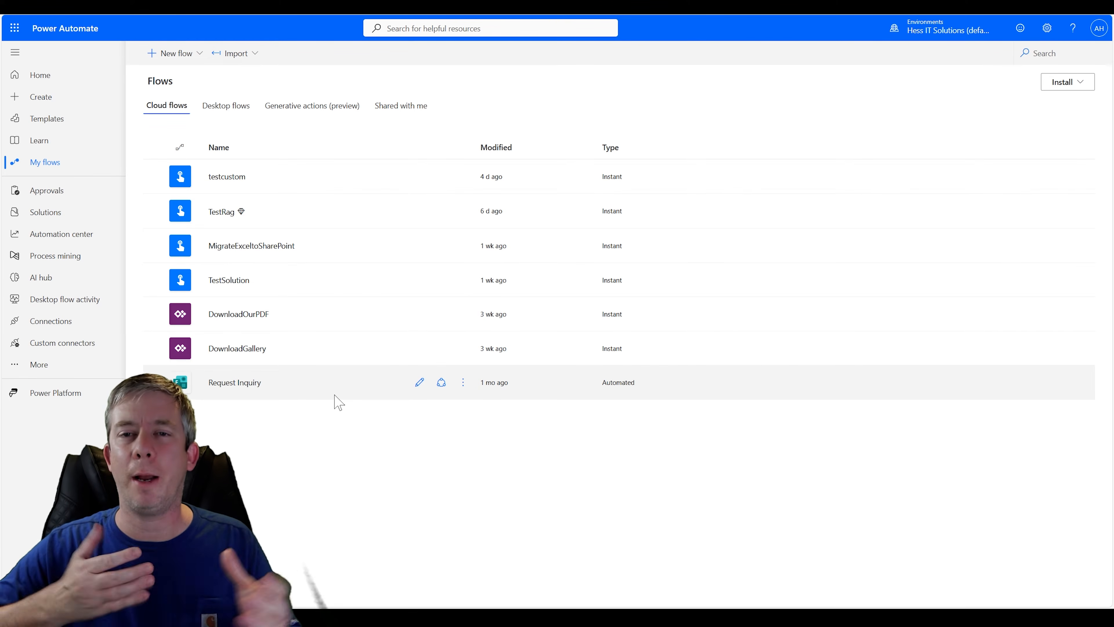
Create an instant cloud flow named TestNewConnector with the "Manually trigger a flow" trigger
click(178, 53)
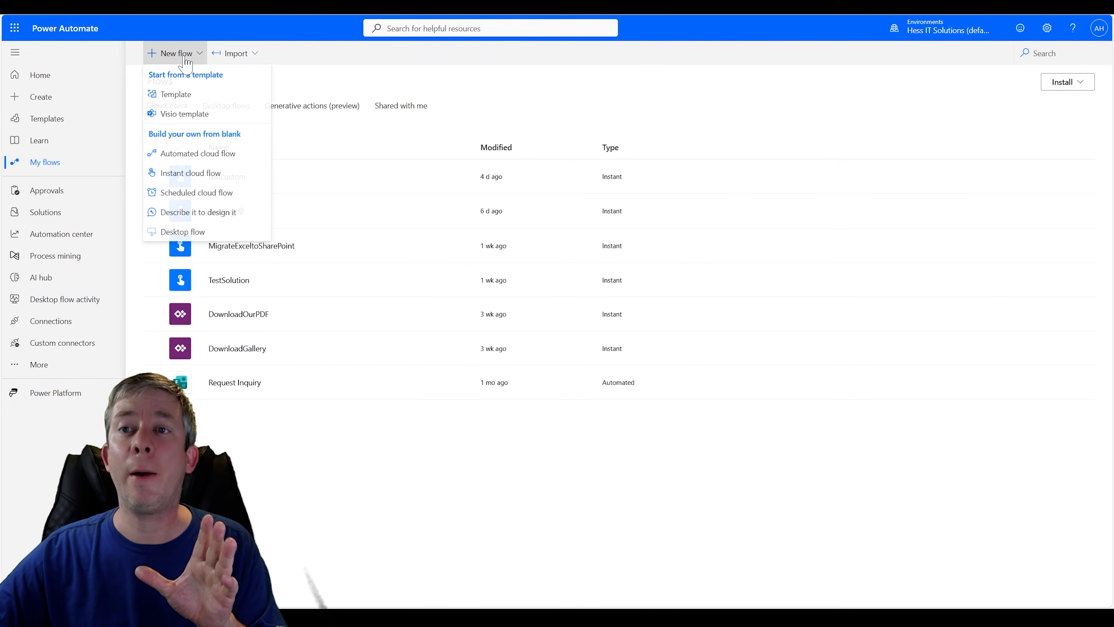
click(189, 174)
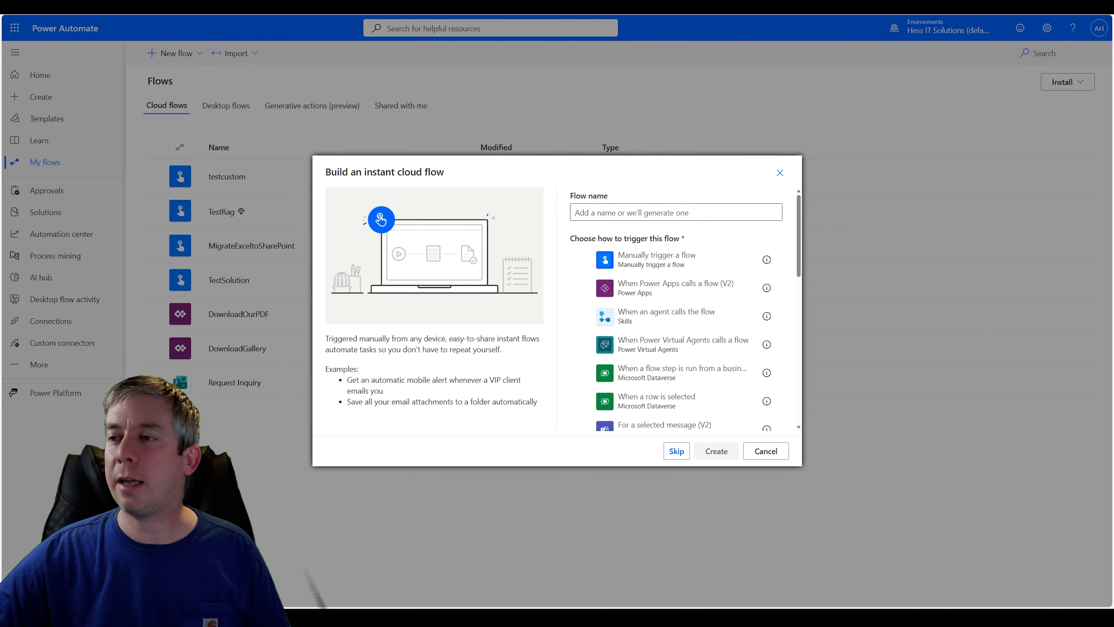
text(TestNewCo)
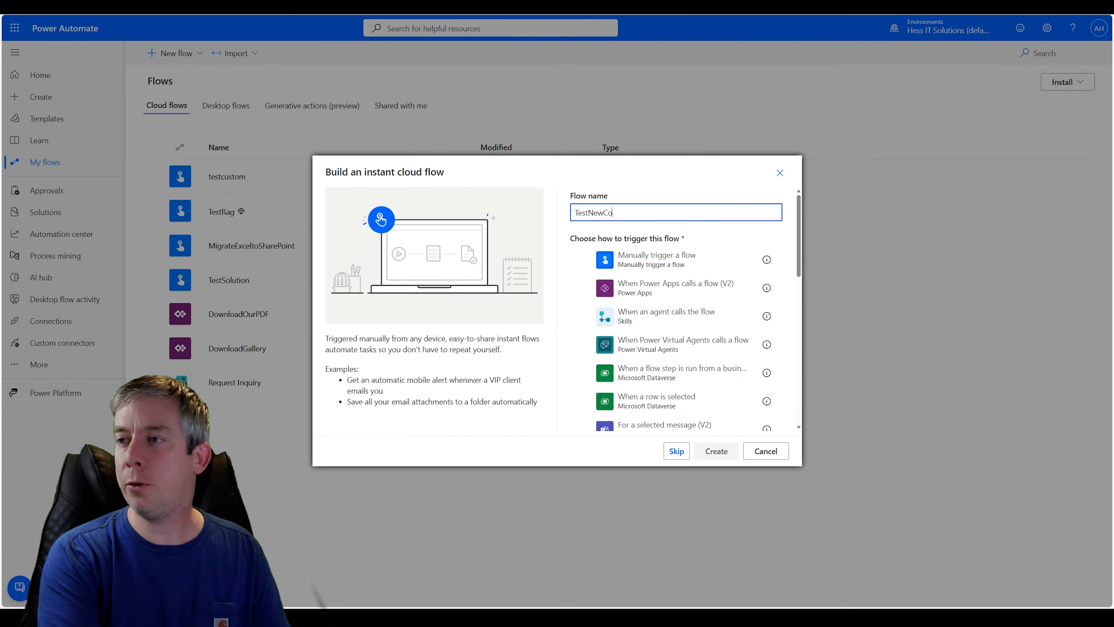
text(nnector)
click(701, 261)
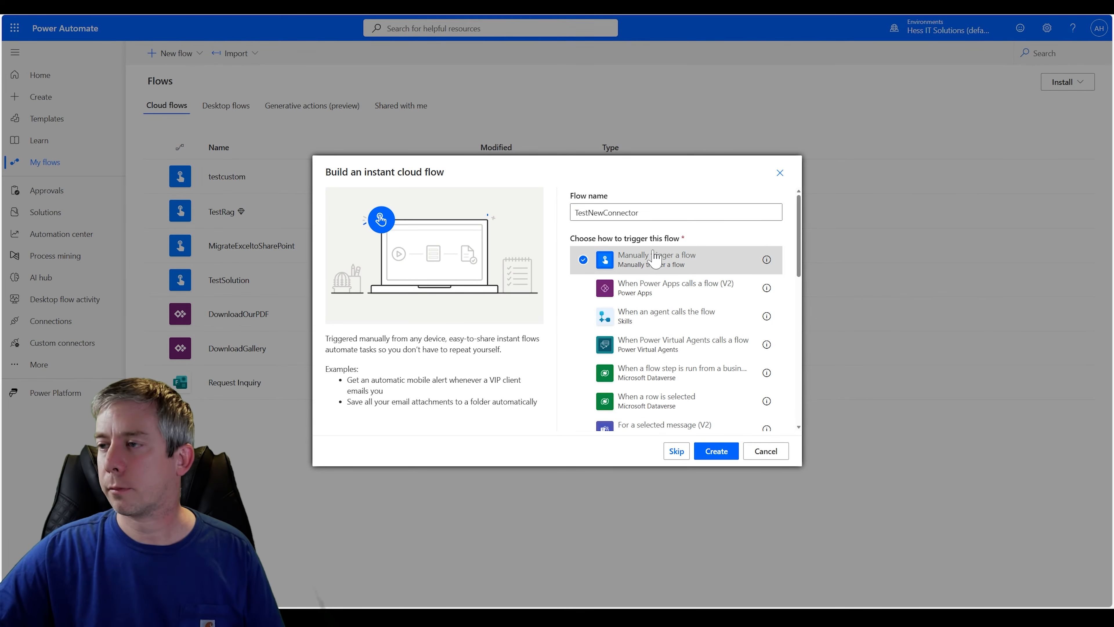
click(716, 450)
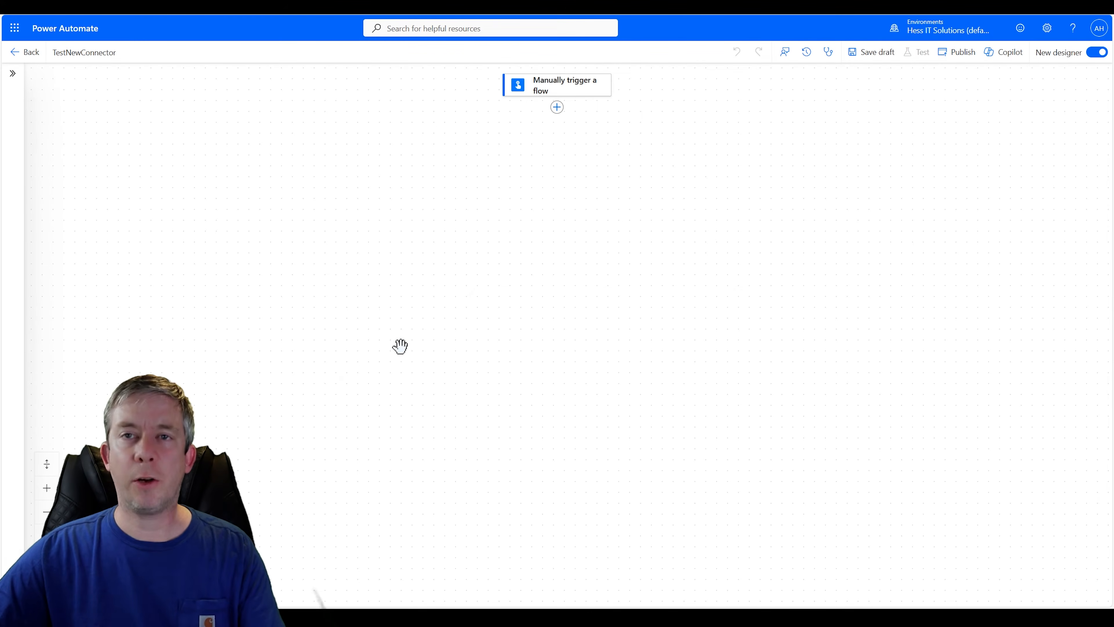
Add the o3-mini action from the custom YoutubeAzureAIFoundry connector after the manual trigger
key(ctrl+plus)
key(ctrl+plus)
key(ctrl+plus)
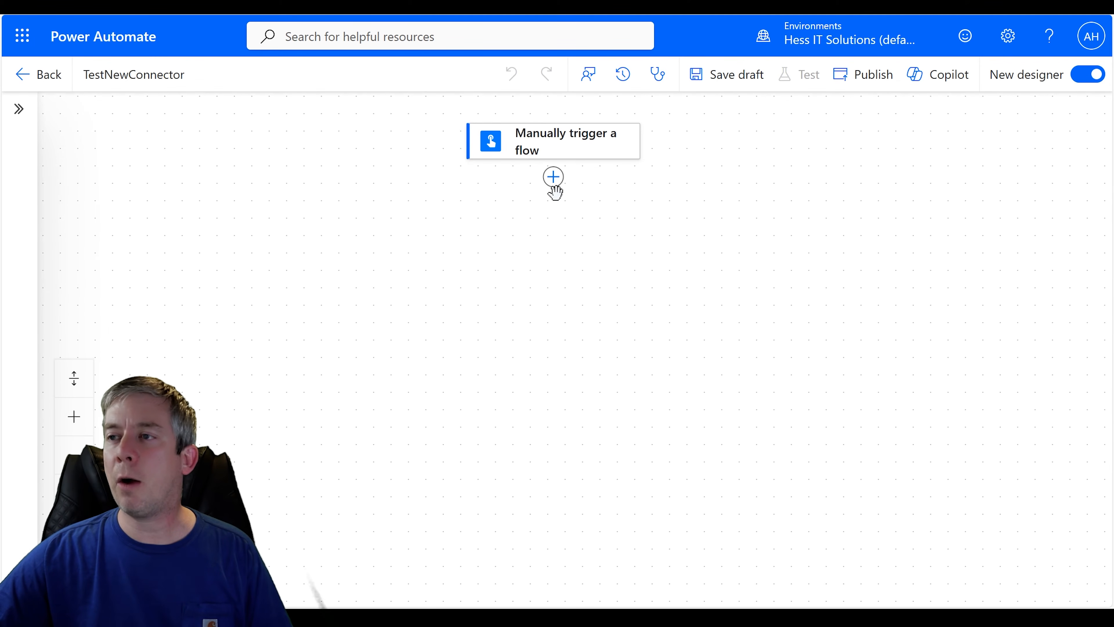
click(553, 178)
scroll(412, 274, down, 6)
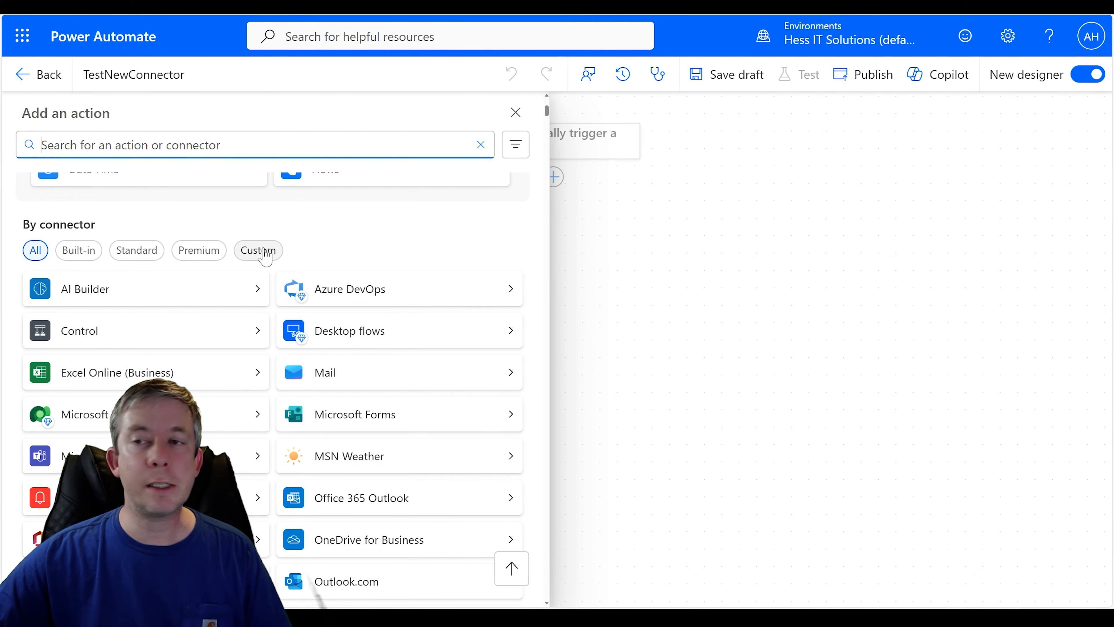
click(264, 251)
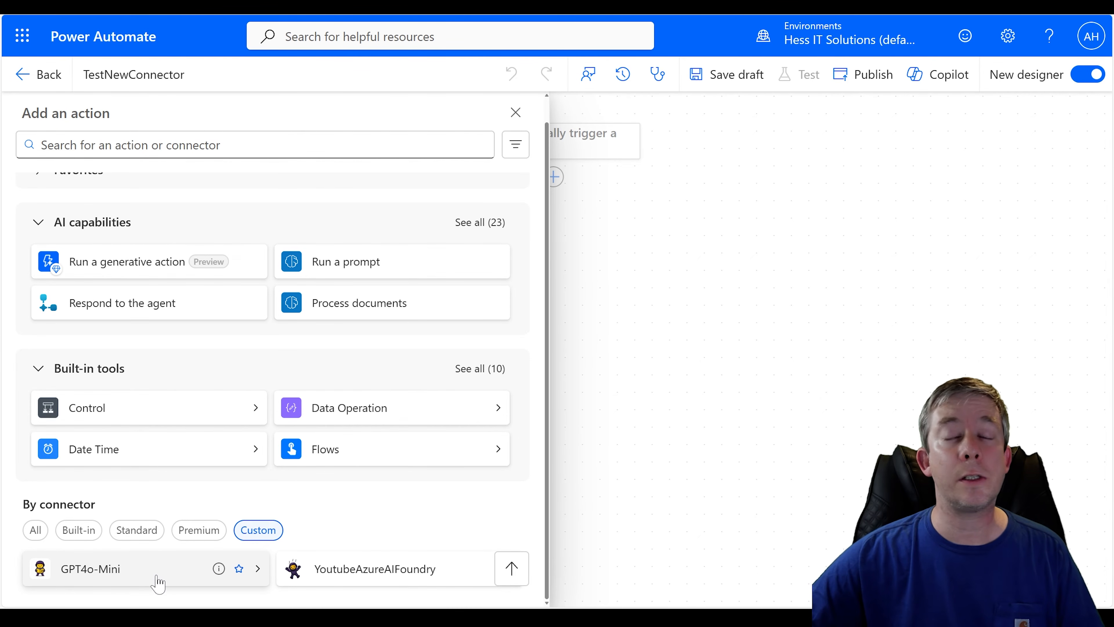
click(350, 581)
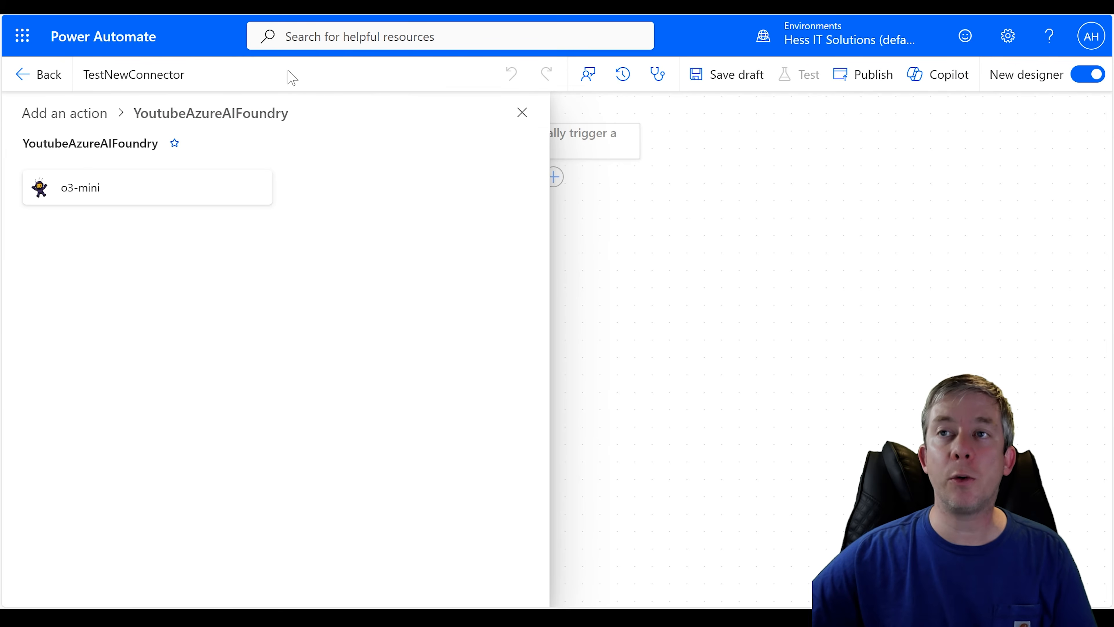
click(112, 191)
drag(604, 373, 778, 348)
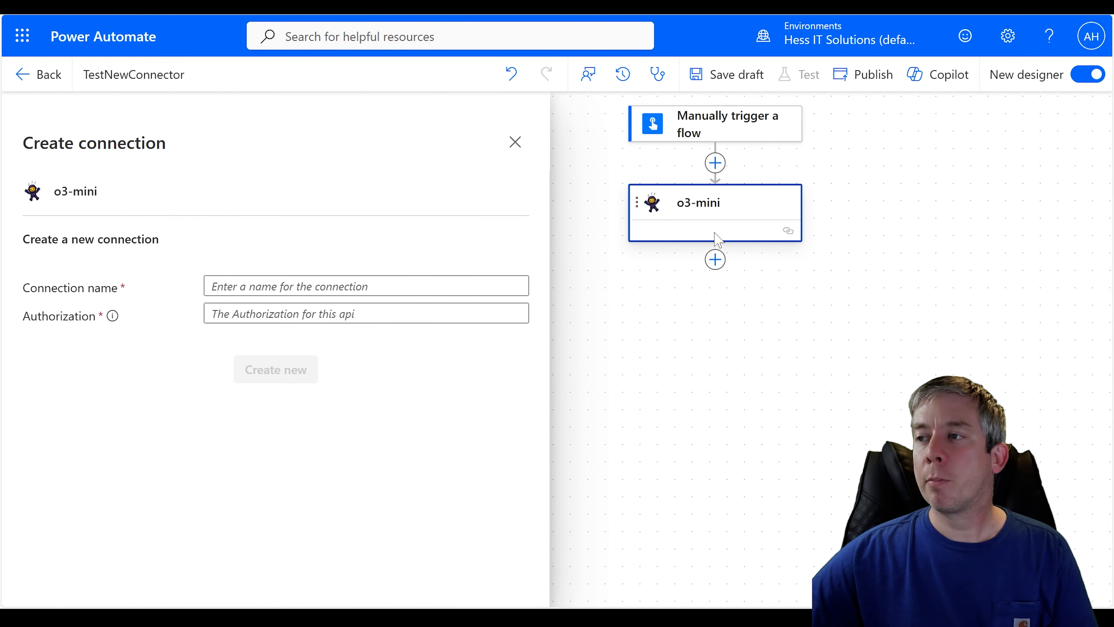
Create the o3-mini action's connection with the name AzureAIFoundry and the API key from Azure AI Foundry as its authorization
click(261, 284)
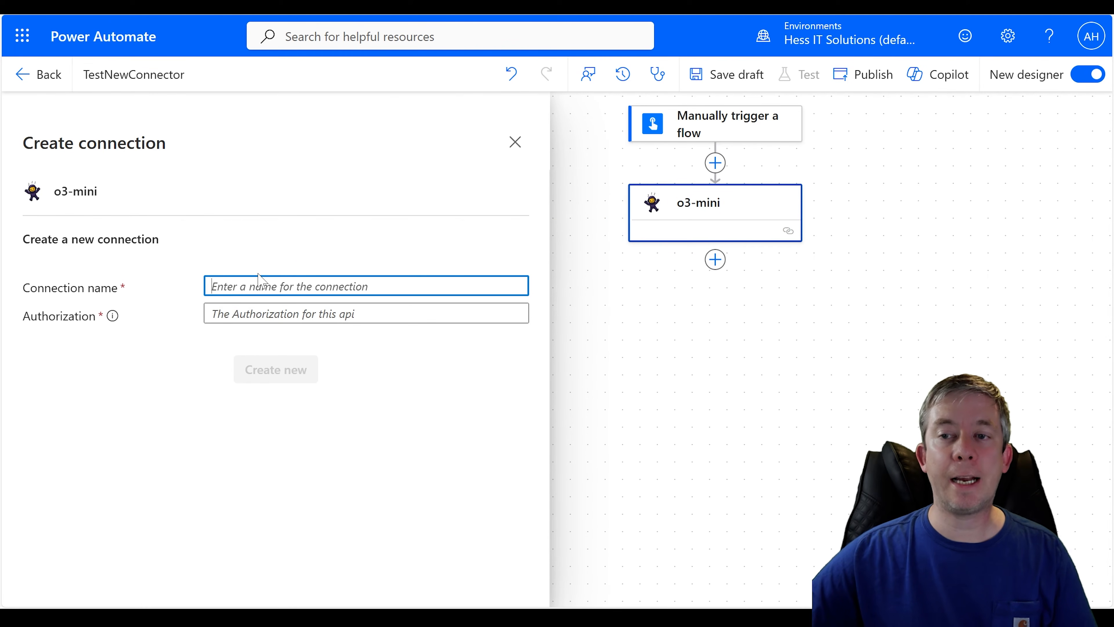
text(AzureAIFoundry)
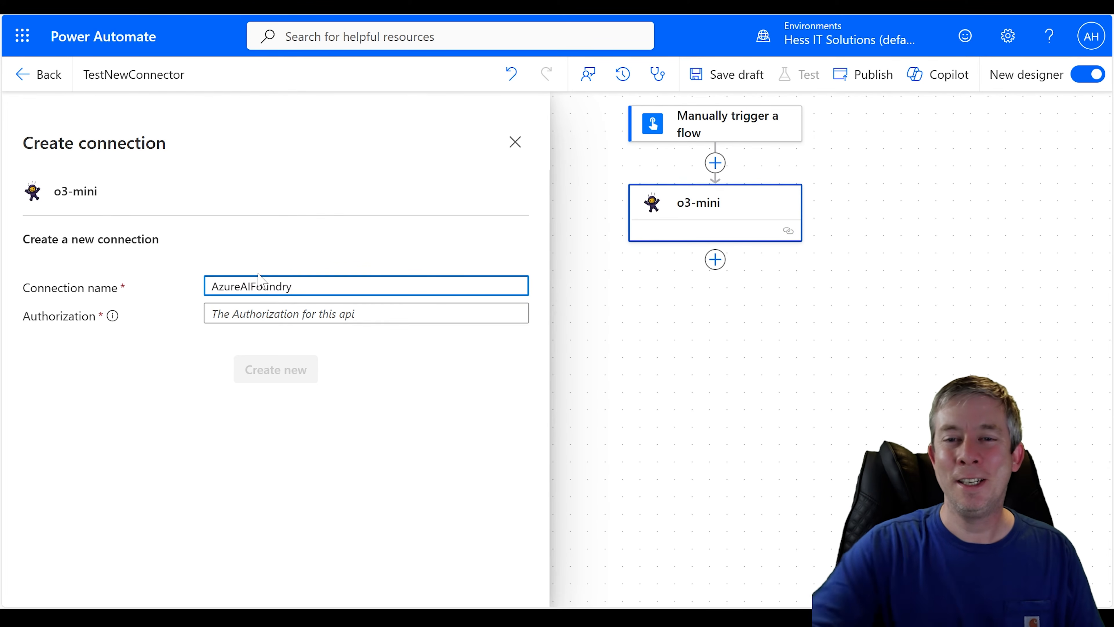
click(264, 316)
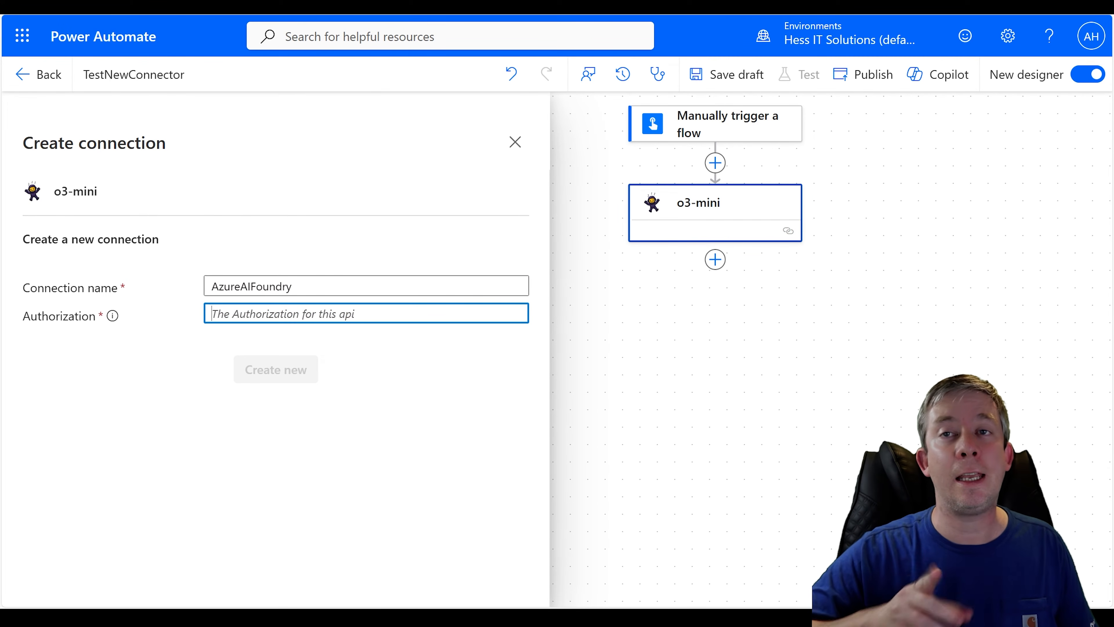
click(606, 597)
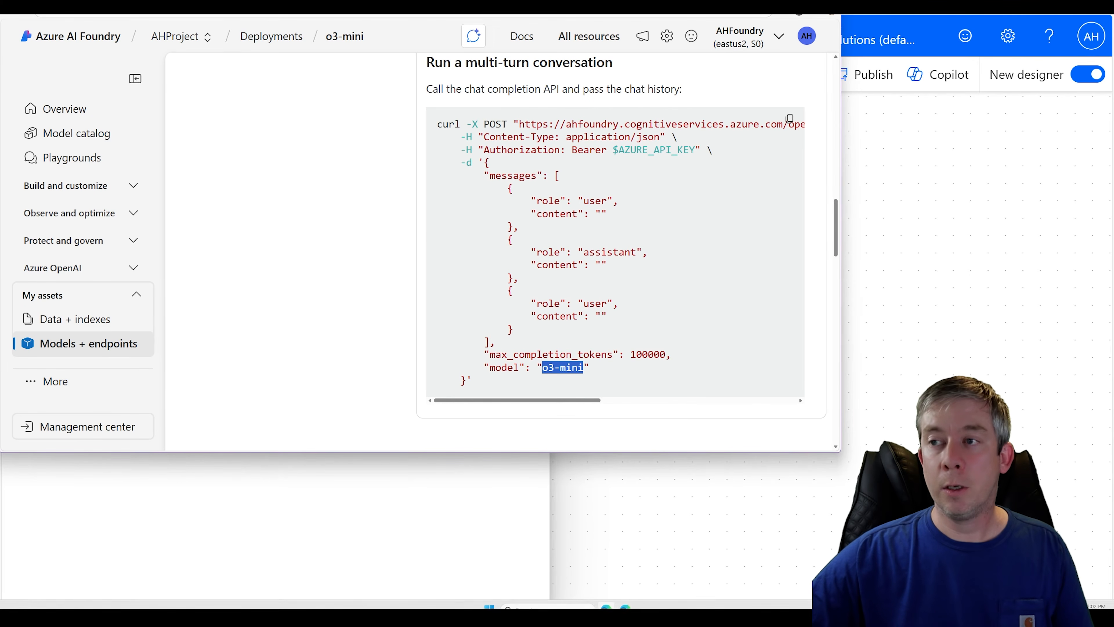
scroll(482, 258, up, 15)
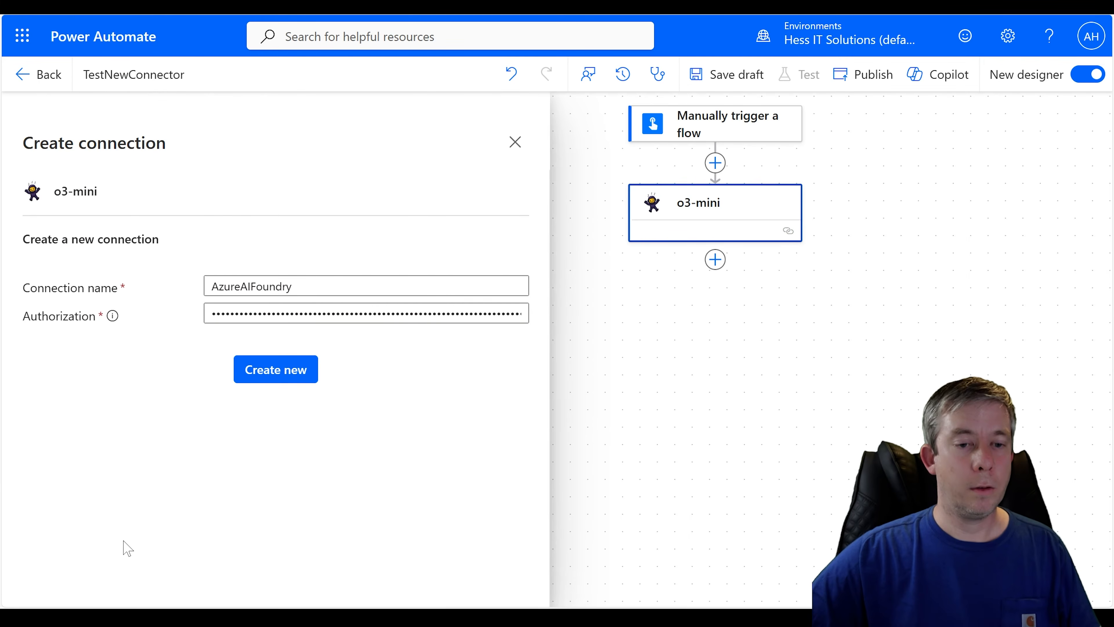
click(280, 382)
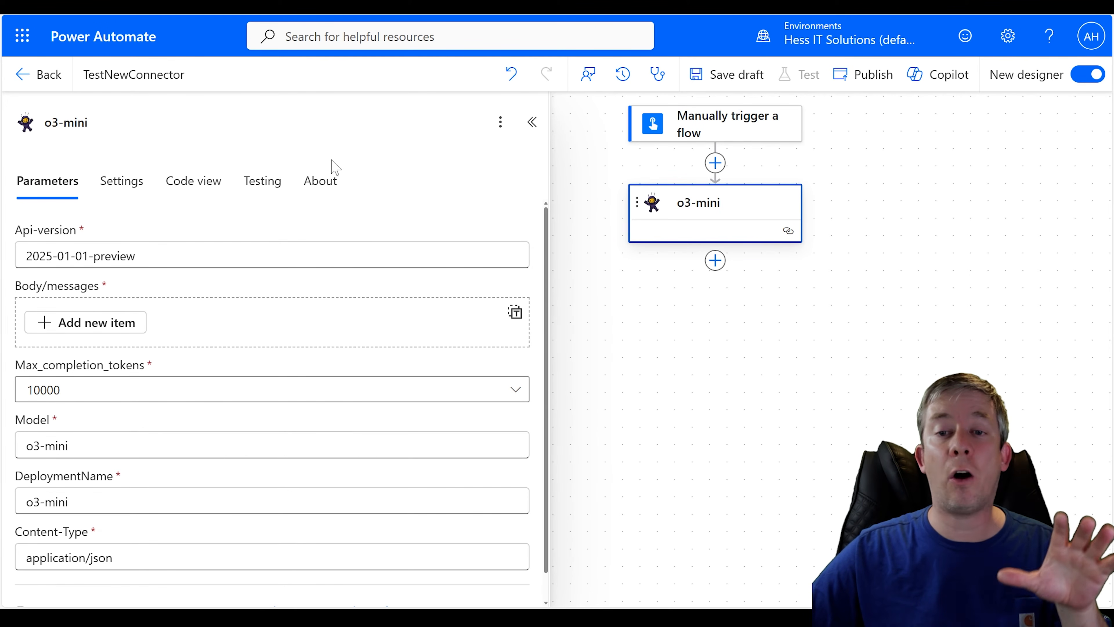
Check whether the Api-version parameter of the o3-mini action can be edited
click(139, 256)
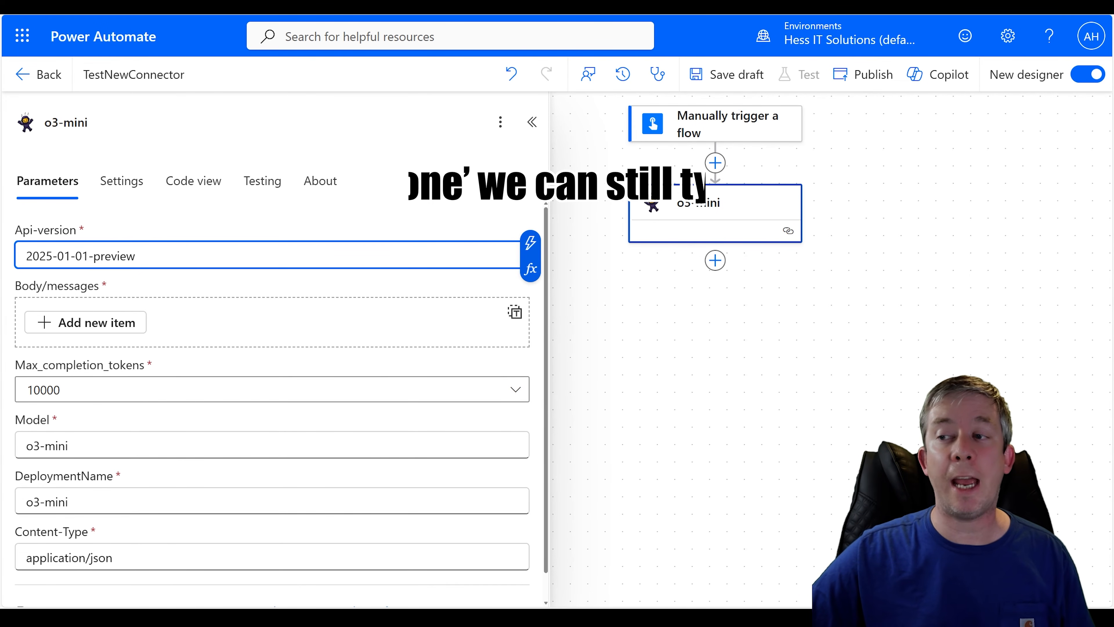
mouse_move(137, 255)
mouse_down()
mouse_move(9, 257)
mouse_move(137, 256)
mouse_up()
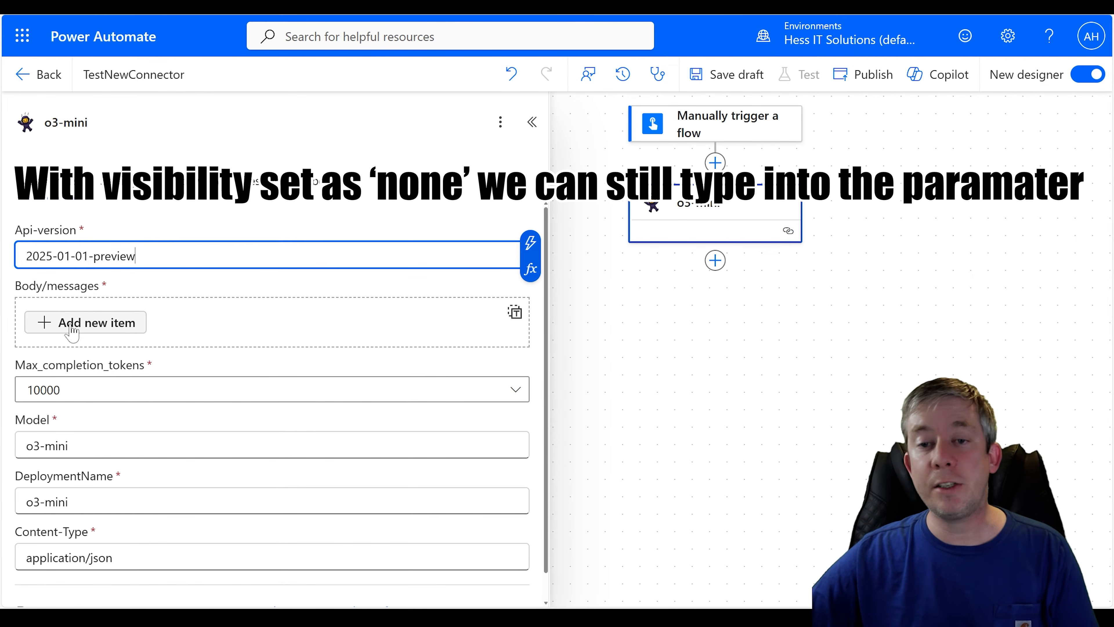
Add a message item to the o3-mini action's Body/messages with the role user
click(67, 320)
click(62, 355)
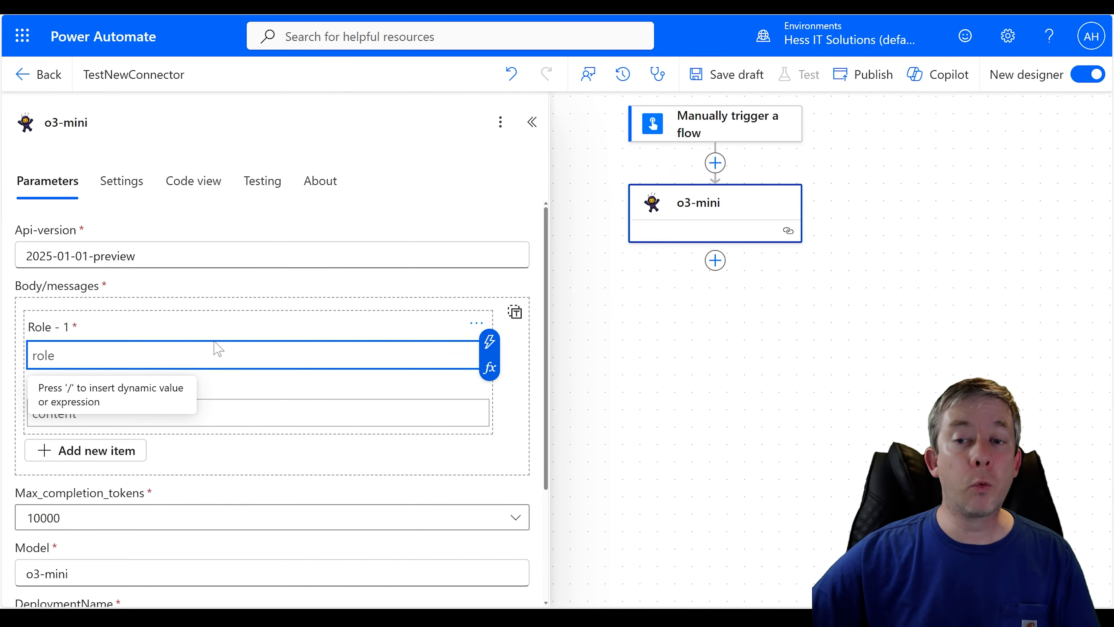
text(user)
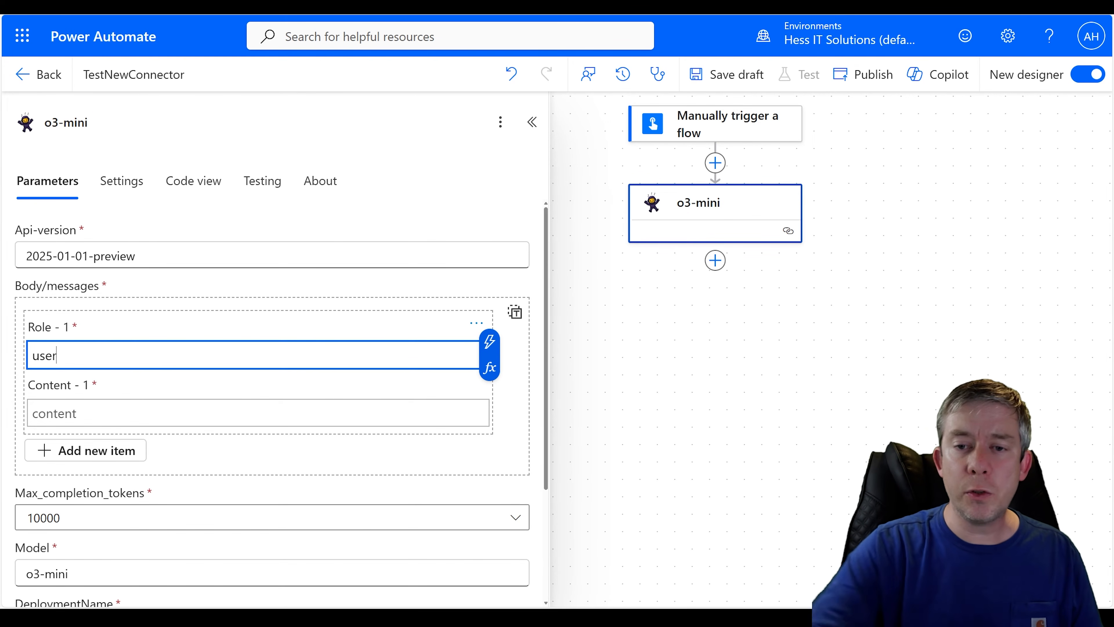
click(149, 337)
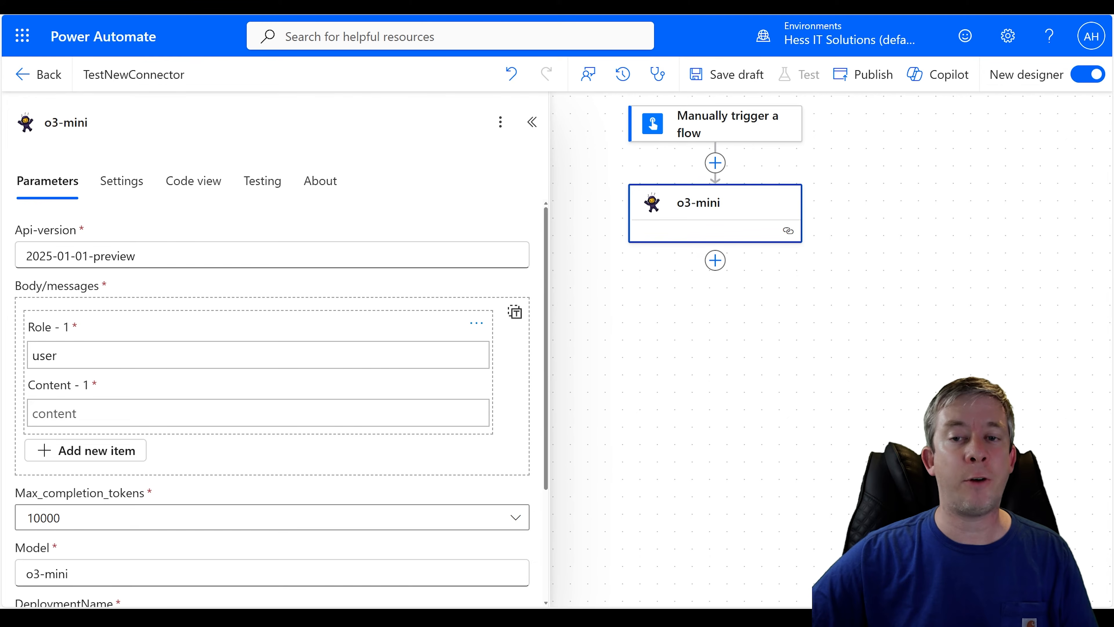
double_click(77, 356)
key(BackSpace)
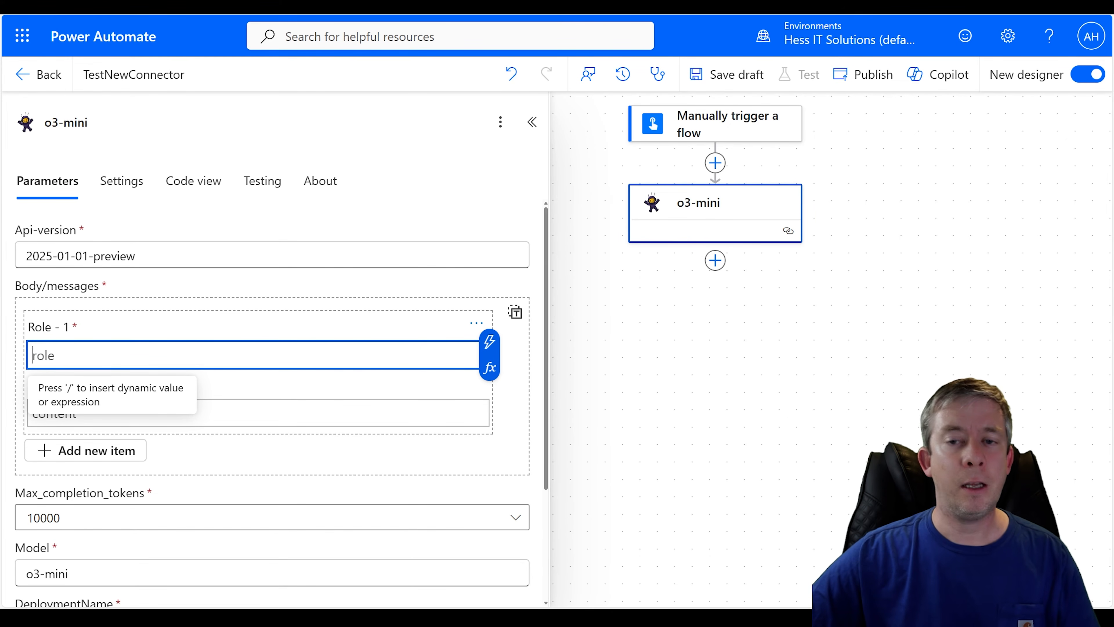
text(user)
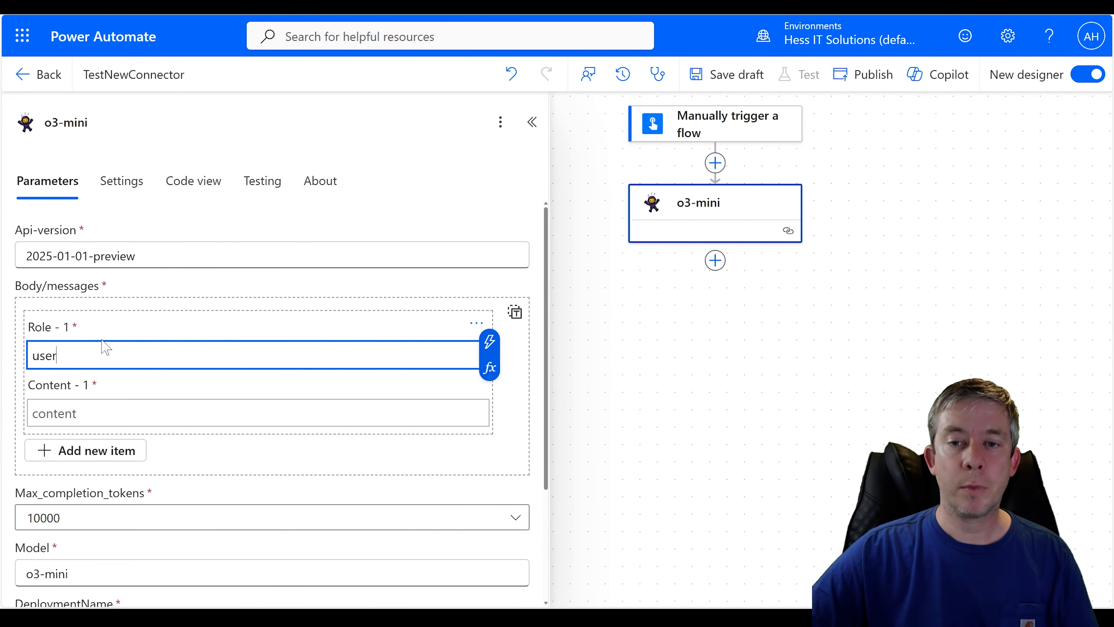
click(113, 334)
Set the message's content to "Does a salad contain lettuce? Simple Answer"
click(176, 413)
scroll(254, 345, down, 3)
scroll(241, 340, up, 3)
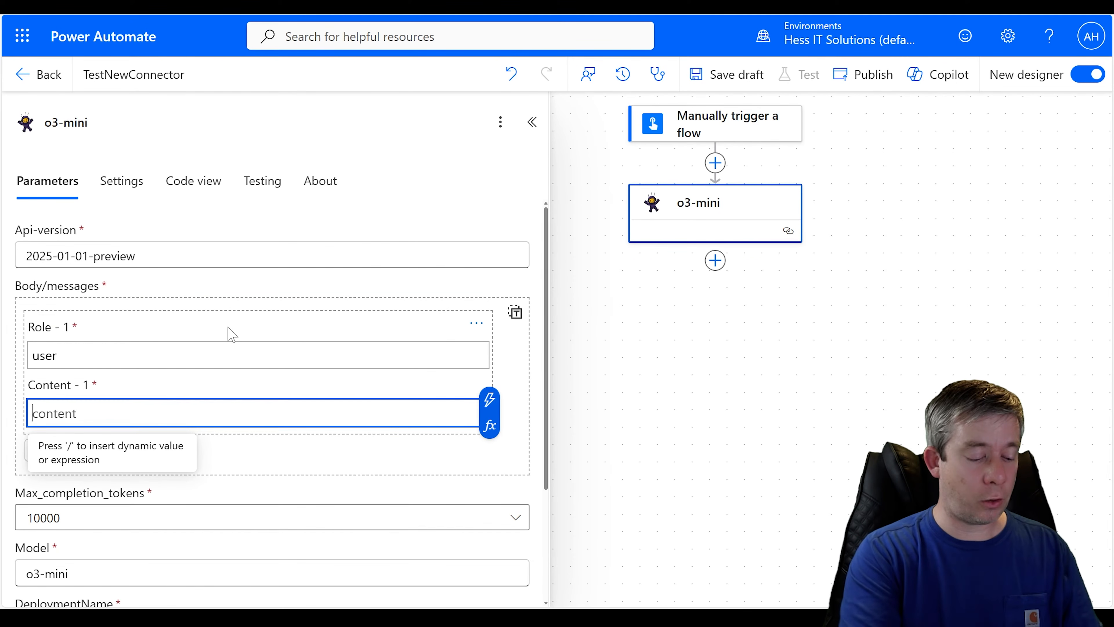
text(Does a salad contain lettuce? Si)
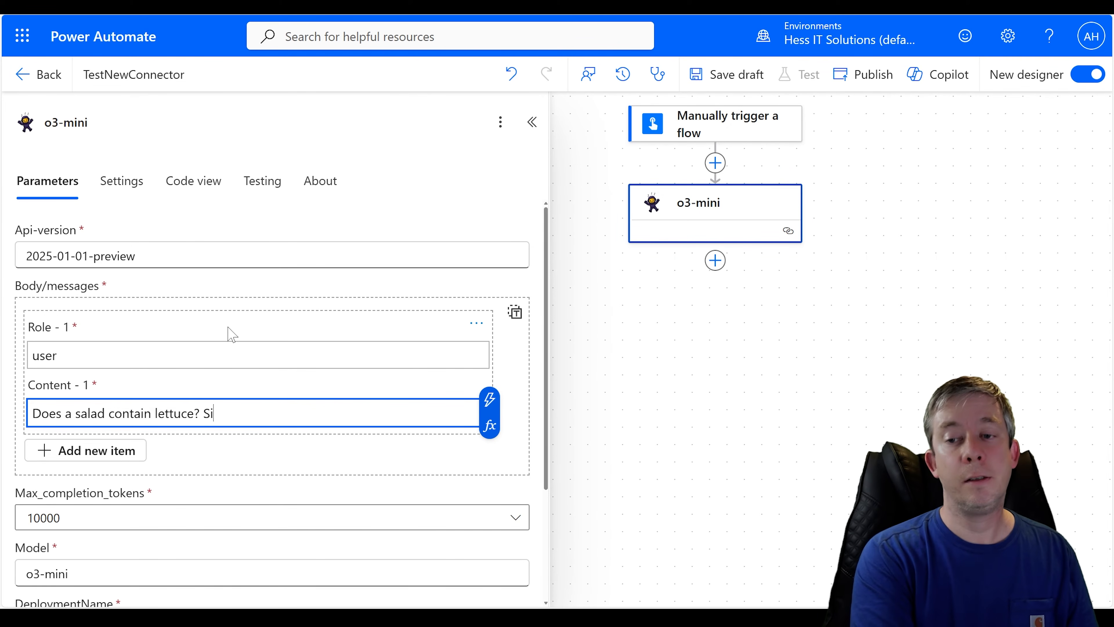
text(mple Answer)
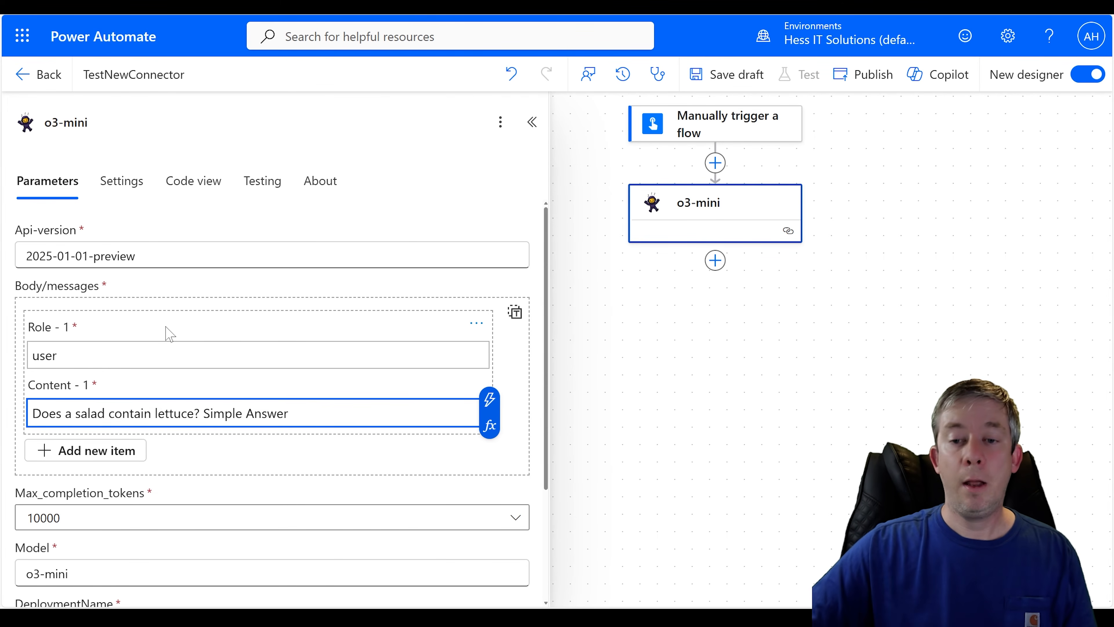
Review the Max_completion_tokens choices, keeping 10000, and check the Model and DeploymentName values of the o3-mini action
scroll(171, 338, down, 3)
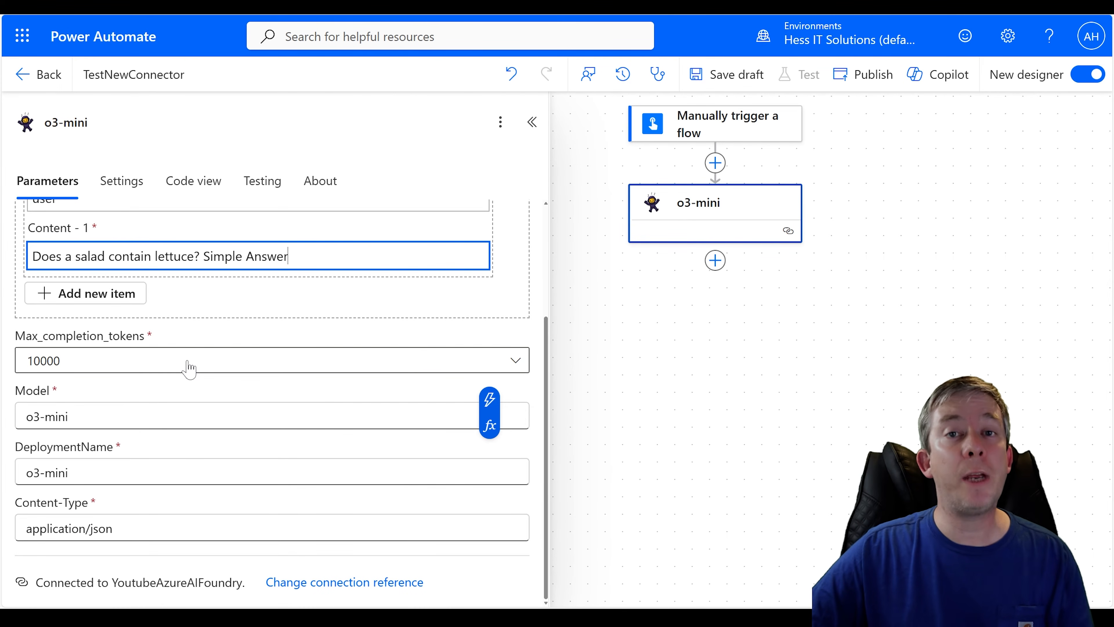
click(188, 362)
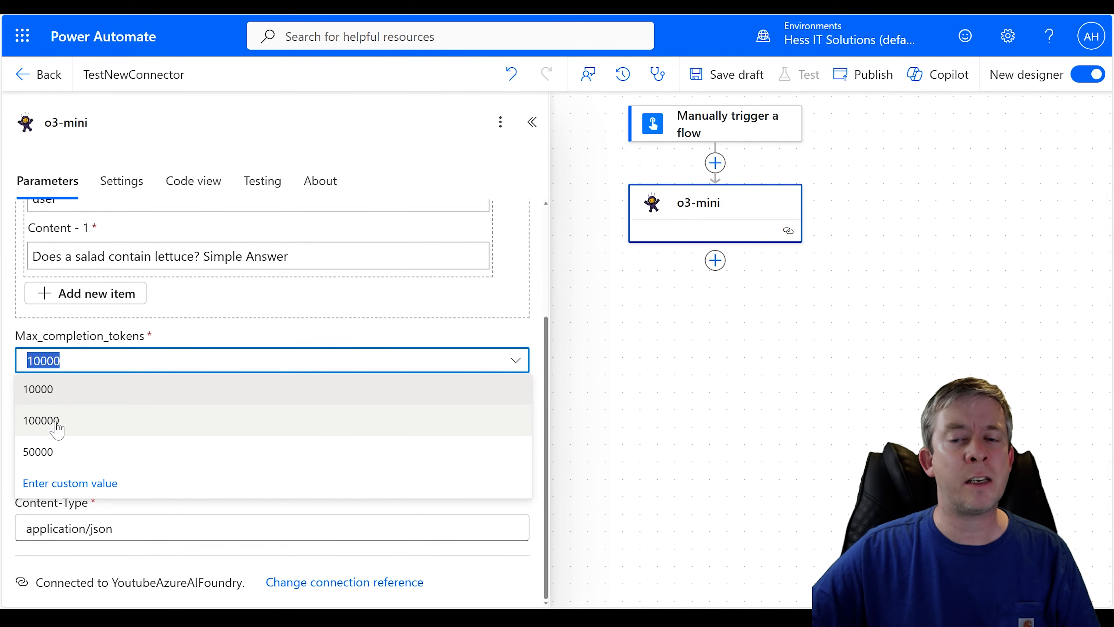
click(53, 400)
click(68, 416)
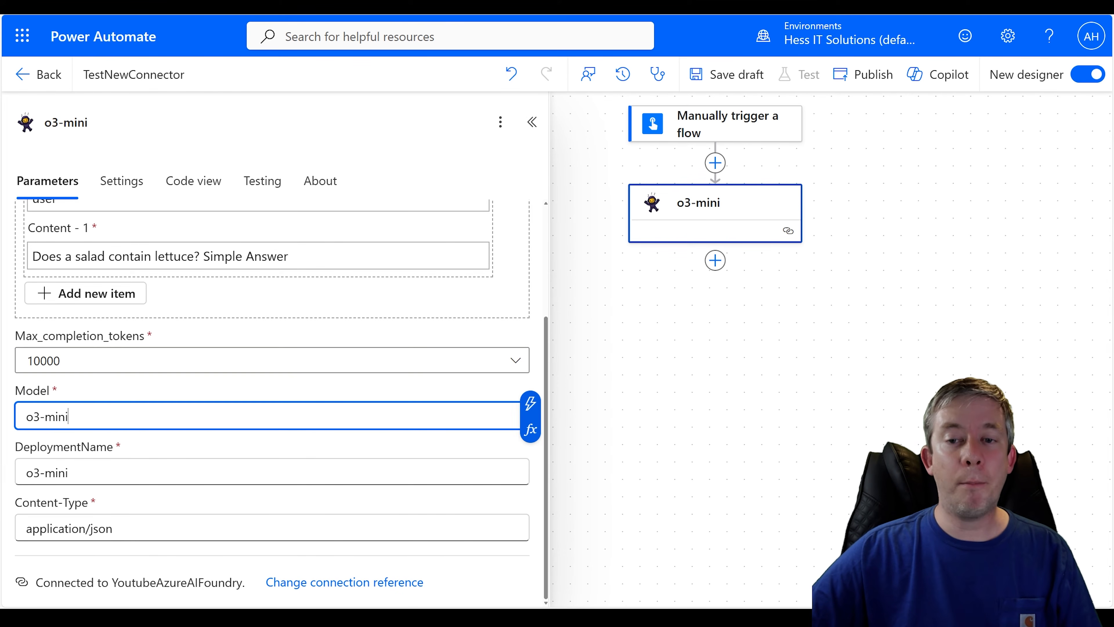
click(68, 472)
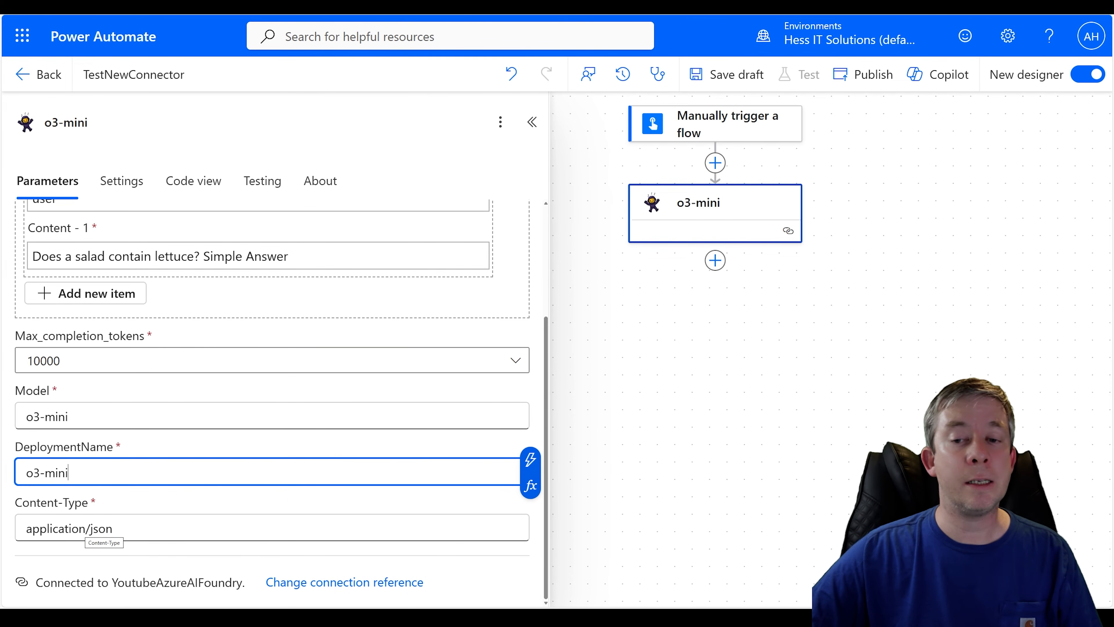
scroll(294, 354, up, 3)
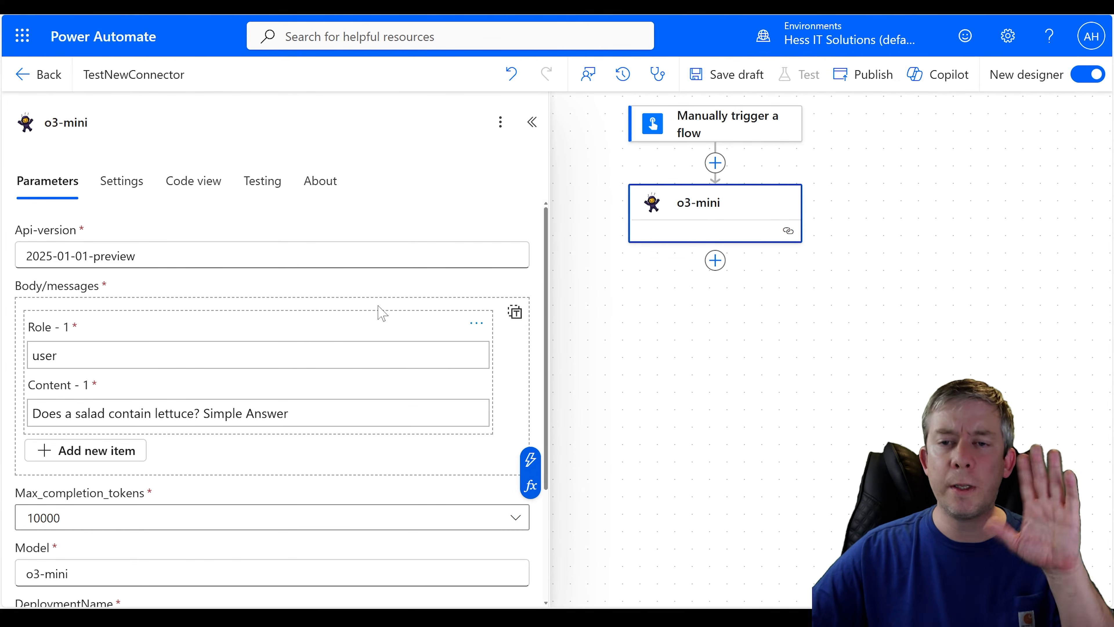
Publish the TestNewConnector flow and run a manual test of it
click(862, 74)
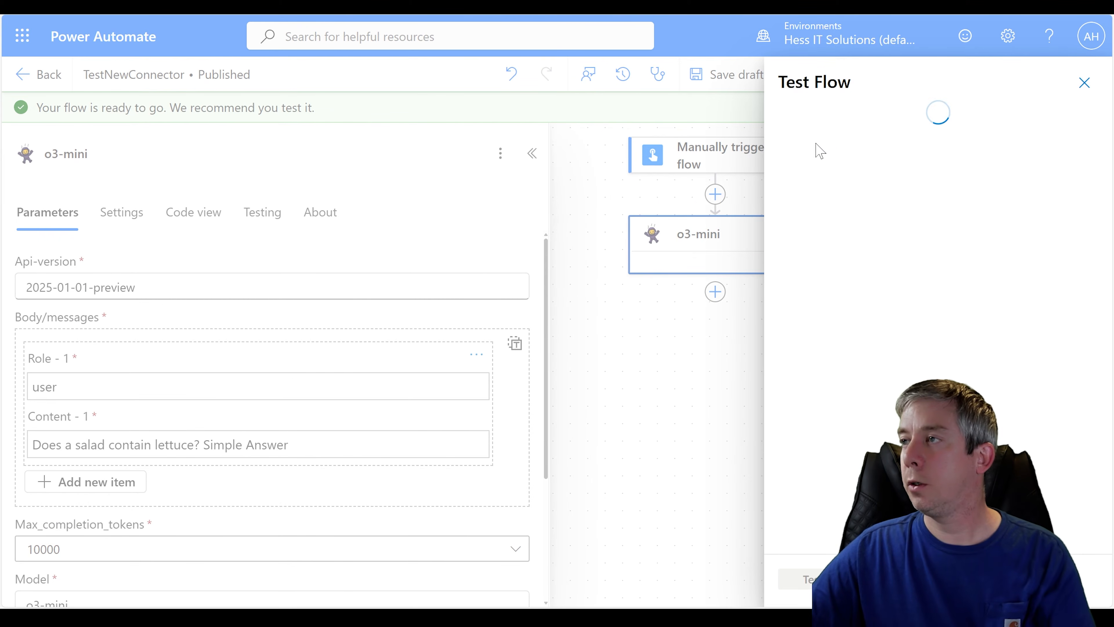
click(807, 580)
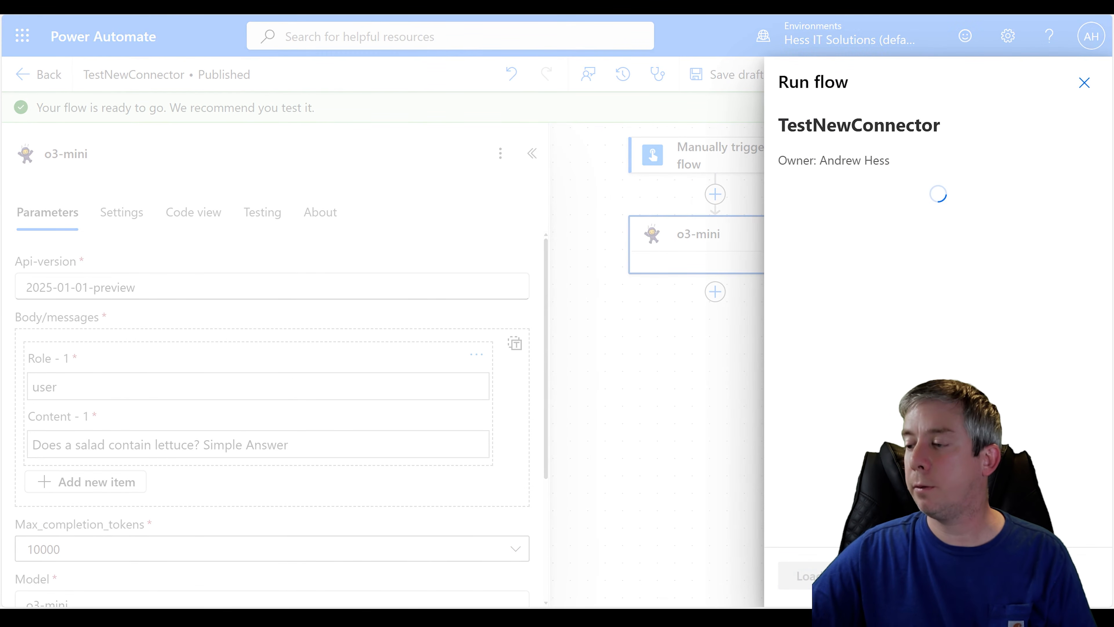
click(815, 575)
click(811, 571)
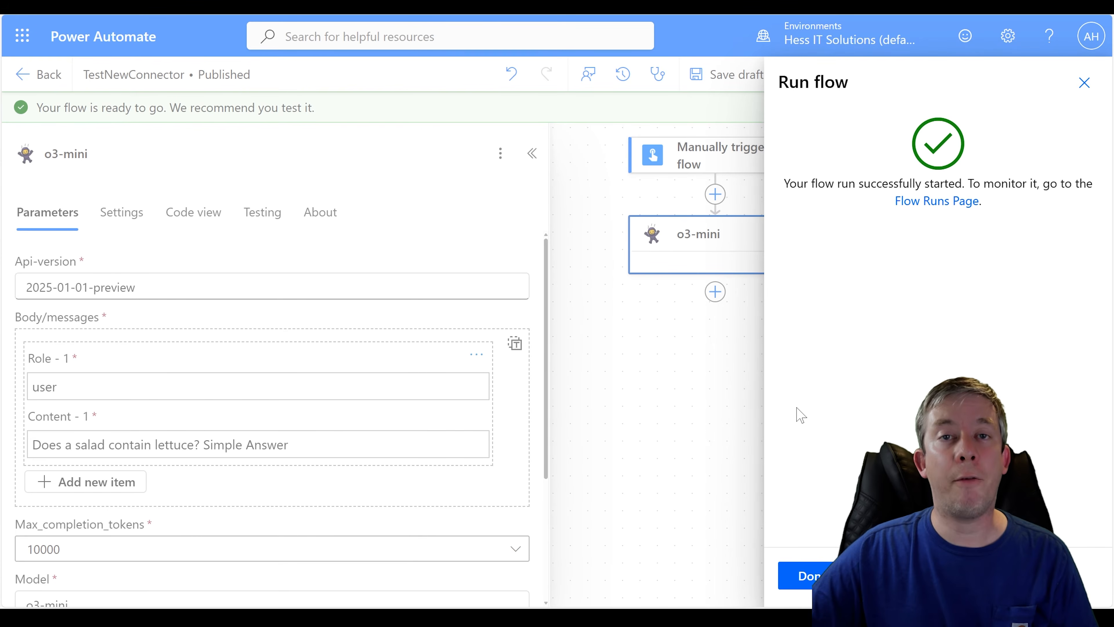
click(804, 574)
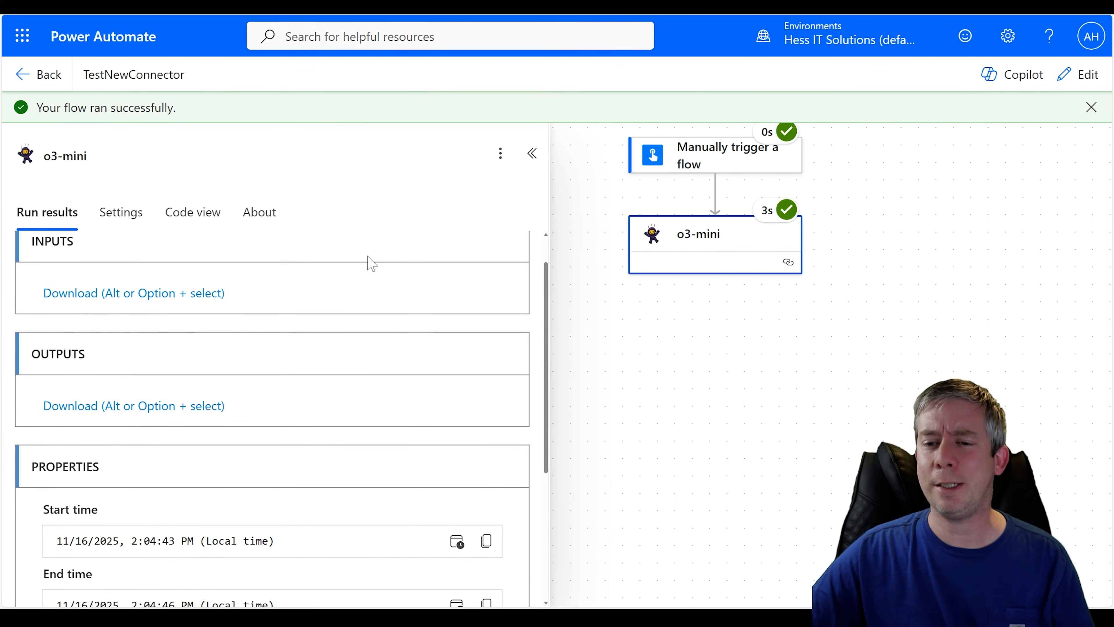
Examine the model's reply in the o3-mini action's raw outputs, and reopen the flow for editing
scroll(437, 374, down, 5)
scroll(438, 374, down, 3)
click(472, 497)
scroll(824, 360, down, 15)
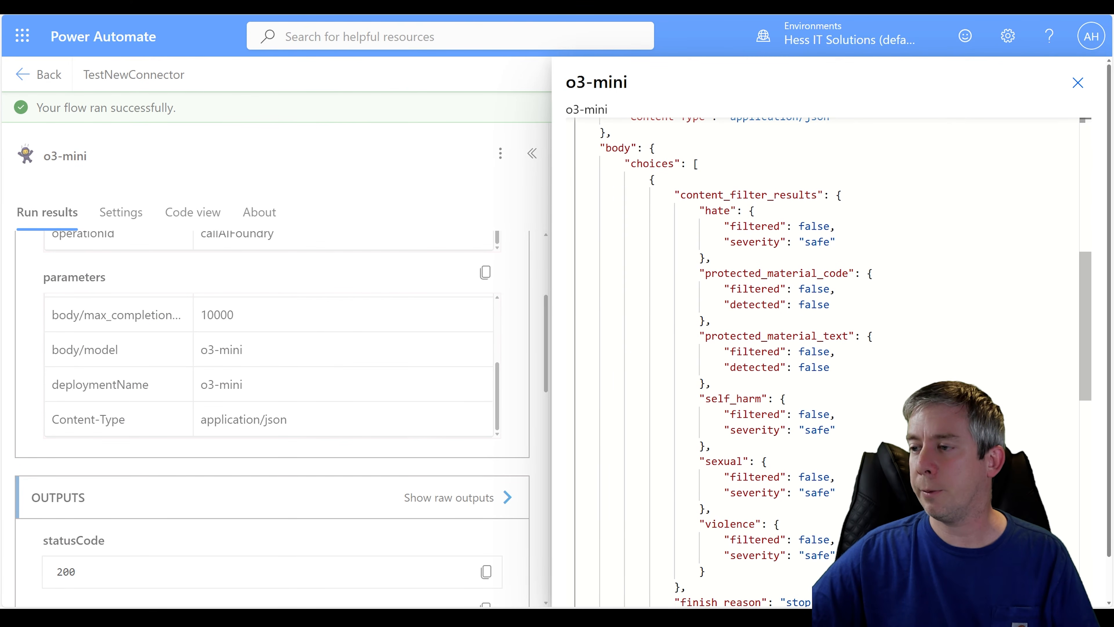
scroll(825, 359, up, 2)
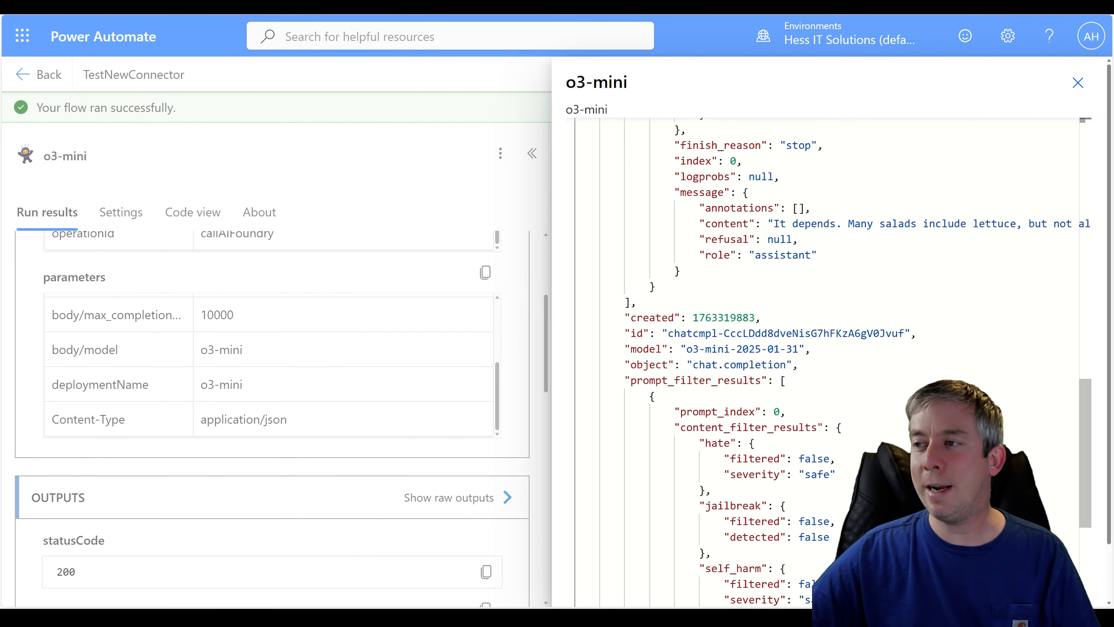
drag(774, 224, 1085, 238)
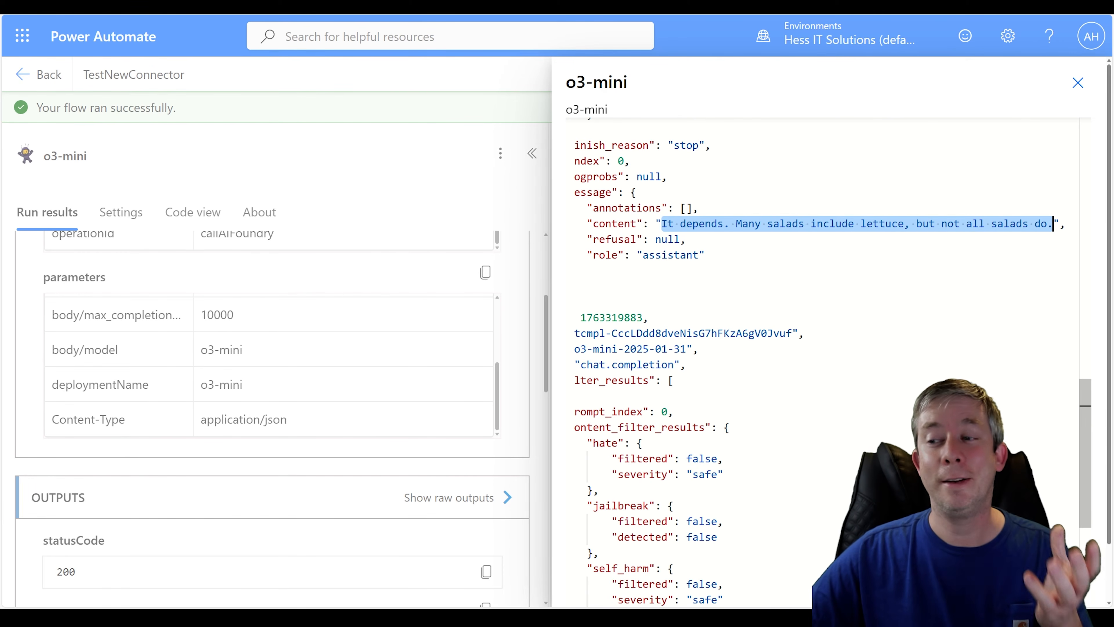
click(705, 255)
drag(704, 255, 561, 225)
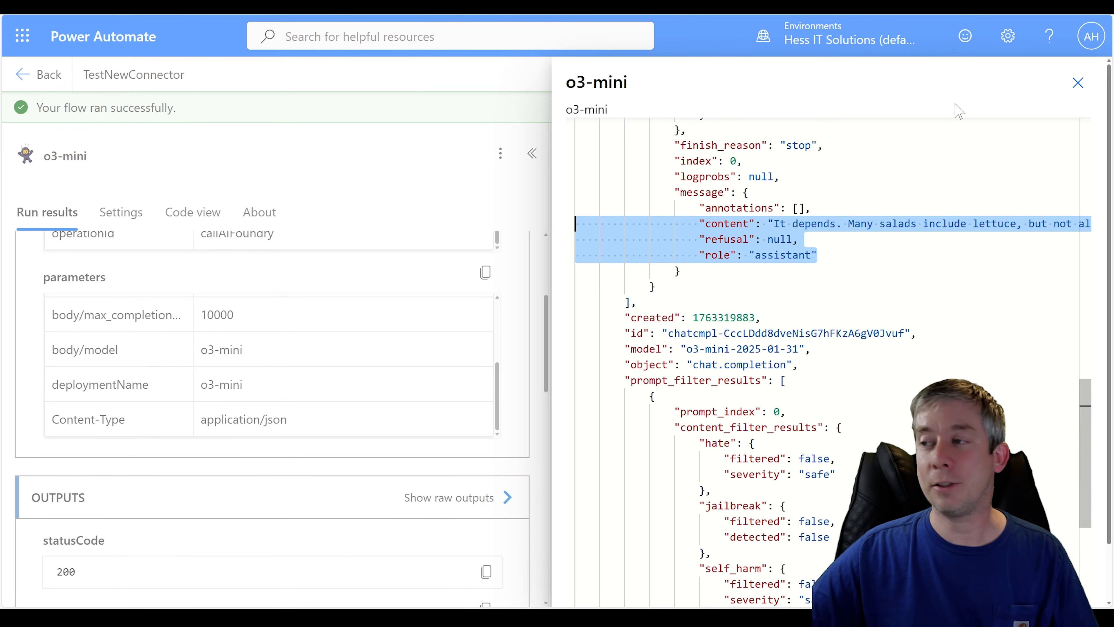
click(1078, 82)
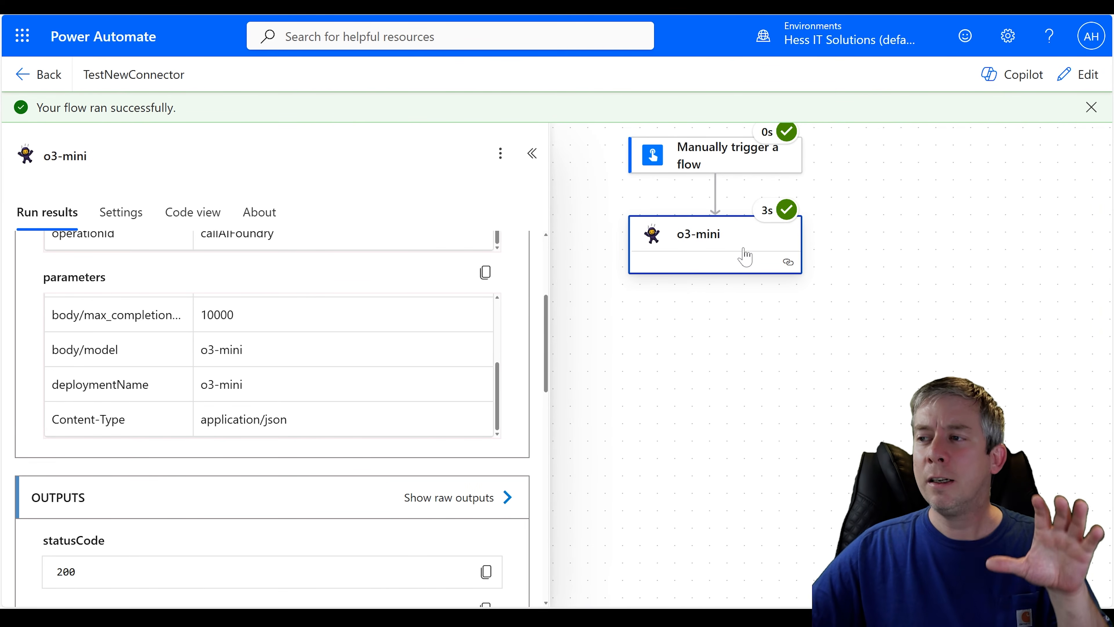
click(1072, 74)
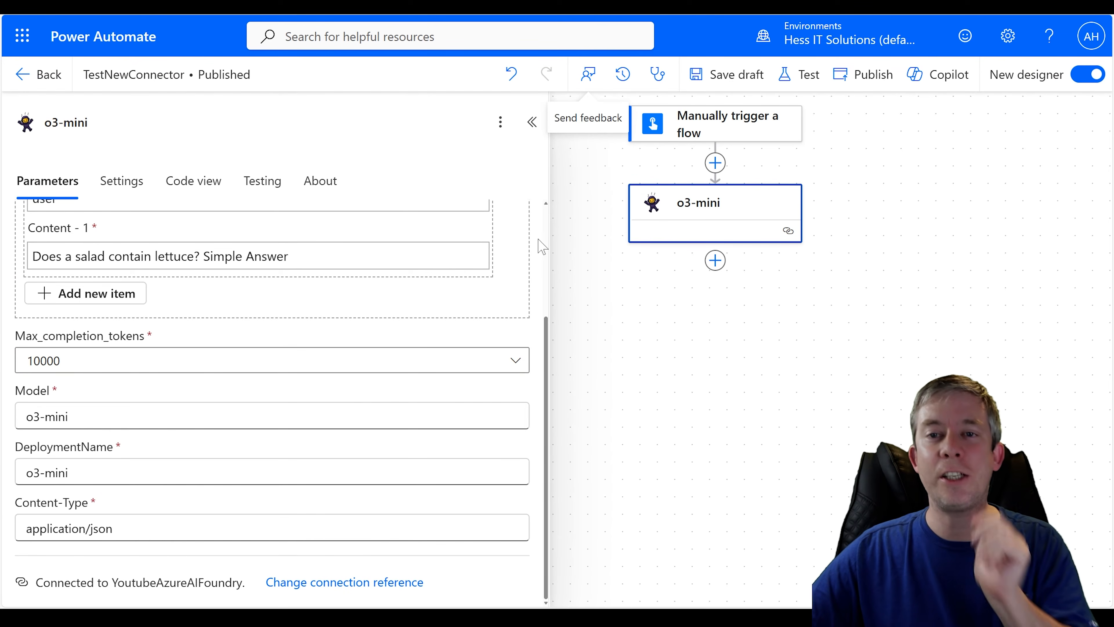
Set the callAIFoundry action's visibility to none in the YoutubeAzureAIFoundry custom connector definition
scroll(225, 324, up, 4)
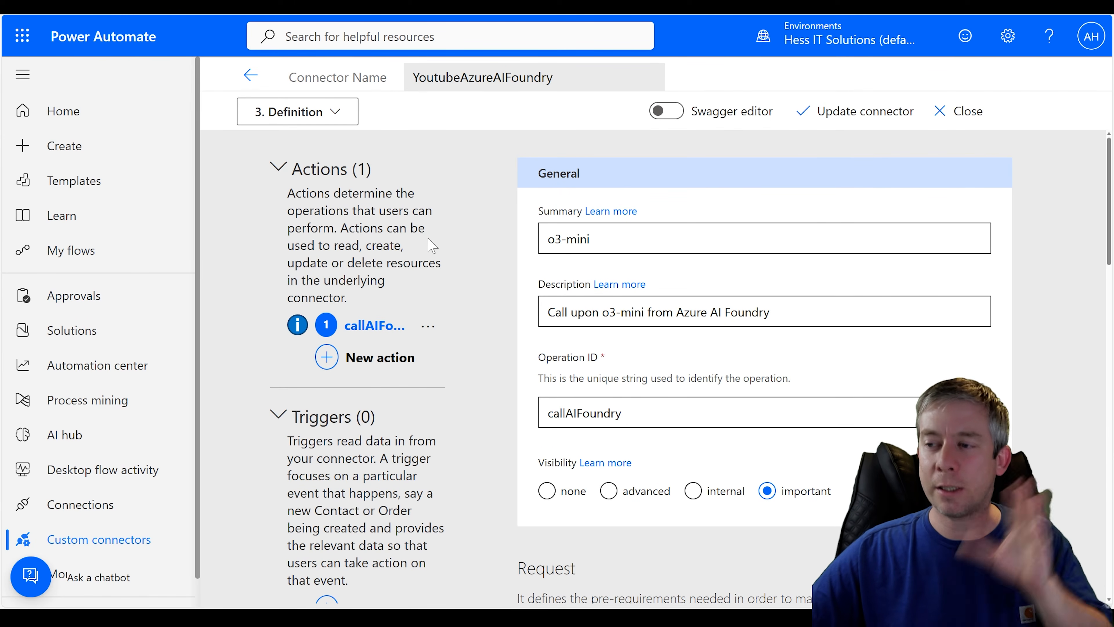
scroll(539, 252, down, 4)
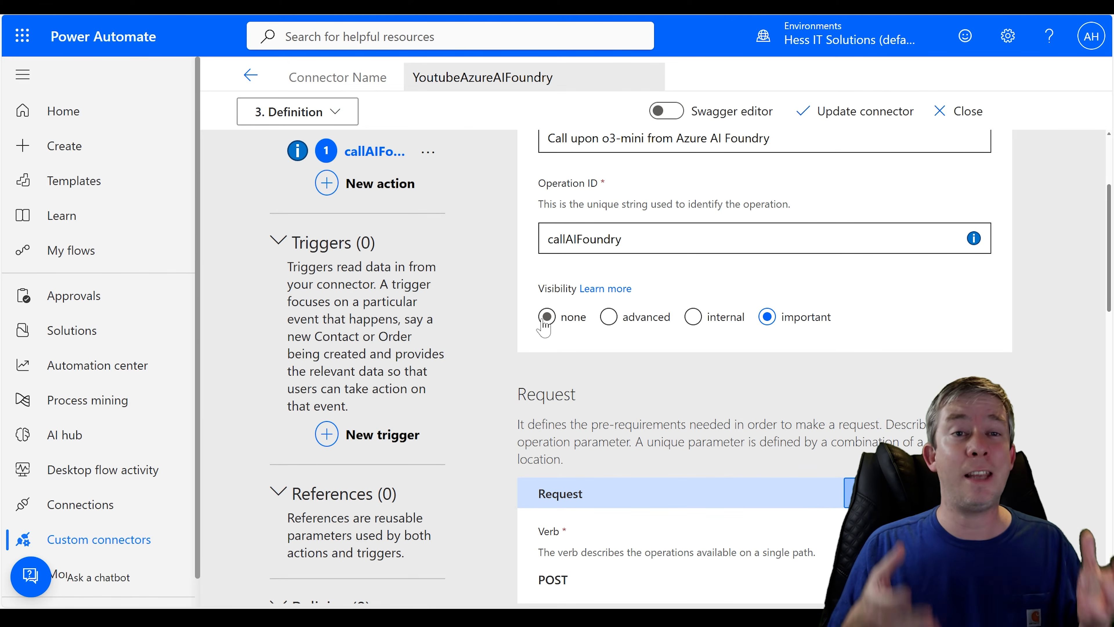
scroll(618, 340, up, 3)
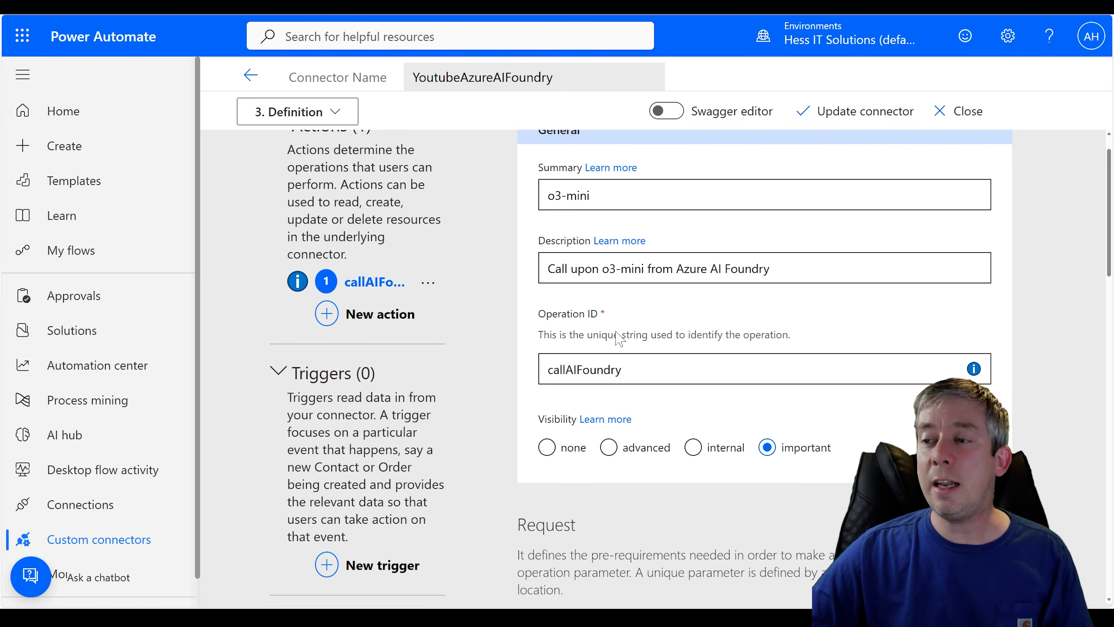
scroll(546, 445, up, 1)
click(547, 491)
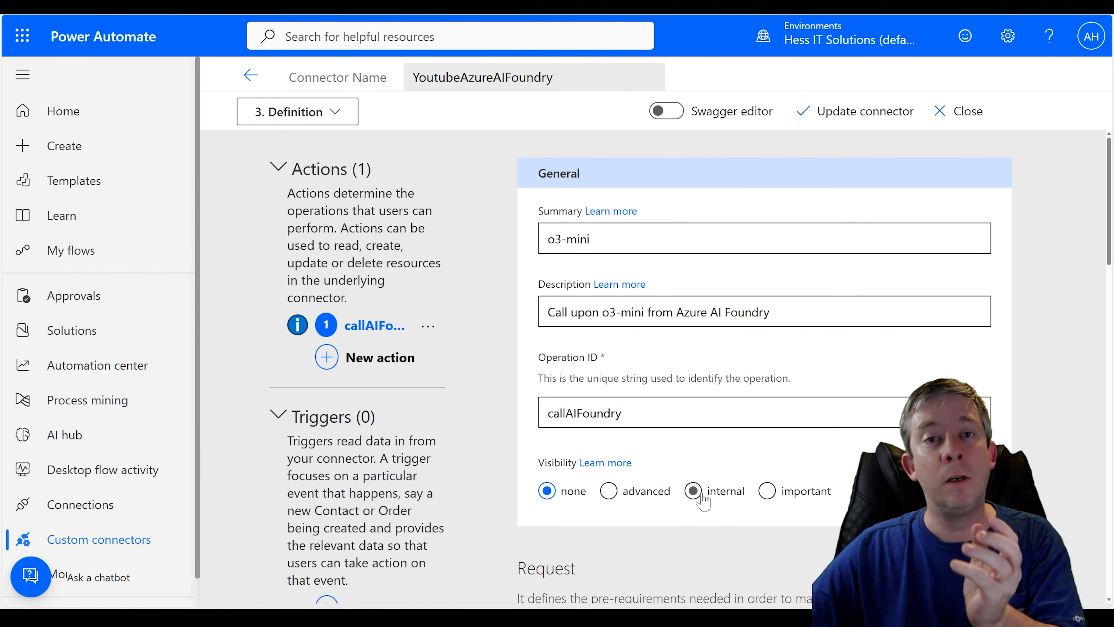
Set the visibility of the deploymentName path parameter to internal
scroll(534, 368, down, 8)
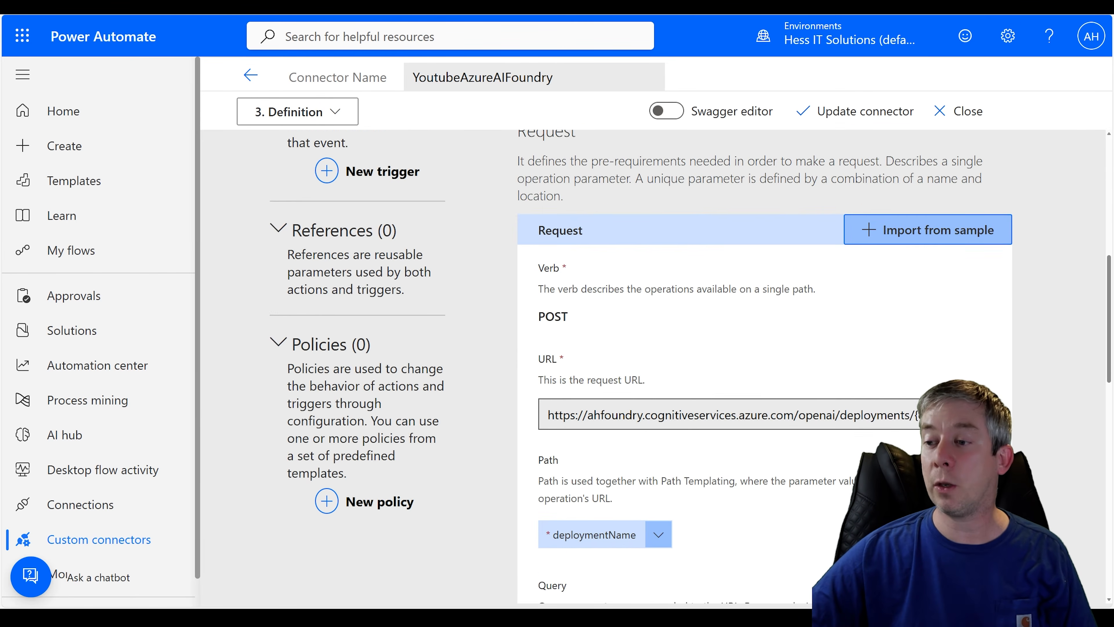
scroll(631, 326, down, 5)
click(658, 276)
click(631, 303)
scroll(632, 308, down, 8)
click(693, 214)
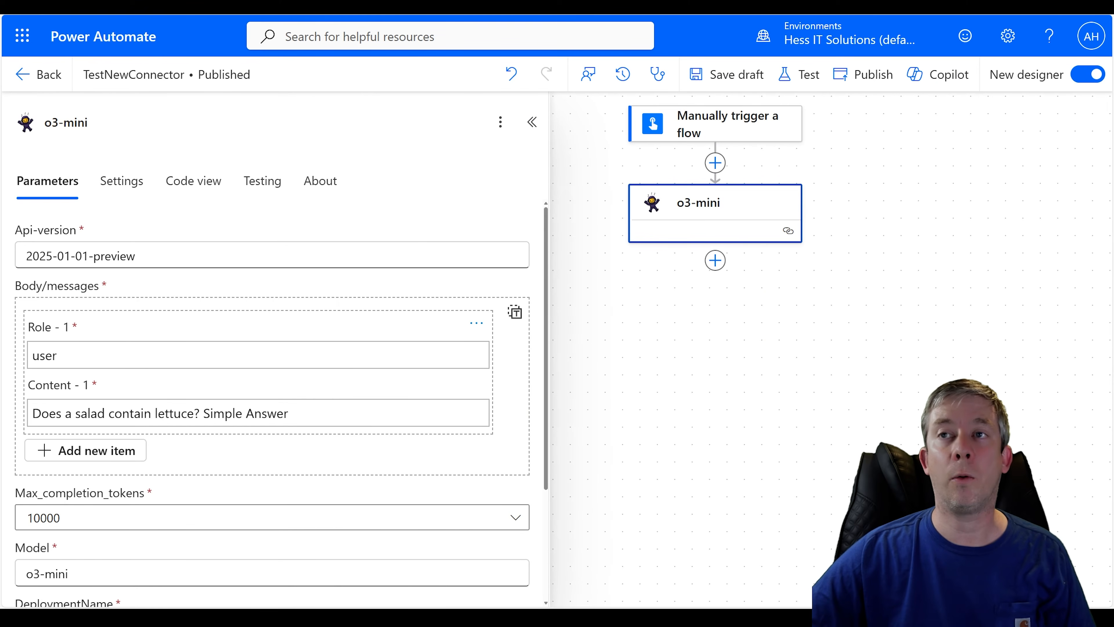
scroll(280, 397, down, 3)
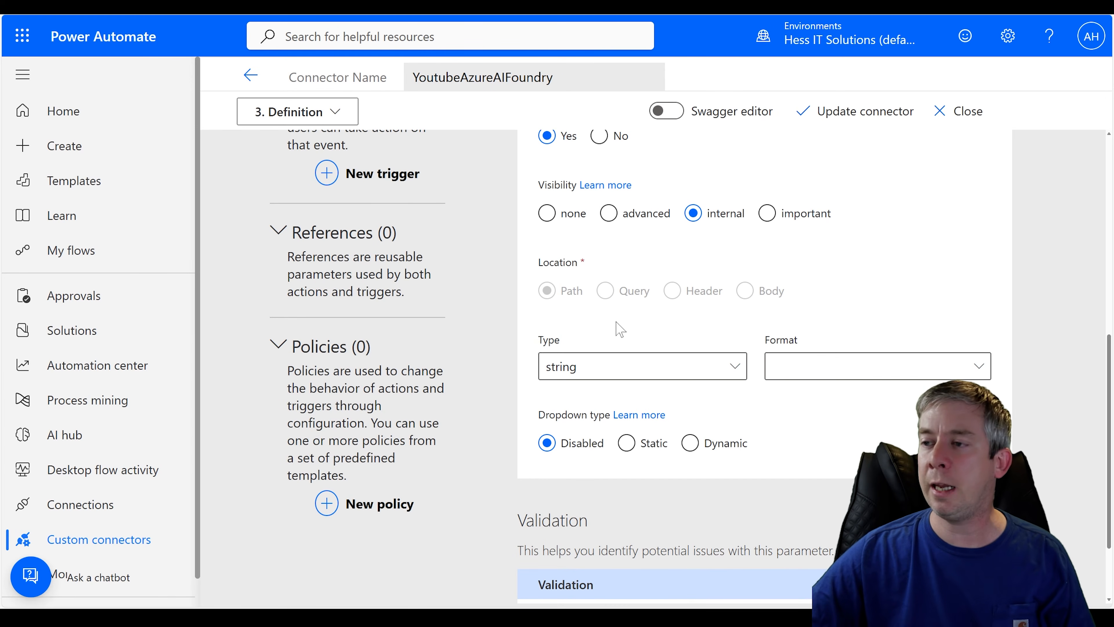
Set the visibility of the Content-Type header parameter to internal and return to the action's request definition
scroll(746, 342, up, 3)
scroll(827, 346, up, 5)
scroll(713, 331, down, 15)
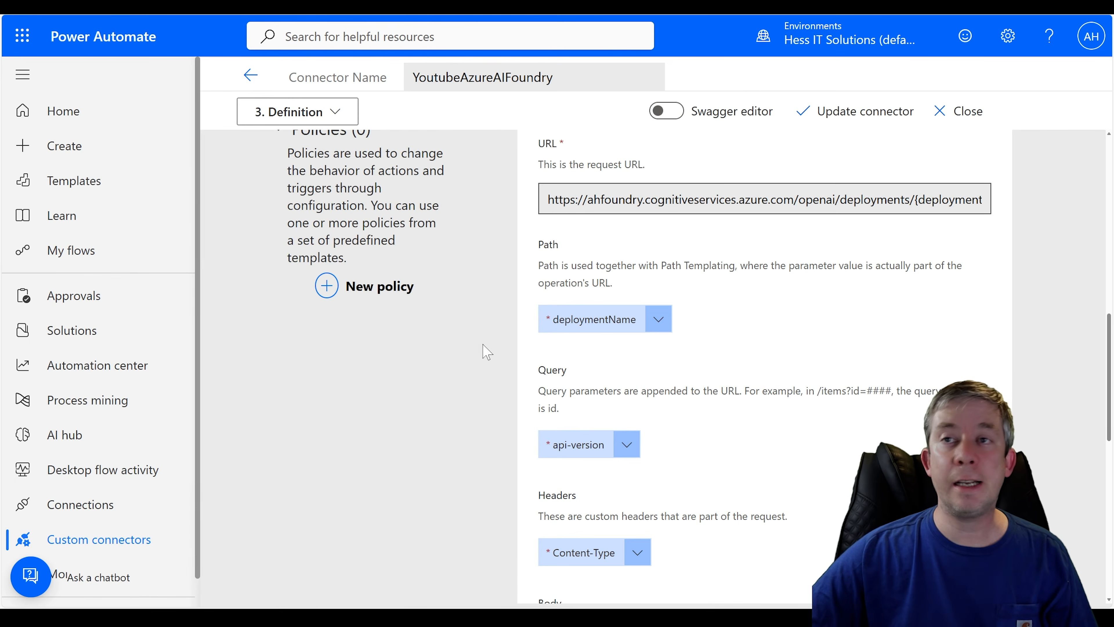
scroll(484, 350, down, 5)
click(644, 336)
click(570, 363)
scroll(502, 336, down, 5)
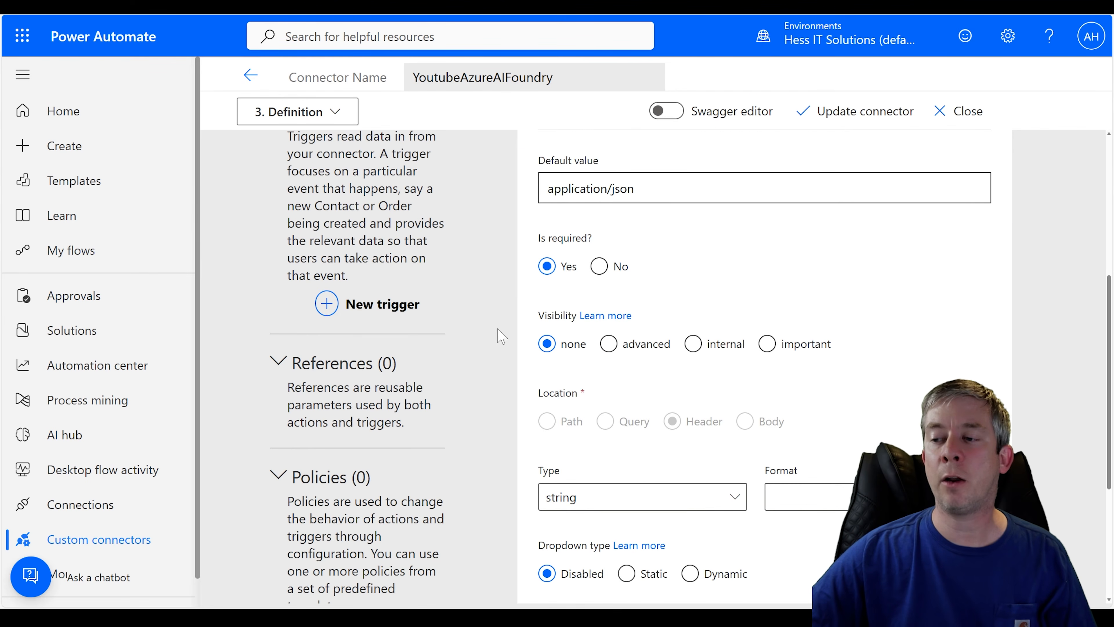
click(693, 344)
click(250, 75)
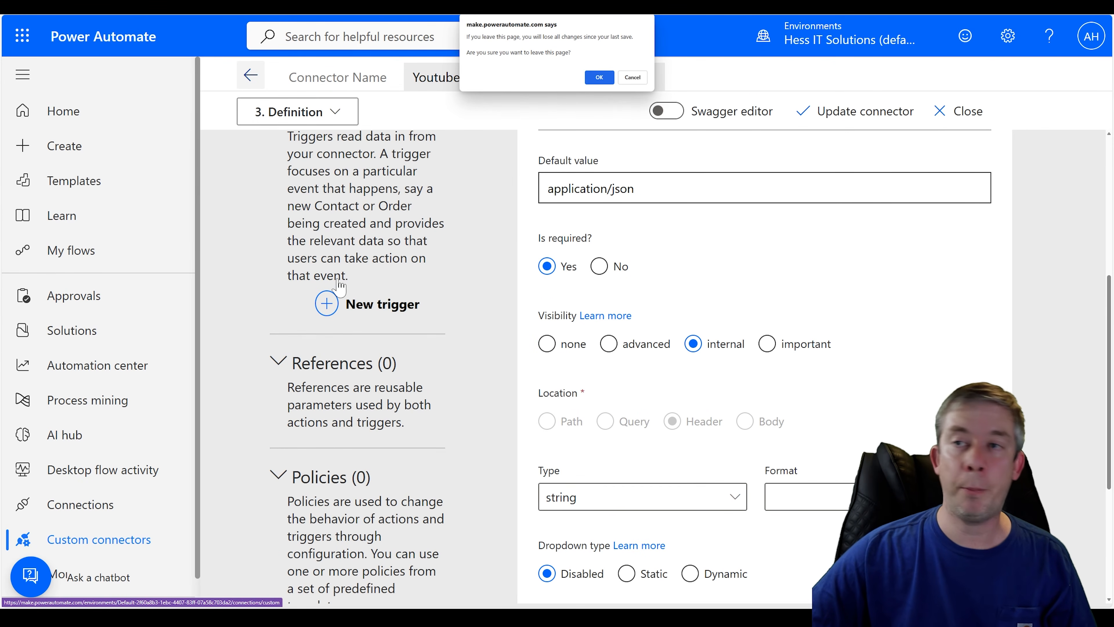
click(632, 77)
scroll(551, 274, up, 5)
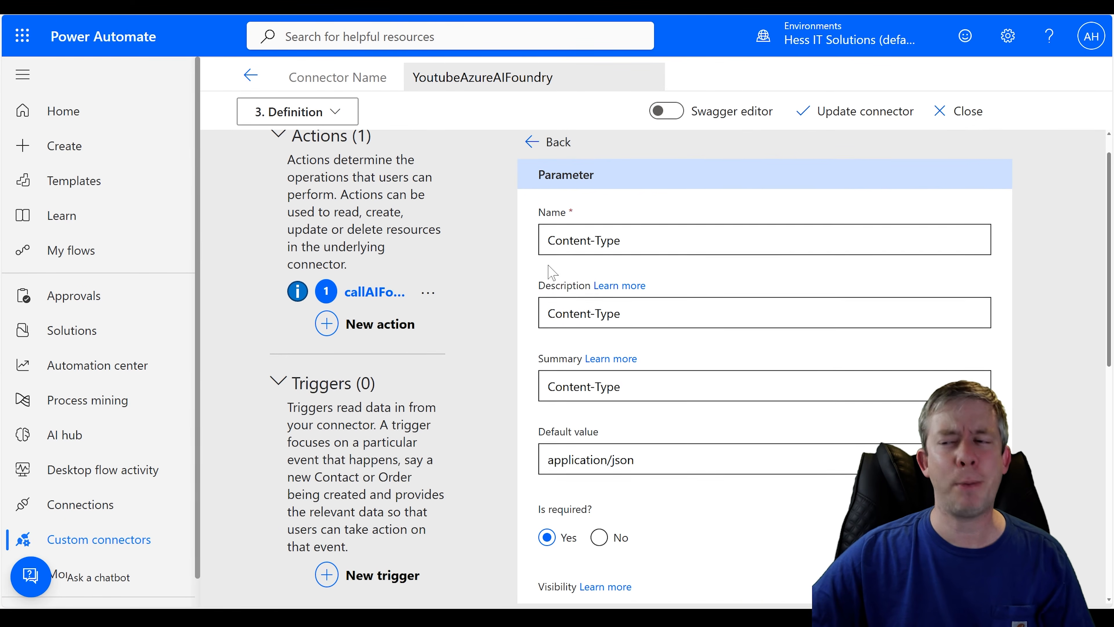
scroll(550, 274, up, 1)
click(529, 178)
scroll(616, 351, down, 10)
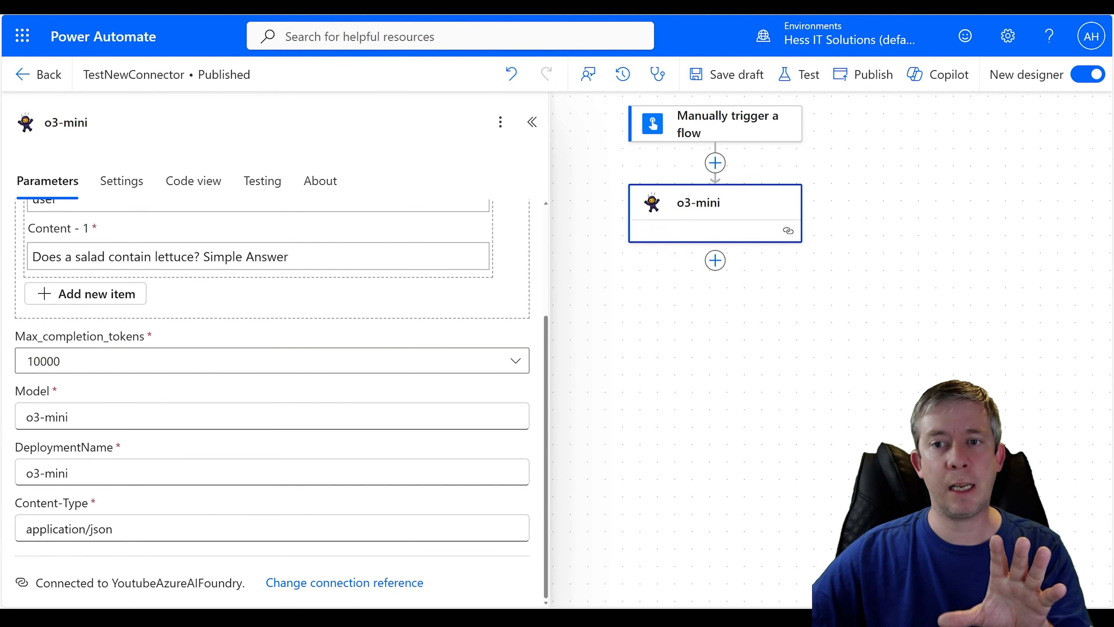
Open the role property of the body parameter in the YoutubeAzureAIFoundry connector's request definition
scroll(96, 455, up, 2)
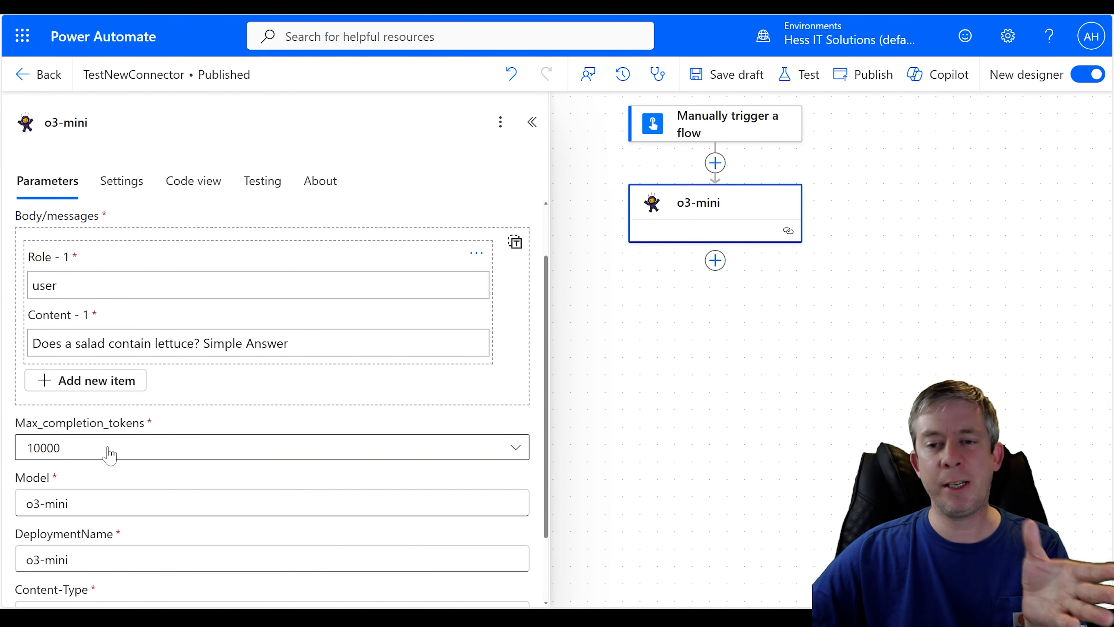
scroll(125, 373, up, 1)
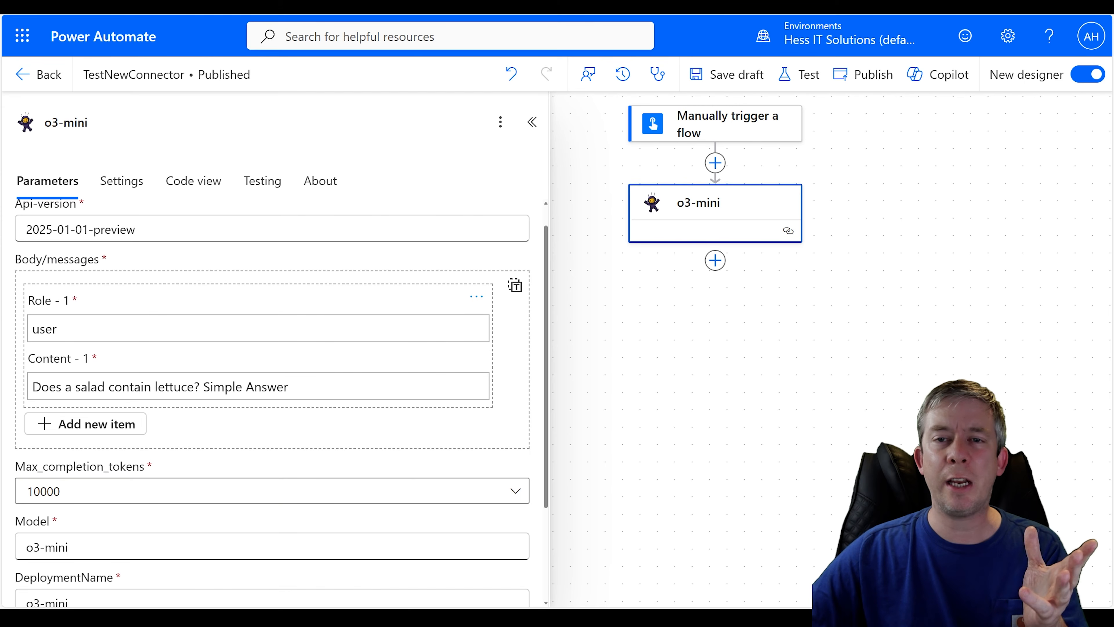
key(ctrl+Tab)
scroll(587, 301, down, 8)
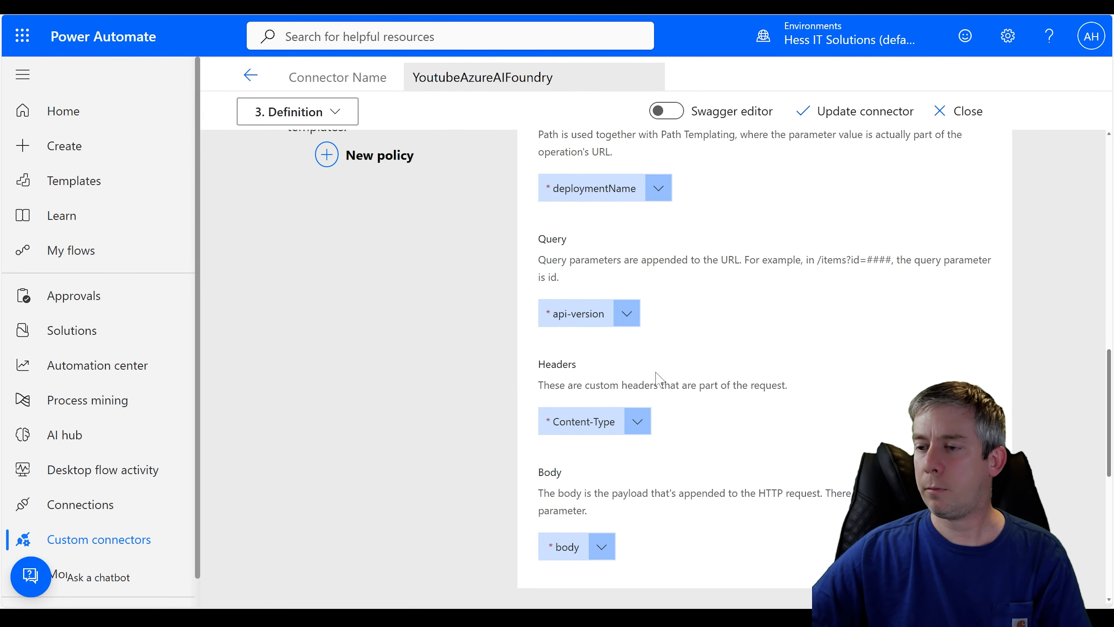
click(600, 373)
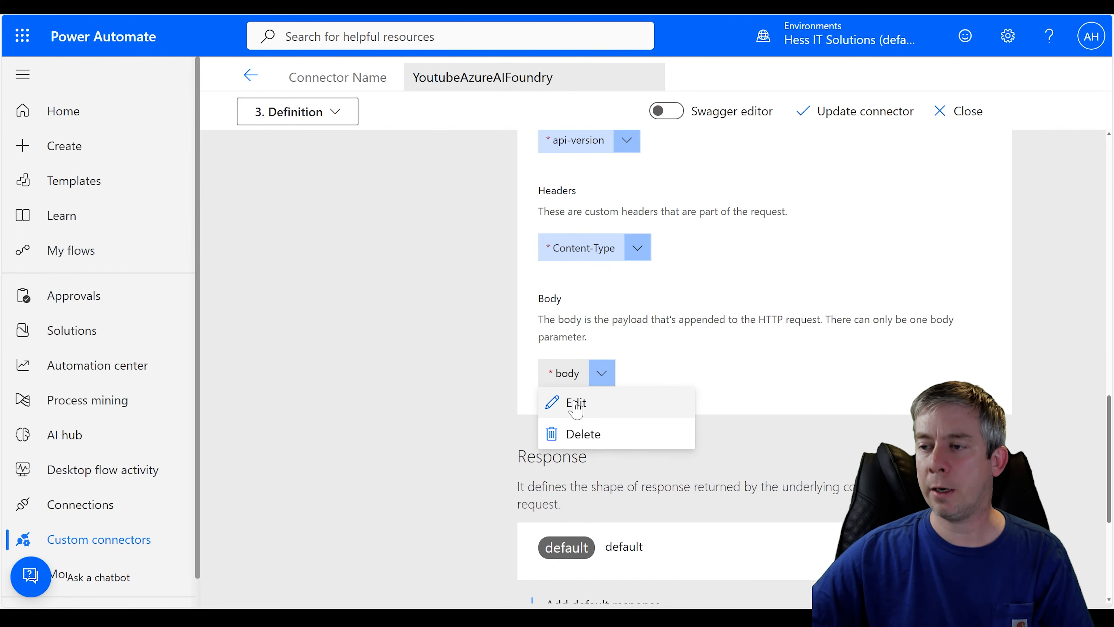
click(570, 401)
scroll(681, 298, down, 5)
scroll(680, 298, down, 2)
click(847, 322)
click(830, 350)
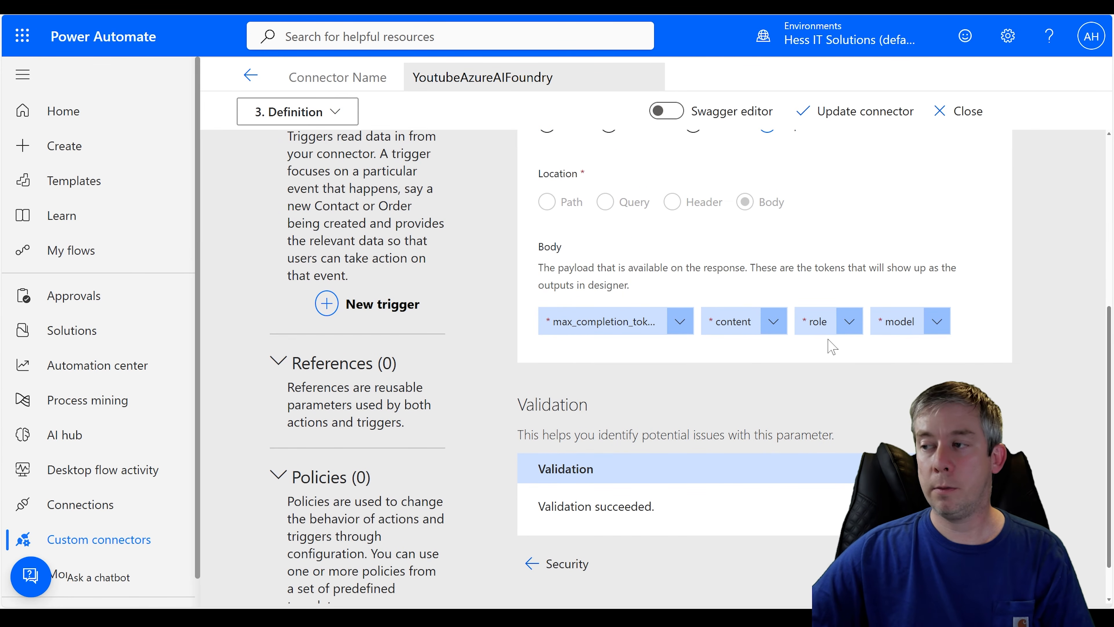
Set the description of the role property to user
scroll(832, 347, down, 2)
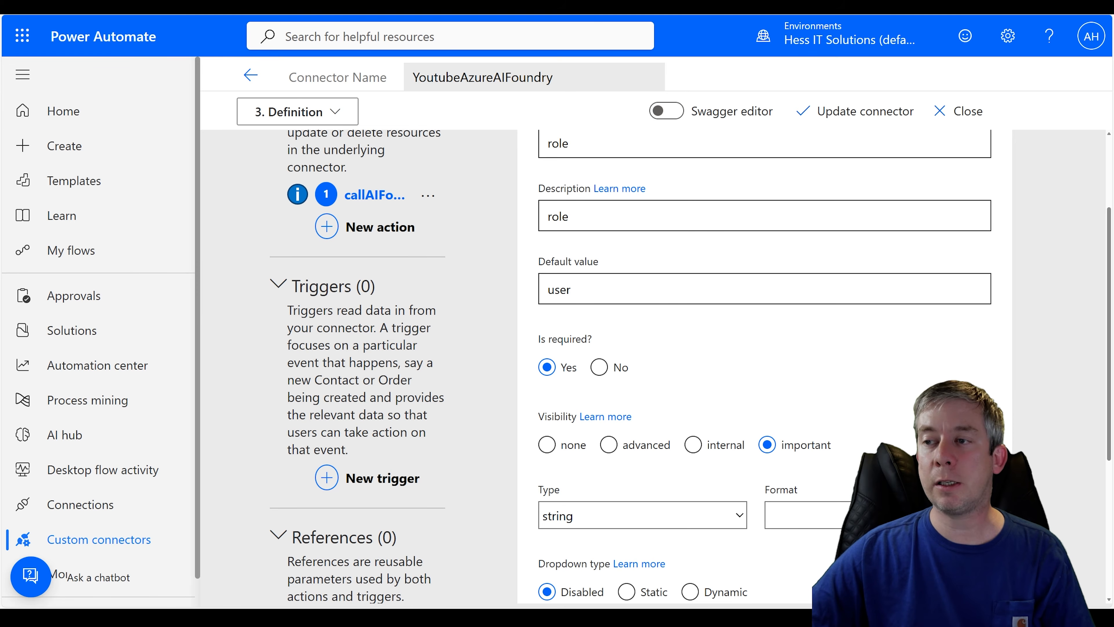
drag(578, 217, 465, 204)
text(user)
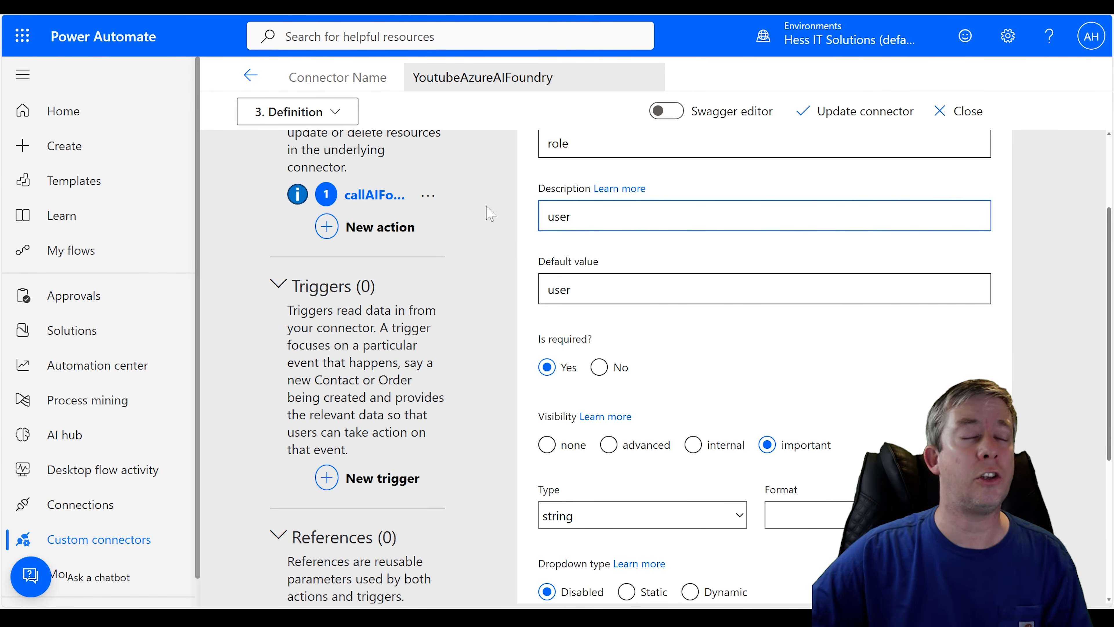
click(519, 269)
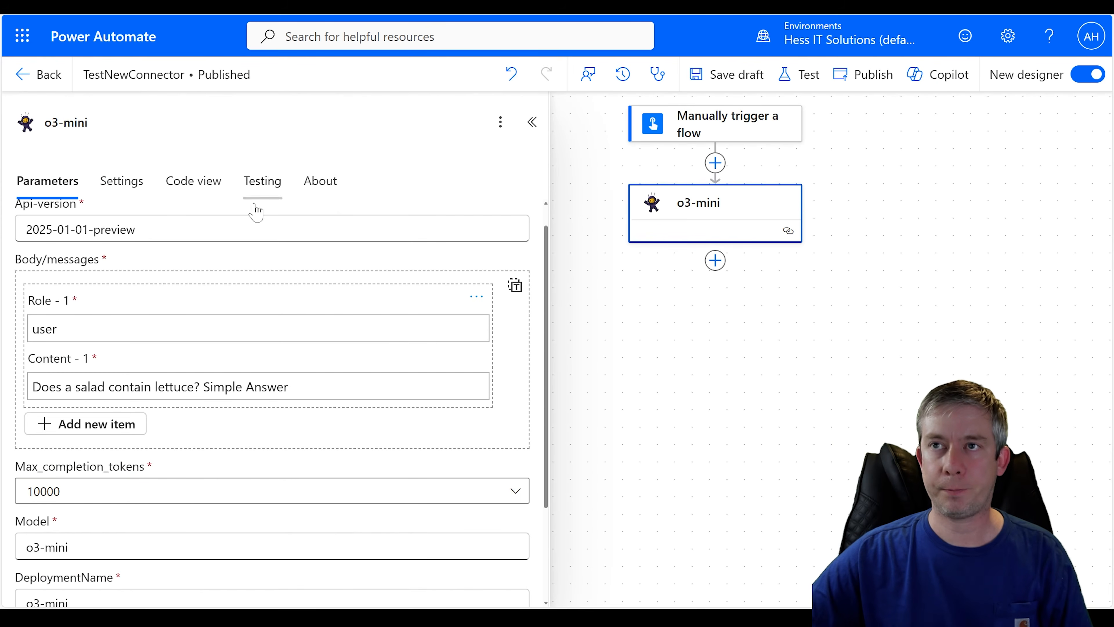
Clear the Role - 1 value in the flow's o3-mini action
double_click(45, 329)
key(BackSpace)
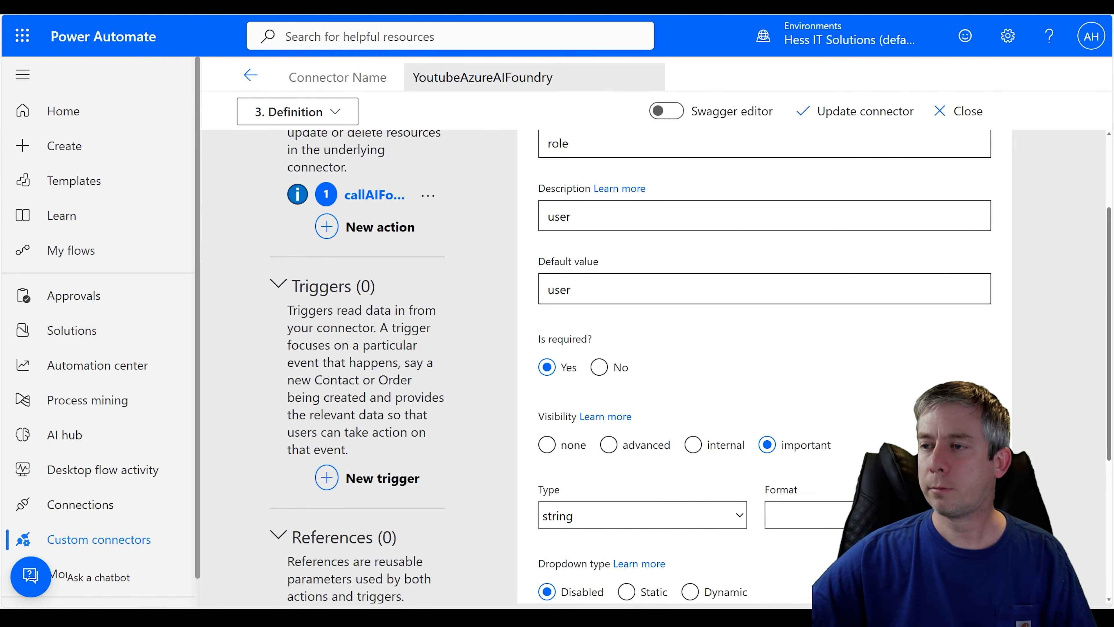
Set the role property's visibility to internal in the connector definition and return to the body parameter
scroll(589, 230, down, 2)
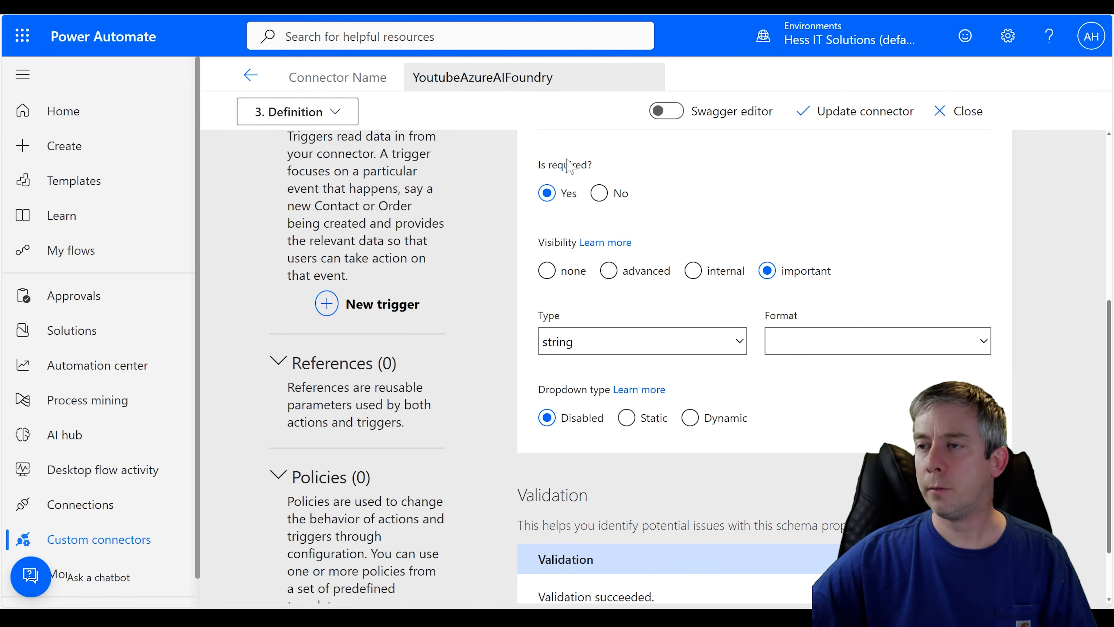
scroll(589, 230, up, 1)
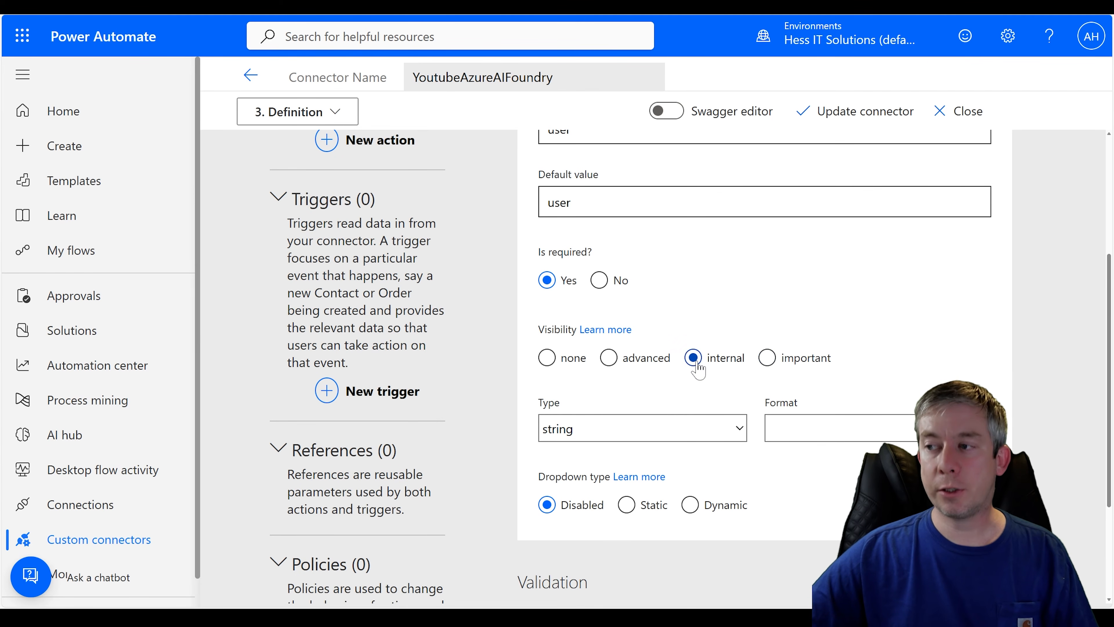
scroll(698, 370, down, 4)
scroll(747, 397, up, 9)
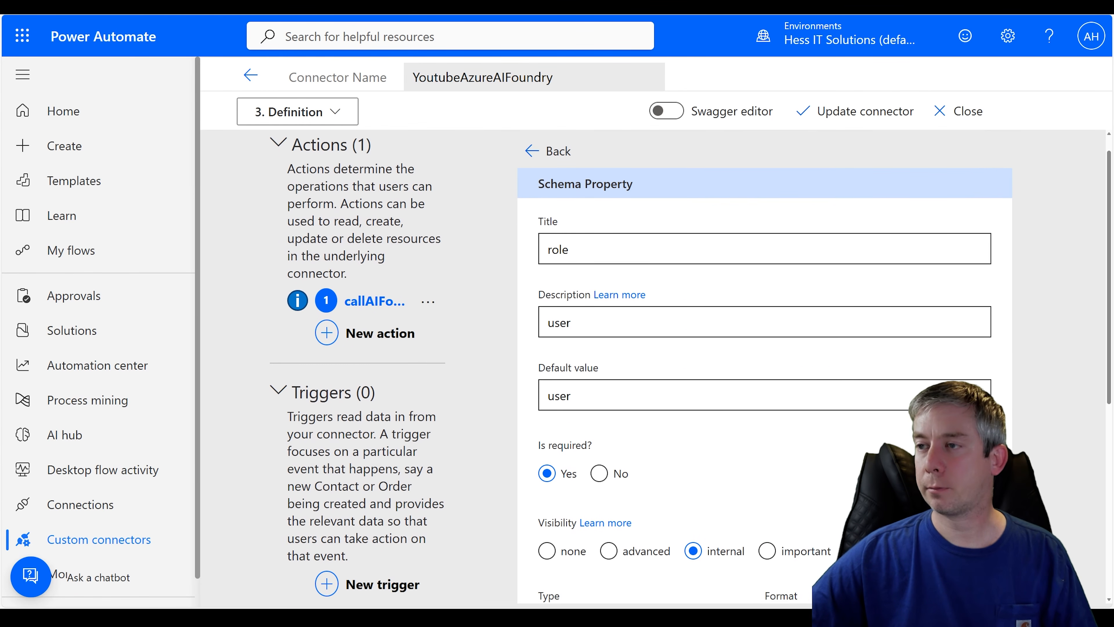
click(531, 175)
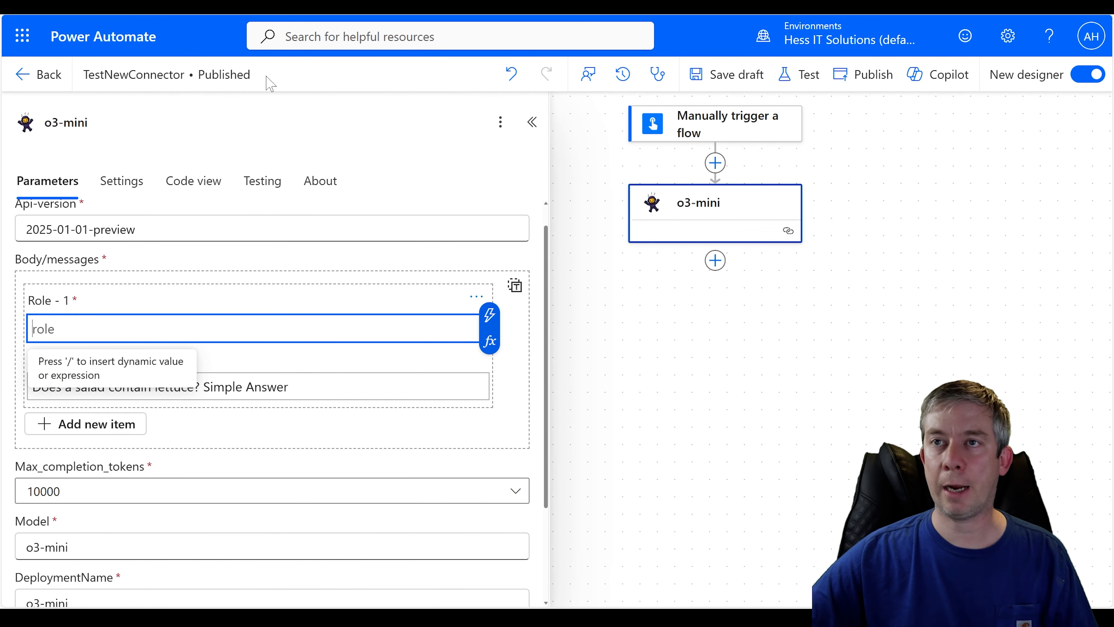
Check the o3-mini action's exposed parameters in the flow, and update the custom connector with the visibility changes
scroll(106, 301, up, 1)
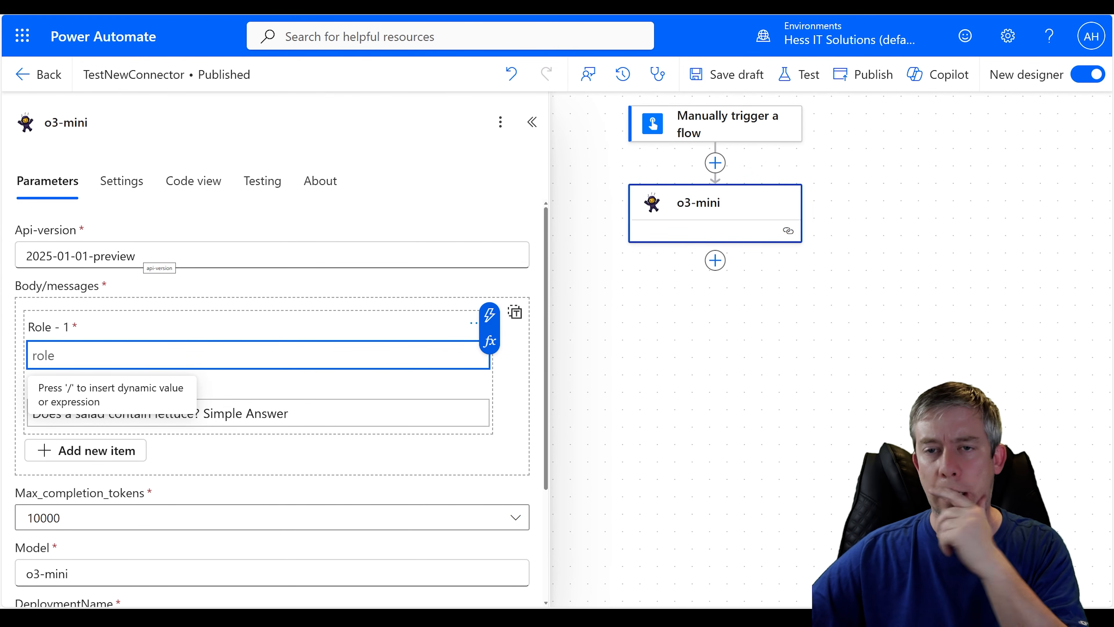
scroll(144, 289, down, 3)
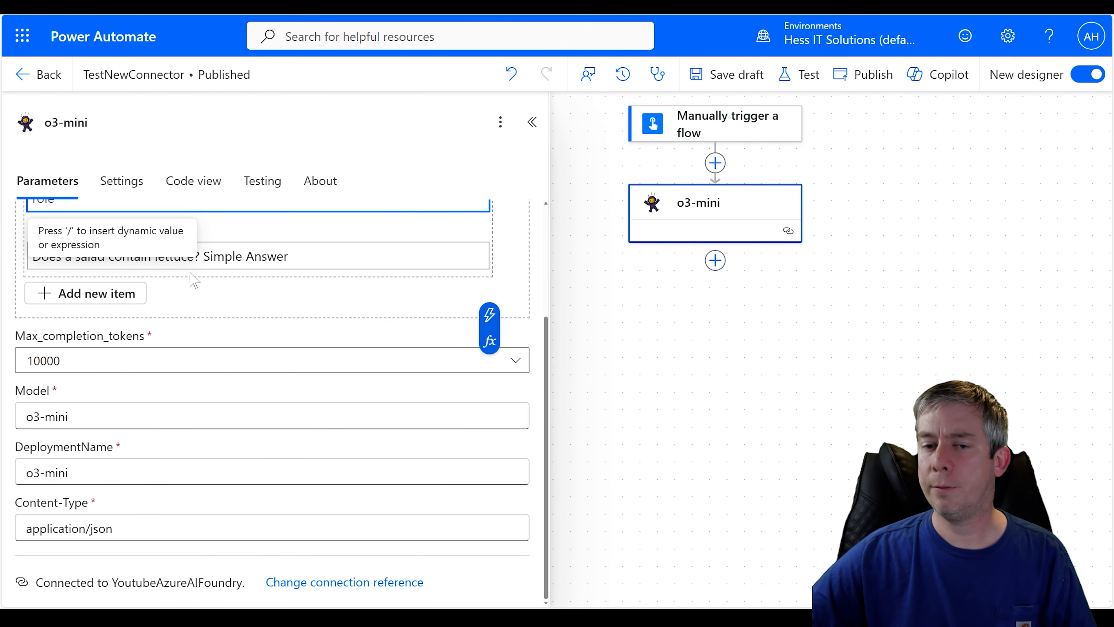
click(236, 3)
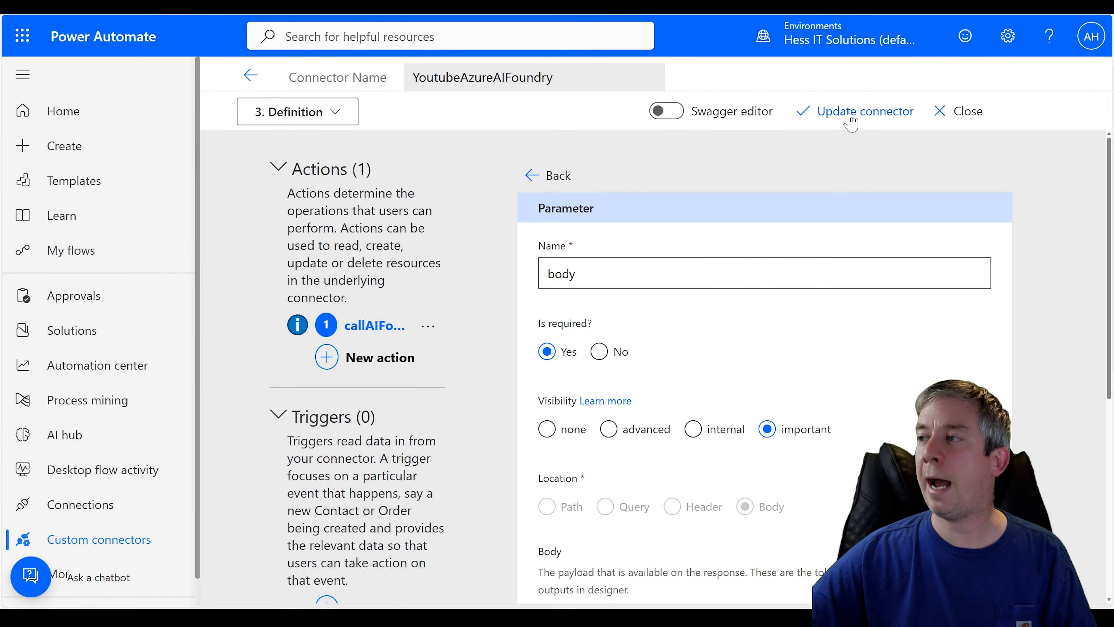
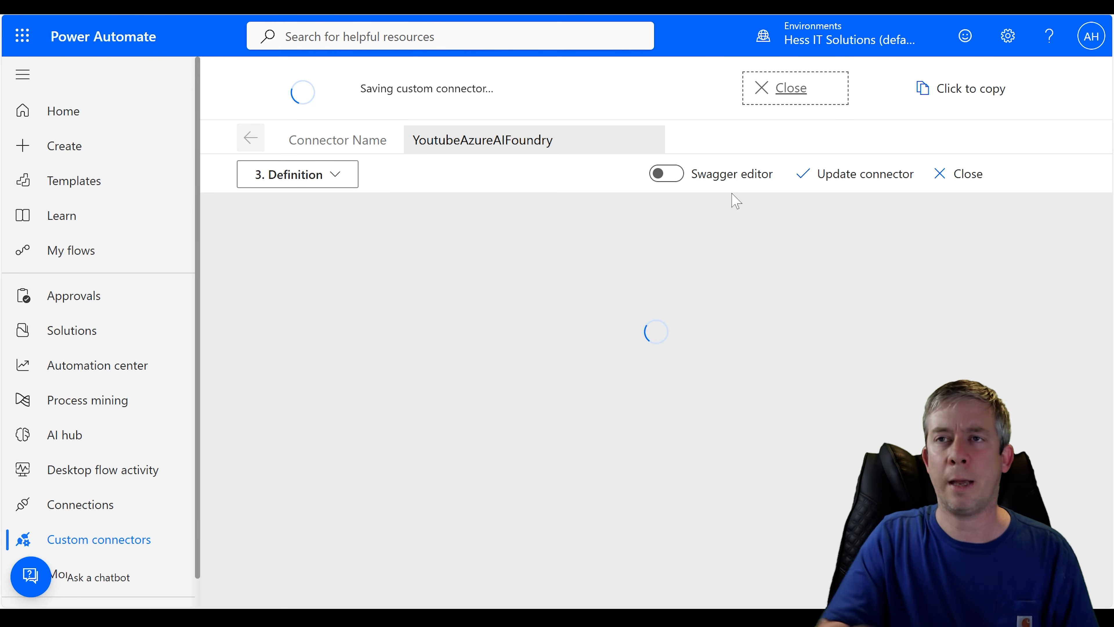
Reopen the TestNewConnector flow without saving its changes and review the parameters of the o3-mini action
key(ctrl+Tab)
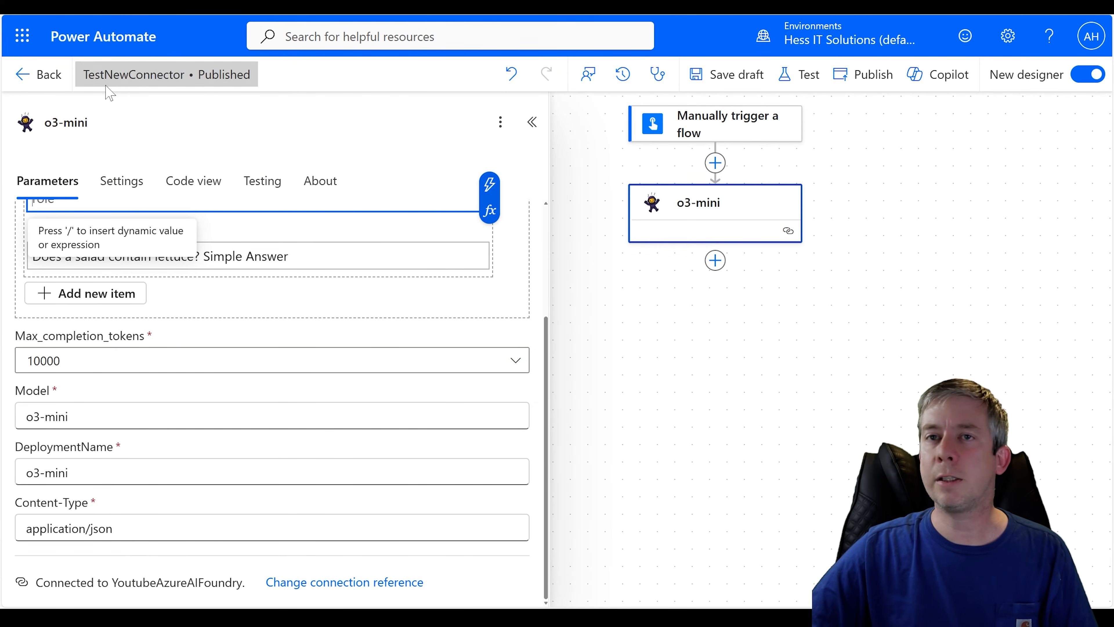
click(27, 83)
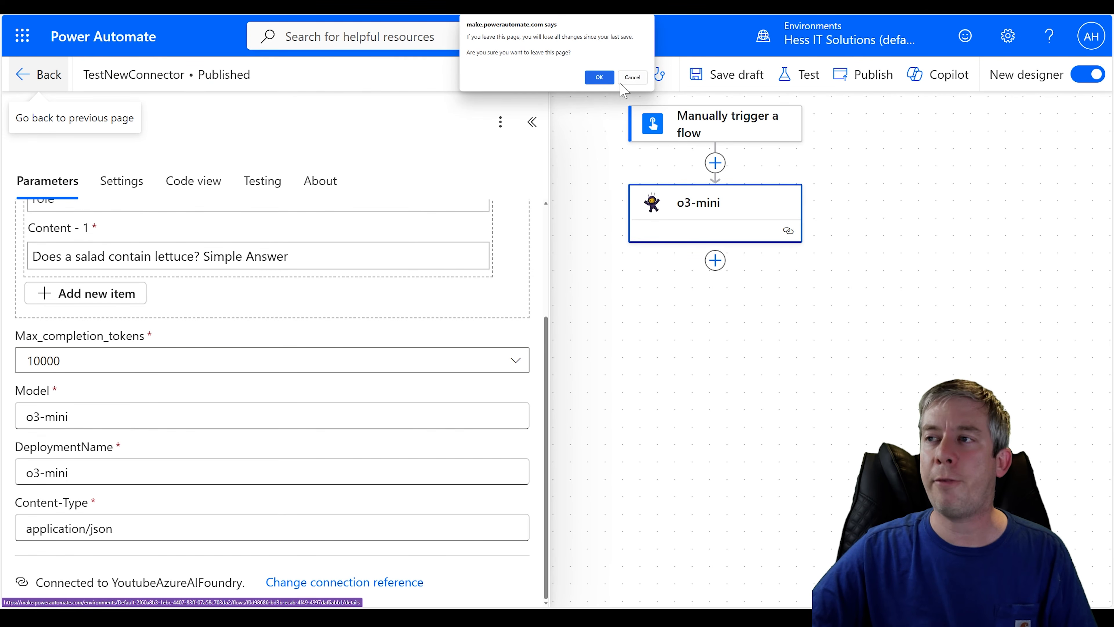
click(599, 77)
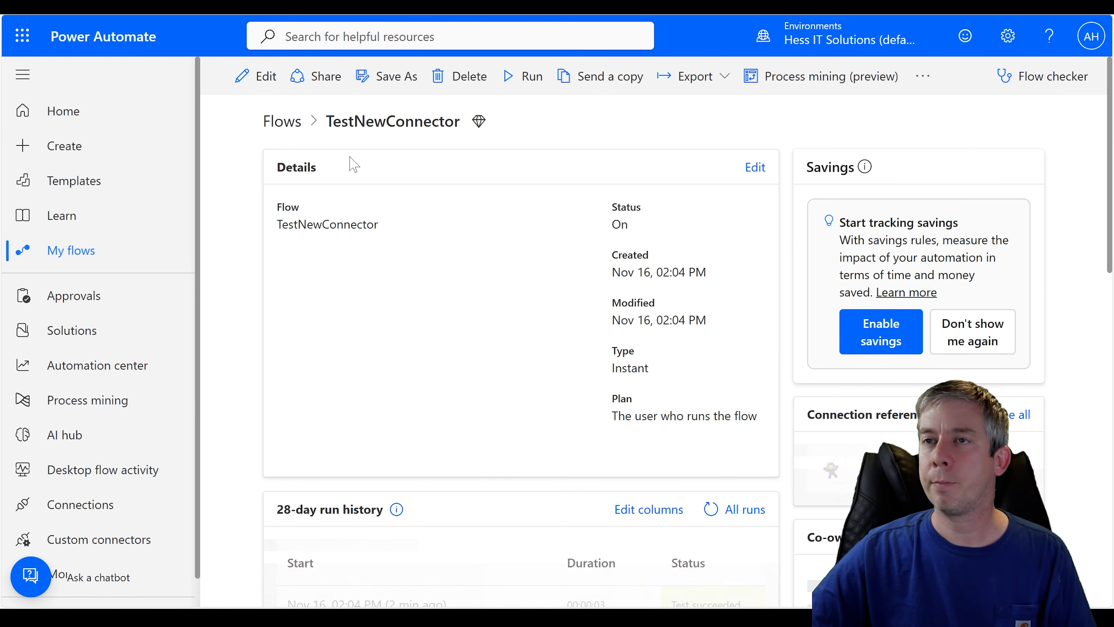
click(256, 84)
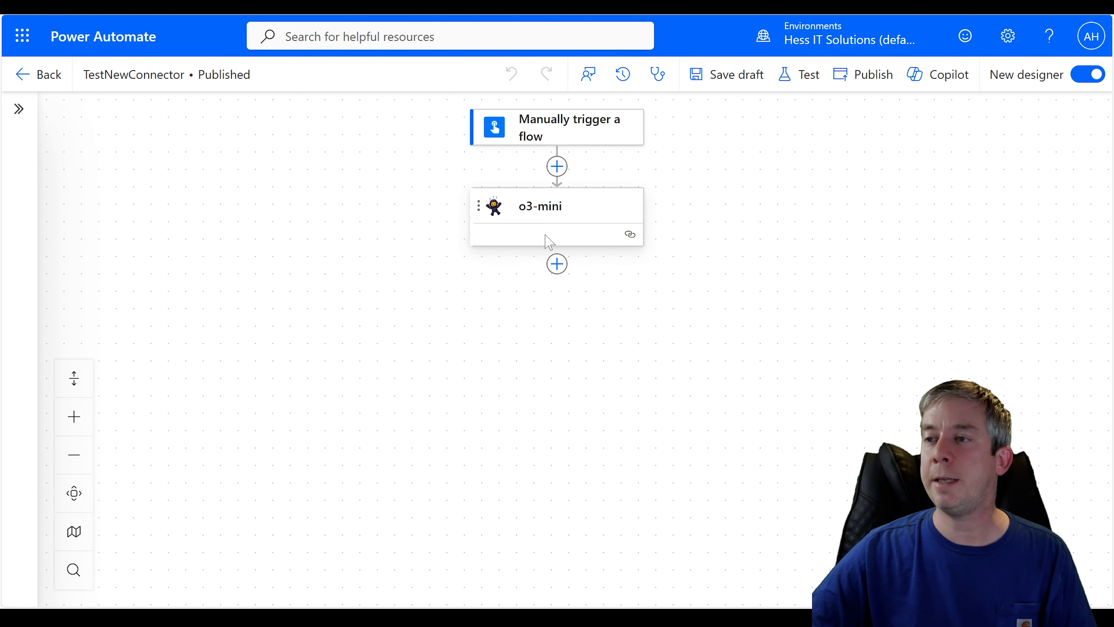
click(544, 228)
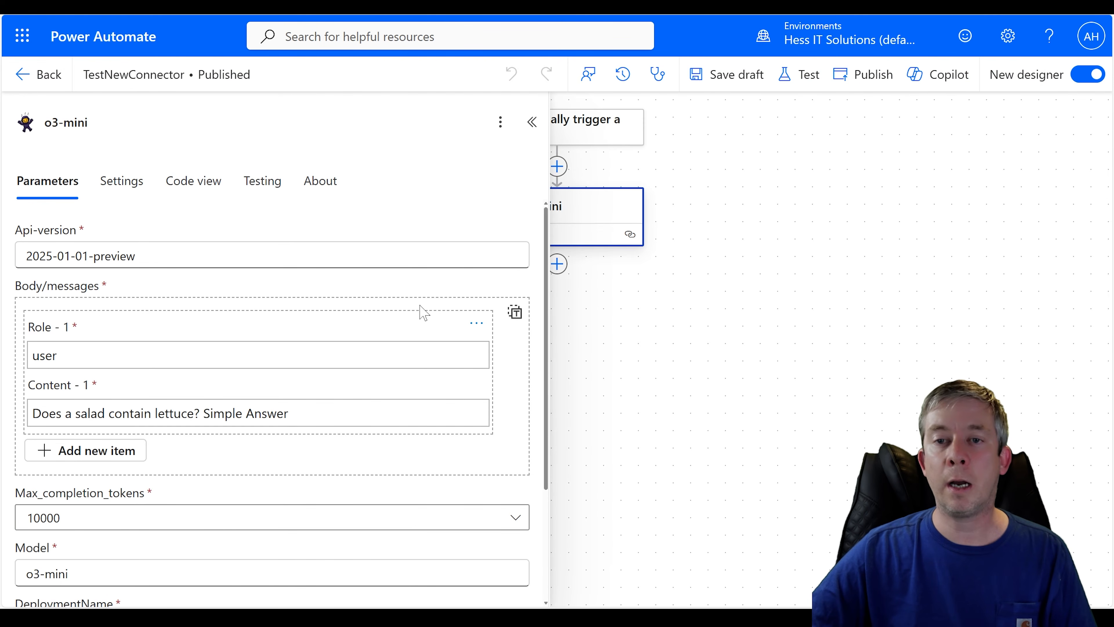
scroll(236, 373, down, 3)
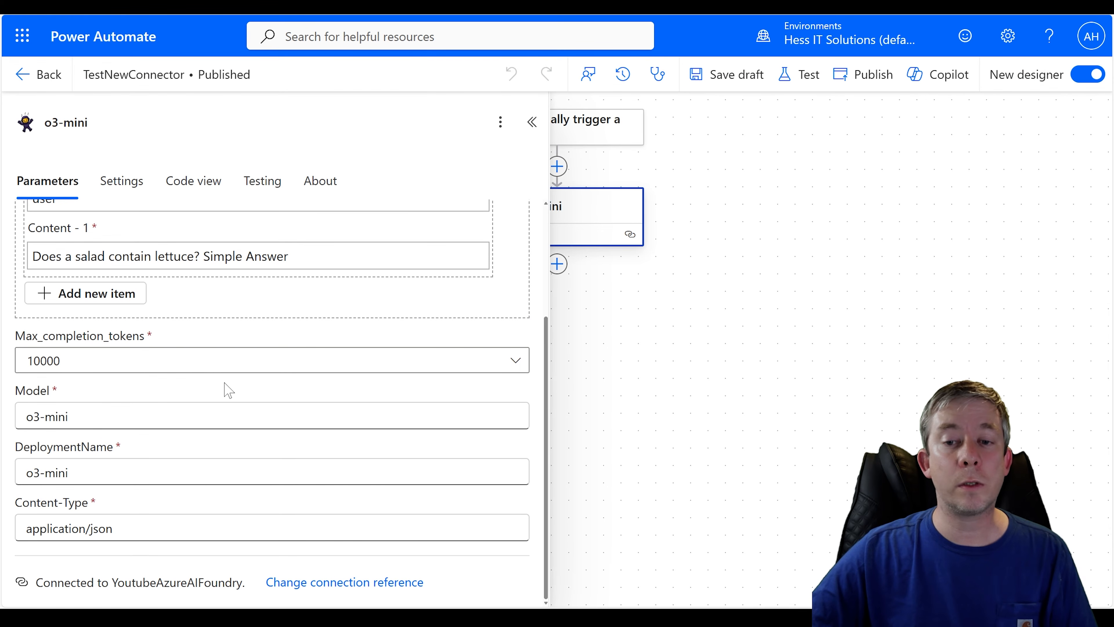
scroll(95, 393, up, 3)
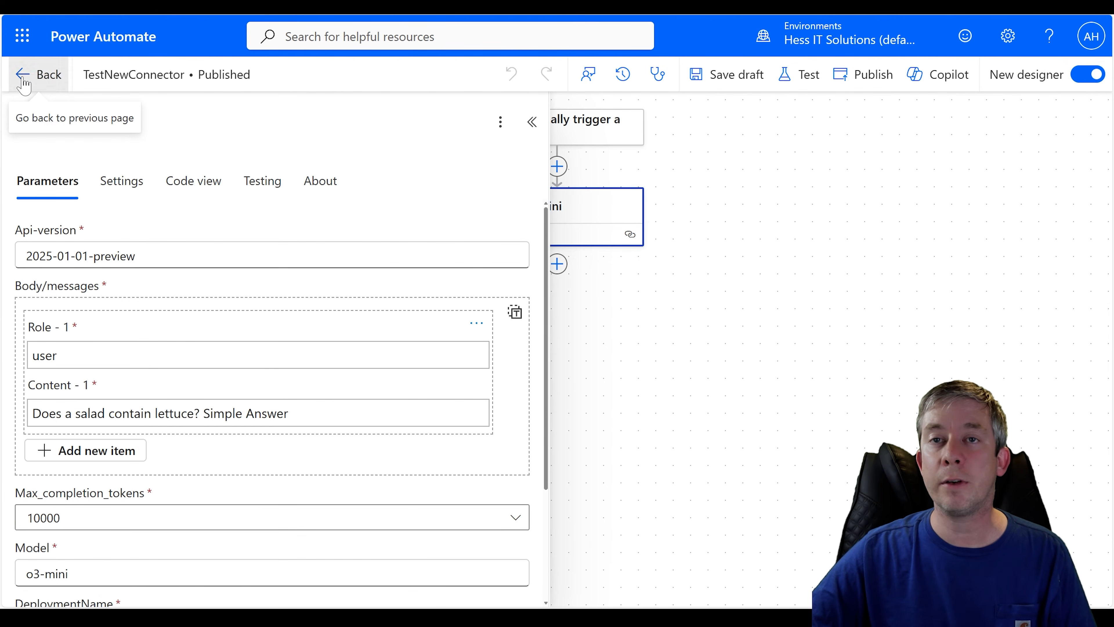
Reload the flow in the designer to pick up the connector update, and open the o3-mini action's advanced parameters
click(24, 74)
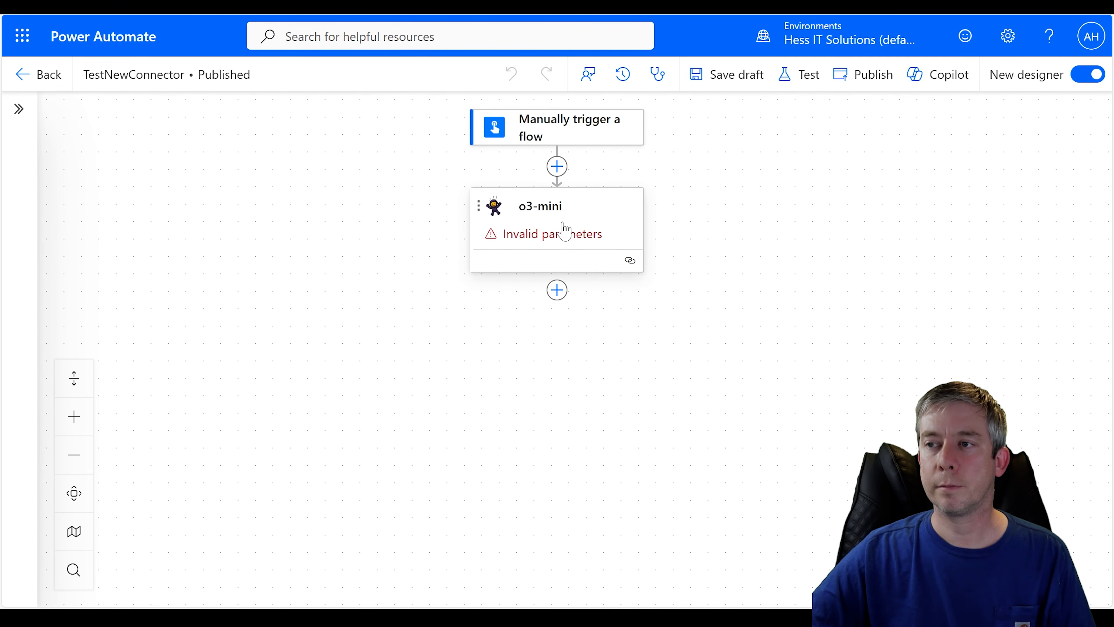
click(562, 231)
scroll(256, 393, down, 5)
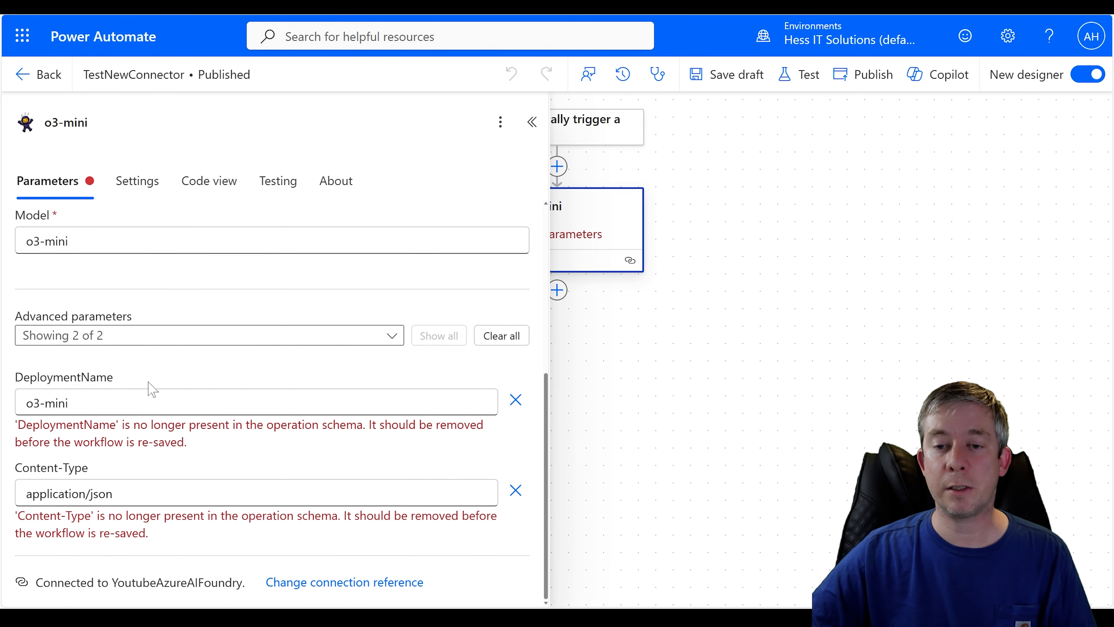
Remove the obsolete DeploymentName and Content-Type parameters from the o3-mini action
click(514, 401)
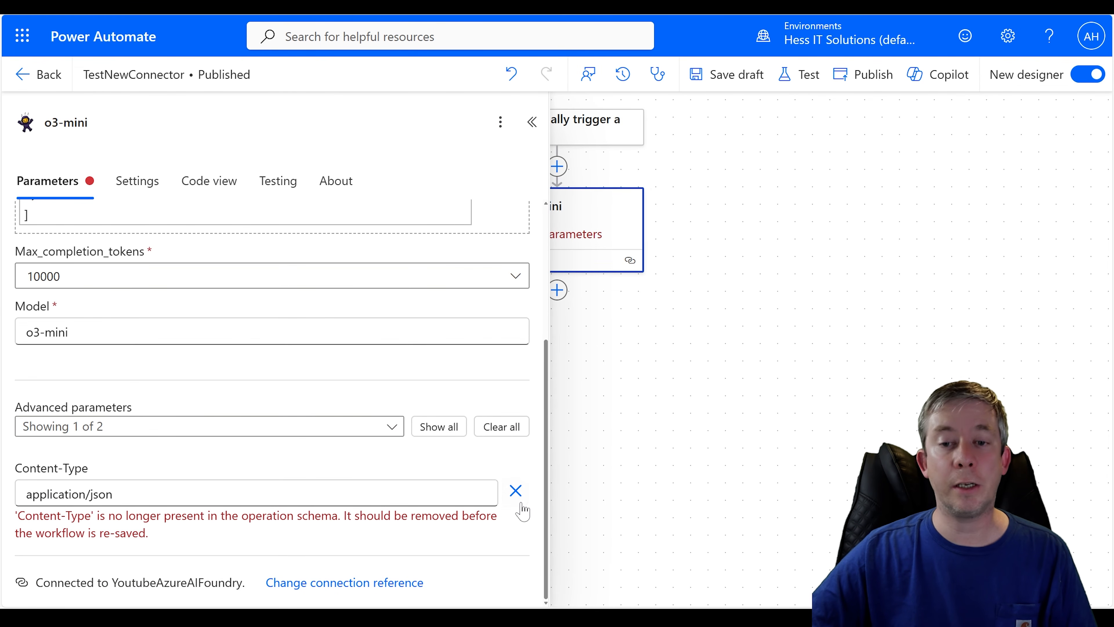
click(515, 490)
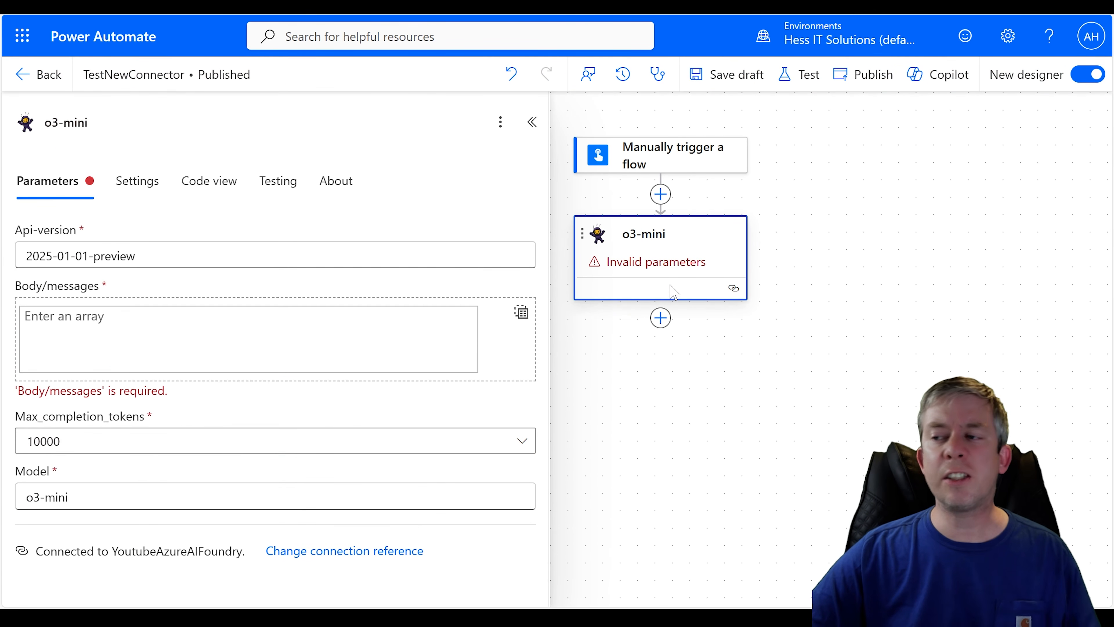
Replace the o3-mini action with a new one from the YoutubeAzureAIFoundry custom connector
key(Delete)
click(734, 368)
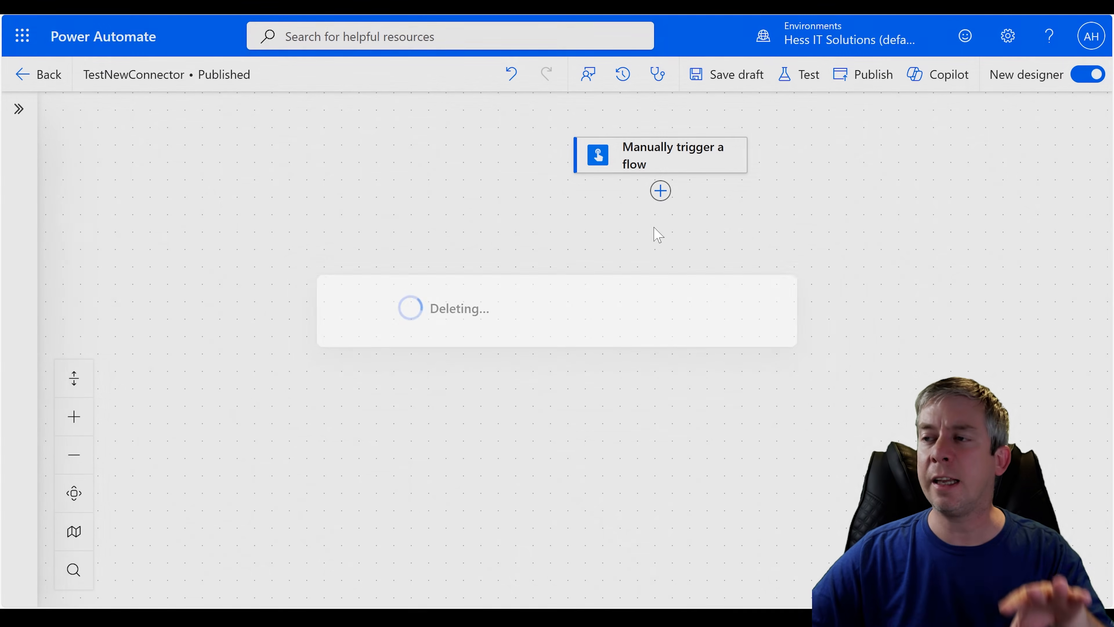
click(660, 191)
scroll(303, 326, down, 8)
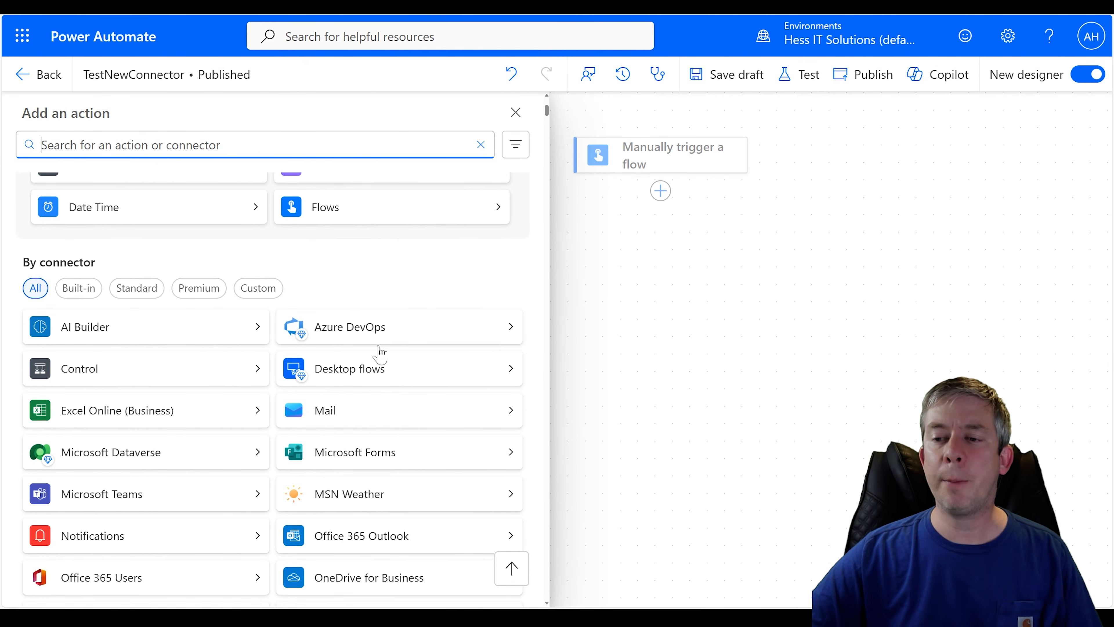
click(256, 212)
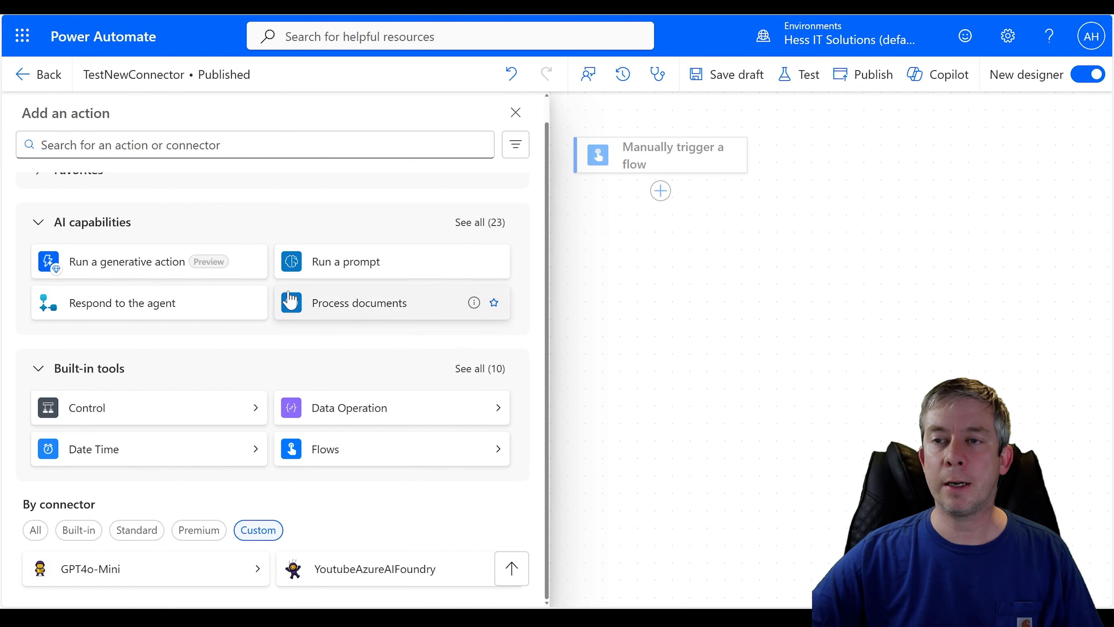
click(338, 579)
click(114, 199)
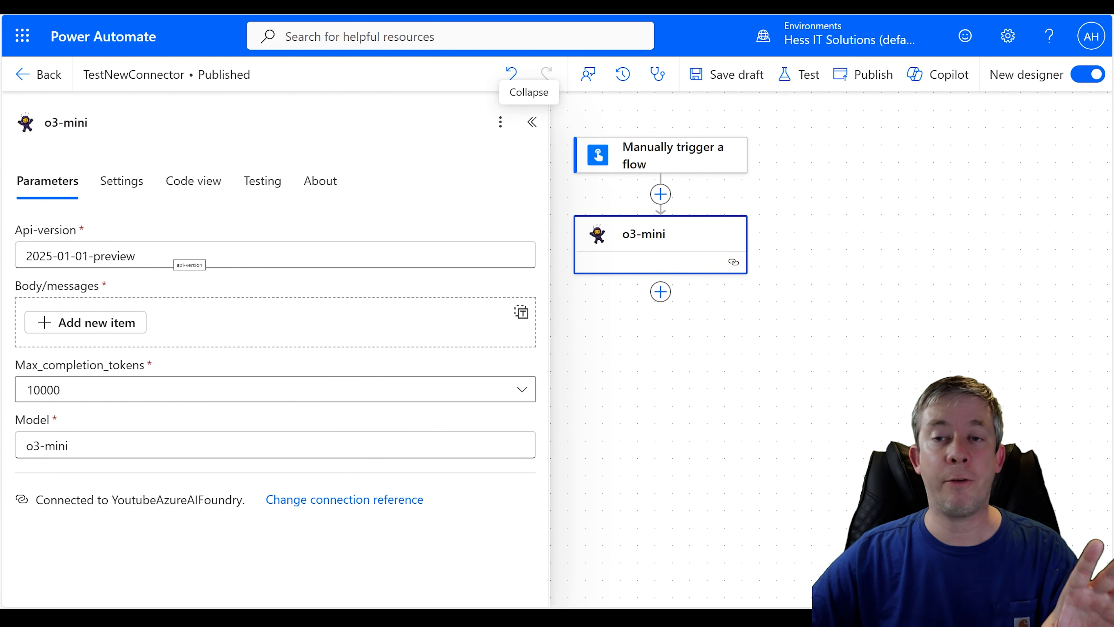
Add a message with the content "Where do squirrels sleep in the winter? Simple Answer" and open the Max_completion_tokens choices
click(174, 254)
click(96, 325)
click(59, 355)
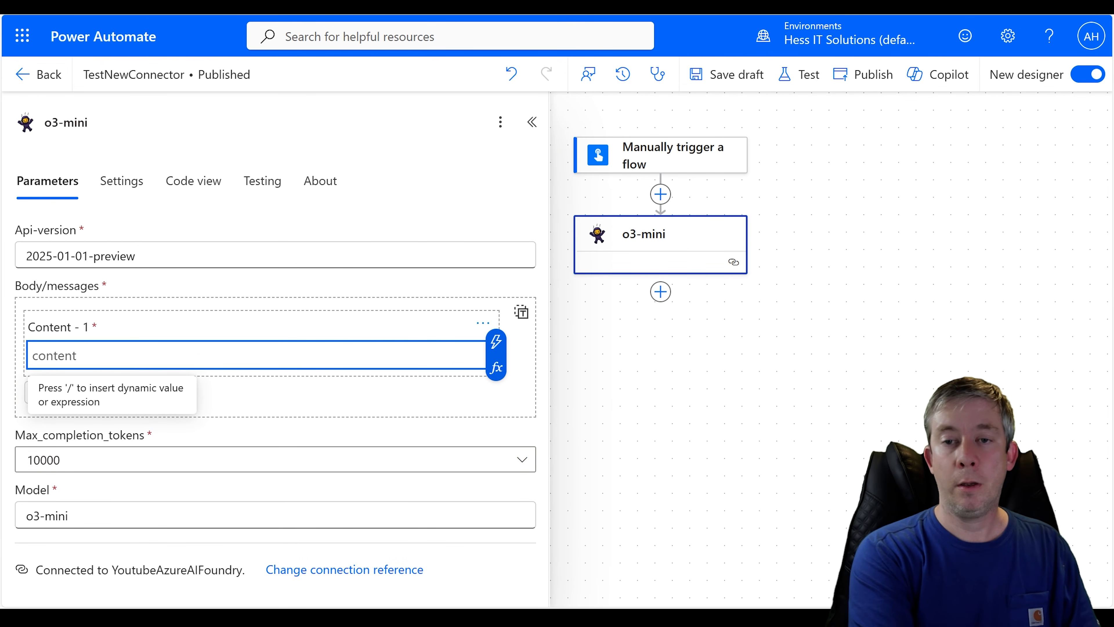
text(W)
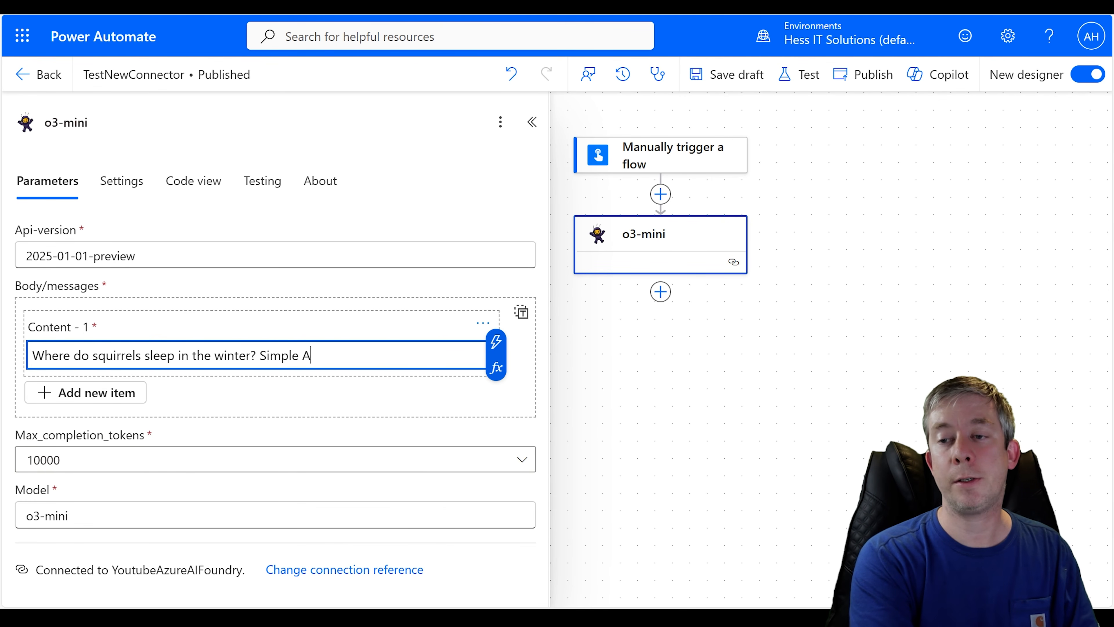
click(92, 460)
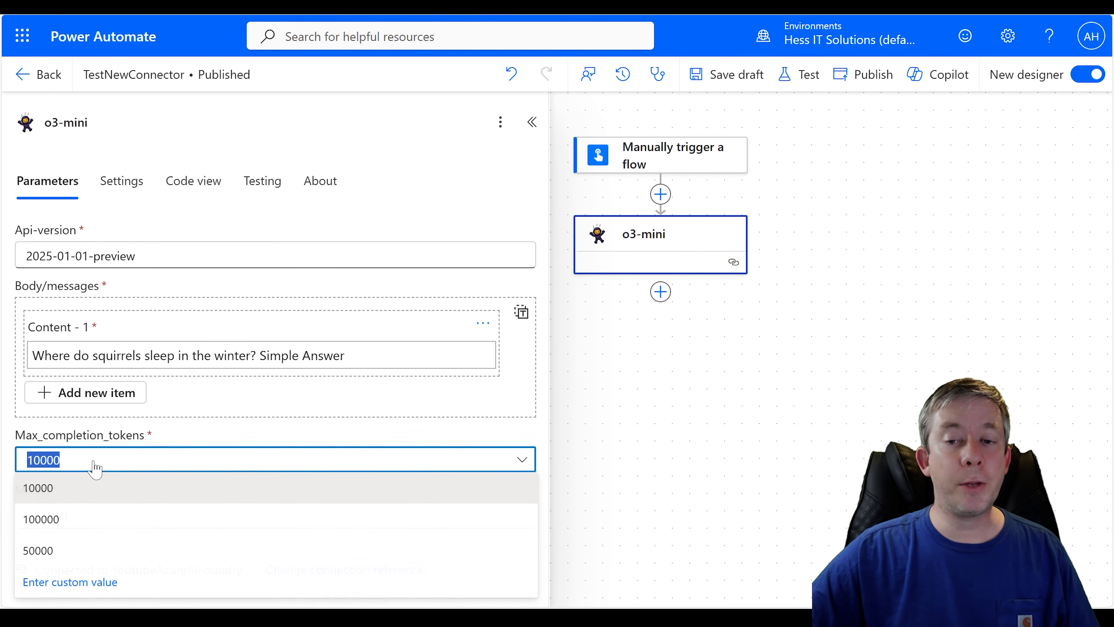
Set Max_completion_tokens to 10000 for the o3-mini model, and publish and run the flow as a manual test
click(108, 456)
mouse_move(84, 516)
mouse_down()
mouse_move(22, 516)
mouse_move(75, 516)
mouse_up()
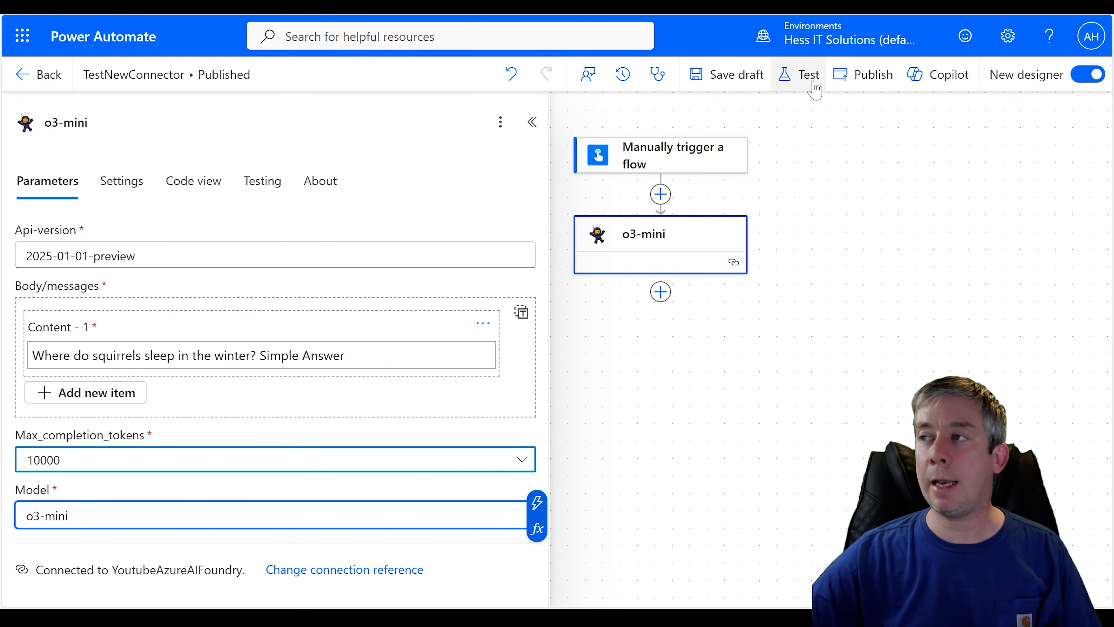
click(802, 81)
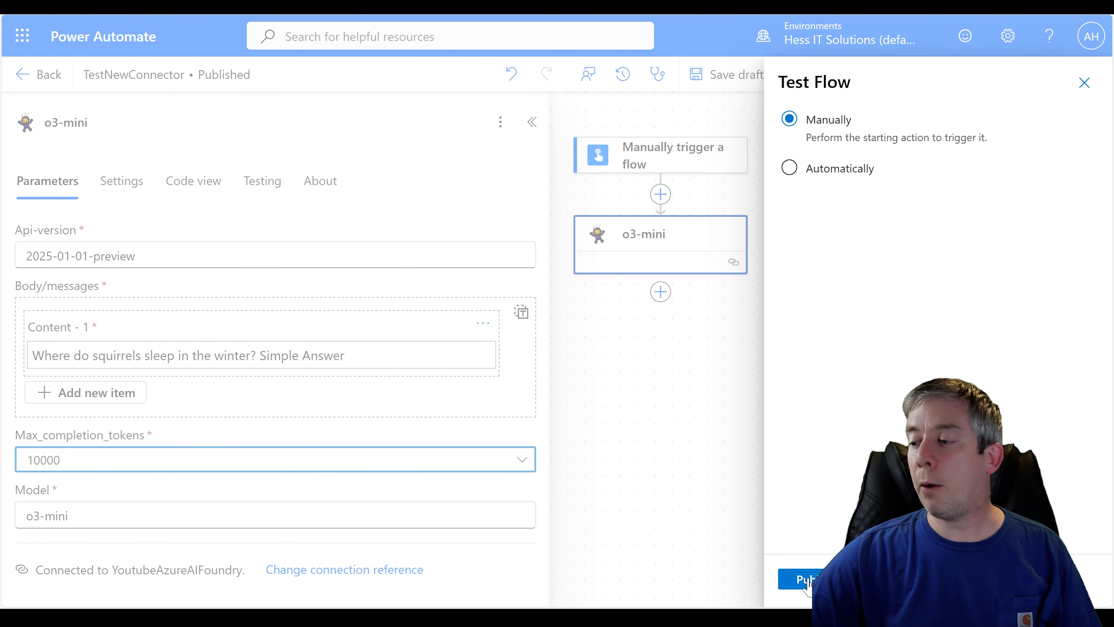
click(805, 580)
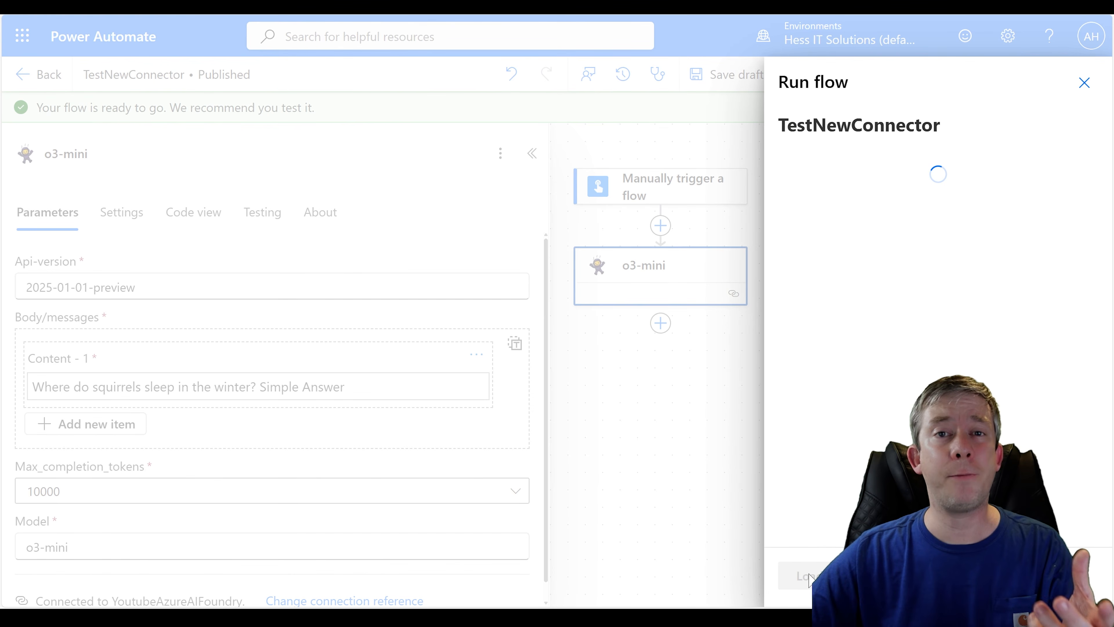
click(814, 577)
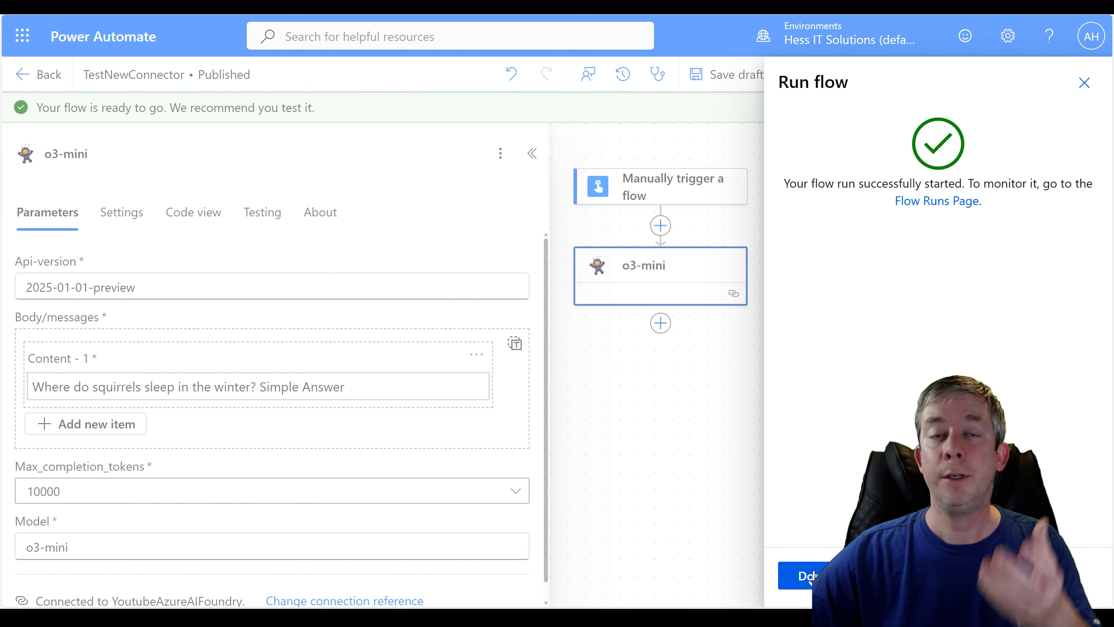
click(811, 575)
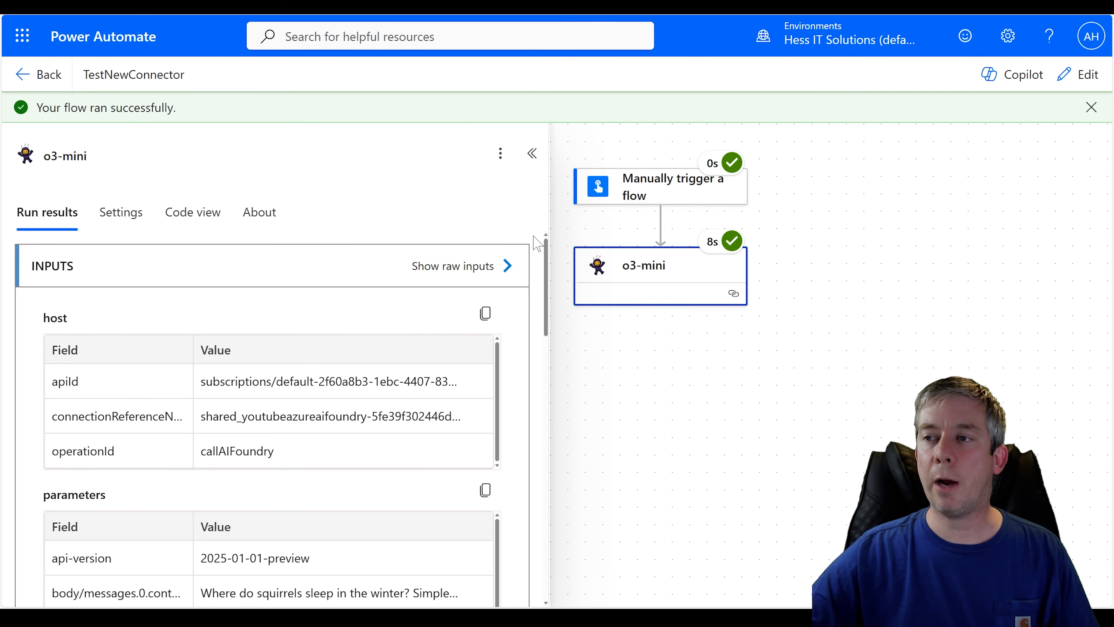
Examine the o3-mini action's raw outputs, read the full answer in the response body, and close the output view
scroll(533, 307, down, 15)
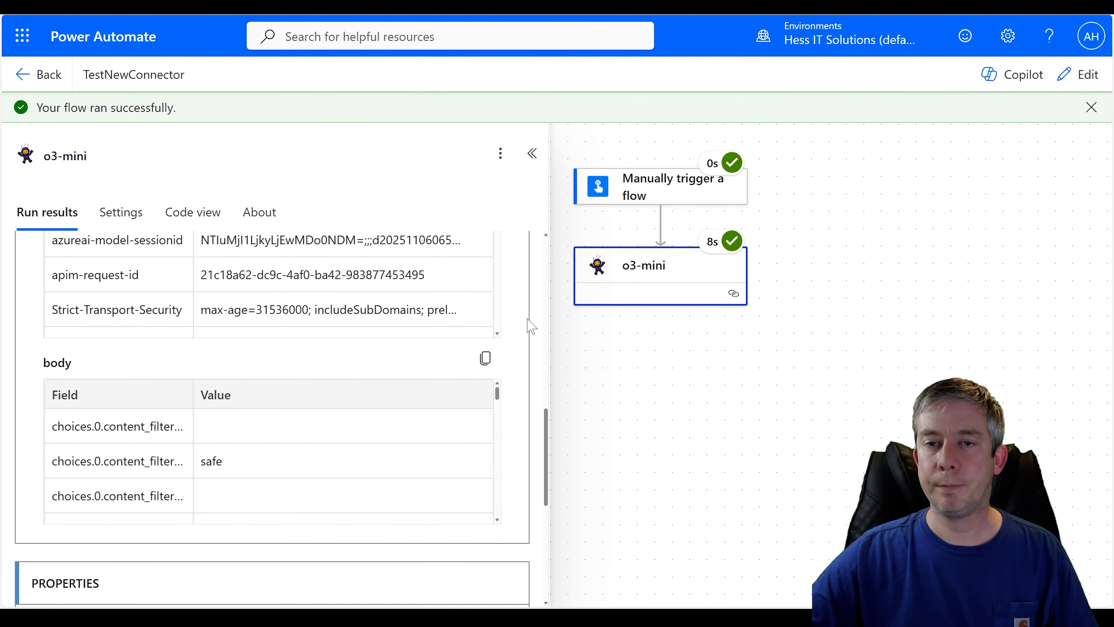
scroll(526, 340, up, 10)
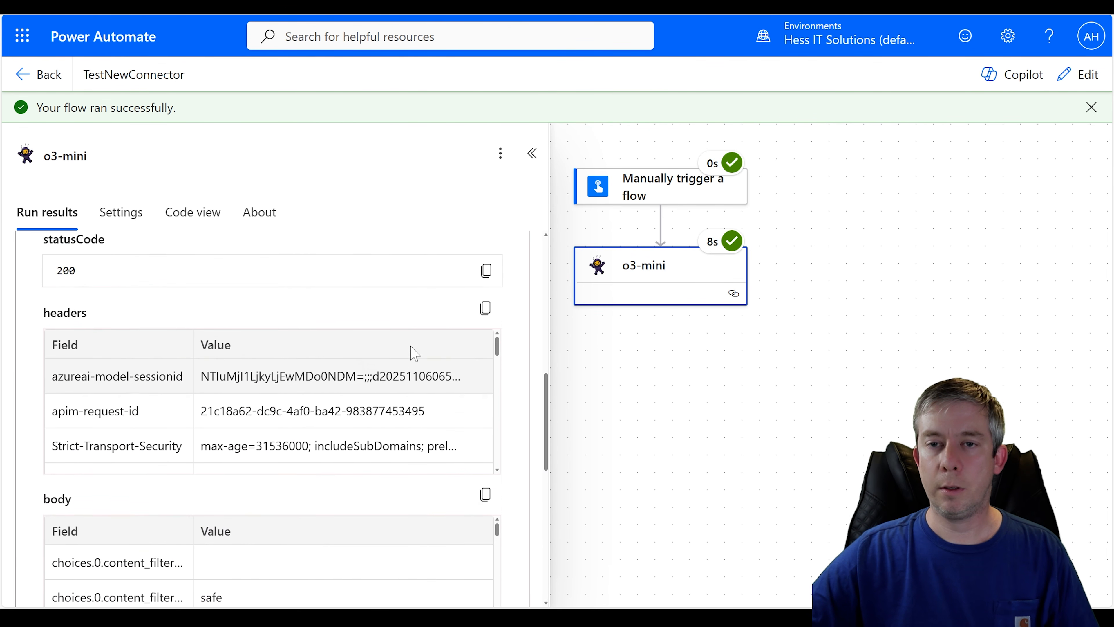
click(456, 355)
scroll(824, 351, down, 10)
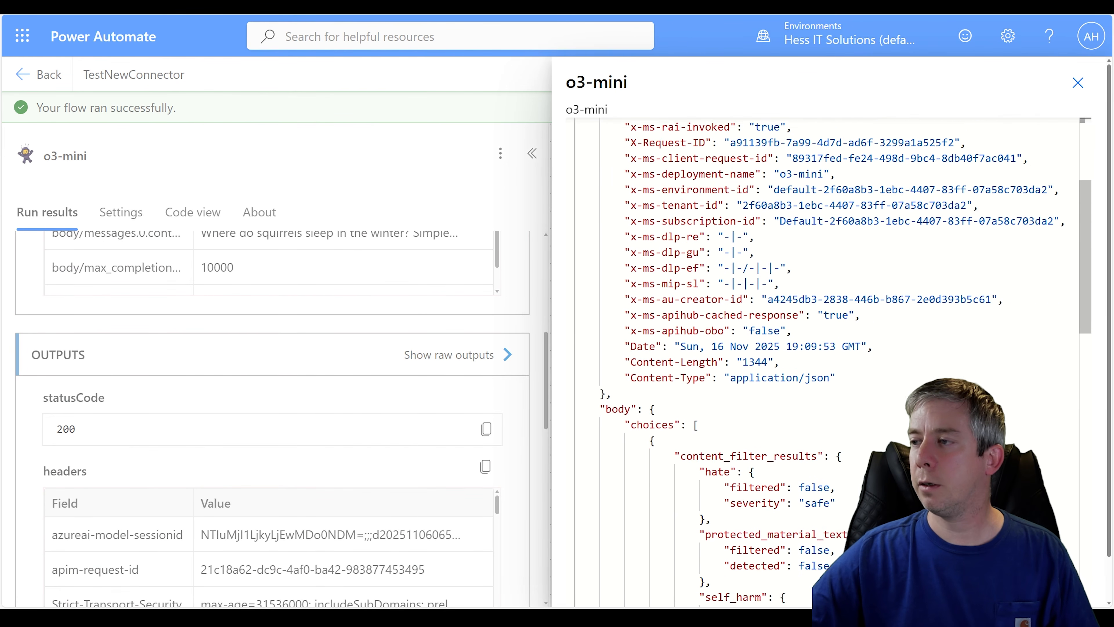
scroll(825, 351, down, 7)
drag(773, 182, 1040, 183)
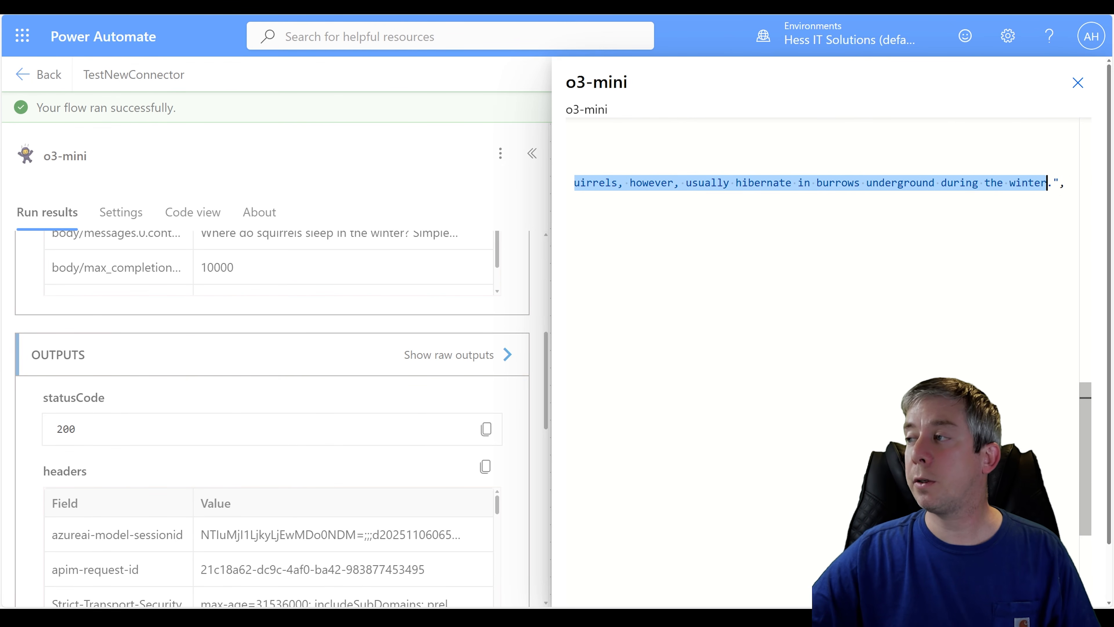
click(661, 183)
drag(692, 182, 855, 183)
click(718, 182)
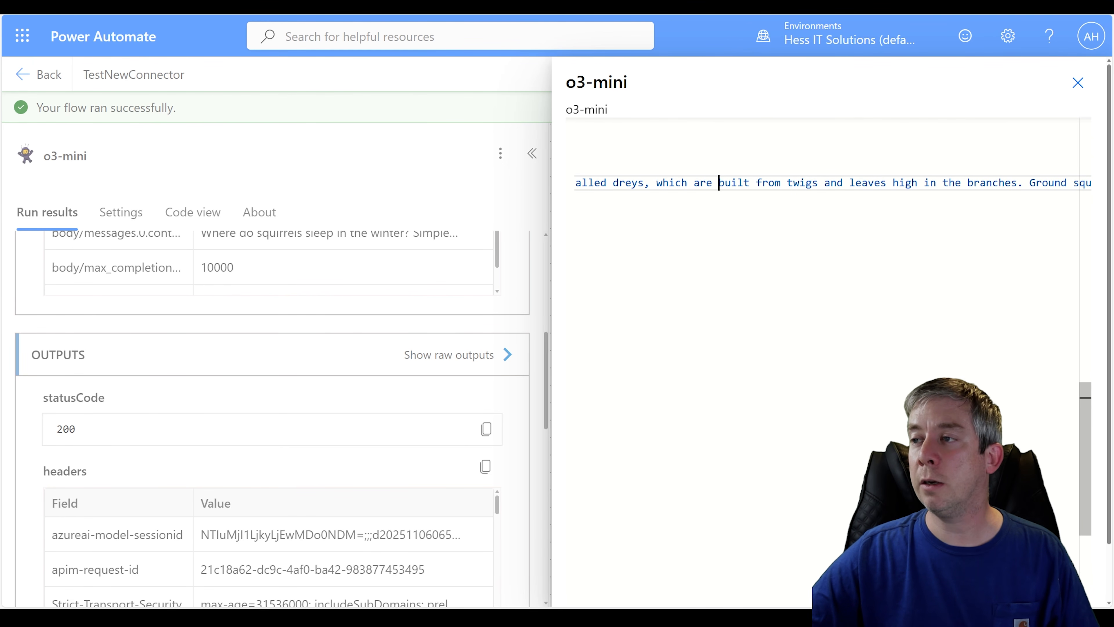
drag(657, 182, 600, 197)
click(848, 183)
click(1076, 83)
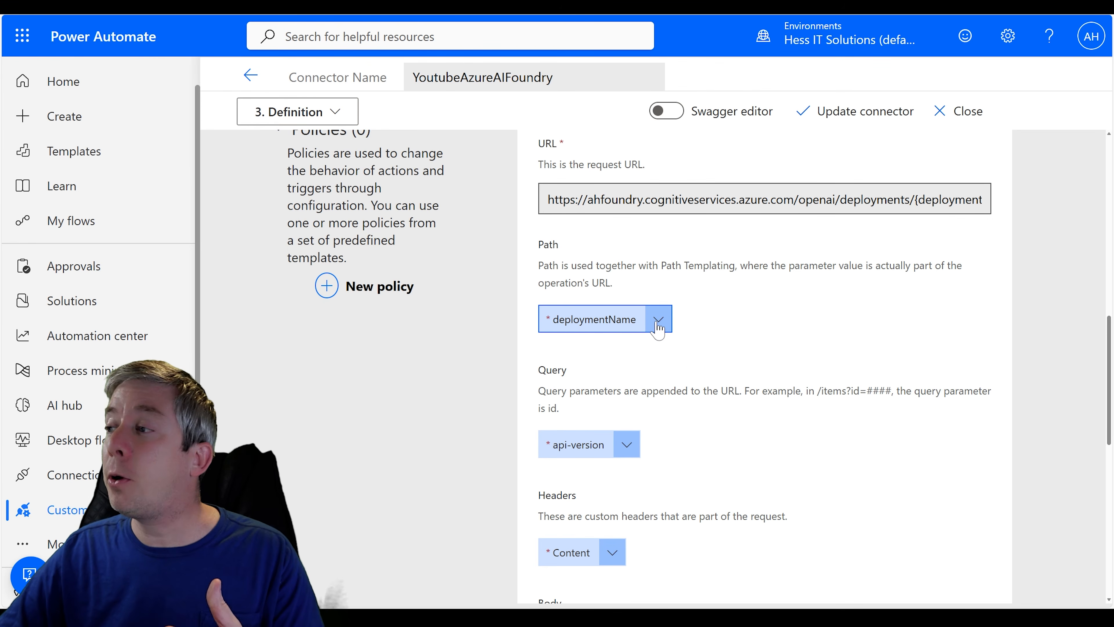
Review the /{deploymentName} segment of the request URL and the request parameters in the YoutubeAzureAIFoundry connector definition
drag(910, 200, 883, 202)
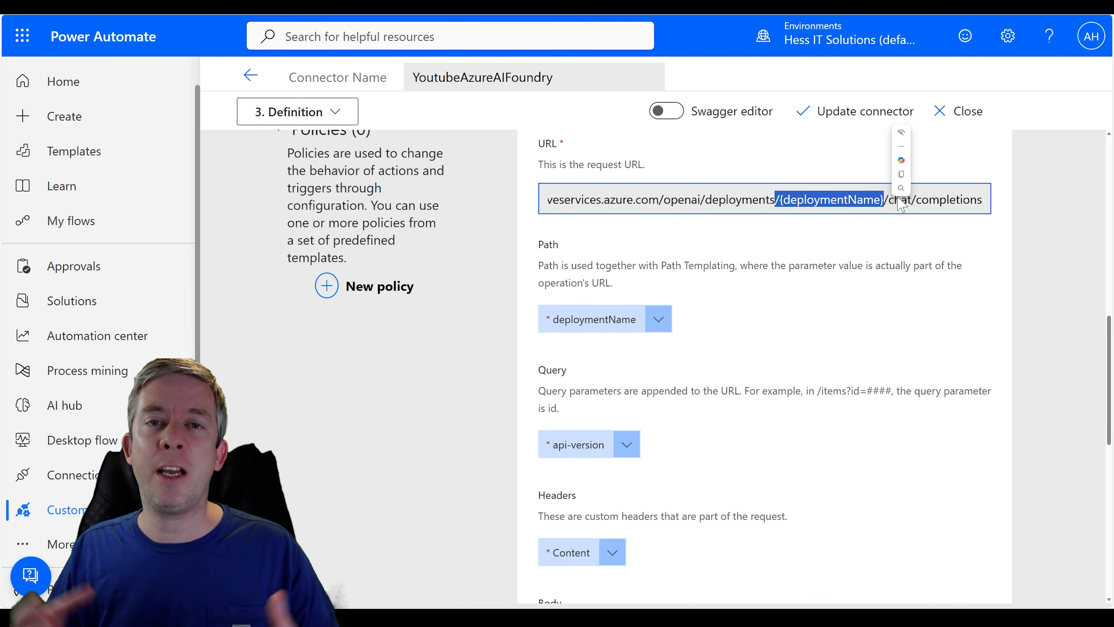
scroll(719, 279, down, 5)
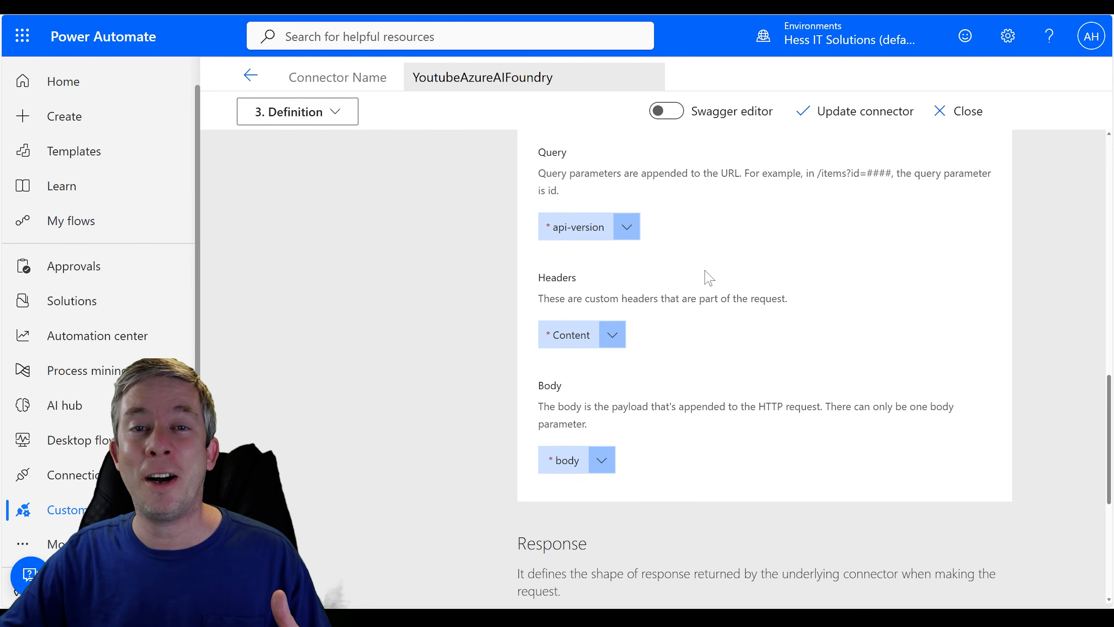